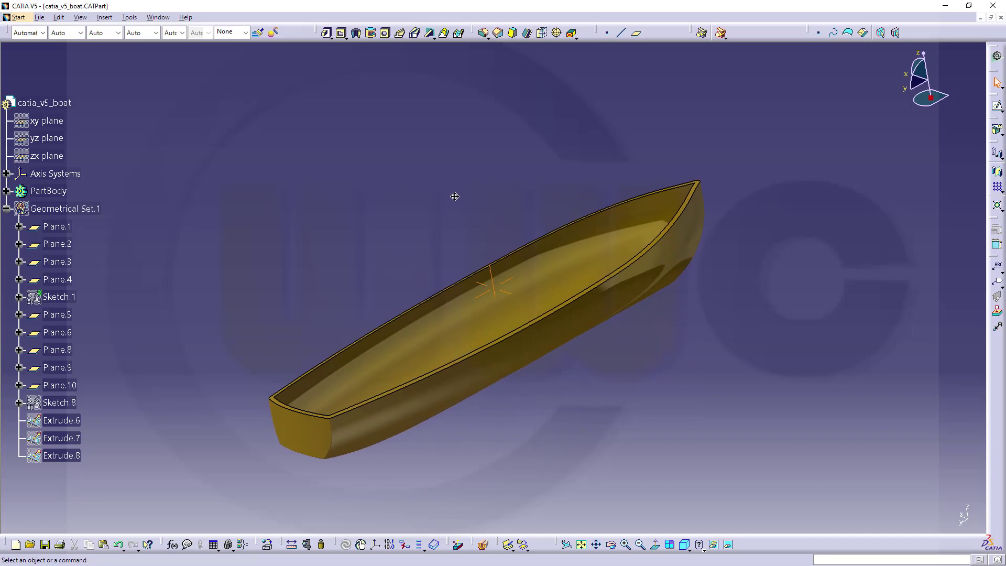
- Examine the finished boat model, then switch to Adobe Acrobat Reader and review the dimensioned hull drawings on both pages
{"action": "middle_click_drag", "start_coordinate": [492, 230], "coordinate": [429, 260]}
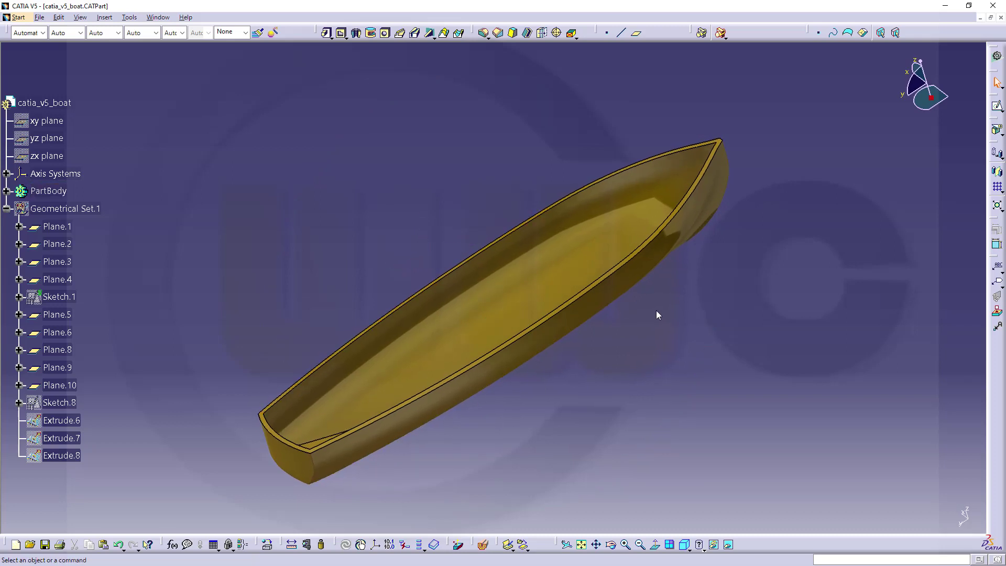
{"action": "key", "text": "alt+Tab"}
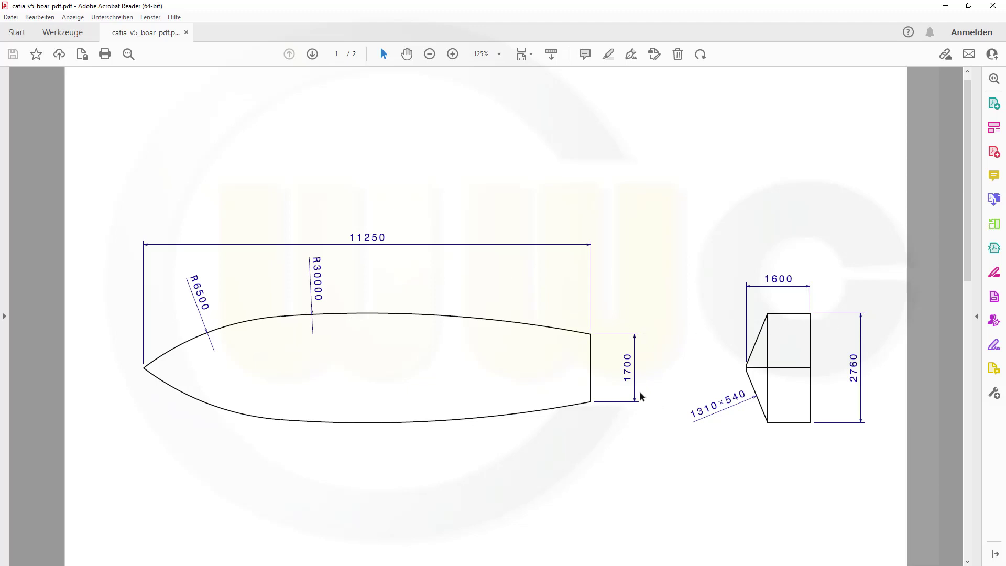
{"action": "scroll", "coordinate": [641, 396], "scroll_direction": "down", "scroll_amount": 10}
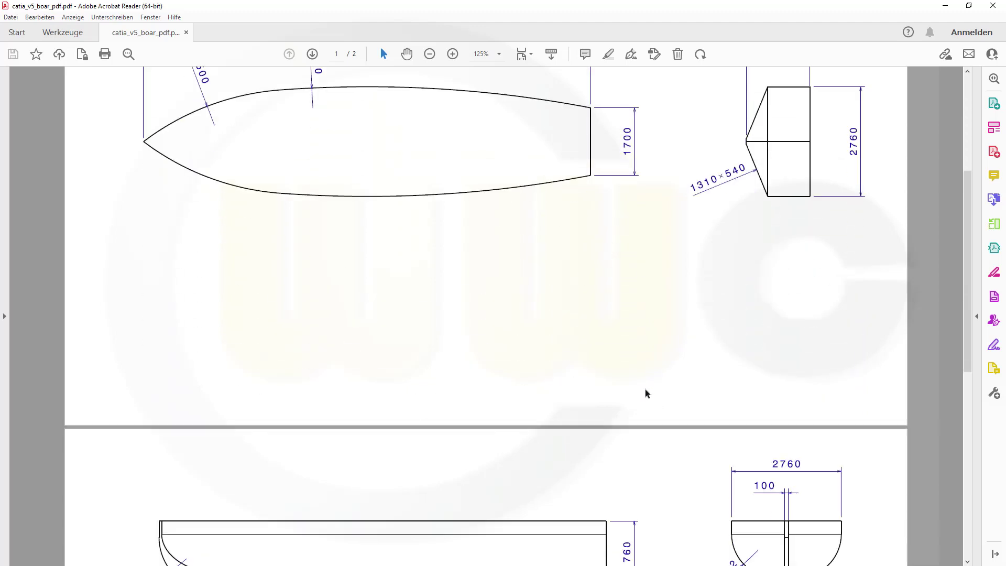
{"action": "scroll", "coordinate": [652, 390], "scroll_direction": "down", "scroll_amount": 10}
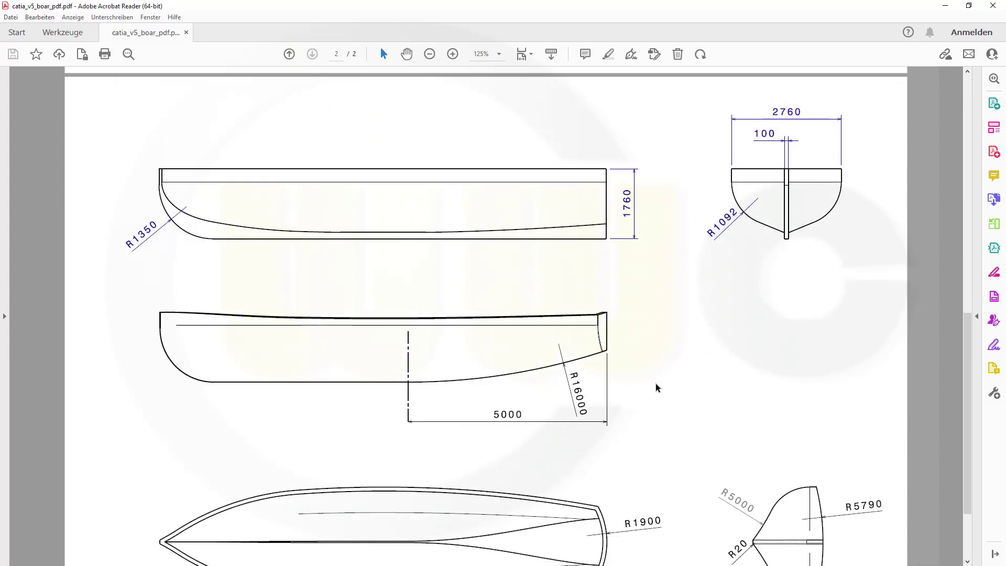
{"action": "scroll", "coordinate": [659, 387], "scroll_direction": "up", "scroll_amount": 1}
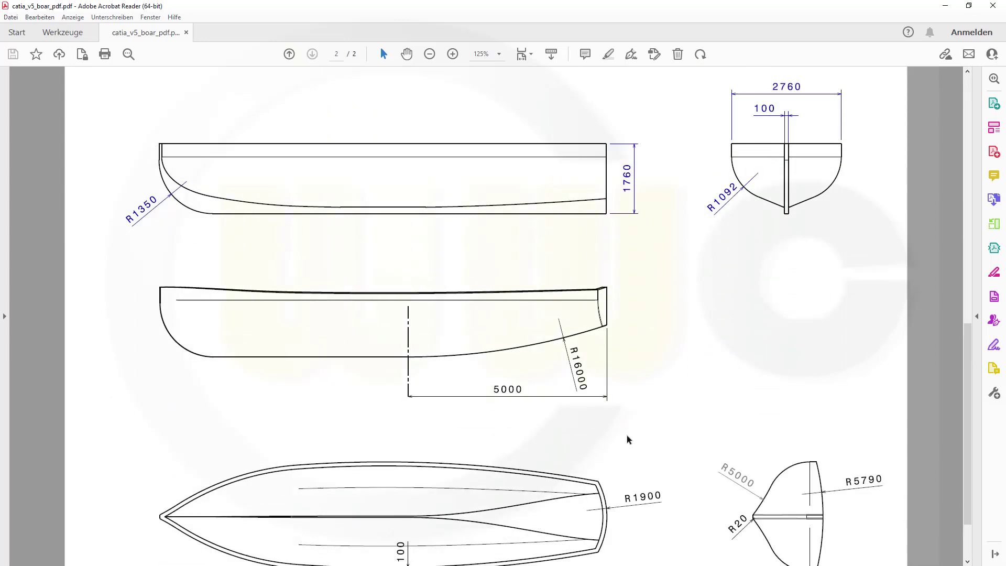
{"action": "scroll", "coordinate": [649, 444], "scroll_direction": "down", "scroll_amount": 1, "text": "ctrl"}
{"action": "scroll", "coordinate": [660, 446], "scroll_direction": "down", "scroll_amount": 2}
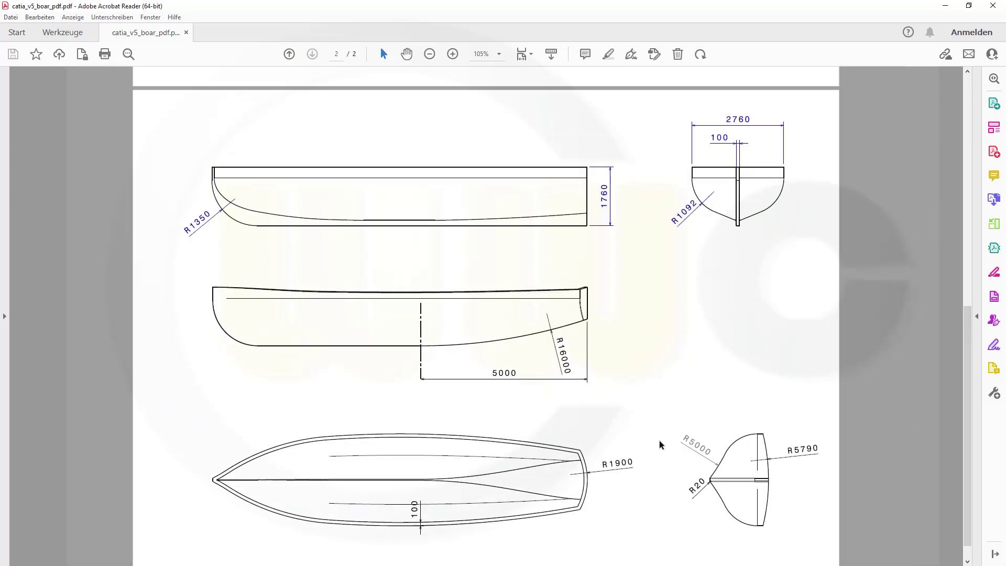
{"action": "scroll", "coordinate": [660, 444], "scroll_direction": "down", "scroll_amount": 1}
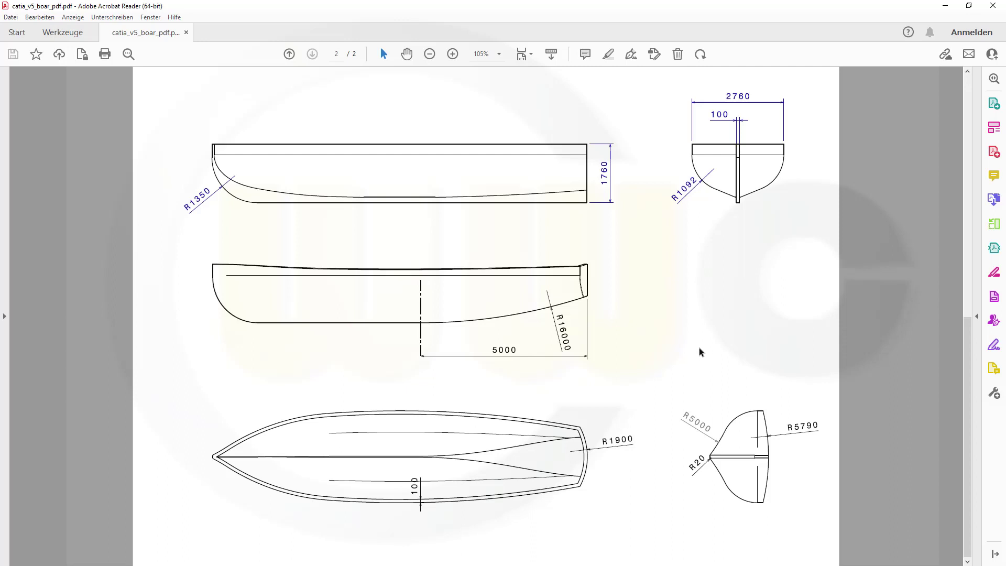
- Switch to the catia_v5_boat_hull_yt part in CATIA and create planes offset 2760/2 (1380 mm) and -1380 mm from the YZ plane
{"action": "key", "text": "alt+Tab"}
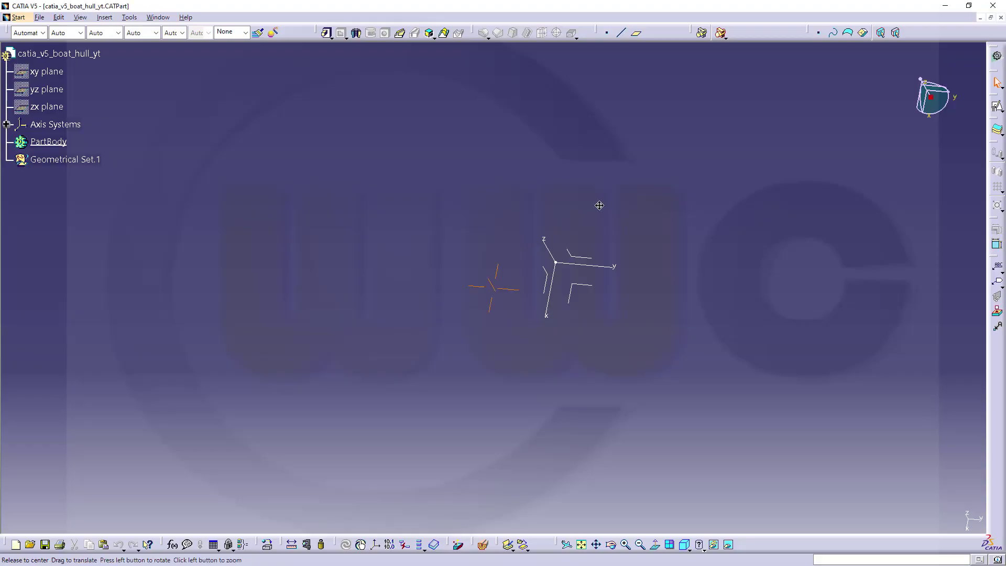
{"action": "middle_click_drag", "start_coordinate": [408, 276], "coordinate": [428, 187]}
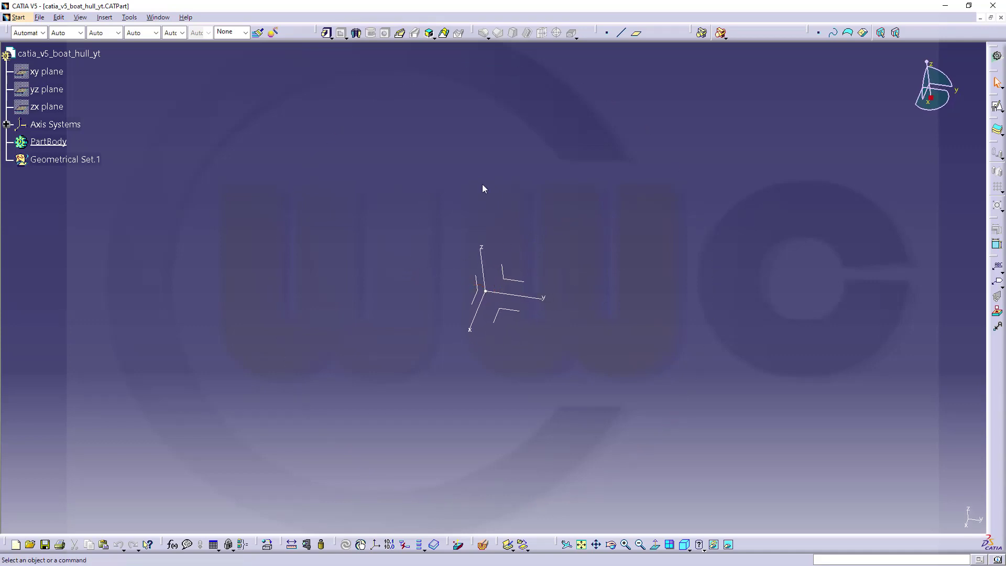
{"action": "left_click", "coordinate": [636, 32]}
{"action": "left_click", "coordinate": [516, 281]}
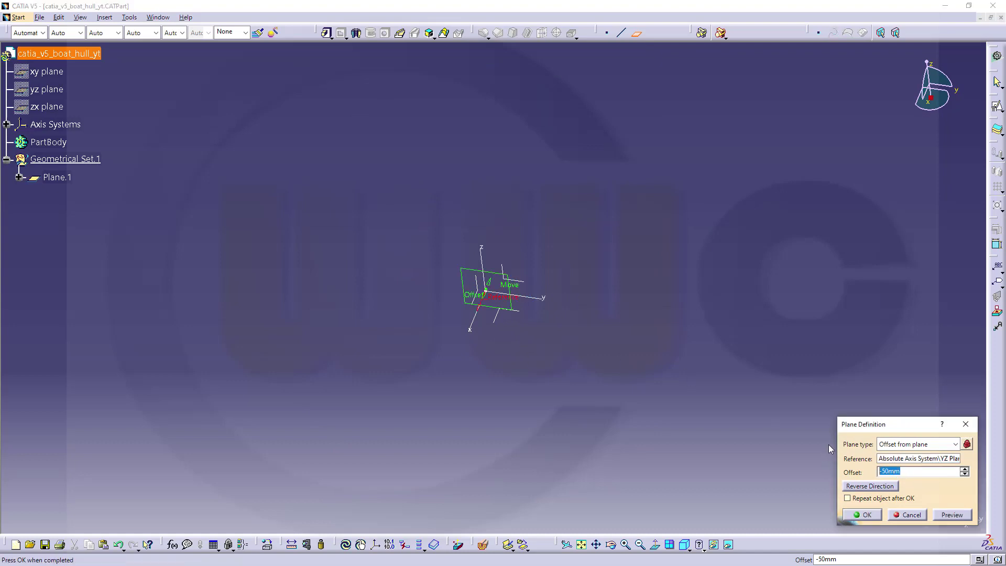
{"action": "type", "text": "2760/2"}
{"action": "key", "text": "Return"}
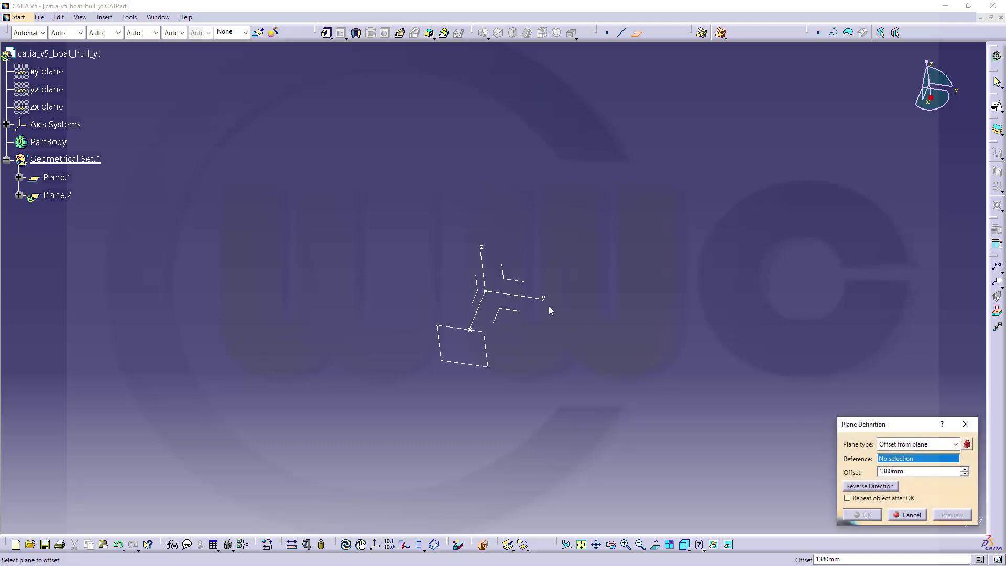
{"action": "left_click", "coordinate": [522, 283]}
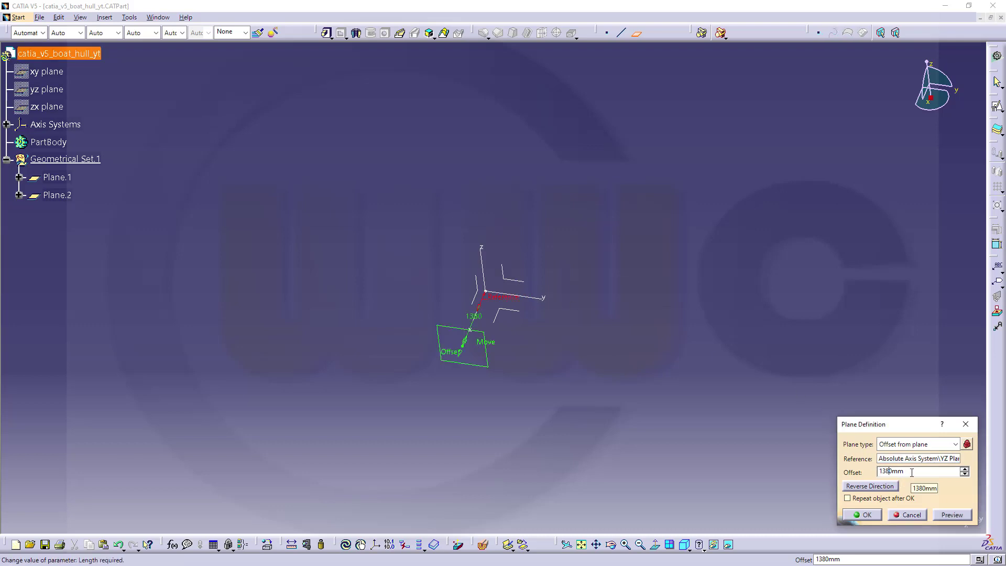
{"action": "type", "text": "-"}
{"action": "key", "text": "Return"}
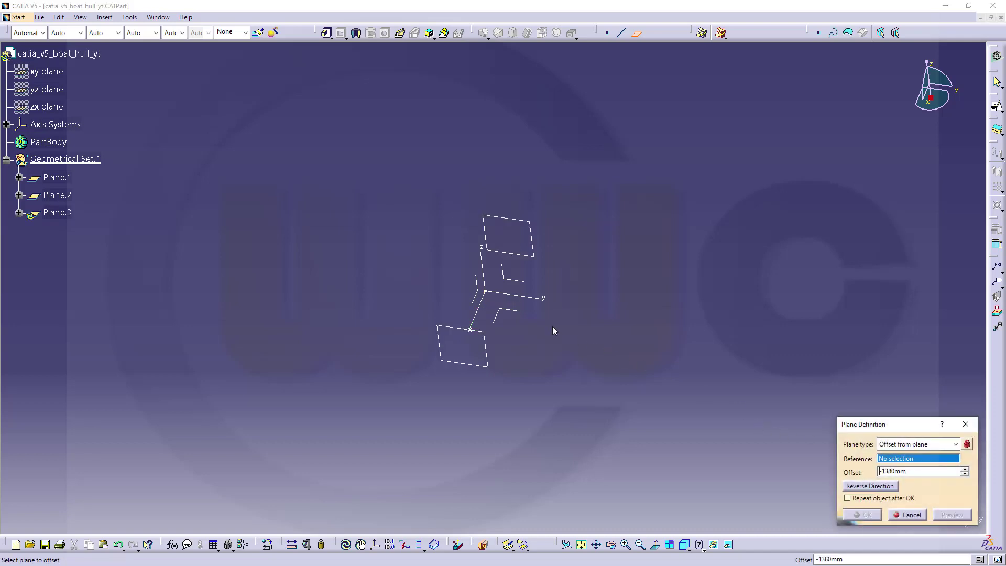
- Create two planes offset 5000 mm and -6250 mm from the ZX plane
{"action": "left_click", "coordinate": [480, 294]}
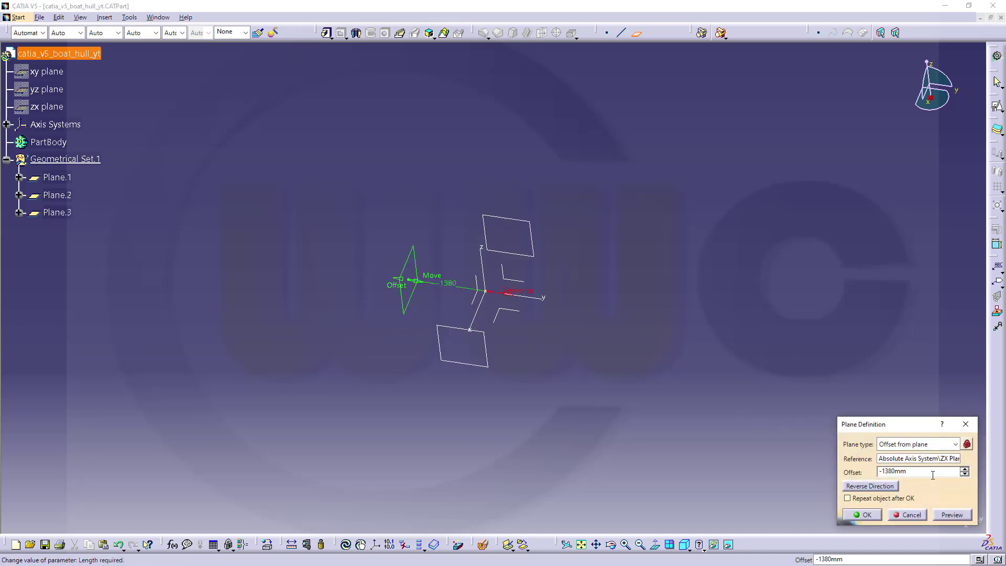
{"action": "type", "text": "5000"}
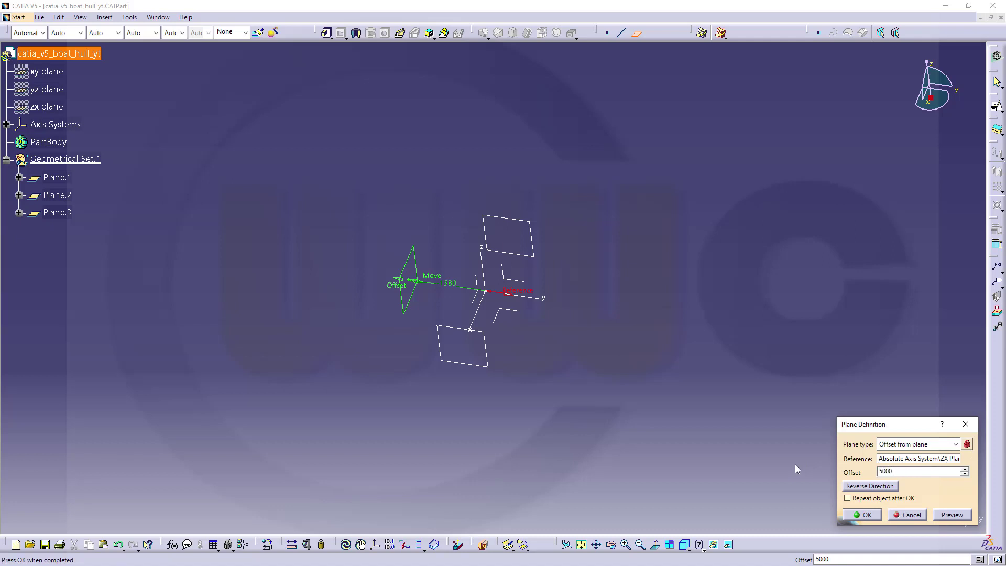
{"action": "key", "text": "Return"}
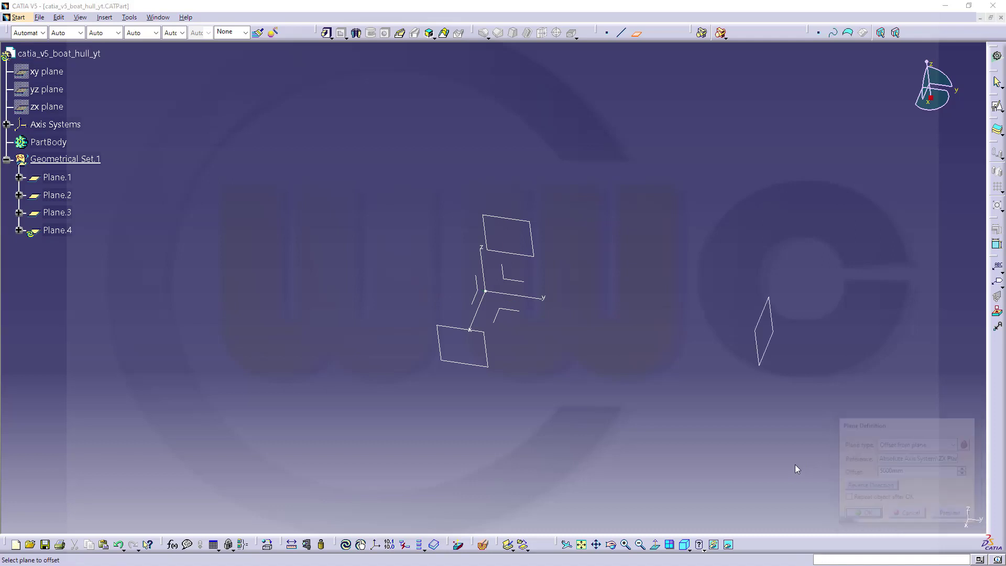
{"action": "left_click", "coordinate": [483, 291]}
{"action": "left_click", "coordinate": [928, 469]}
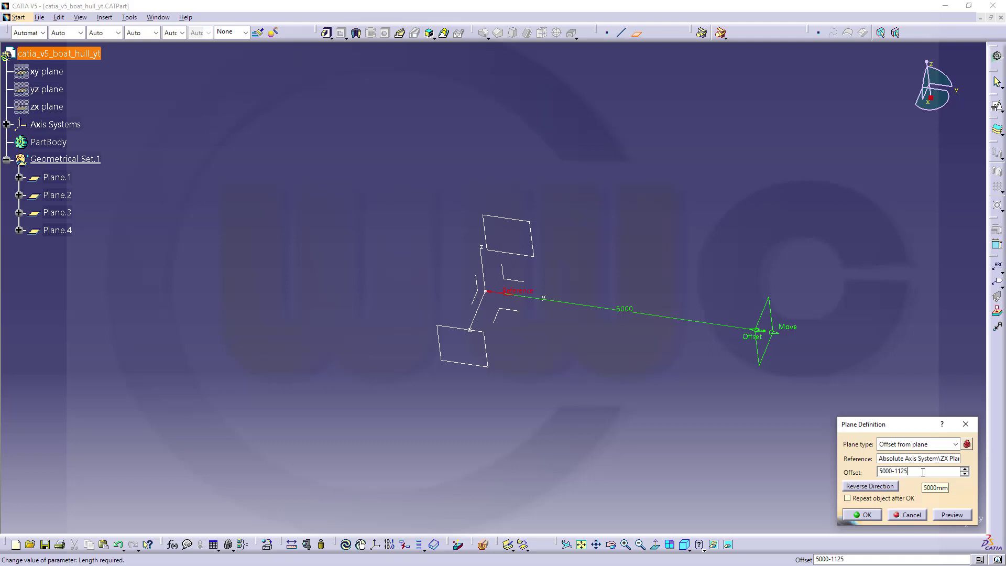
{"action": "key", "text": "Return"}
{"action": "key", "text": "Return"}
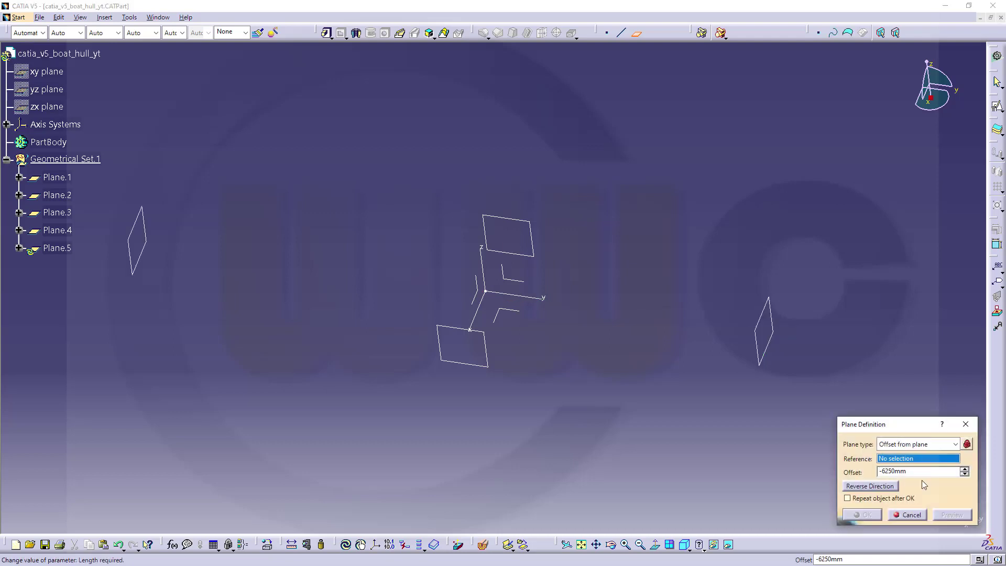
{"action": "left_click", "coordinate": [907, 514]}
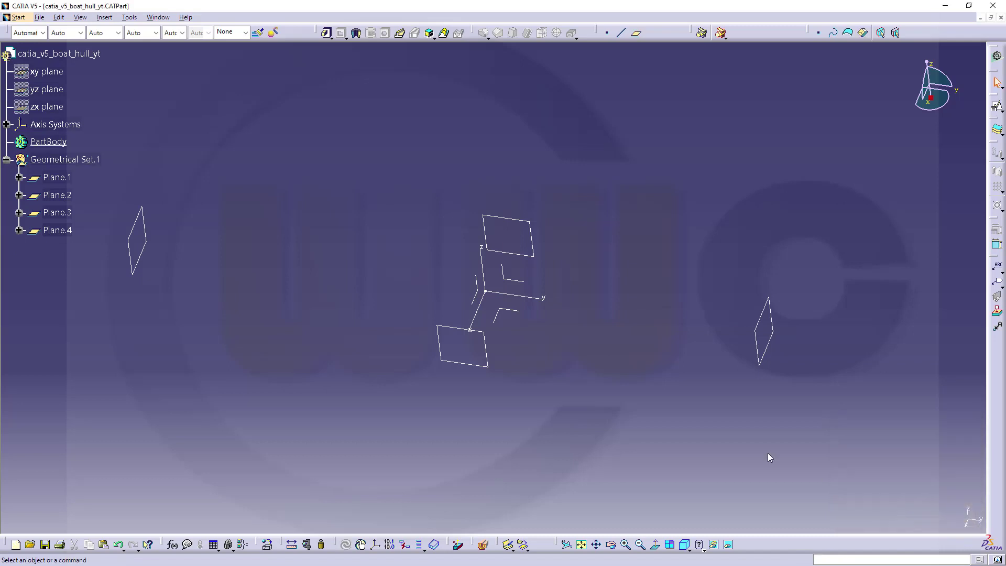
- Open a positioned sketch on the XY plane with swapped axes and reversed V direction, and hide the sketch's own origin and axes
{"action": "middle_click_drag", "start_coordinate": [463, 312], "coordinate": [419, 312]}
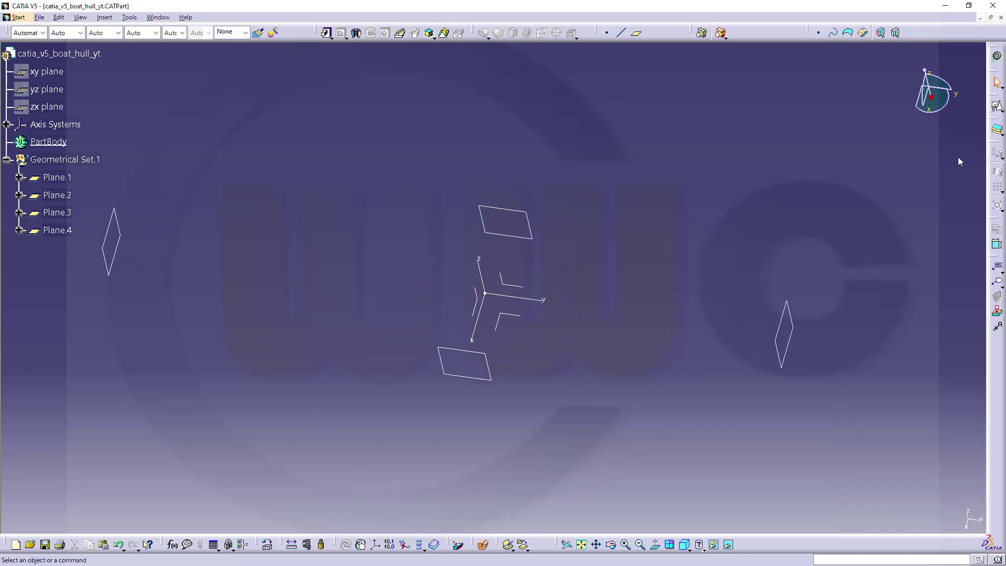
{"action": "left_click", "coordinate": [997, 106]}
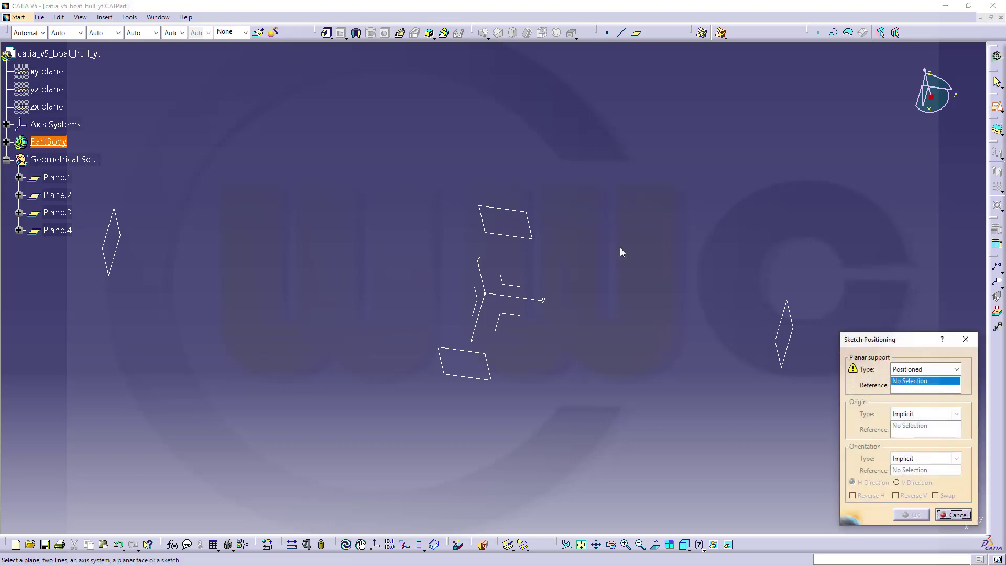
{"action": "left_click", "coordinate": [512, 317]}
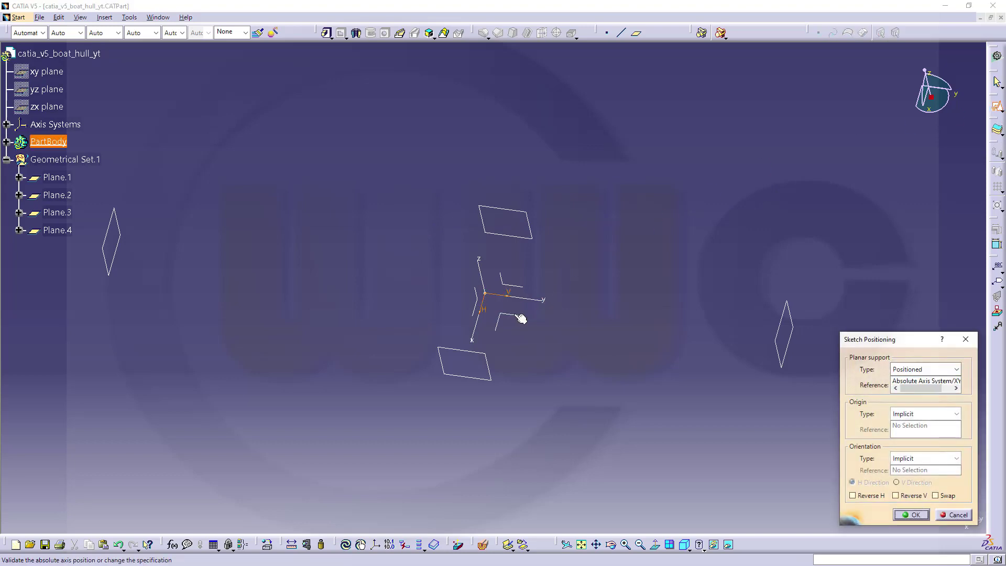
{"action": "left_click", "coordinate": [936, 495]}
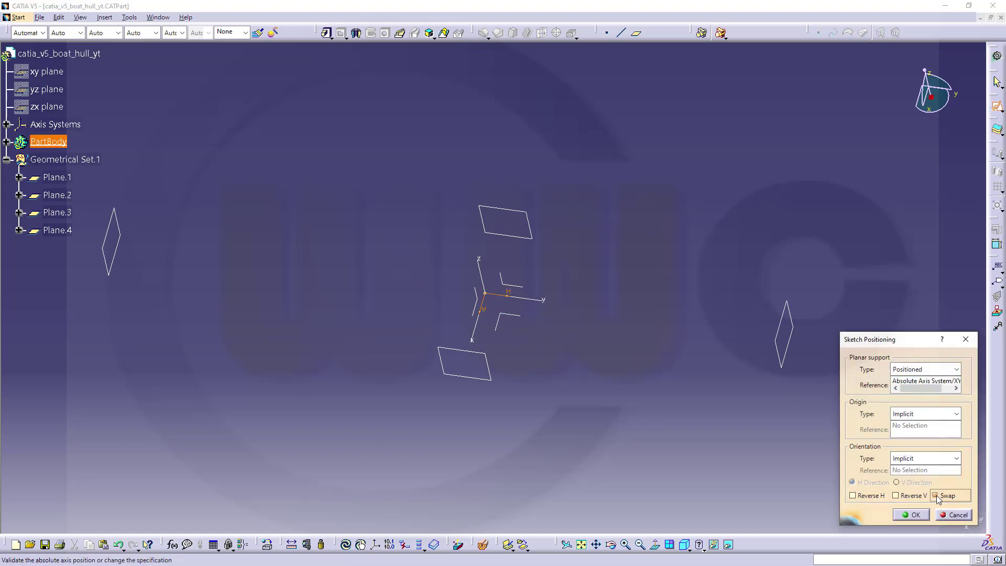
{"action": "left_click", "coordinate": [894, 496]}
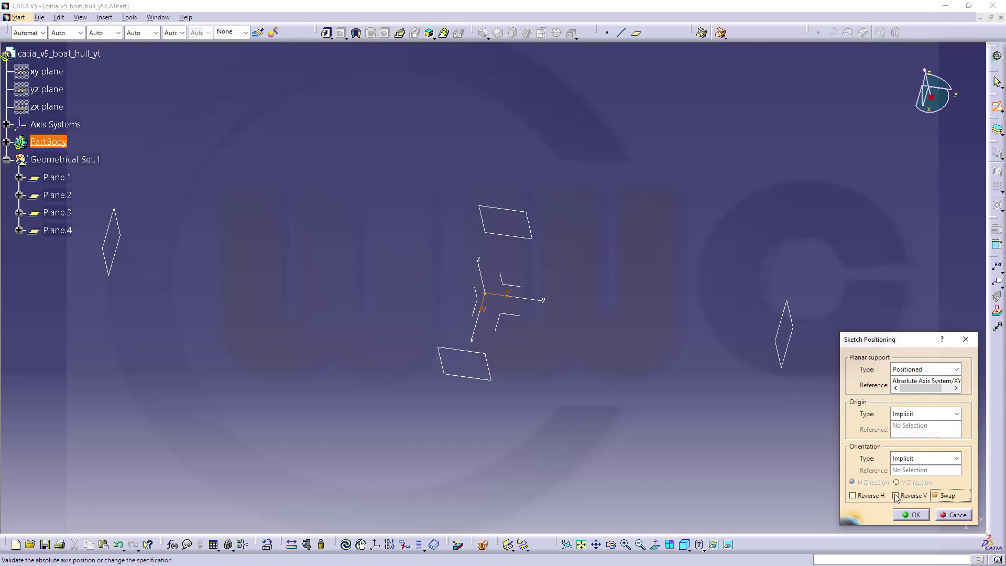
{"action": "left_click", "coordinate": [916, 515]}
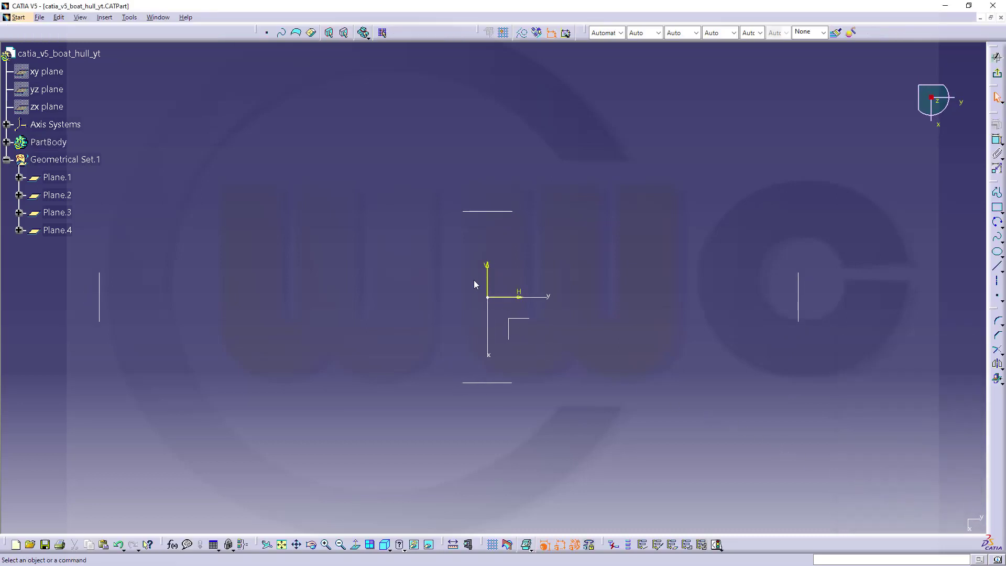
{"action": "left_click_drag", "start_coordinate": [469, 260], "coordinate": [533, 309]}
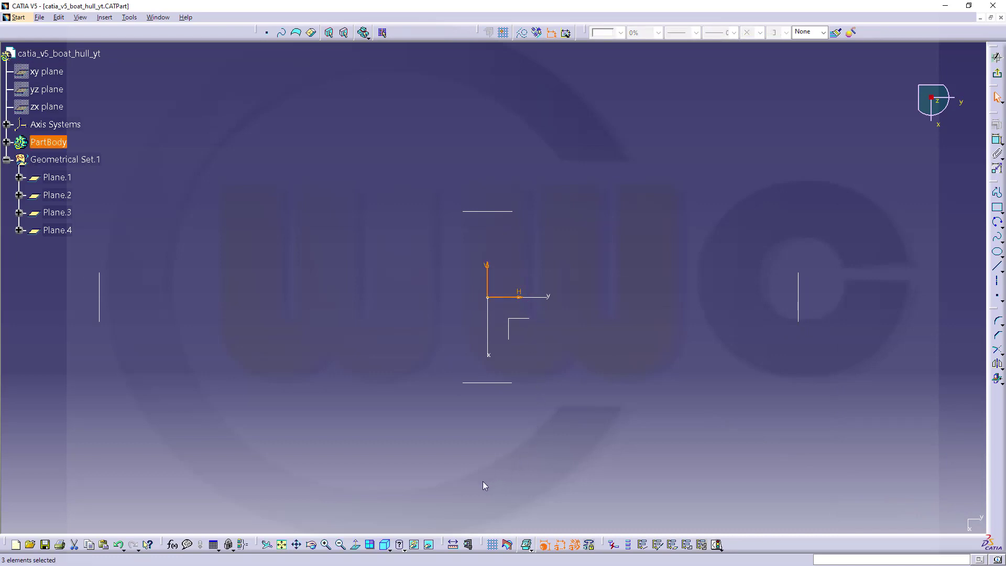
{"action": "left_click", "coordinate": [414, 544]}
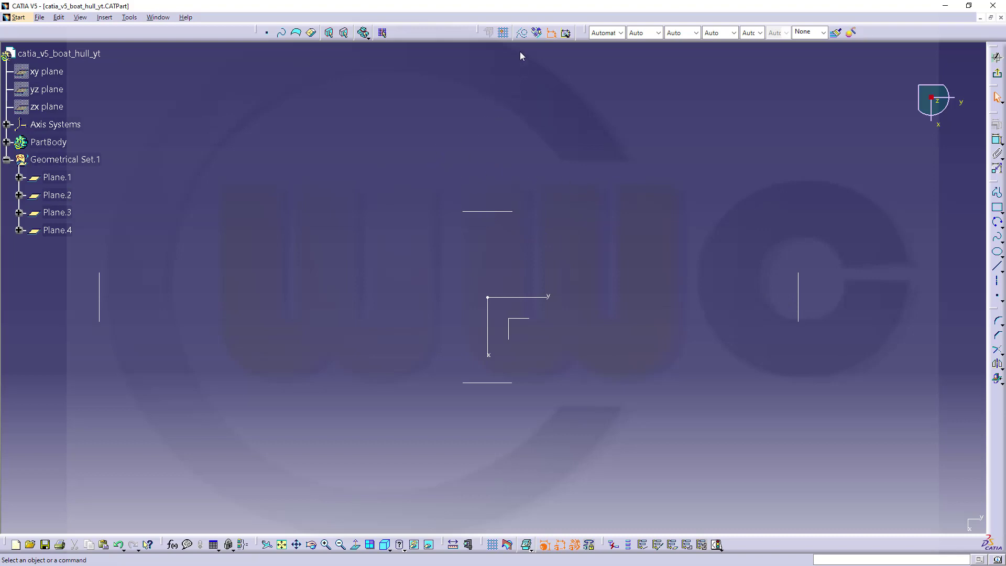
- Intersect all four offset planes with the sketch plane to get construction lines bounding the hull outline
{"action": "left_click", "coordinate": [522, 33]}
{"action": "left_click", "coordinate": [998, 380]}
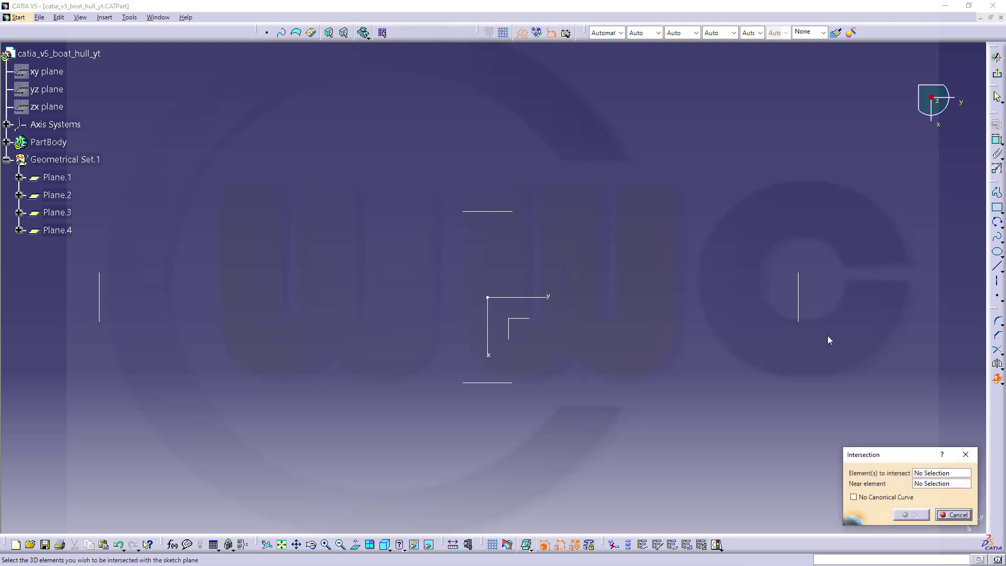
{"action": "left_click", "coordinate": [798, 305]}
{"action": "left_click", "coordinate": [491, 212]}
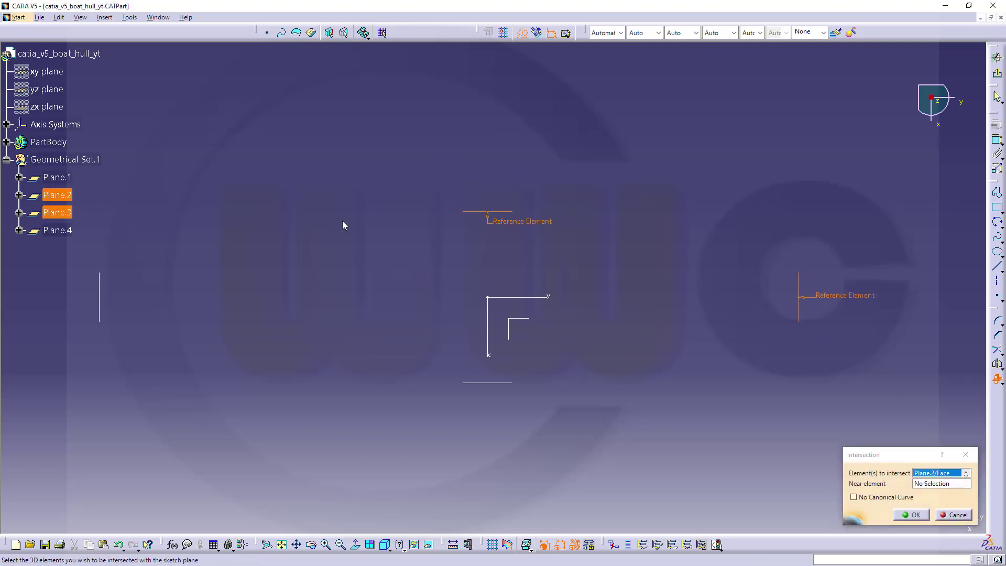
{"action": "left_click", "coordinate": [99, 288]}
{"action": "left_click", "coordinate": [485, 383]}
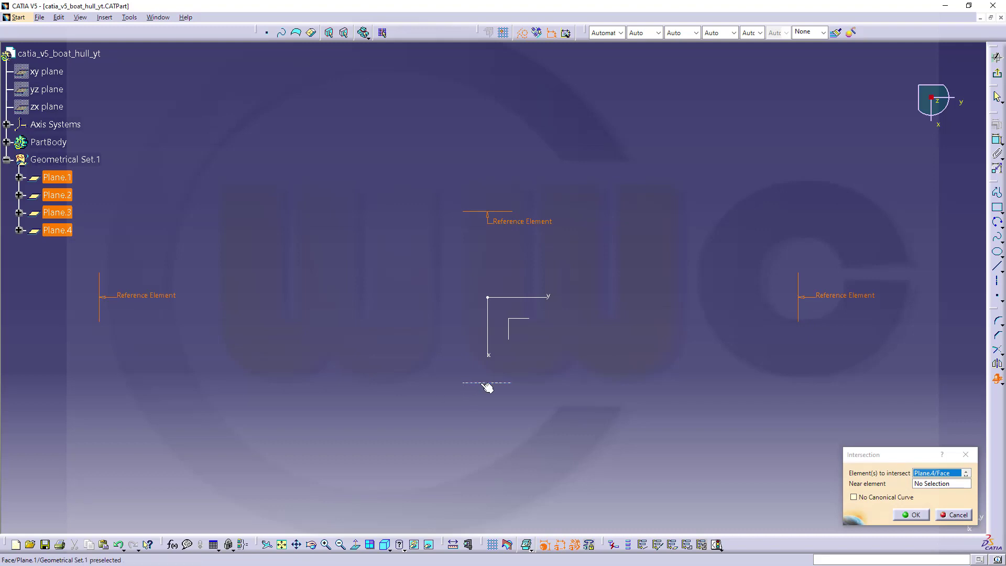
{"action": "left_click", "coordinate": [909, 515]}
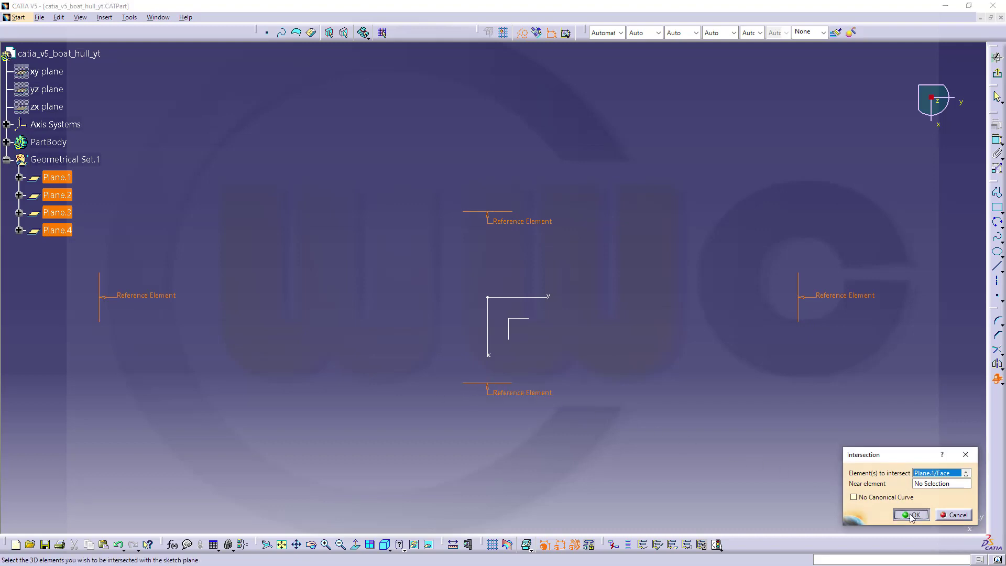
{"action": "mouse_move", "coordinate": [314, 319]}
{"action": "middle_mouse_down"}
{"action": "mouse_move", "coordinate": [385, 318]}
{"action": "mouse_move", "coordinate": [371, 361]}
{"action": "mouse_move", "coordinate": [409, 394]}
{"action": "middle_mouse_up"}
{"action": "scroll", "coordinate": [378, 323], "scroll_direction": "down", "scroll_amount": 4}
{"action": "scroll", "coordinate": [377, 324], "scroll_direction": "up", "scroll_amount": 6}
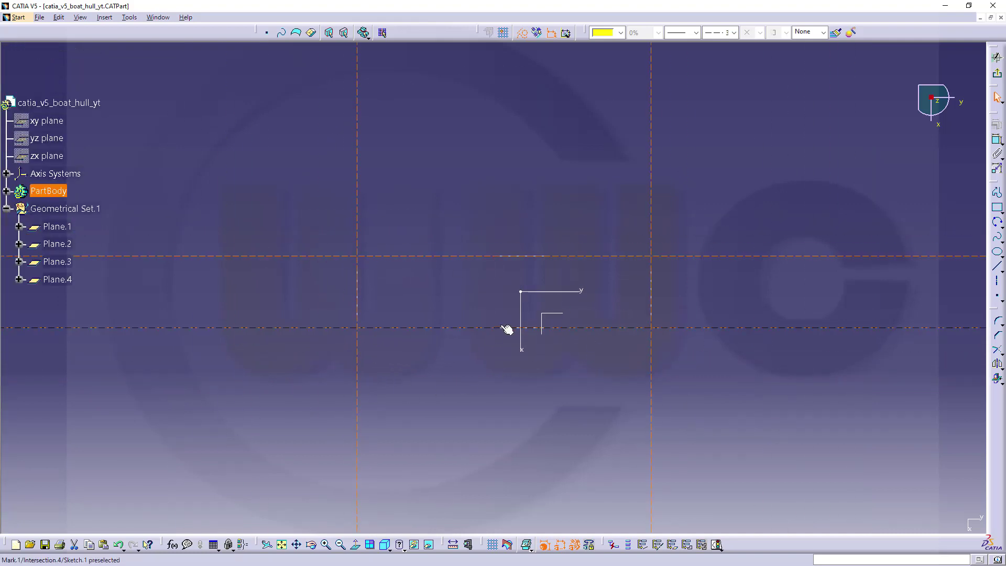
{"action": "middle_click_drag", "start_coordinate": [561, 379], "coordinate": [576, 301]}
{"action": "left_click", "coordinate": [389, 155]}
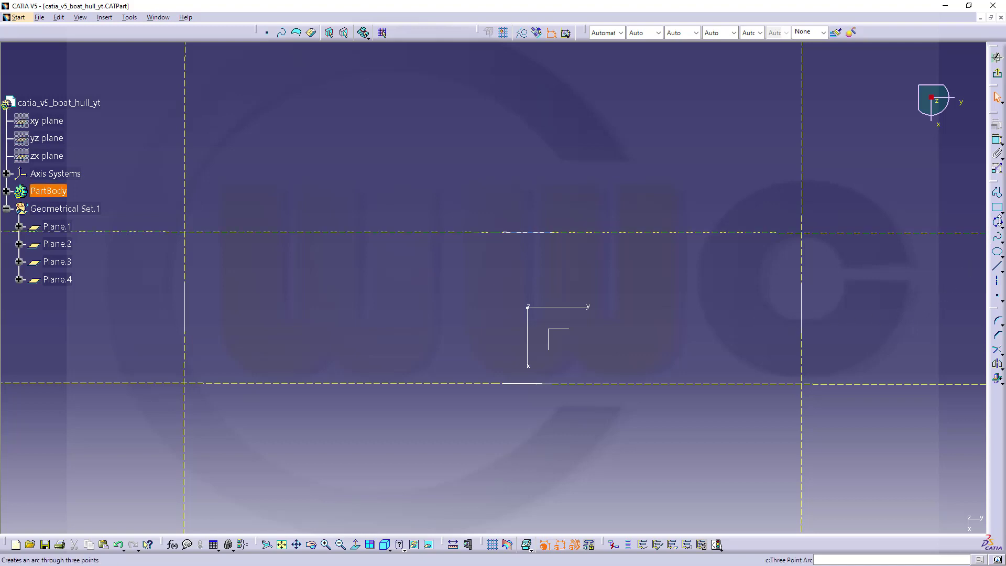
- Draw two end-to-end three-point arcs under the upper construction line, a short bow arc through about (-4330, 750) mm and a long stern arc
{"action": "left_click", "coordinate": [997, 225]}
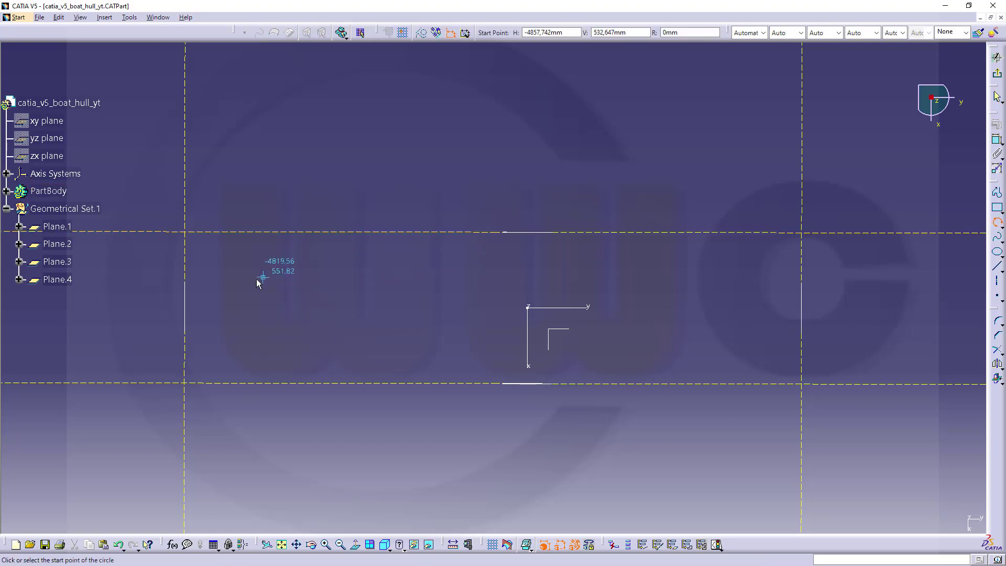
{"action": "left_click", "coordinate": [215, 307]}
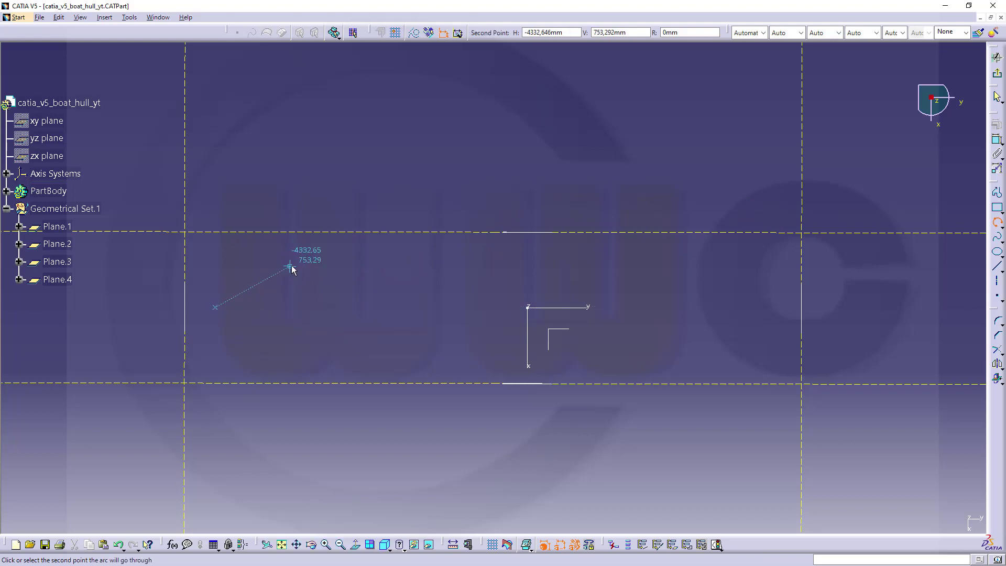
{"action": "left_click", "coordinate": [294, 266]}
{"action": "left_click", "coordinate": [383, 243]}
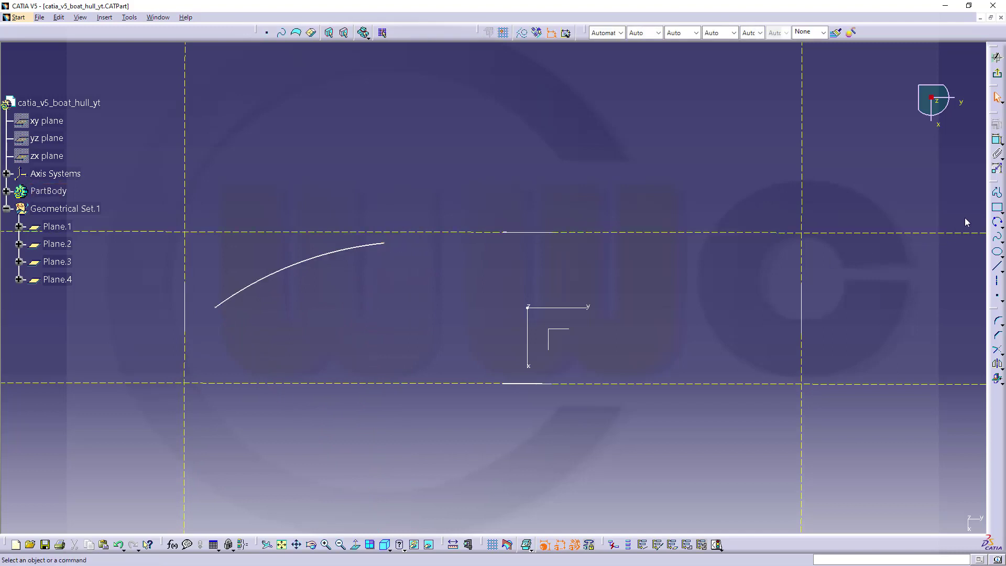
{"action": "left_click", "coordinate": [997, 223]}
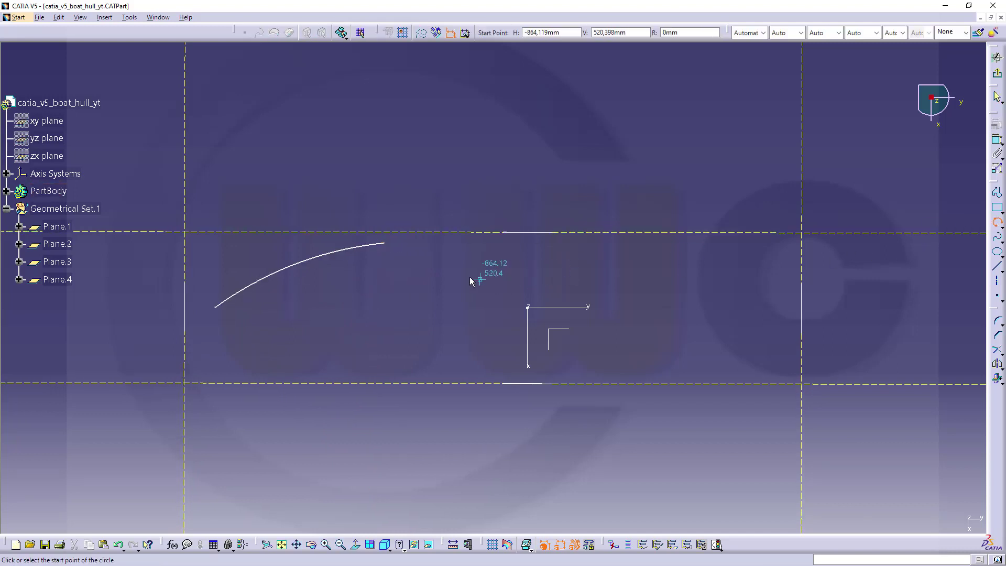
{"action": "left_click", "coordinate": [388, 242]}
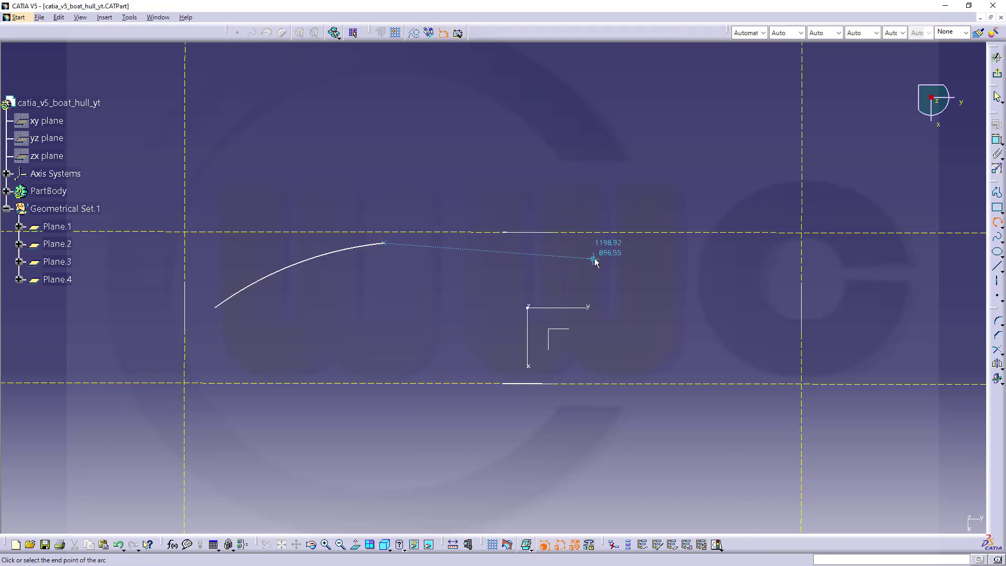
{"action": "left_click", "coordinate": [766, 289]}
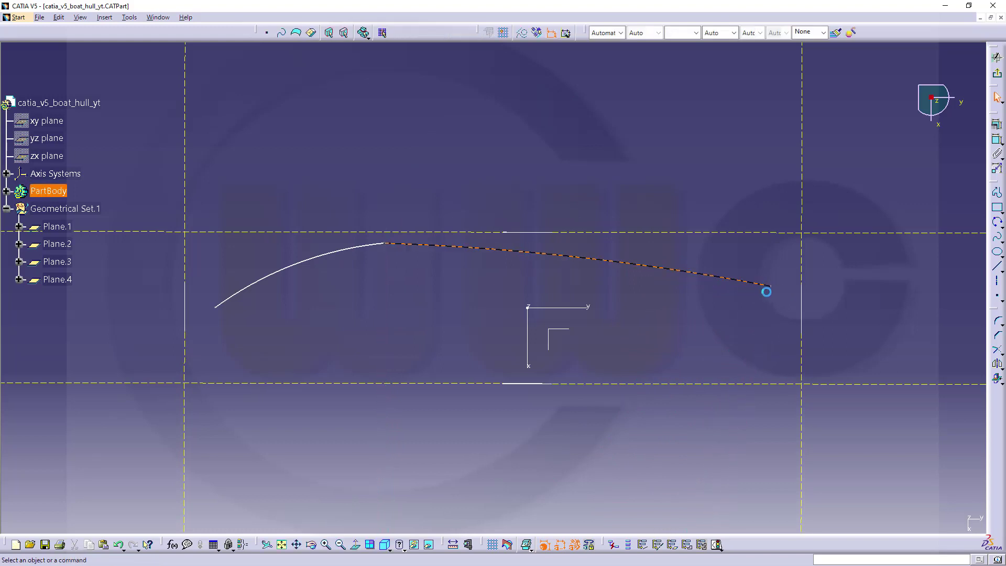
{"action": "left_click", "coordinate": [639, 310]}
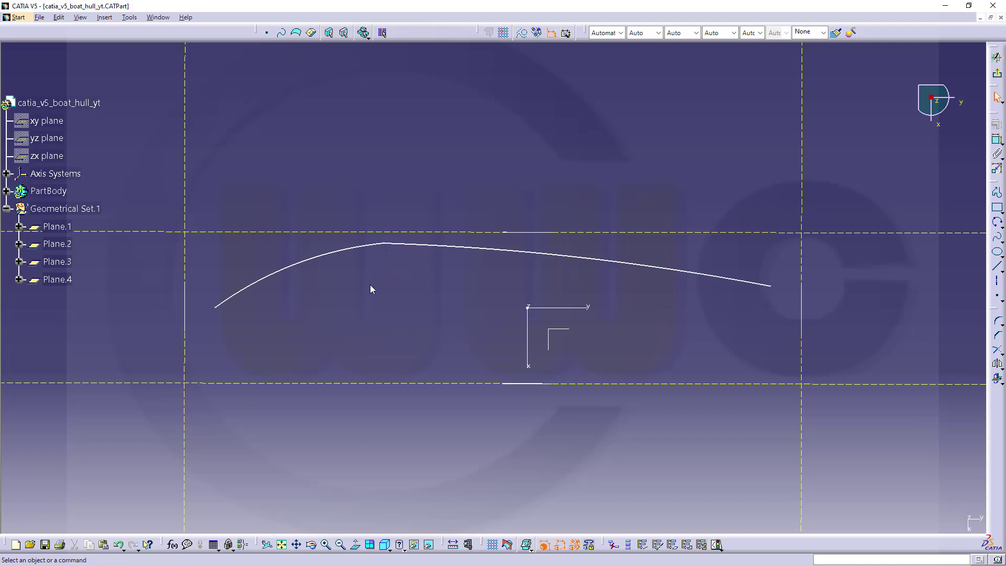
- Constrain the free ends of the two arcs coincident with the bow and stern vertical construction lines
{"action": "left_click", "coordinate": [996, 140]}
{"action": "left_click", "coordinate": [214, 307]}
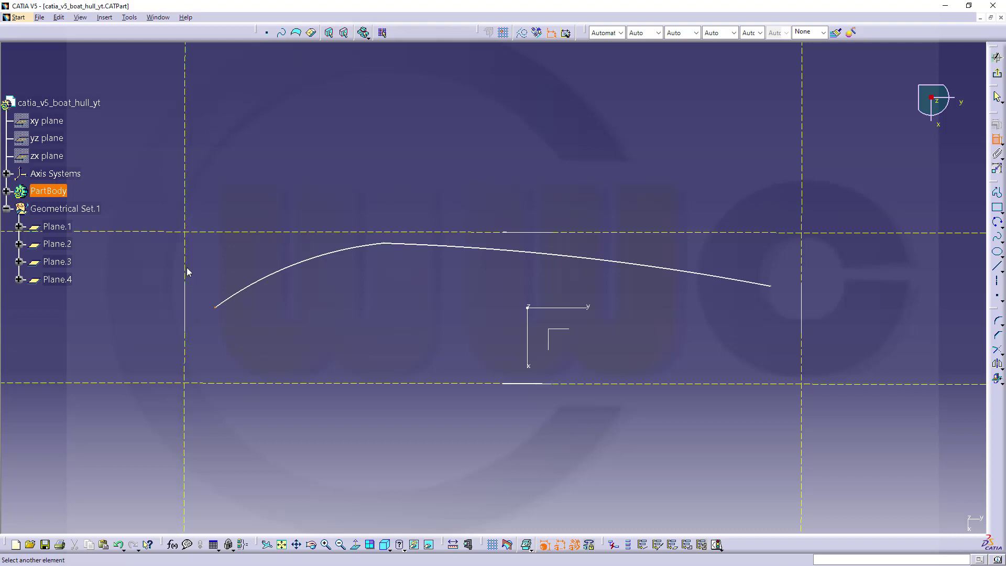
{"action": "left_click", "coordinate": [186, 269]}
{"action": "right_click", "coordinate": [185, 268]}
{"action": "left_click", "coordinate": [204, 330]}
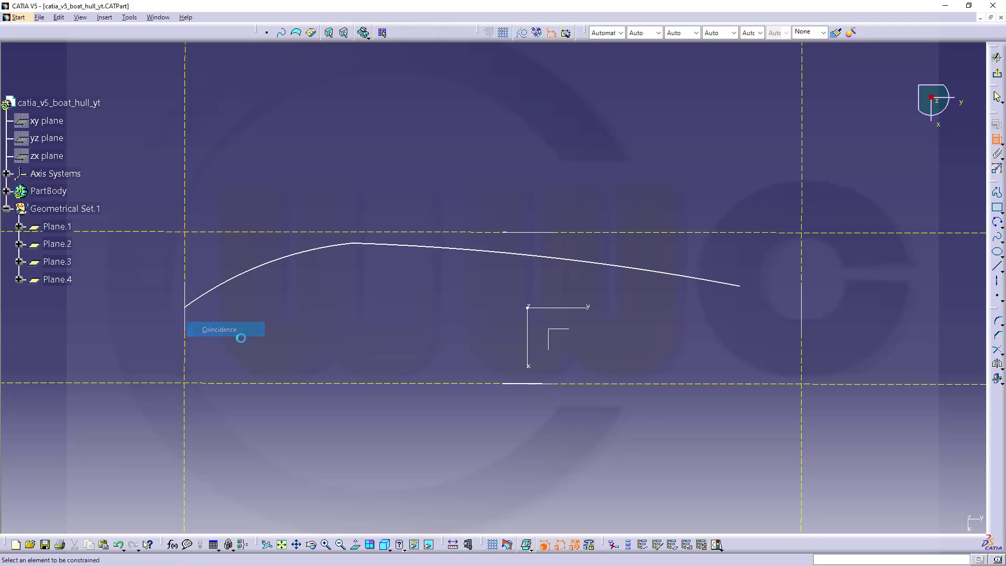
{"action": "left_click", "coordinate": [741, 285]}
{"action": "left_click", "coordinate": [806, 275]}
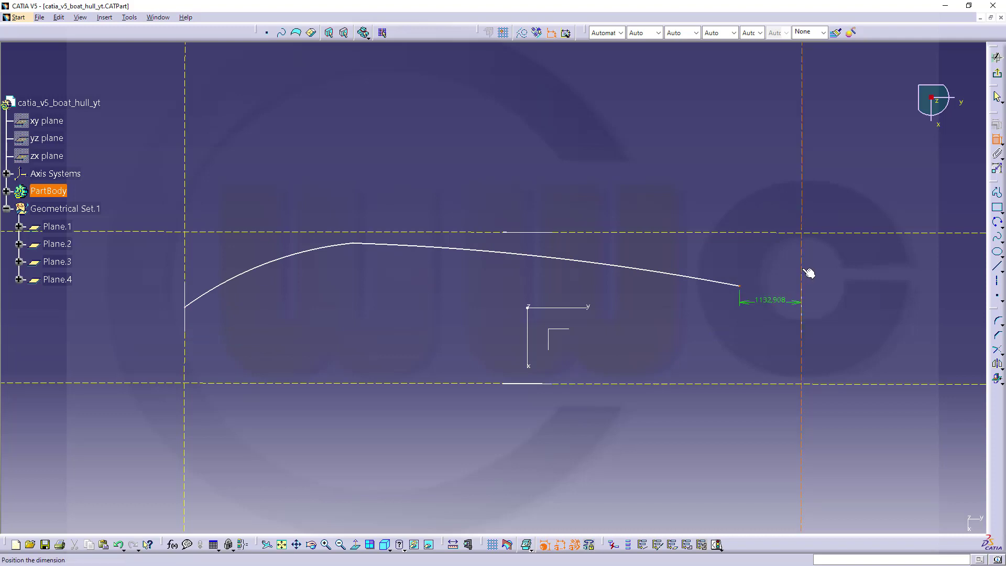
{"action": "right_click", "coordinate": [776, 279]}
{"action": "left_click", "coordinate": [796, 342]}
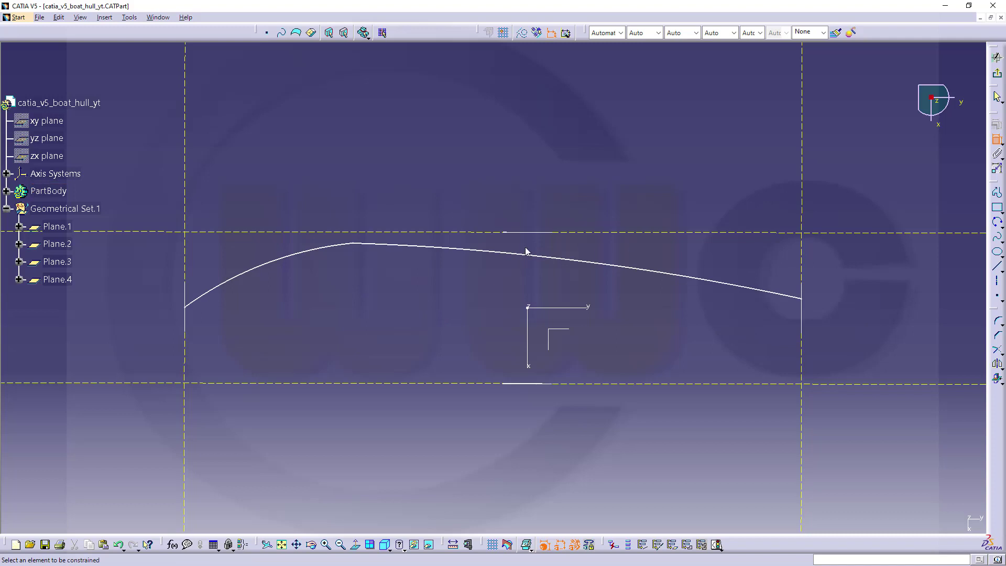
- Add a tangency constraint between the bow arc and the stern arc
{"action": "left_click", "coordinate": [333, 250]}
{"action": "left_click", "coordinate": [379, 244]}
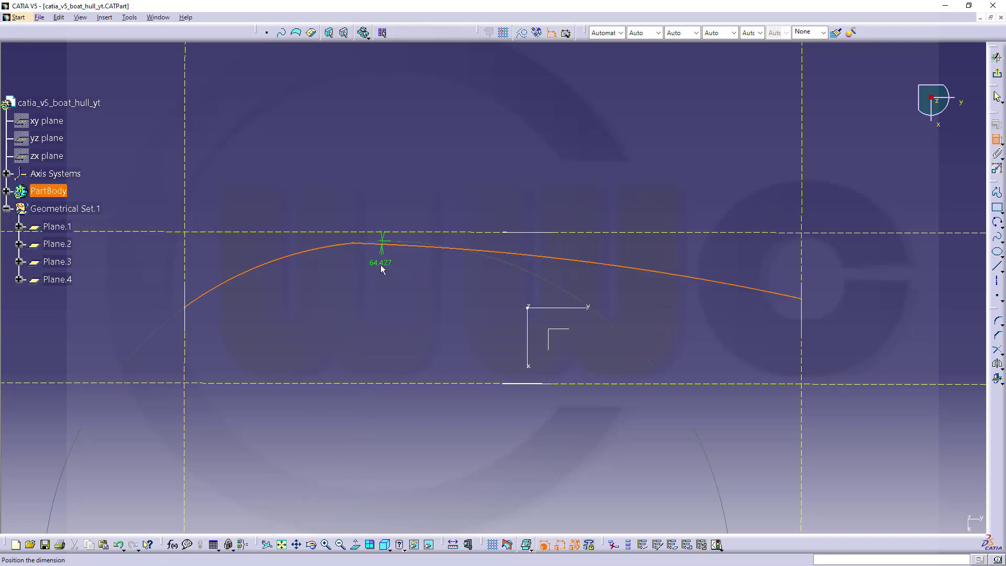
{"action": "right_click", "coordinate": [381, 264]}
{"action": "left_click", "coordinate": [419, 376]}
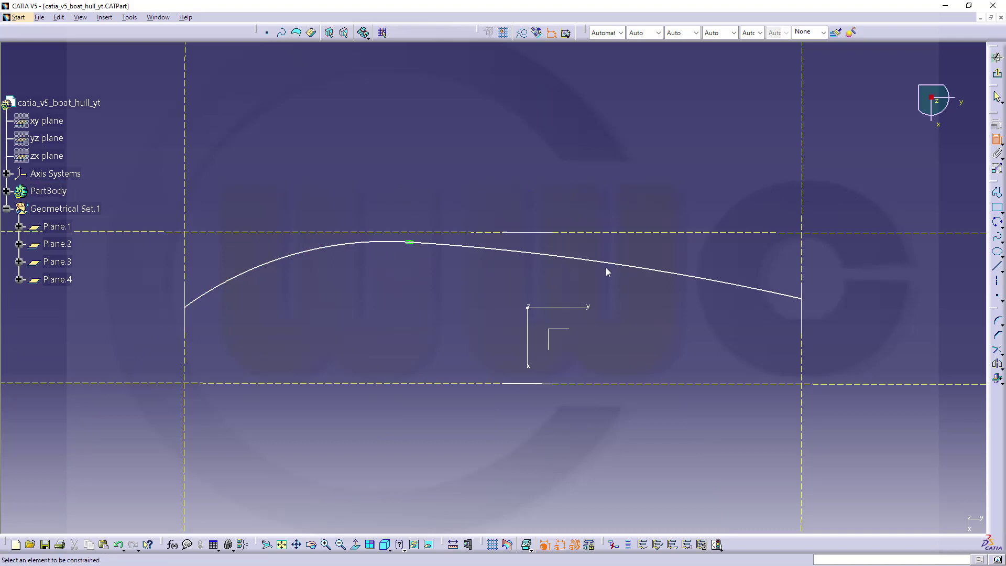
- Dimension the stern arc's radius and set it to 30000 mm
{"action": "left_click", "coordinate": [623, 268]}
{"action": "left_click", "coordinate": [669, 195]}
{"action": "double_click", "coordinate": [669, 195]}
{"action": "type", "text": "30000"}
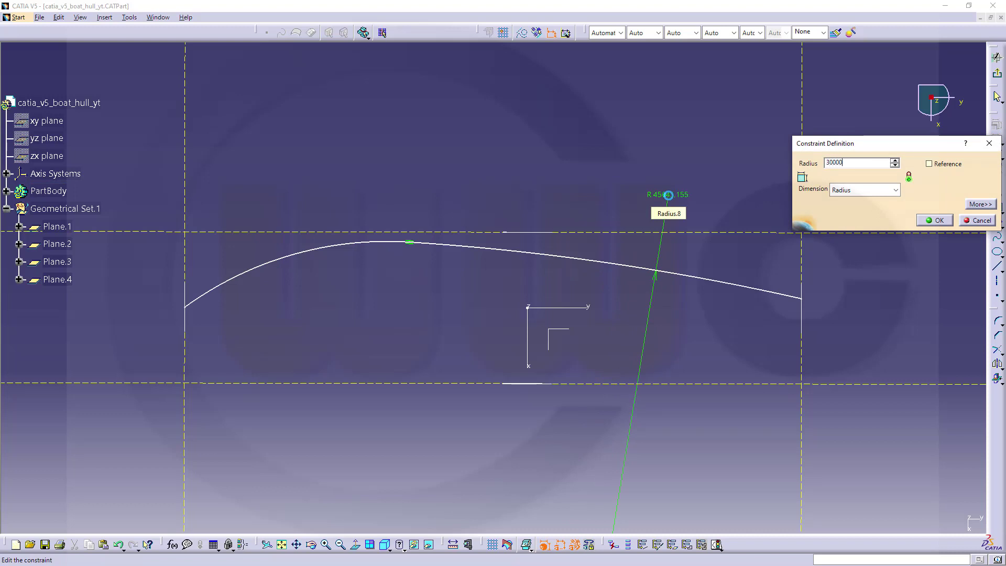
{"action": "key", "text": "Return"}
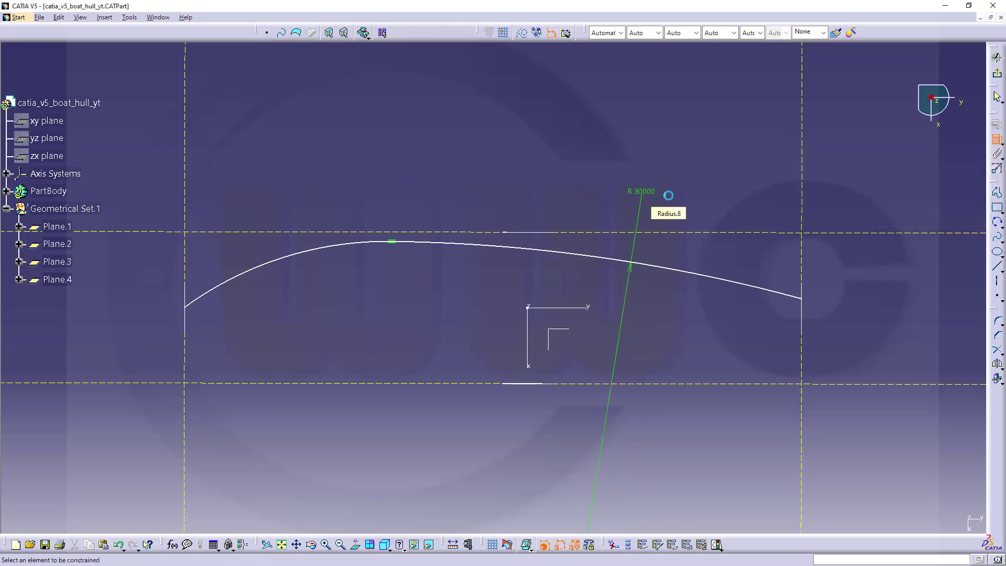
- Dimension the bow arc's radius and set it to 6500 mm
{"action": "left_click", "coordinate": [260, 263]}
{"action": "left_click", "coordinate": [256, 202]}
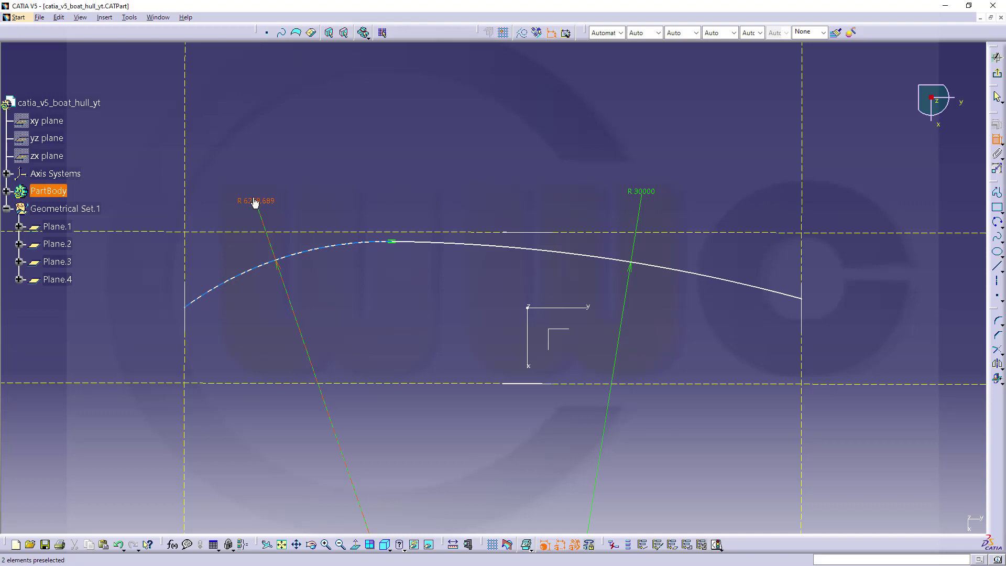
{"action": "double_click", "coordinate": [255, 203]}
{"action": "type", "text": "6"}
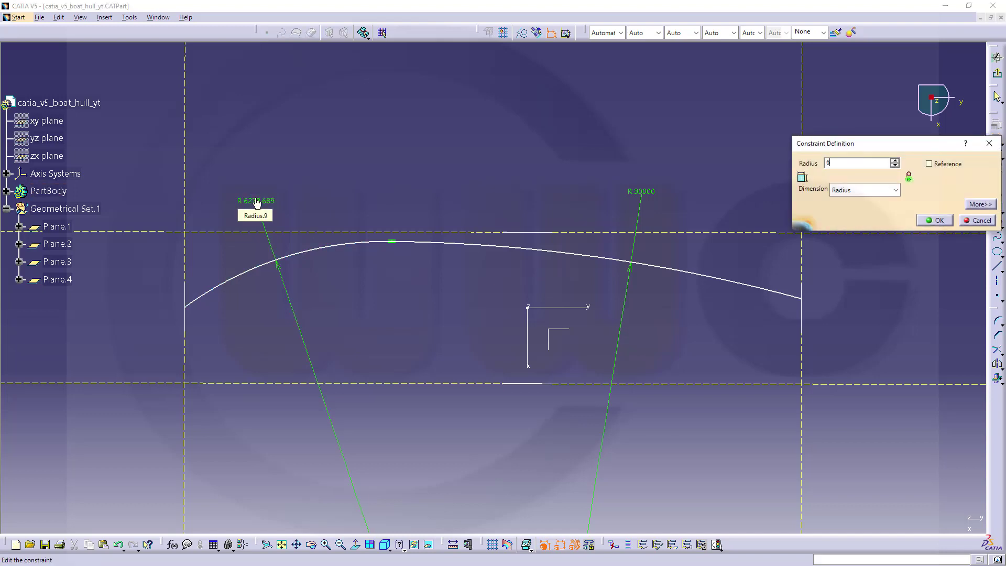
{"action": "type", "text": "500"}
{"action": "key", "text": "Return"}
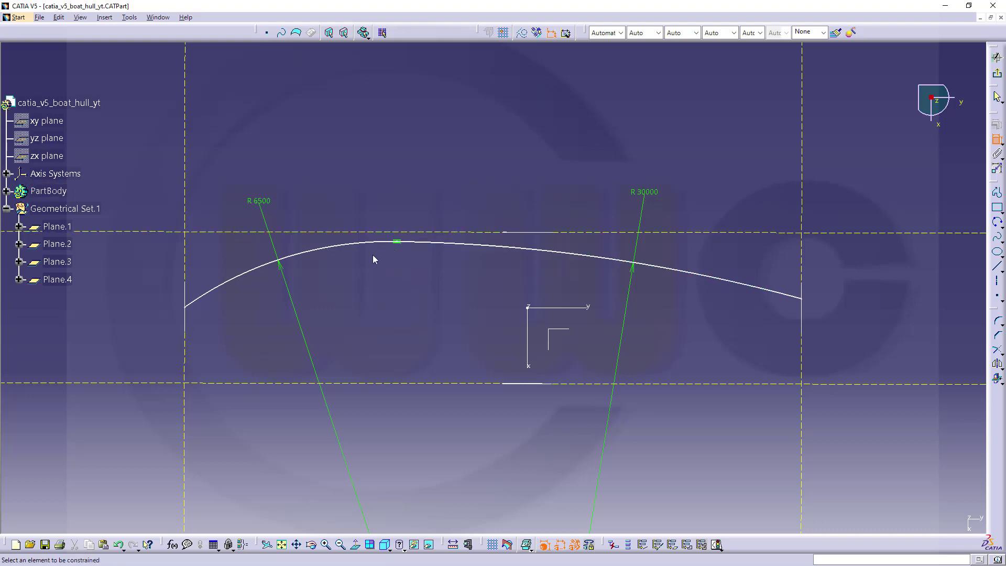
- Constrain the bow arc's front endpoint coincident with the absolute Y axis
{"action": "left_click", "coordinate": [188, 313]}
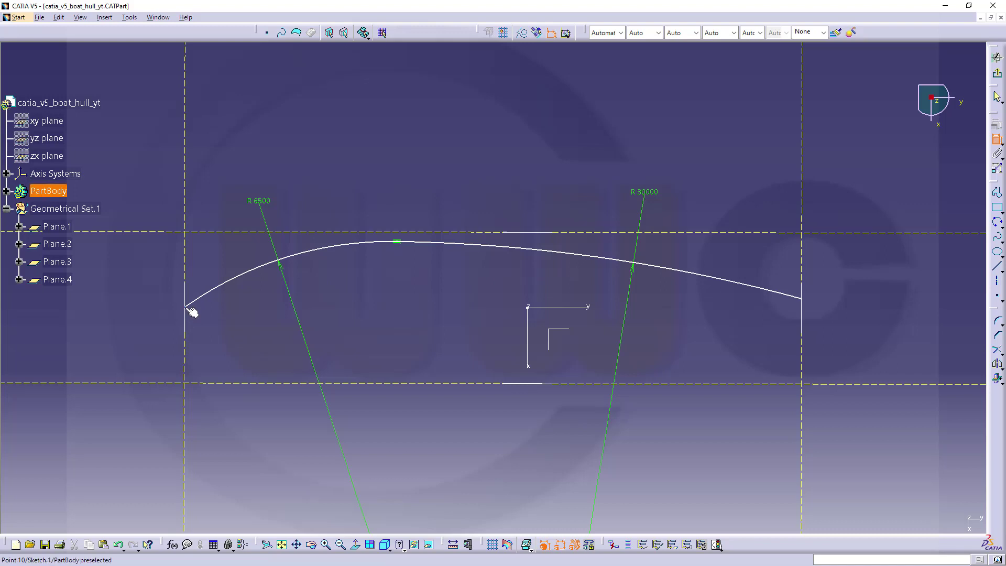
{"action": "left_click", "coordinate": [586, 307]}
{"action": "right_click", "coordinate": [579, 289]}
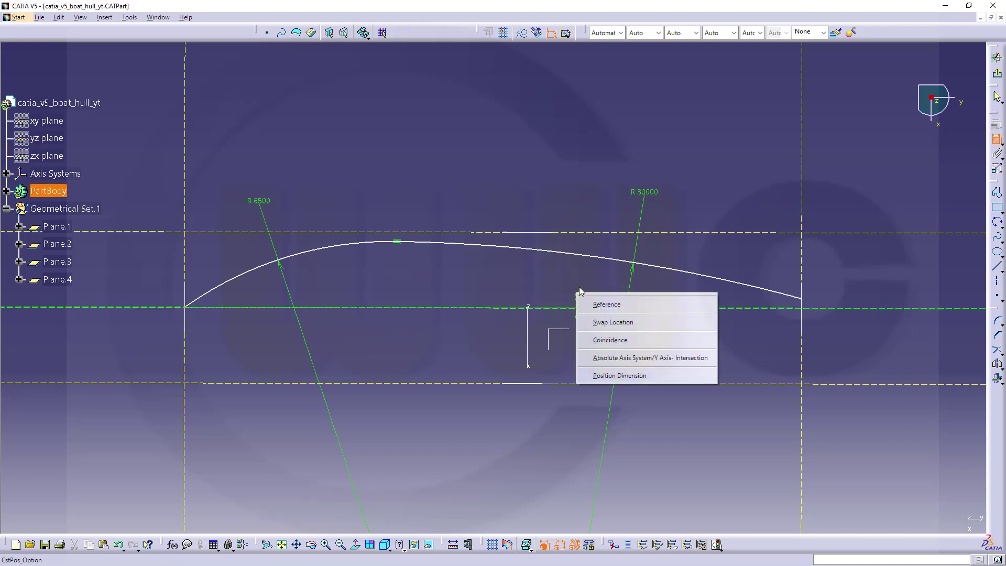
{"action": "left_click", "coordinate": [613, 340]}
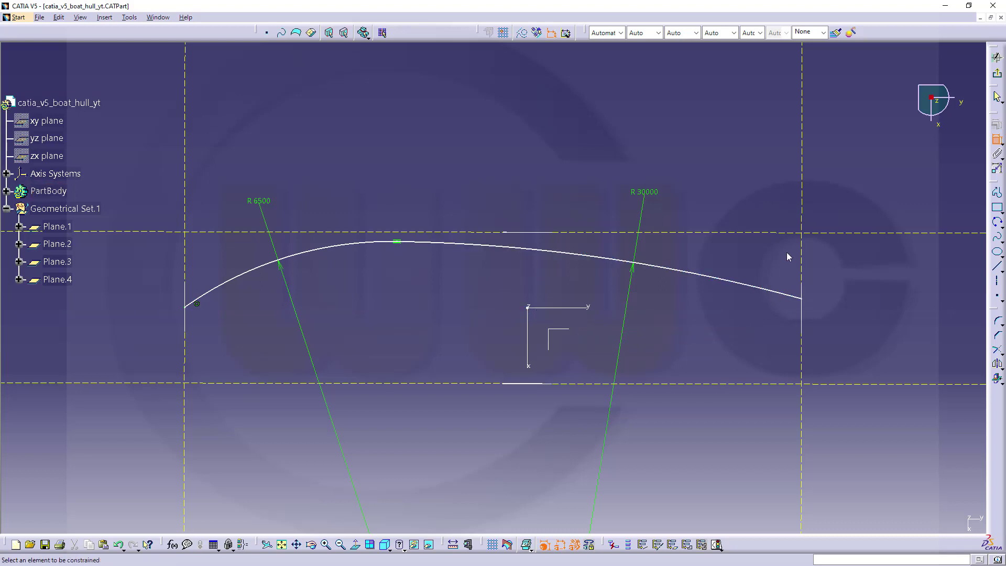
{"action": "left_click", "coordinate": [803, 298]}
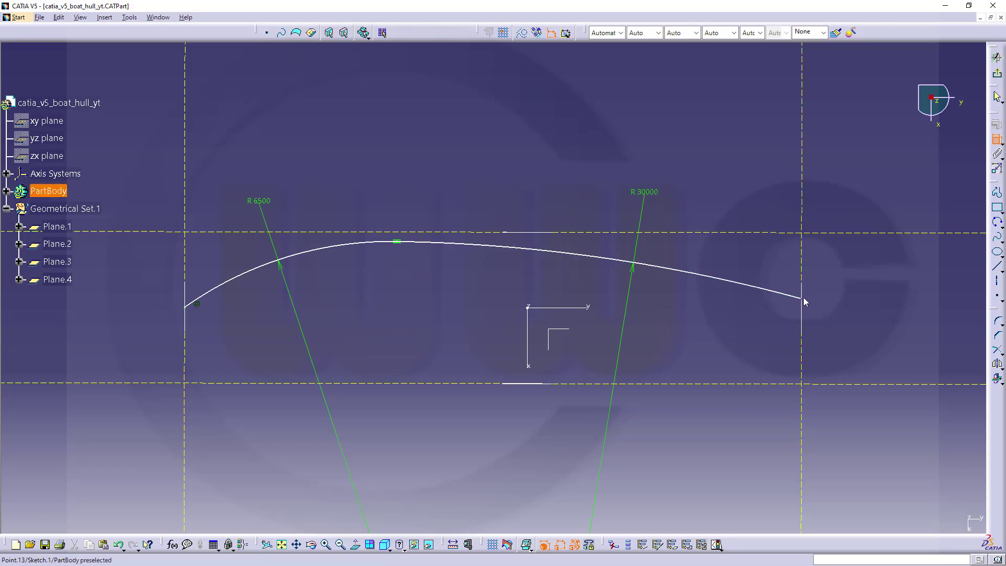
{"action": "left_click", "coordinate": [594, 307]}
{"action": "key", "text": "Escape"}
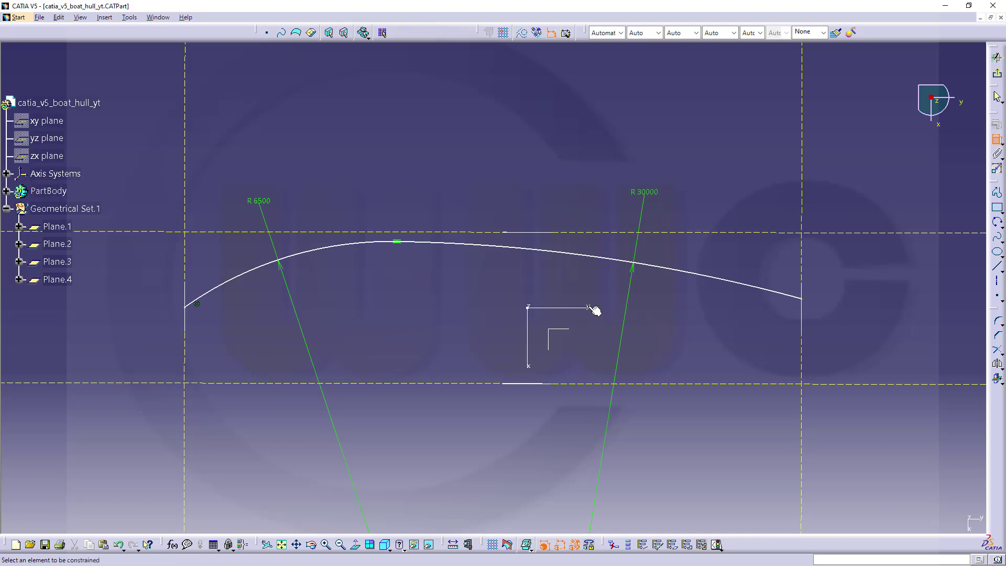
{"action": "left_click", "coordinate": [805, 299]}
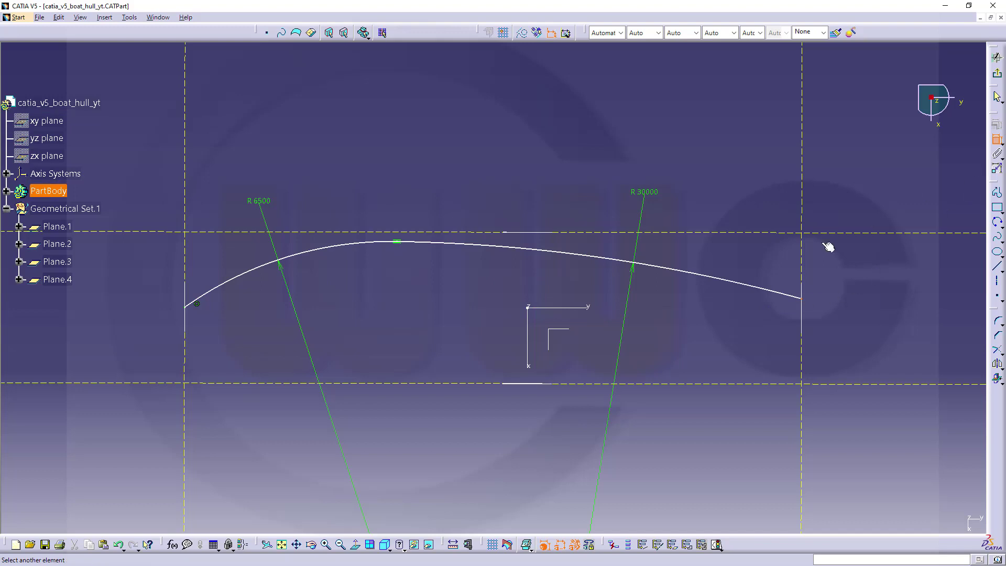
{"action": "key", "text": "Escape"}
- Dimension the stern arc's endpoint from the Y axis, place the dimension outside the stern line, and set it to 1700/2 (850 mm)
{"action": "left_click", "coordinate": [997, 139]}
{"action": "left_click", "coordinate": [807, 303]}
{"action": "left_click", "coordinate": [586, 307]}
{"action": "key", "text": "Escape"}
{"action": "mouse_move", "coordinate": [719, 336]}
{"action": "middle_mouse_down"}
{"action": "mouse_move", "coordinate": [709, 262]}
{"action": "mouse_move", "coordinate": [644, 297]}
{"action": "mouse_move", "coordinate": [638, 335]}
{"action": "mouse_move", "coordinate": [631, 298]}
{"action": "mouse_move", "coordinate": [618, 292]}
{"action": "mouse_move", "coordinate": [370, 321]}
{"action": "middle_mouse_up"}
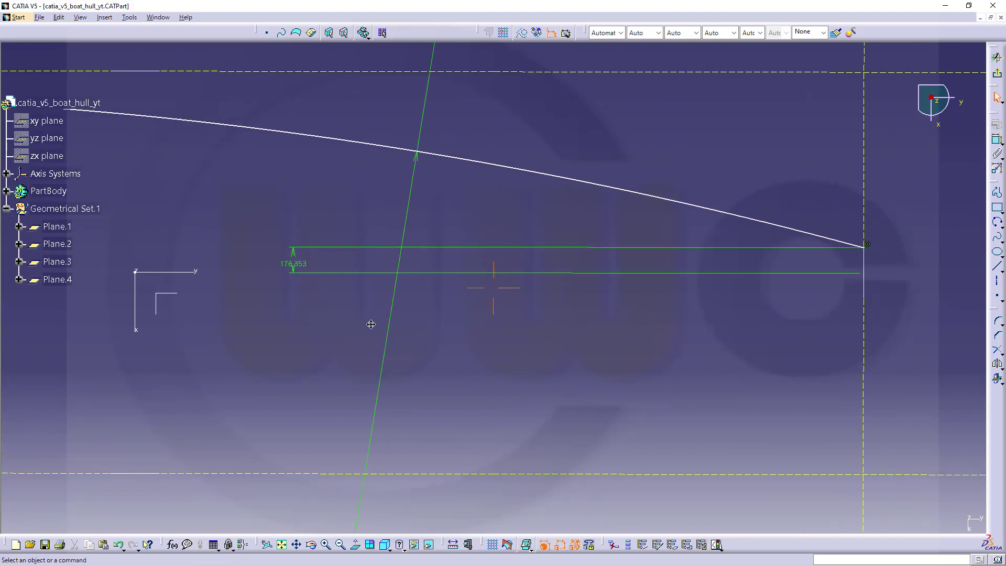
{"action": "mouse_move", "coordinate": [286, 270]}
{"action": "left_mouse_down"}
{"action": "mouse_move", "coordinate": [854, 278]}
{"action": "mouse_move", "coordinate": [908, 266]}
{"action": "left_mouse_up"}
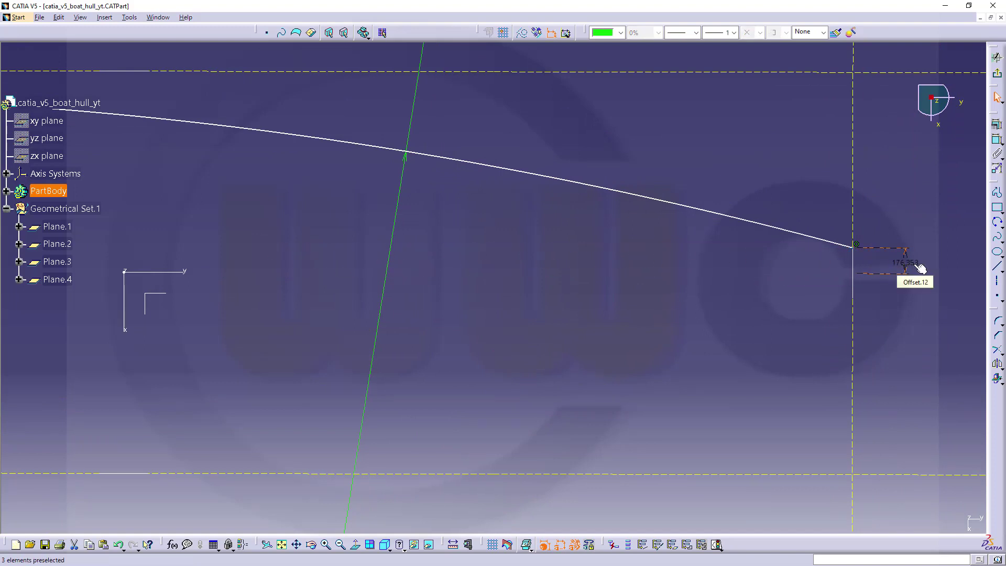
{"action": "double_click", "coordinate": [916, 266]}
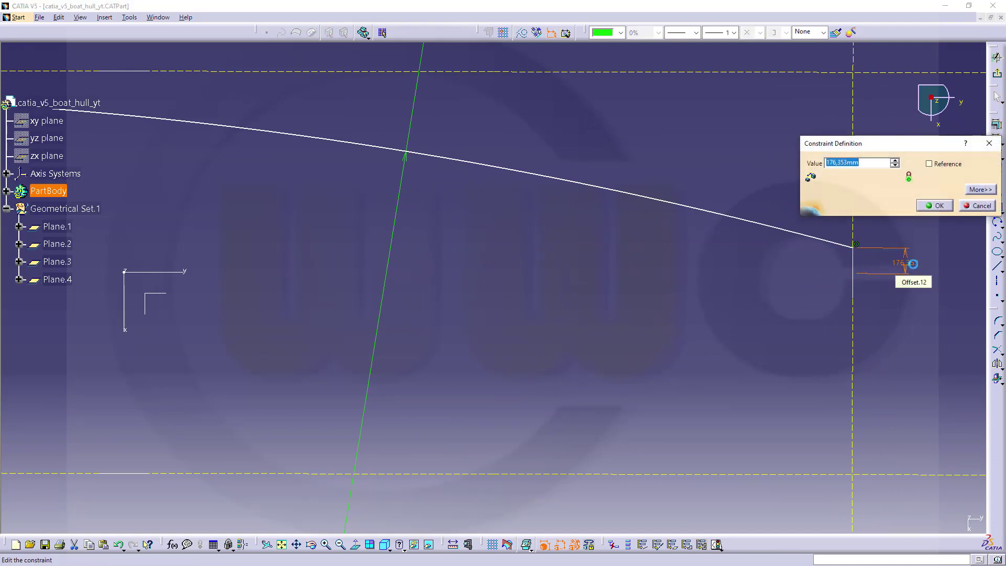
{"action": "type", "text": "1700/2"}
{"action": "key", "text": "Return"}
- Constrain the 30000 mm stern arc tangent to the upper construction line that bounds the hull width
{"action": "mouse_move", "coordinate": [670, 297]}
{"action": "middle_mouse_down"}
{"action": "mouse_move", "coordinate": [667, 276]}
{"action": "mouse_move", "coordinate": [666, 292]}
{"action": "mouse_move", "coordinate": [561, 304]}
{"action": "mouse_move", "coordinate": [688, 282]}
{"action": "middle_mouse_up"}
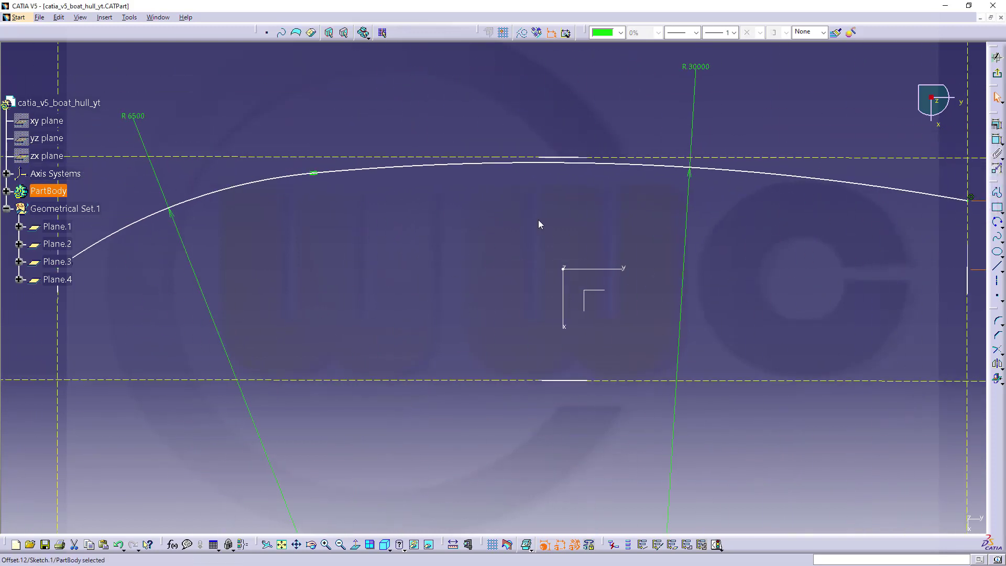
{"action": "middle_click", "coordinate": [416, 182]}
{"action": "mouse_move", "coordinate": [476, 250]}
{"action": "middle_mouse_down"}
{"action": "mouse_move", "coordinate": [438, 219]}
{"action": "mouse_move", "coordinate": [446, 253]}
{"action": "middle_mouse_up"}
{"action": "left_click", "coordinate": [442, 244]}
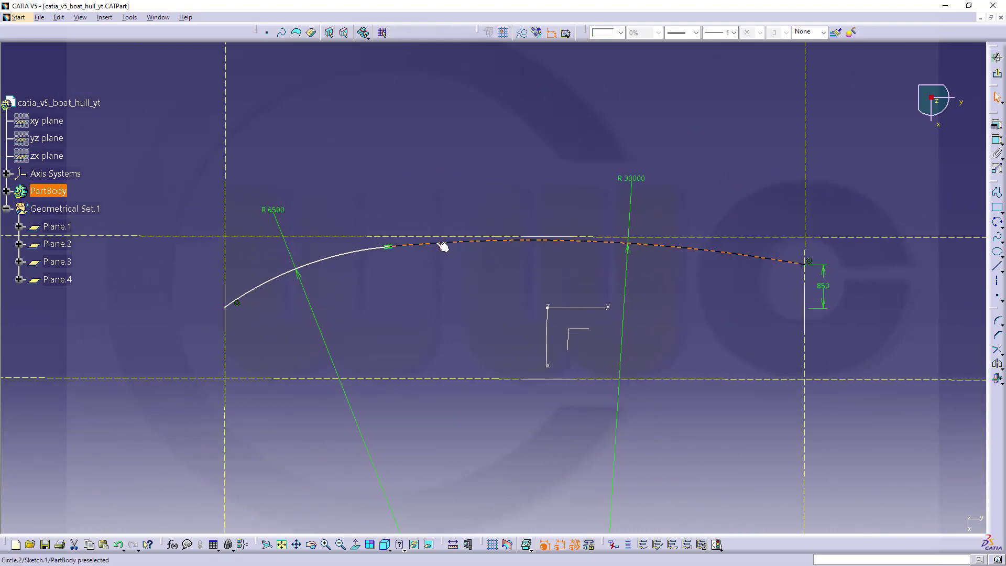
{"action": "left_click", "coordinate": [449, 237]}
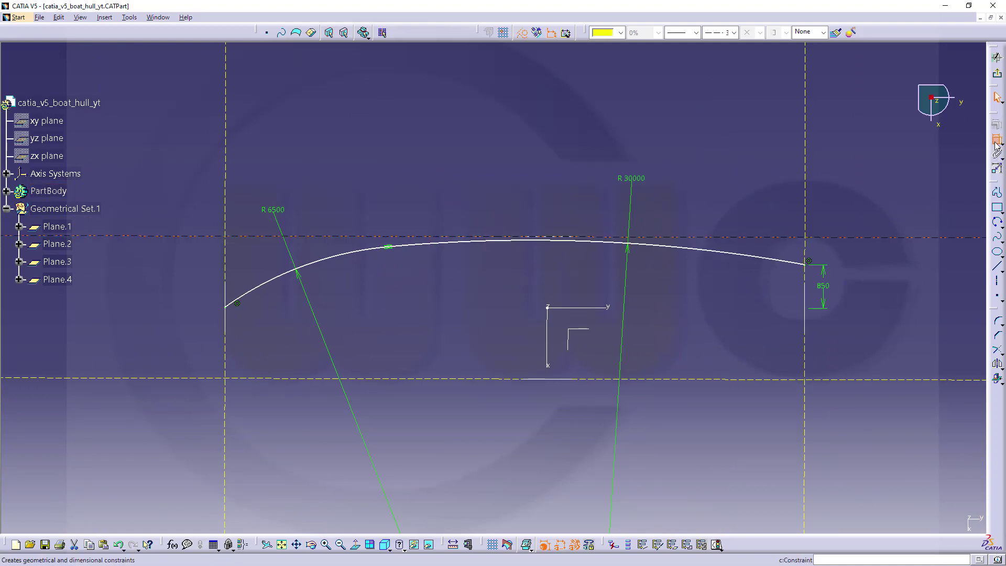
{"action": "key", "text": "Escape"}
{"action": "left_click", "coordinate": [454, 247]}
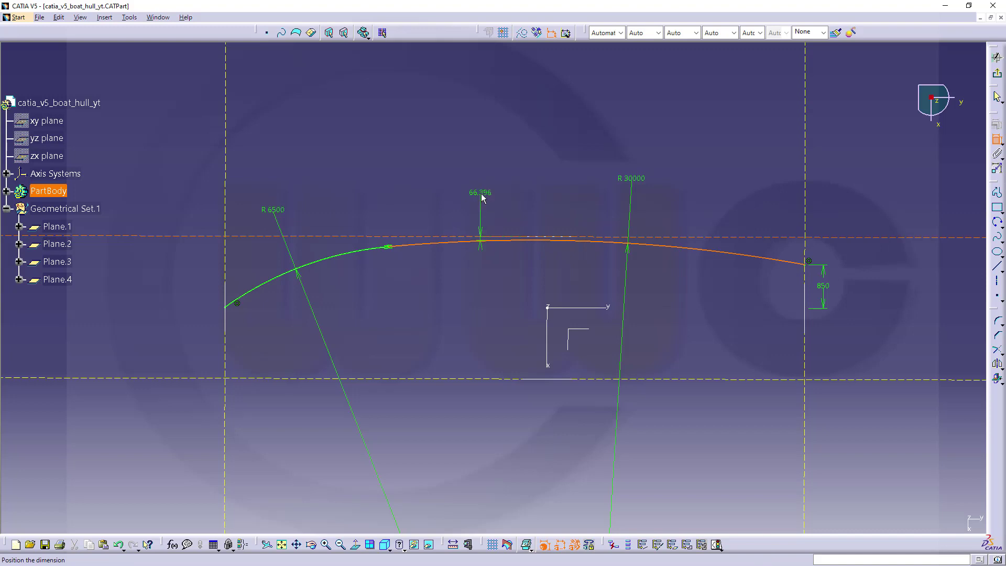
{"action": "right_click", "coordinate": [481, 193]}
{"action": "left_click", "coordinate": [518, 242]}
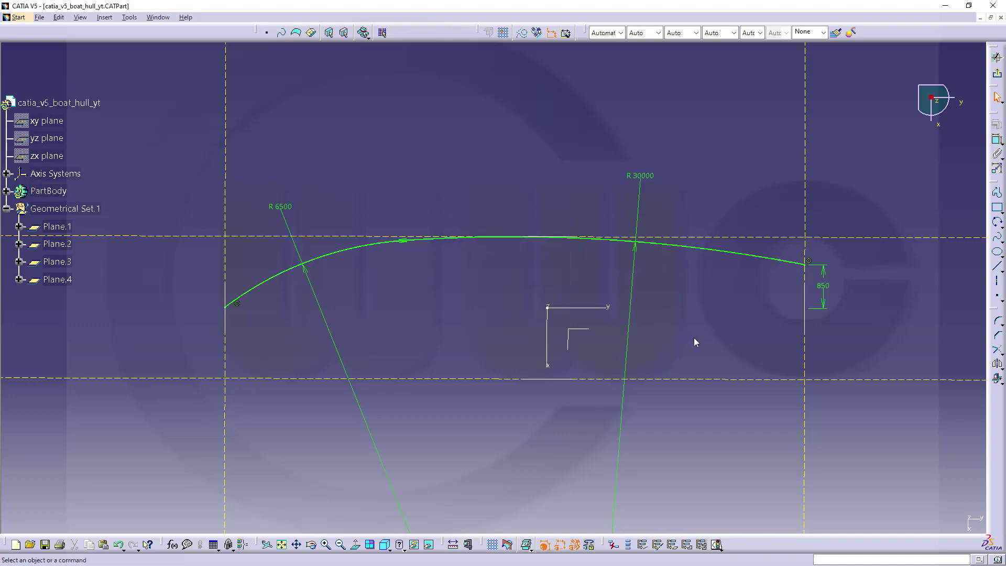
- Mirror the bow and stern arcs about the absolute Y axis to form the other half of the hull outline
{"action": "middle_click_drag", "start_coordinate": [489, 288], "coordinate": [460, 340]}
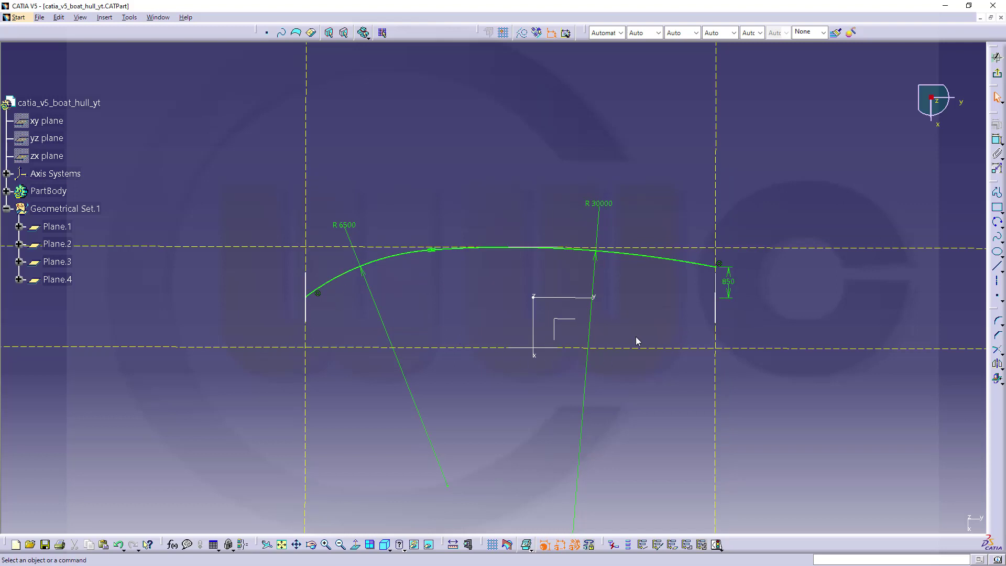
{"action": "middle_click_drag", "start_coordinate": [635, 341], "coordinate": [607, 309]}
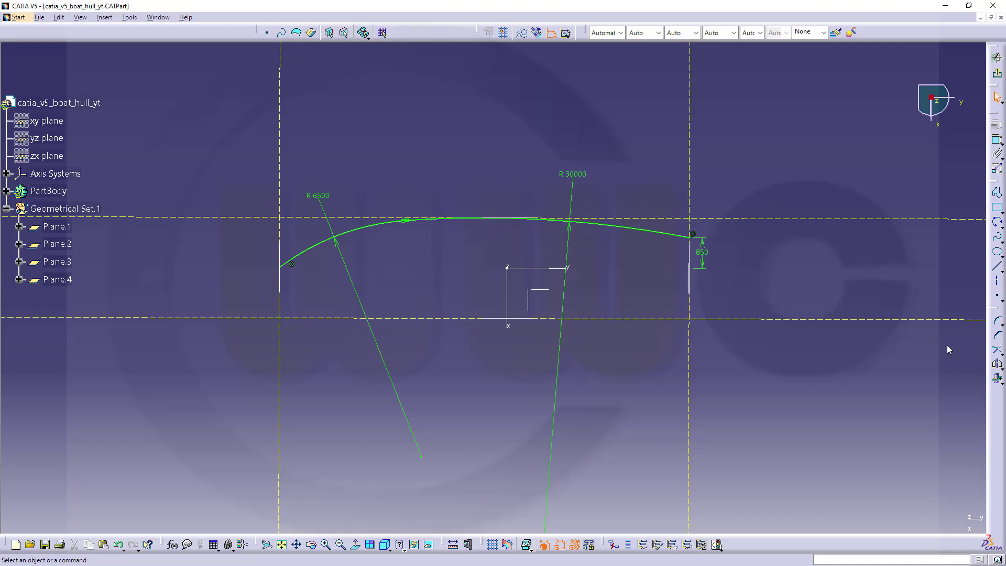
{"action": "left_click", "coordinate": [346, 232]}
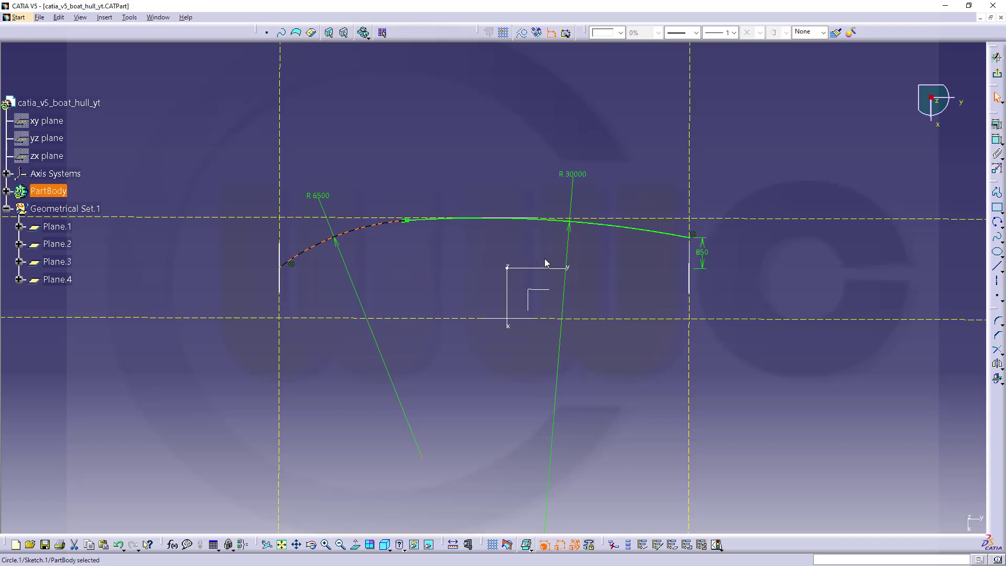
{"action": "left_click", "coordinate": [620, 227], "text": "ctrl"}
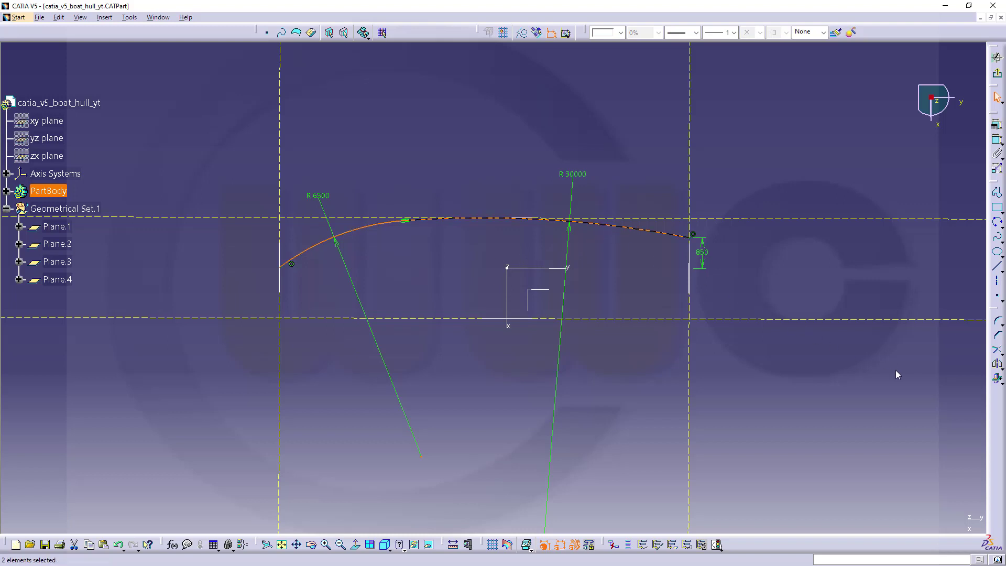
{"action": "left_click", "coordinate": [997, 364]}
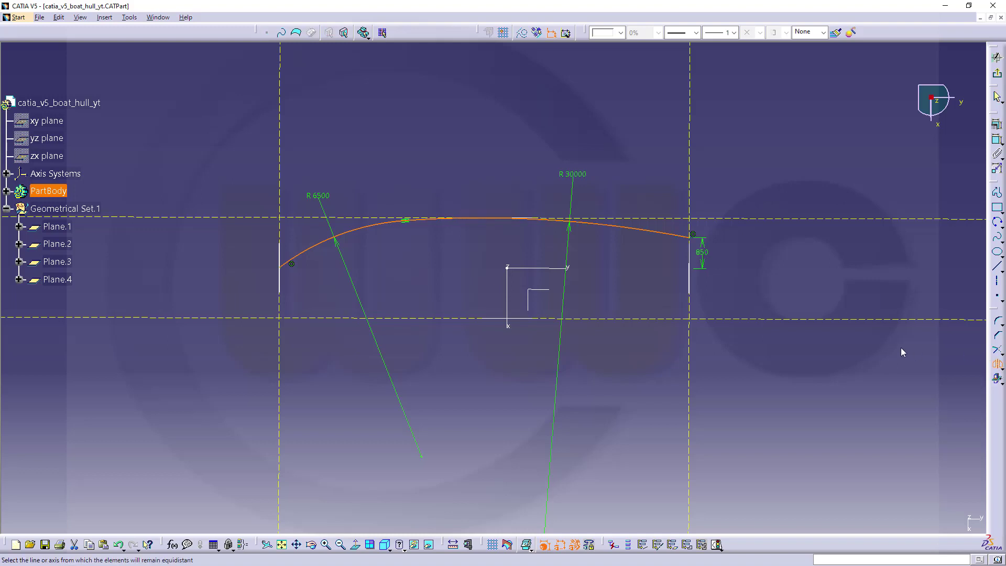
{"action": "left_click", "coordinate": [570, 268]}
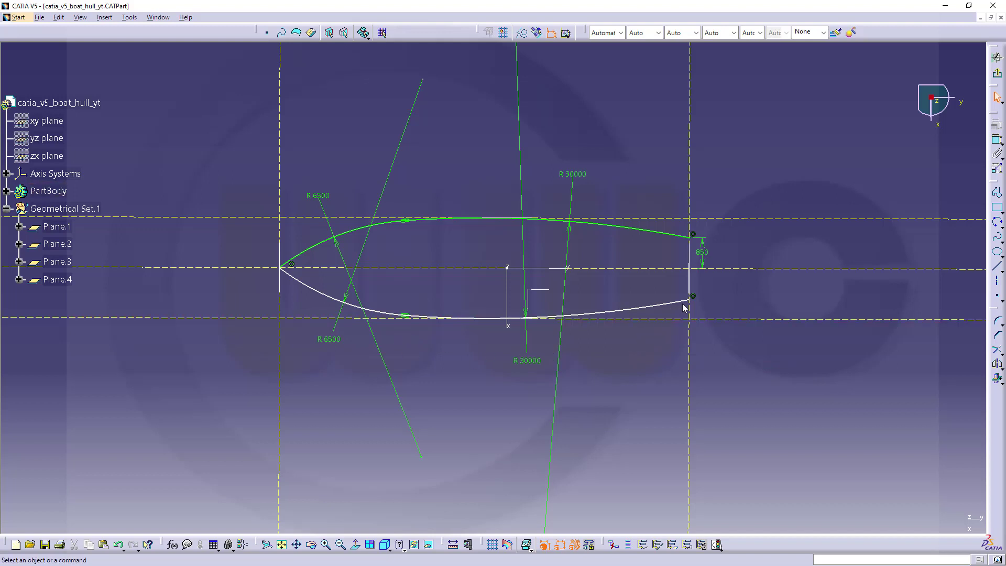
- Test the mirrored outline's freedom of movement and constrain its bow arc's front endpoint coincident at the bow tip on the Y axis
{"action": "middle_click_drag", "start_coordinate": [631, 341], "coordinate": [619, 354], "text": "ctrl"}
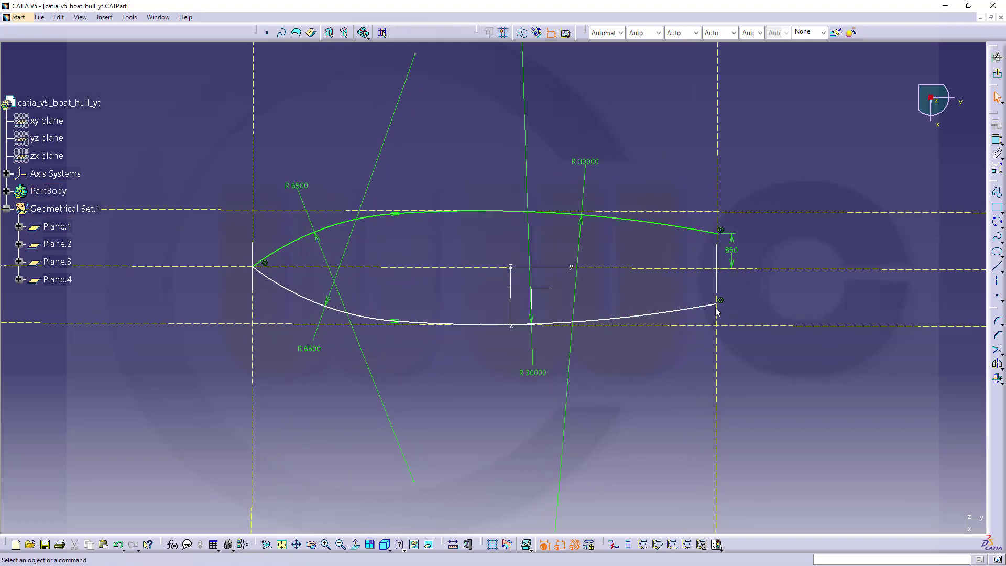
{"action": "mouse_move", "coordinate": [715, 304]}
{"action": "left_mouse_down"}
{"action": "mouse_move", "coordinate": [710, 290]}
{"action": "mouse_move", "coordinate": [711, 332]}
{"action": "mouse_move", "coordinate": [714, 281]}
{"action": "mouse_move", "coordinate": [712, 334]}
{"action": "mouse_move", "coordinate": [716, 314]}
{"action": "left_mouse_up"}
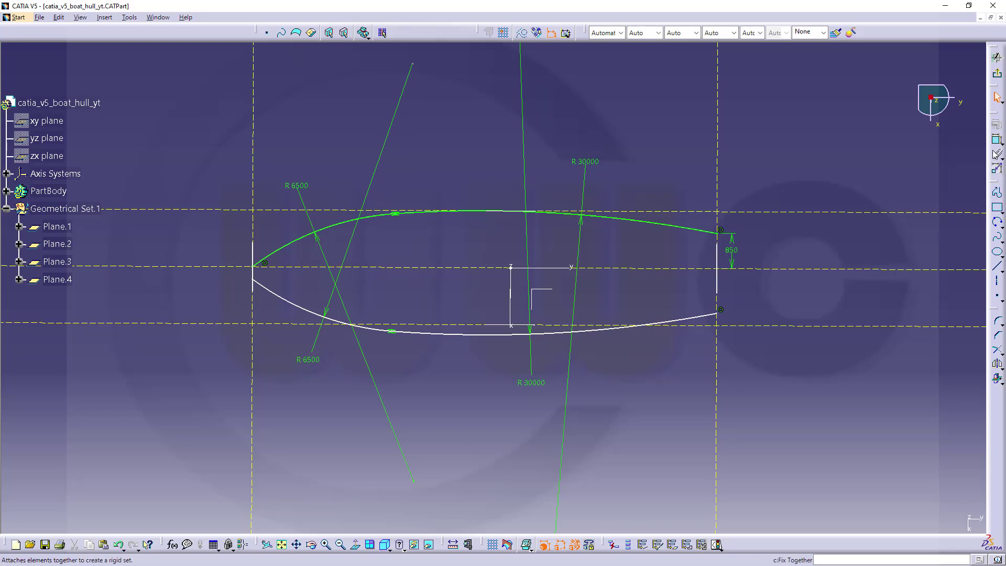
{"action": "left_click", "coordinate": [997, 140]}
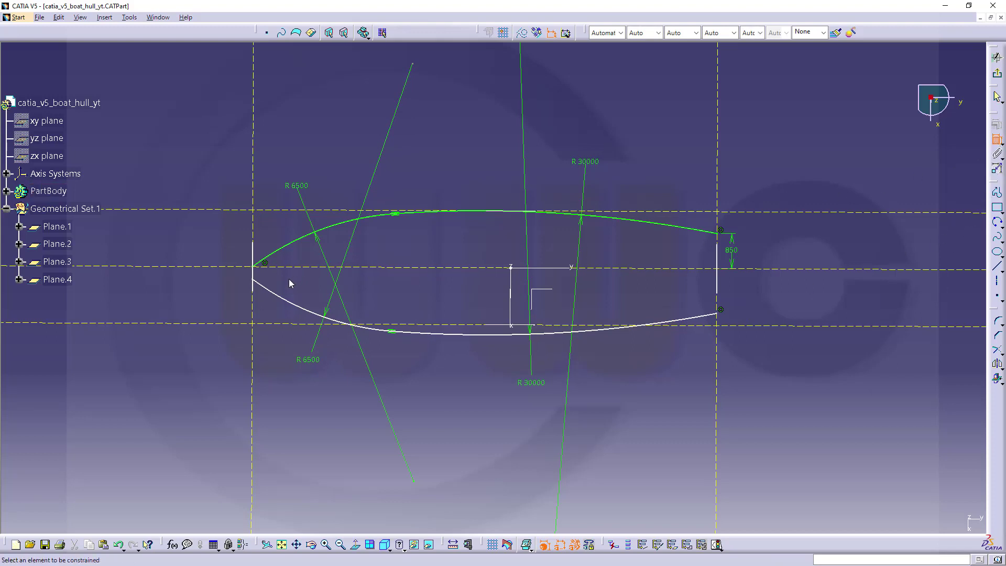
{"action": "left_click", "coordinate": [254, 278]}
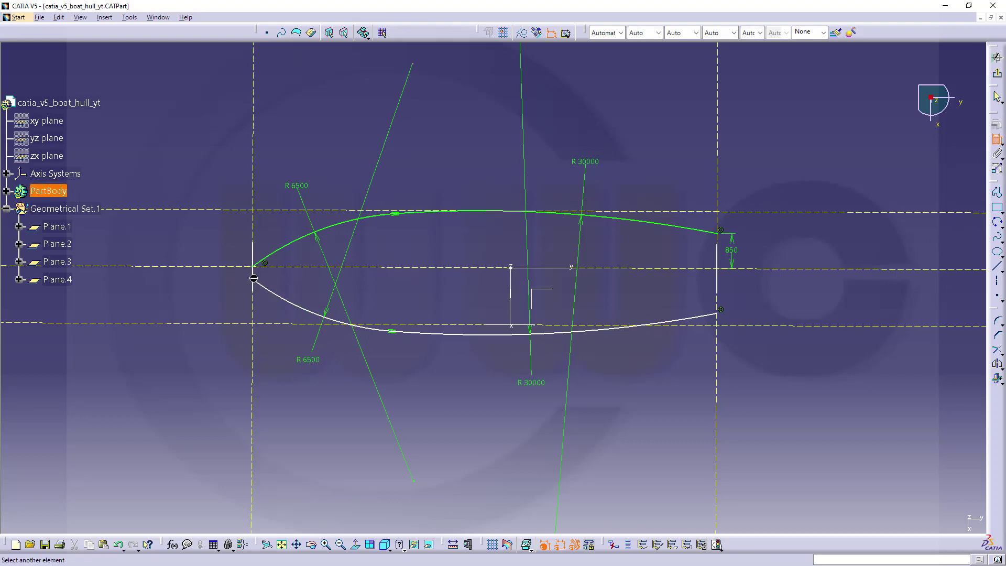
{"action": "left_click", "coordinate": [257, 269]}
{"action": "right_click", "coordinate": [269, 280]}
{"action": "left_click", "coordinate": [313, 354]}
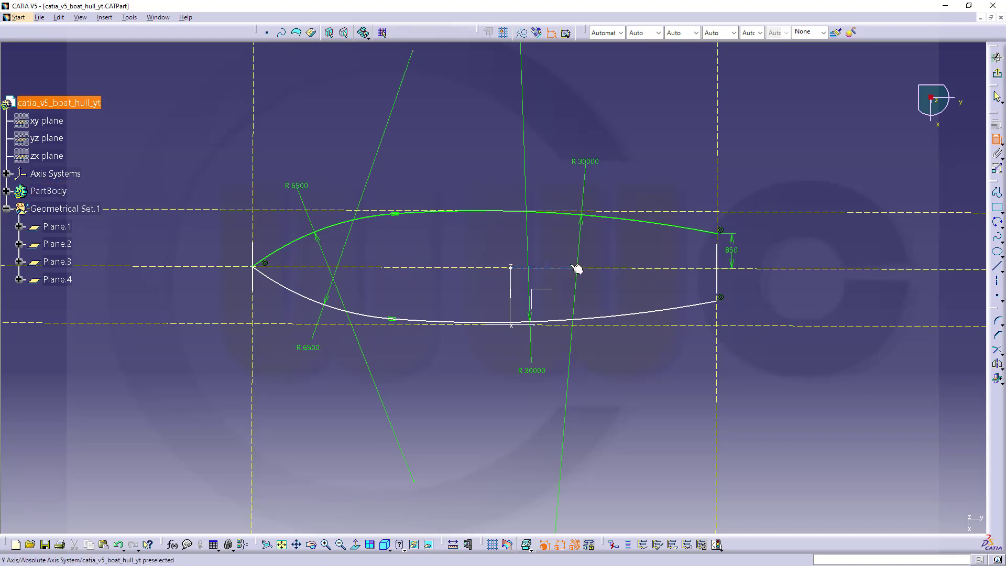
- Dimension the mirrored stern arc's endpoint from the Y axis, place the dimension outside the stern, and set it to 850 mm
{"action": "left_click", "coordinate": [722, 304]}
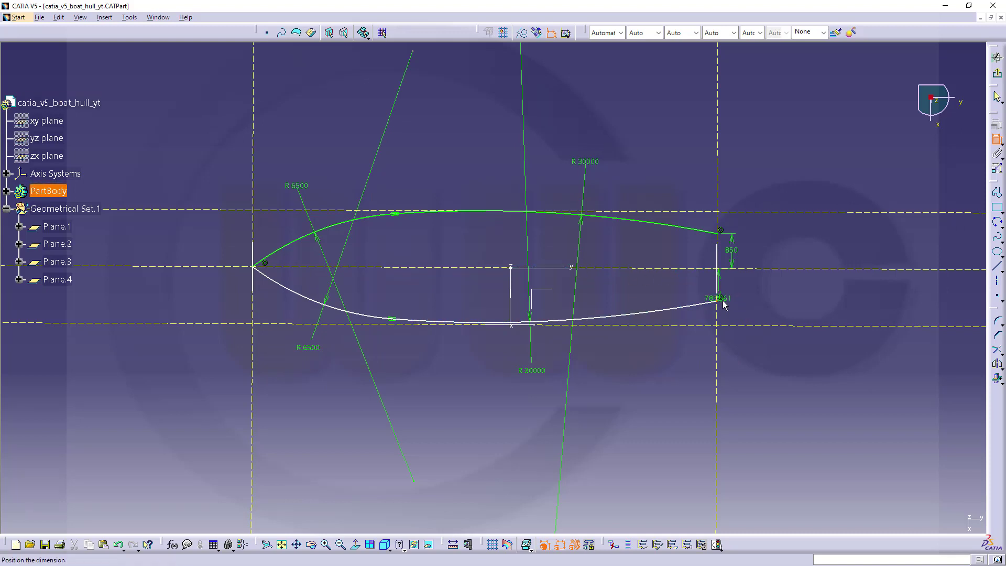
{"action": "left_click", "coordinate": [732, 291]}
{"action": "key", "text": "Return"}
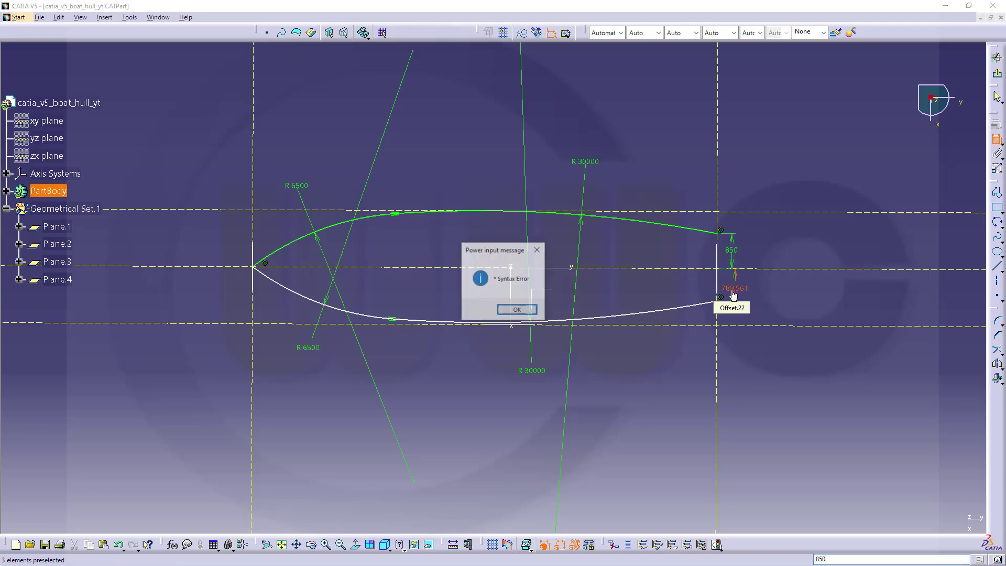
{"action": "left_click", "coordinate": [508, 310]}
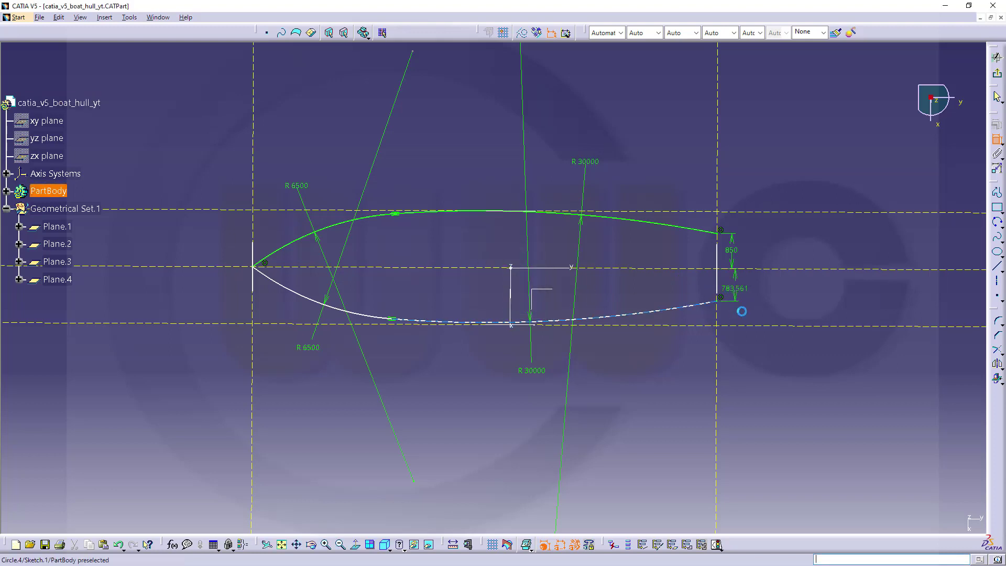
{"action": "double_click", "coordinate": [744, 294]}
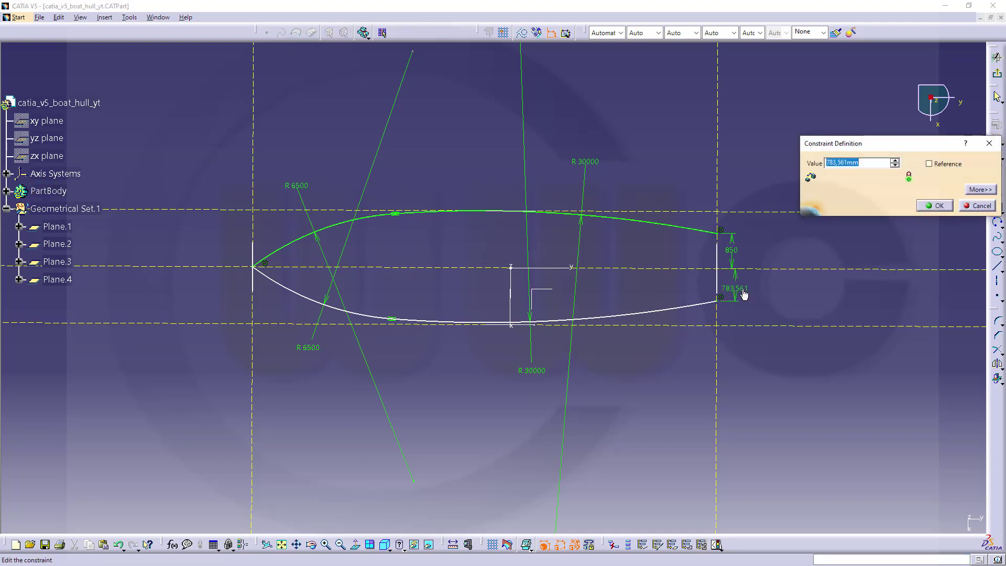
{"action": "type", "text": "850"}
{"action": "key", "text": "Return"}
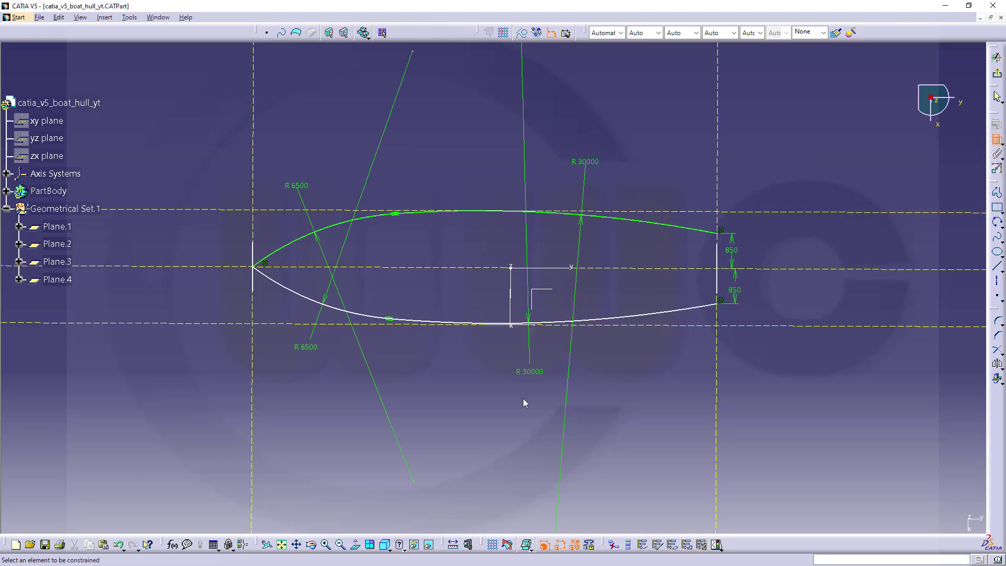
- Constrain the mirrored 30000 mm stern arc tangent to the lower construction line that bounds the hull width
{"action": "left_click", "coordinate": [596, 323]}
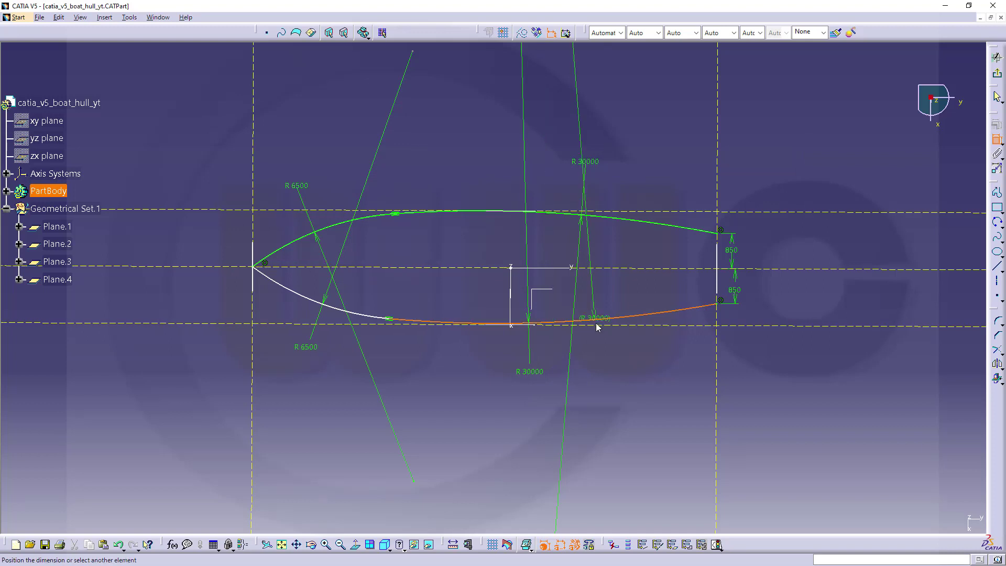
{"action": "right_click", "coordinate": [601, 329]}
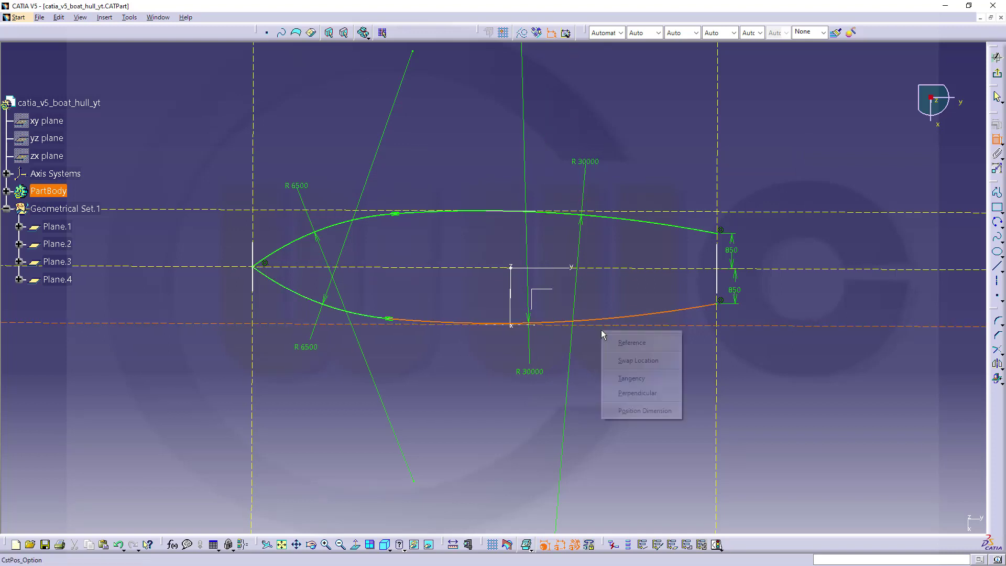
{"action": "left_click", "coordinate": [643, 379]}
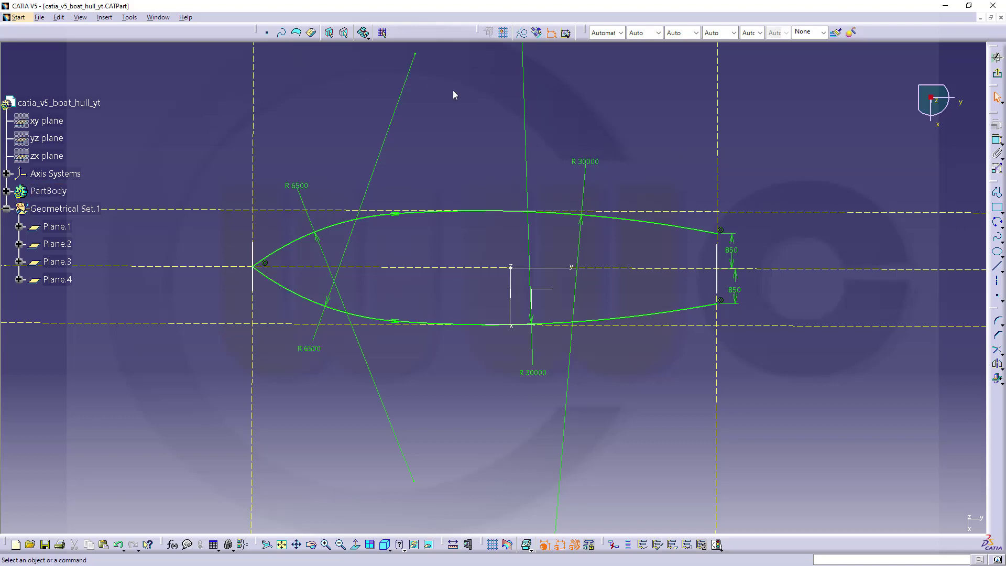
- Draw a straight line joining the rear endpoints of the two stern arcs to close the hull outline
{"action": "left_click", "coordinate": [996, 266]}
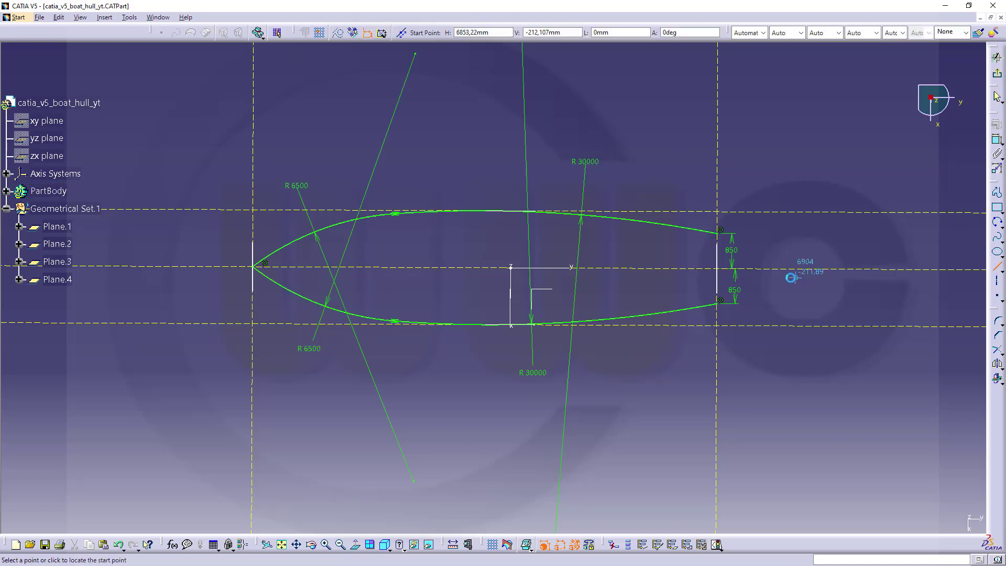
{"action": "left_click", "coordinate": [719, 234]}
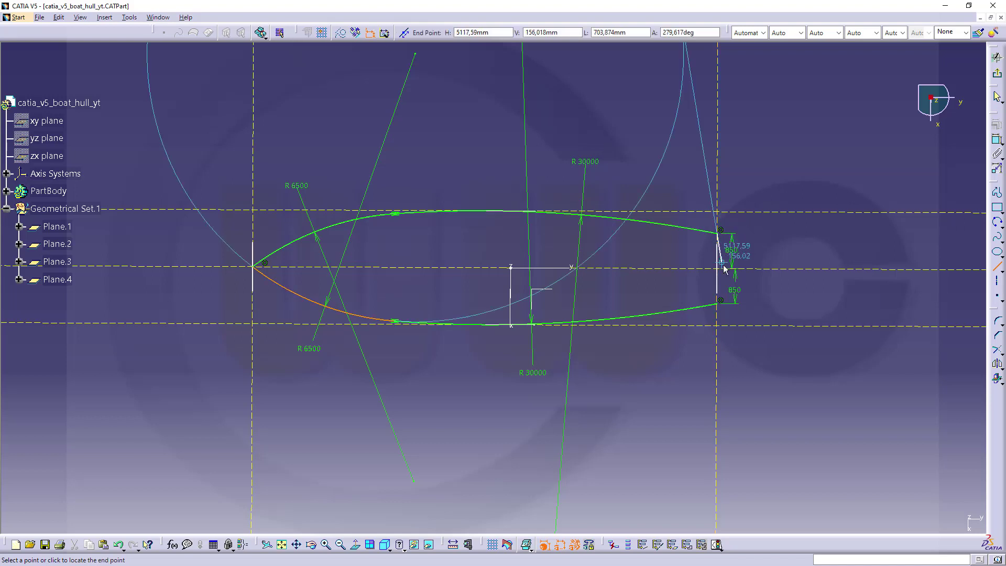
{"action": "left_click", "coordinate": [724, 307]}
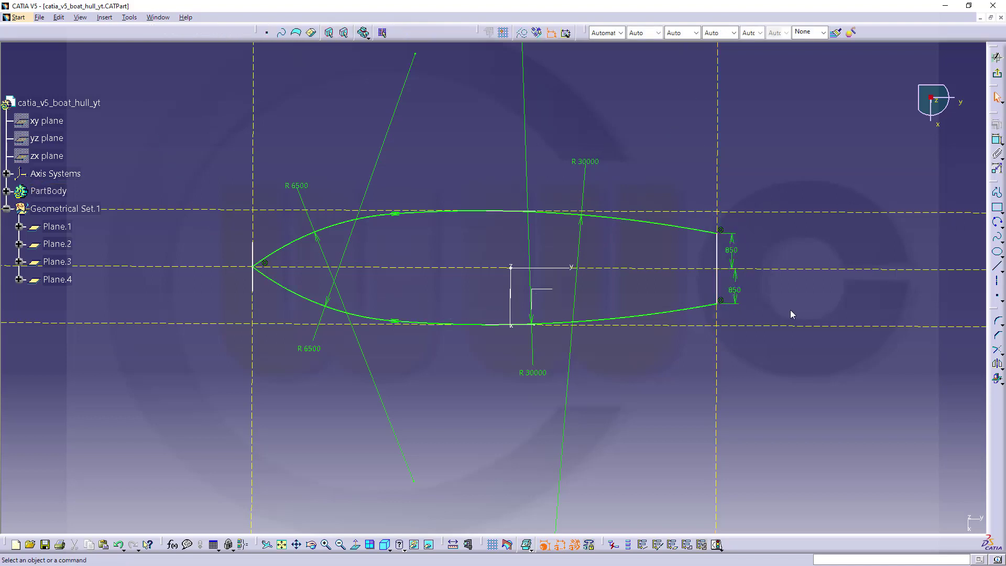
- Test the closing stern line's freedom of movement and constrain it coincident with the vertical construction line at the stern
{"action": "mouse_move", "coordinate": [762, 305]}
{"action": "middle_mouse_down"}
{"action": "mouse_move", "coordinate": [777, 312]}
{"action": "mouse_move", "coordinate": [775, 293]}
{"action": "middle_mouse_up"}
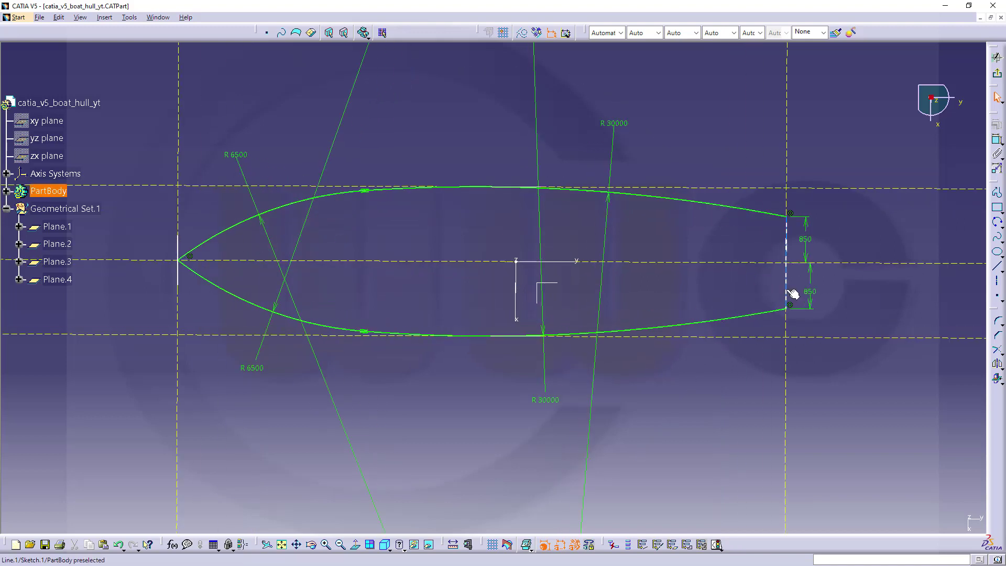
{"action": "left_click_drag", "start_coordinate": [785, 293], "coordinate": [778, 288]}
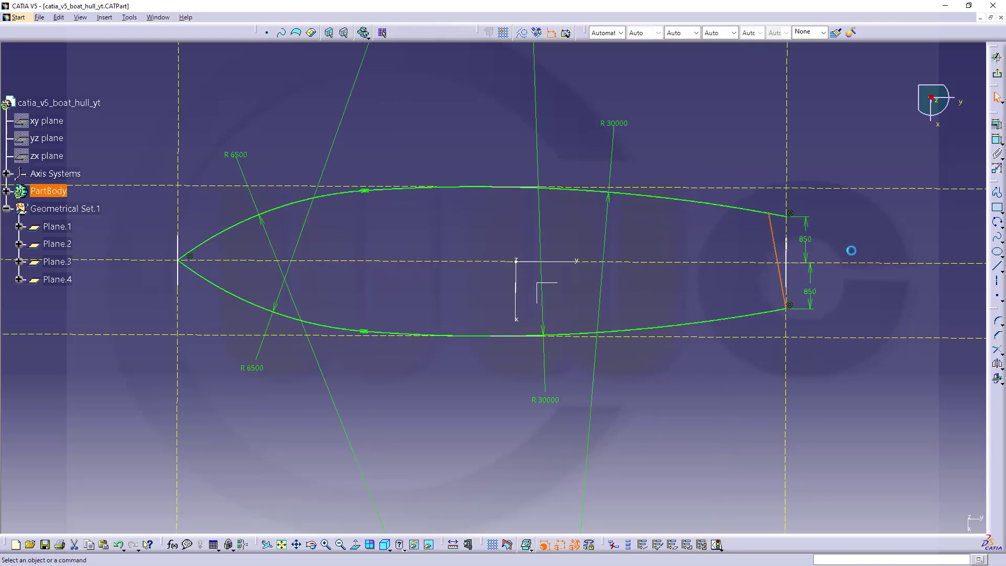
{"action": "left_click", "coordinate": [943, 209]}
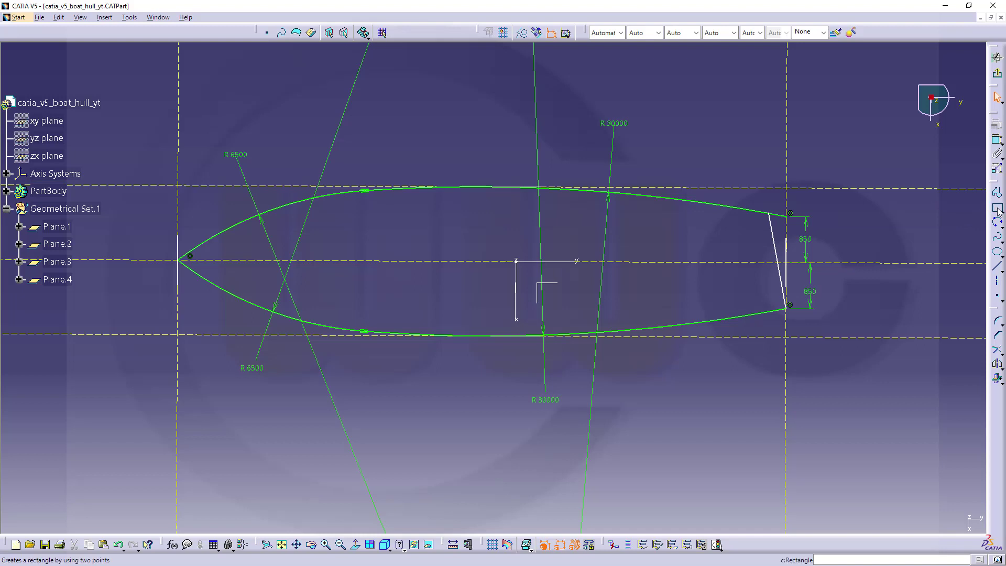
{"action": "left_click", "coordinate": [996, 142]}
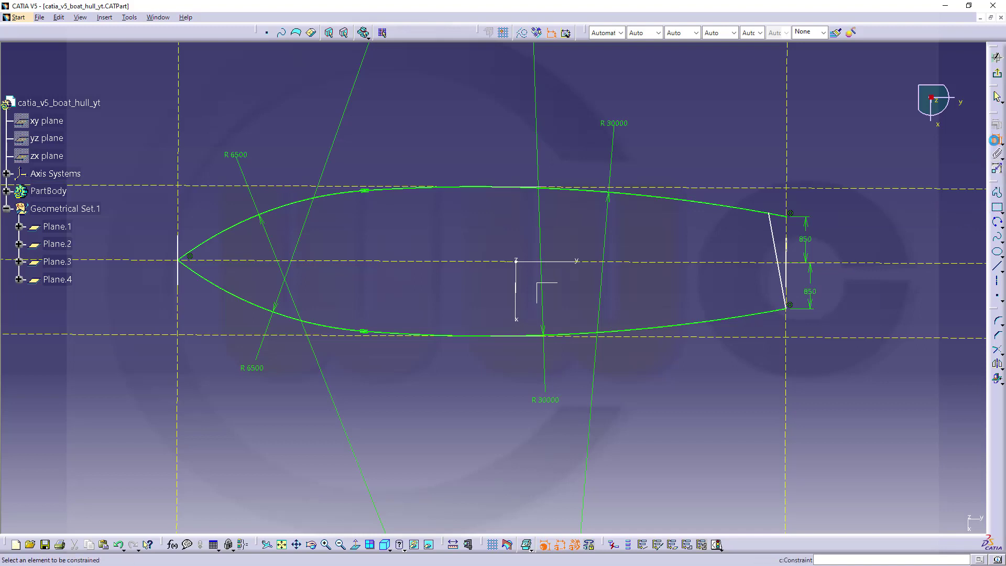
{"action": "left_click", "coordinate": [779, 243]}
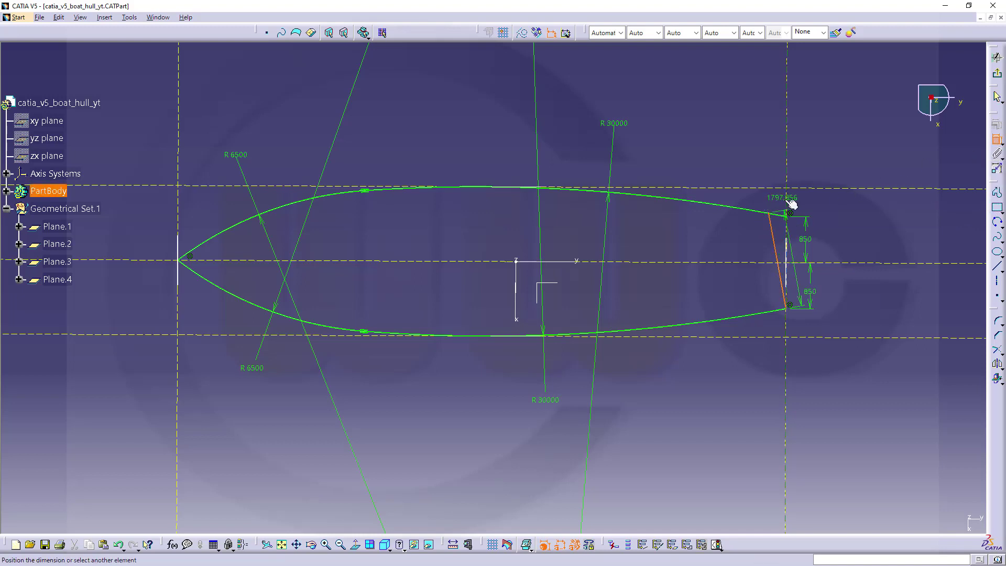
{"action": "right_click", "coordinate": [788, 201]}
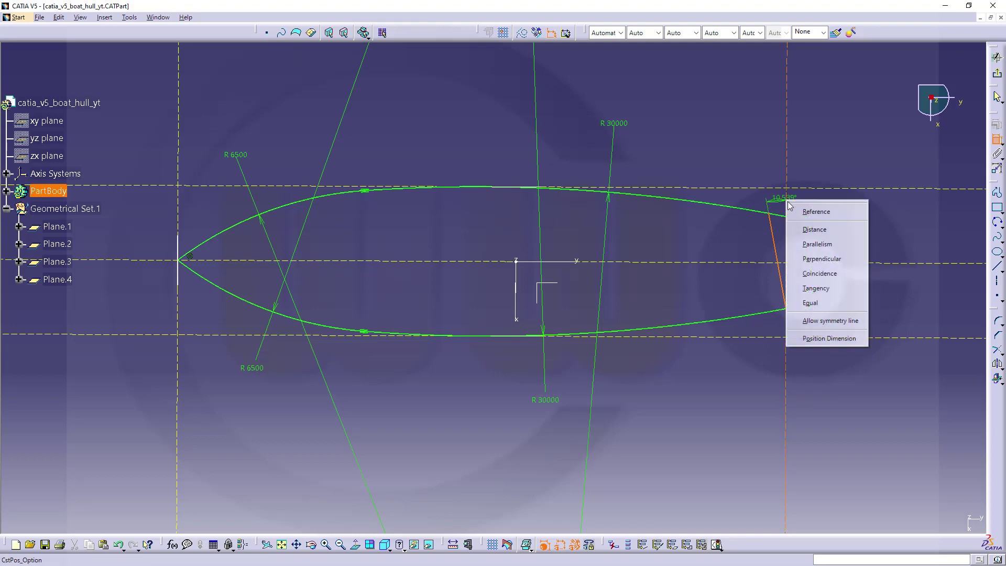
{"action": "left_click", "coordinate": [813, 269]}
- Exit the outline sketch and fit the whole hull outline in a 3D view
{"action": "mouse_move", "coordinate": [650, 357]}
{"action": "middle_mouse_down"}
{"action": "mouse_move", "coordinate": [702, 325]}
{"action": "mouse_move", "coordinate": [757, 353]}
{"action": "middle_mouse_up"}
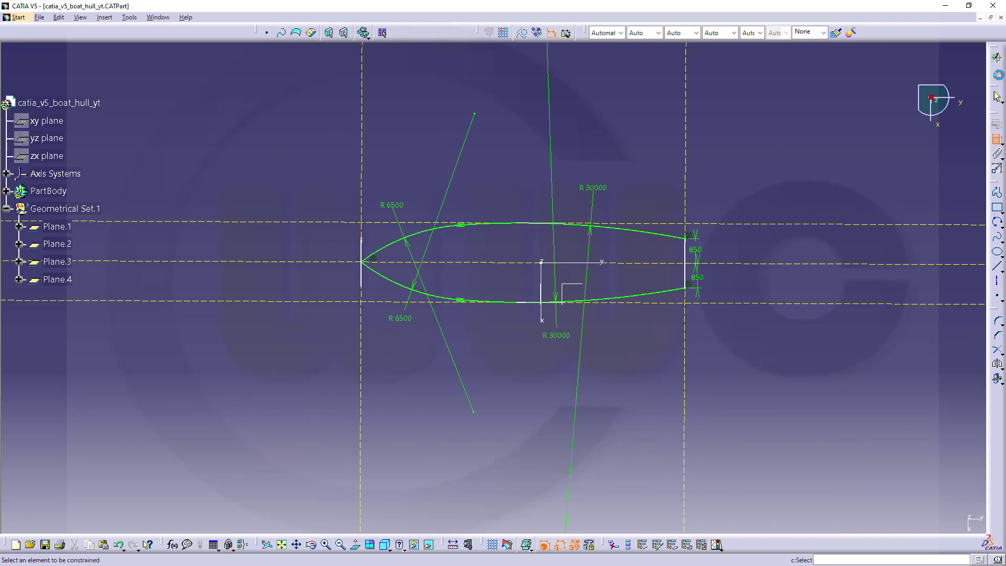
{"action": "left_click", "coordinate": [997, 57]}
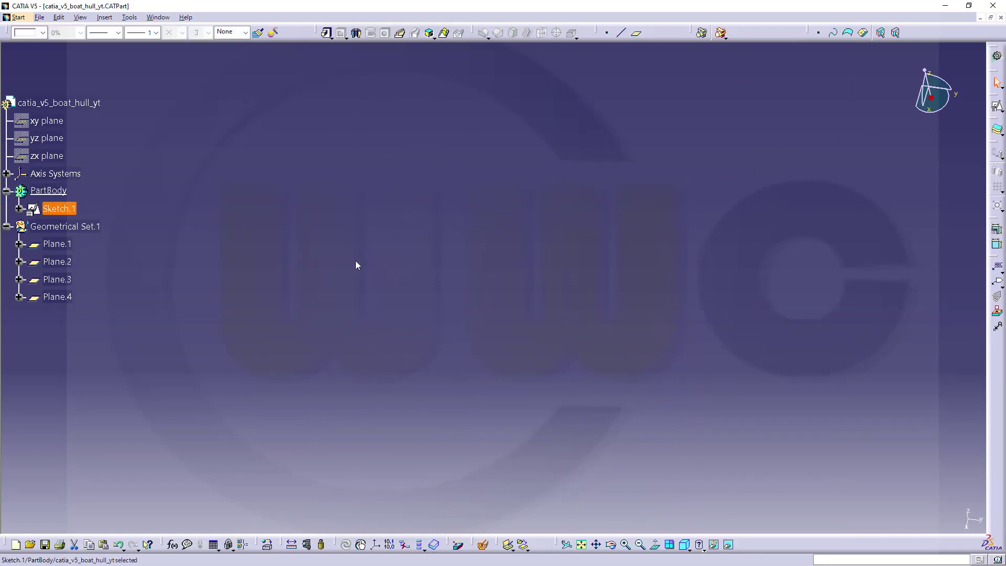
{"action": "left_click", "coordinate": [581, 546]}
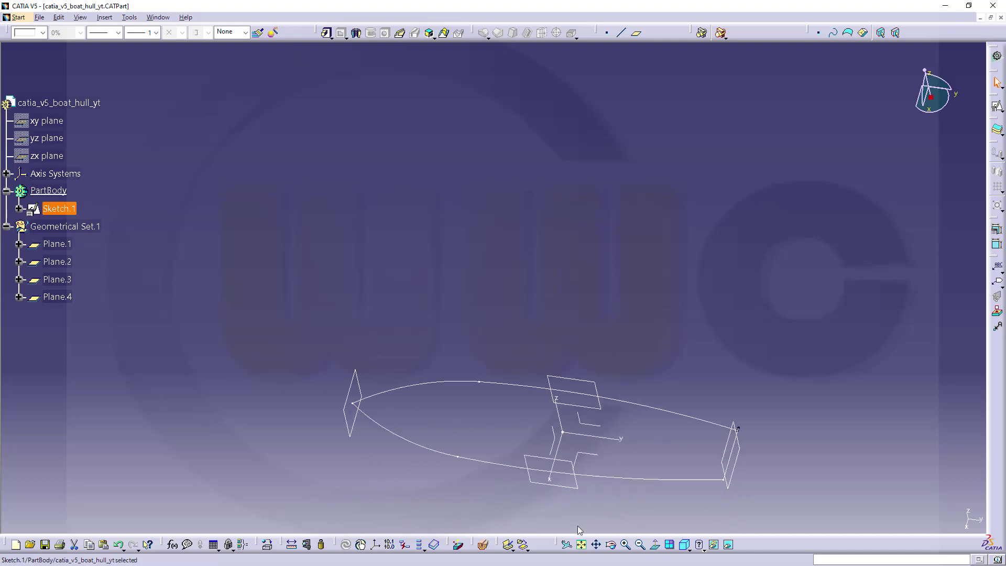
{"action": "mouse_move", "coordinate": [395, 286]}
{"action": "middle_mouse_down"}
{"action": "mouse_move", "coordinate": [407, 321]}
{"action": "mouse_move", "coordinate": [424, 256]}
{"action": "middle_mouse_up"}
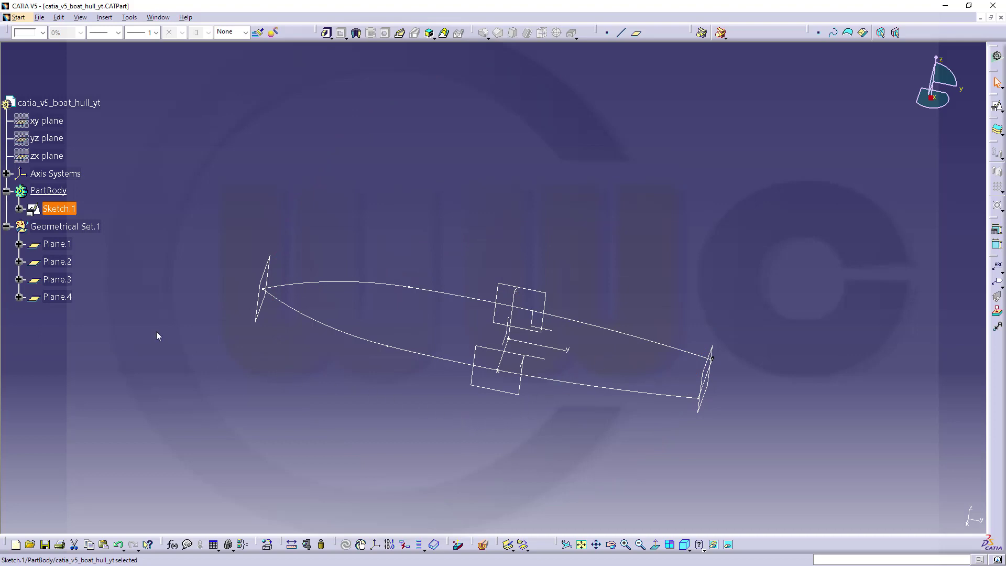
- Create a reference plane offset 250 mm from the XY plane of the absolute axis system
{"action": "left_click", "coordinate": [202, 191]}
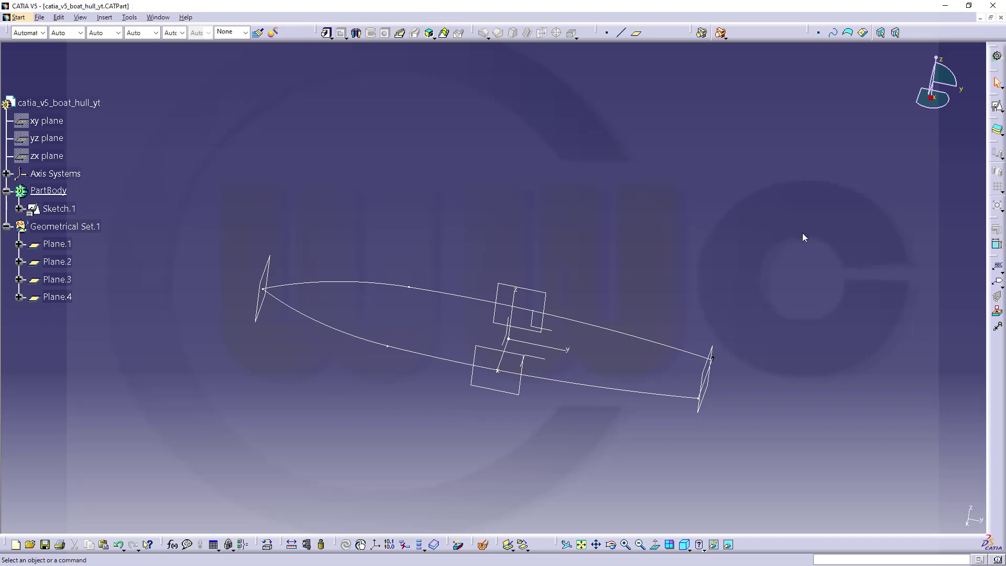
{"action": "left_click", "coordinate": [636, 33]}
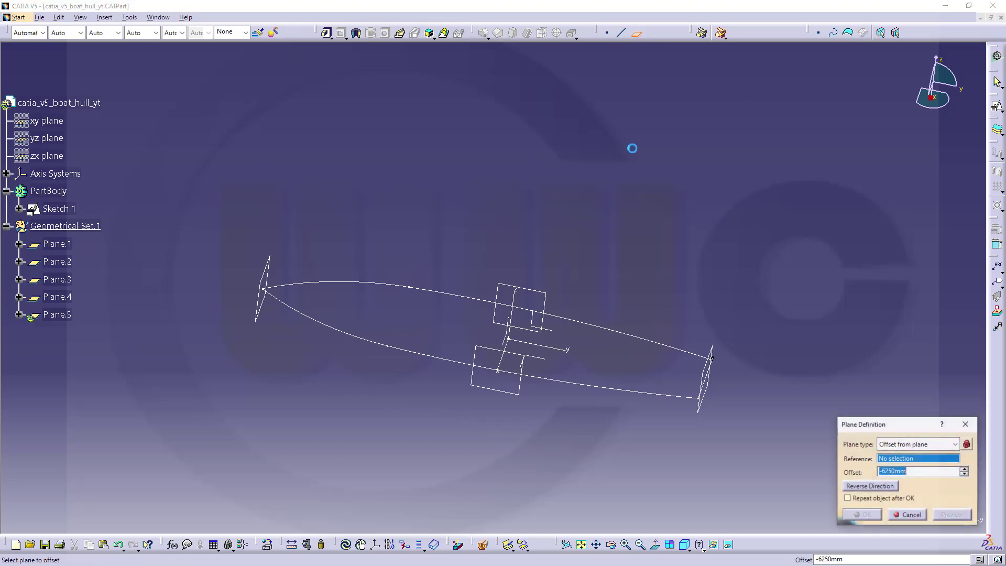
{"action": "left_click", "coordinate": [546, 363]}
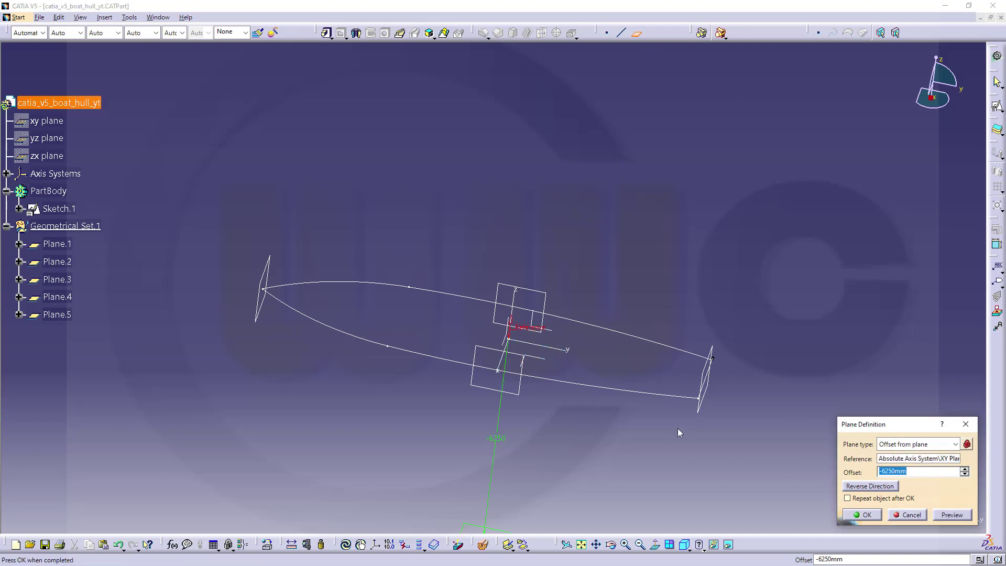
{"action": "type", "text": "250"}
{"action": "key", "text": "Return"}
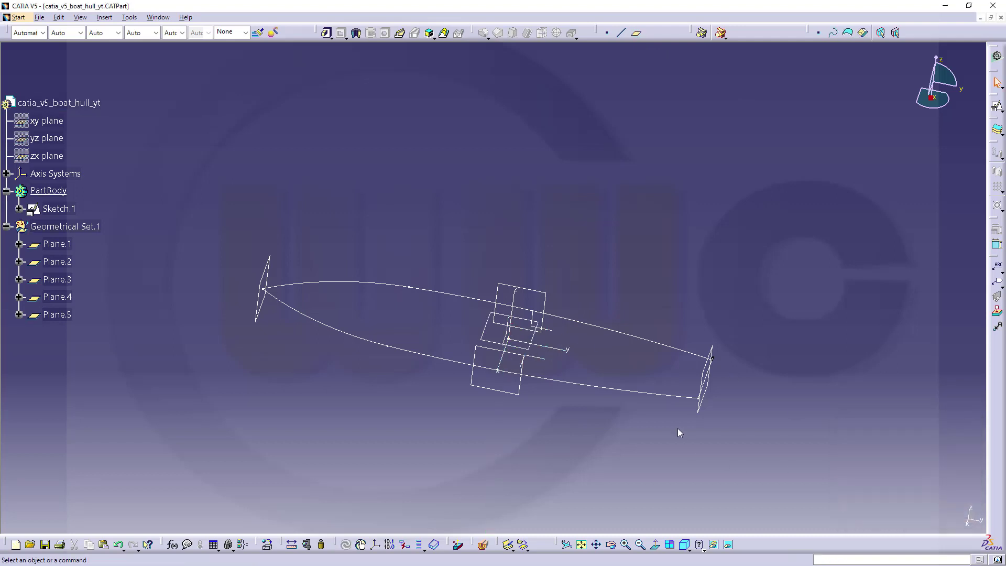
- Create another plane below the XY plane of the absolute axis system, entering a negative offset calculated from 1600 mm
{"action": "left_click", "coordinate": [636, 33]}
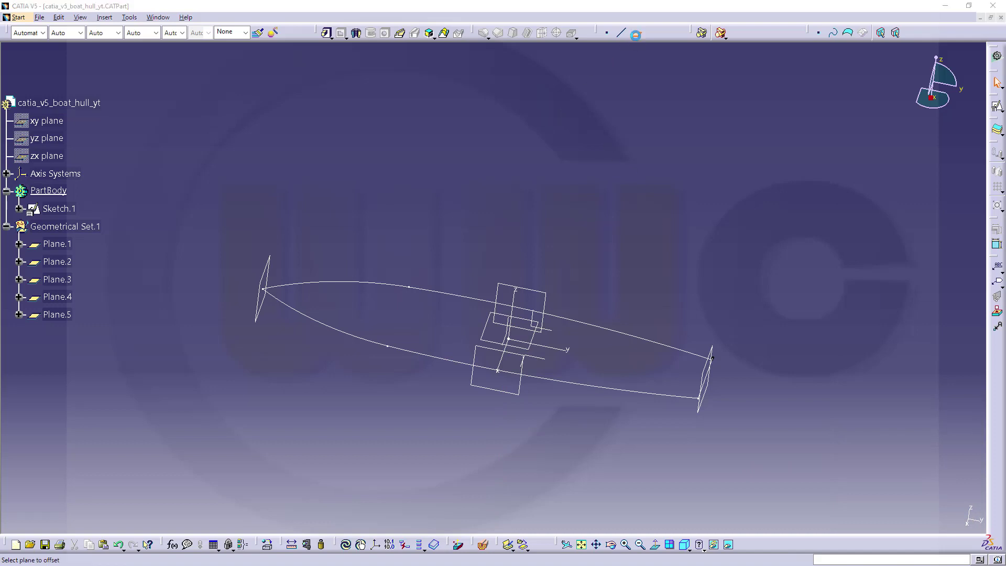
{"action": "left_click", "coordinate": [542, 358]}
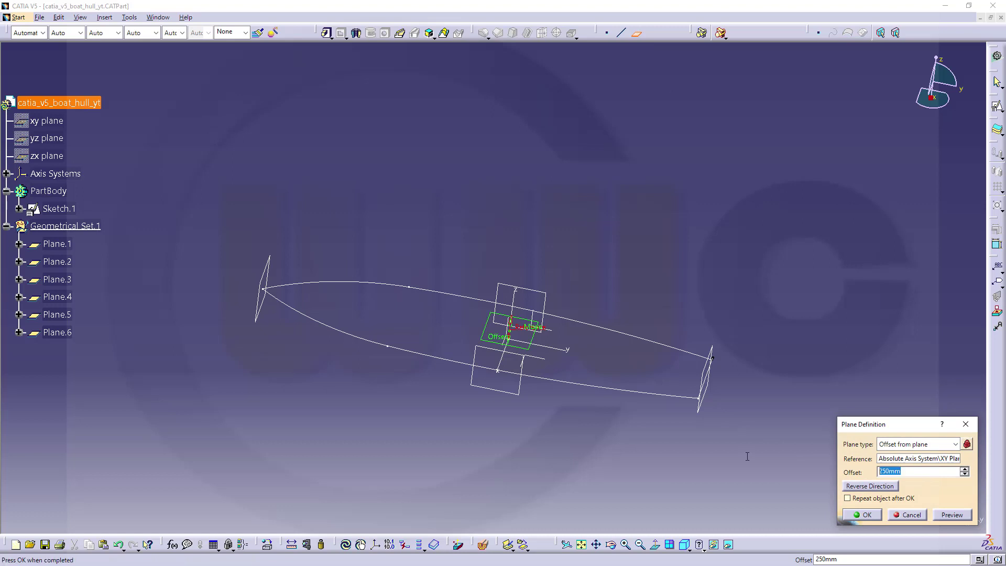
{"action": "type", "text": "160"}
{"action": "type", "text": "0"}
{"action": "type", "text": "-2"}
{"action": "type", "text": "("}
{"action": "type", "text": "-"}
{"action": "left_click", "coordinate": [866, 516]}
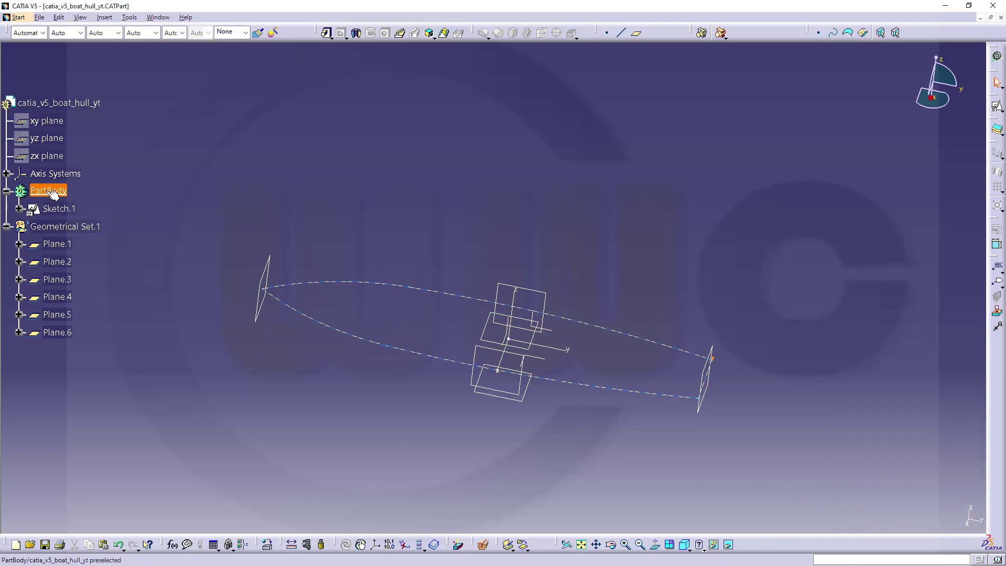
{"action": "left_click", "coordinate": [329, 38]}
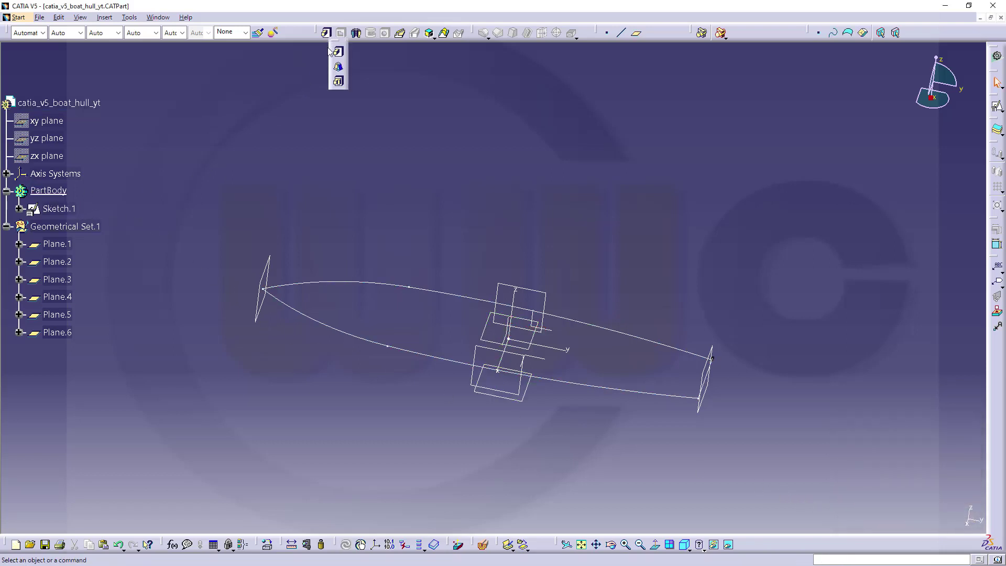
{"action": "left_click", "coordinate": [338, 52]}
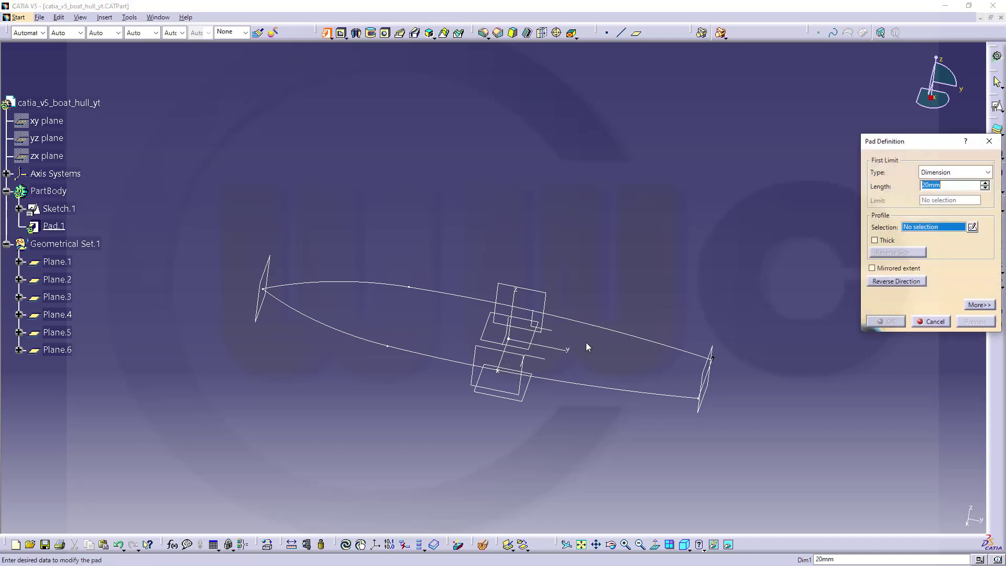
{"action": "left_click", "coordinate": [620, 334]}
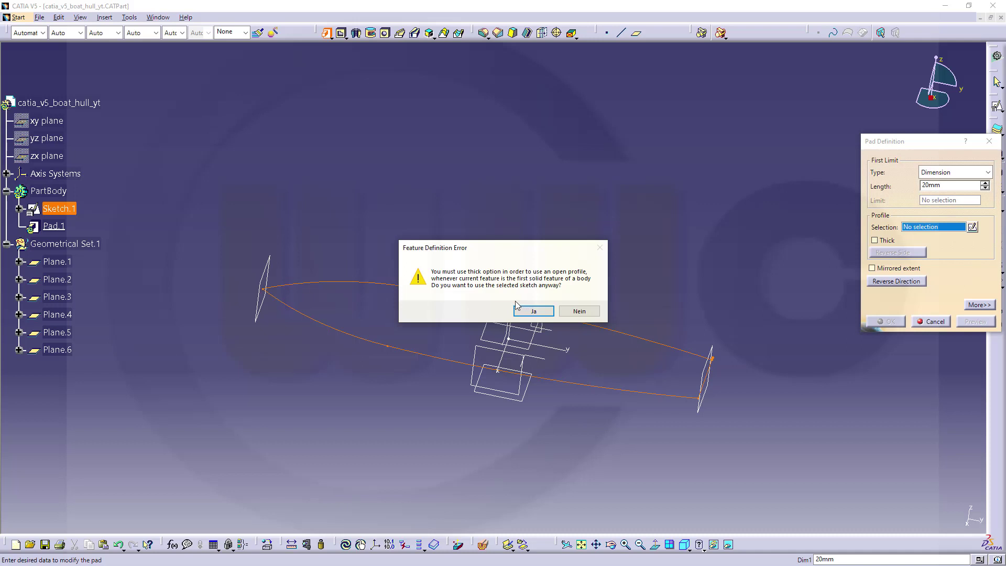
{"action": "left_click", "coordinate": [579, 311]}
{"action": "mouse_move", "coordinate": [744, 394]}
{"action": "middle_mouse_down"}
{"action": "mouse_move", "coordinate": [729, 395]}
{"action": "mouse_move", "coordinate": [716, 346]}
{"action": "mouse_move", "coordinate": [588, 281]}
{"action": "mouse_move", "coordinate": [587, 304]}
{"action": "mouse_move", "coordinate": [582, 246]}
{"action": "mouse_move", "coordinate": [218, 232]}
{"action": "middle_mouse_up"}
{"action": "left_click", "coordinate": [935, 323]}
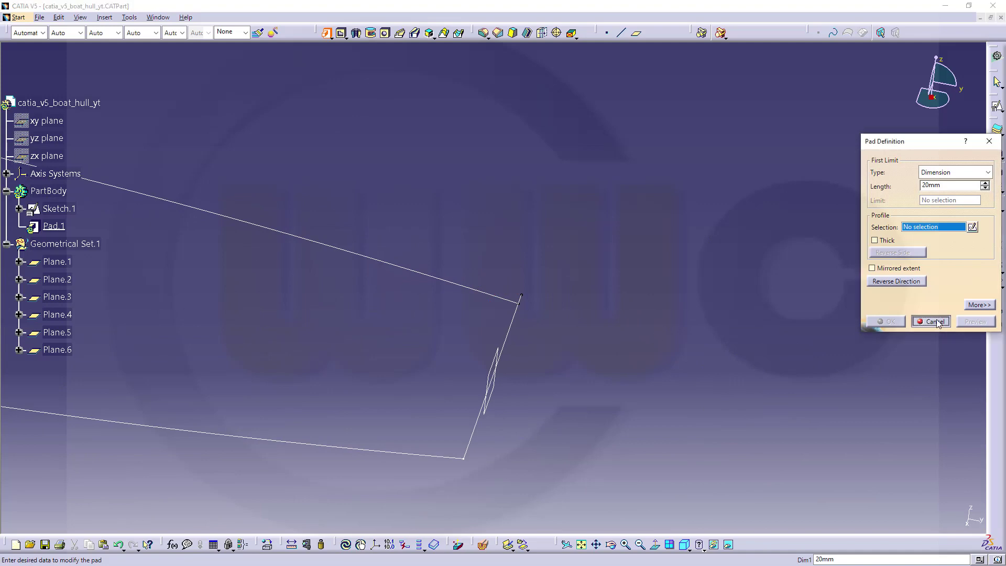
- Edit the hull outline sketch, quick-trim the stern line's overhang beyond the arc endpoint, and exit the sketch
{"action": "double_click", "coordinate": [477, 287]}
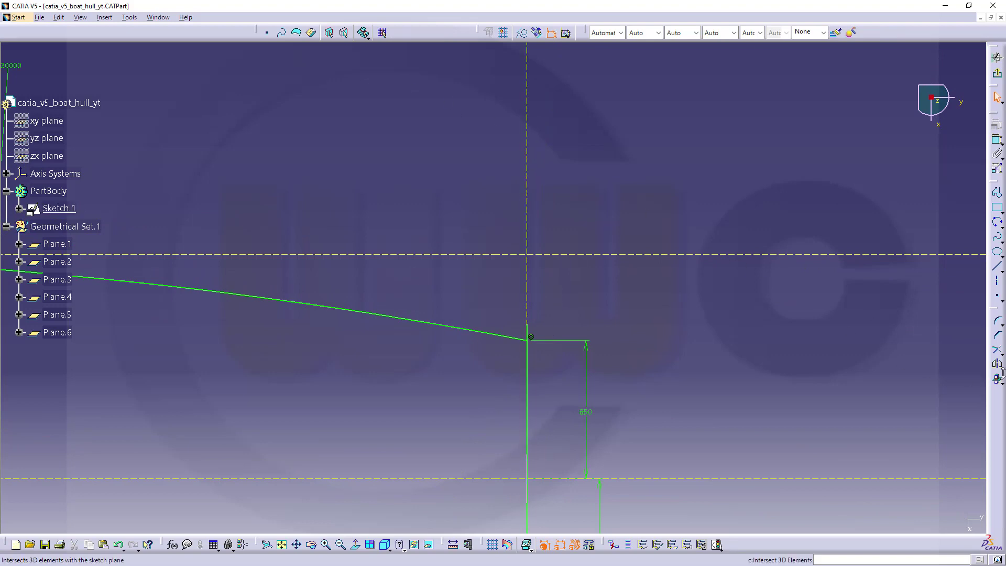
{"action": "left_click", "coordinate": [1002, 354]}
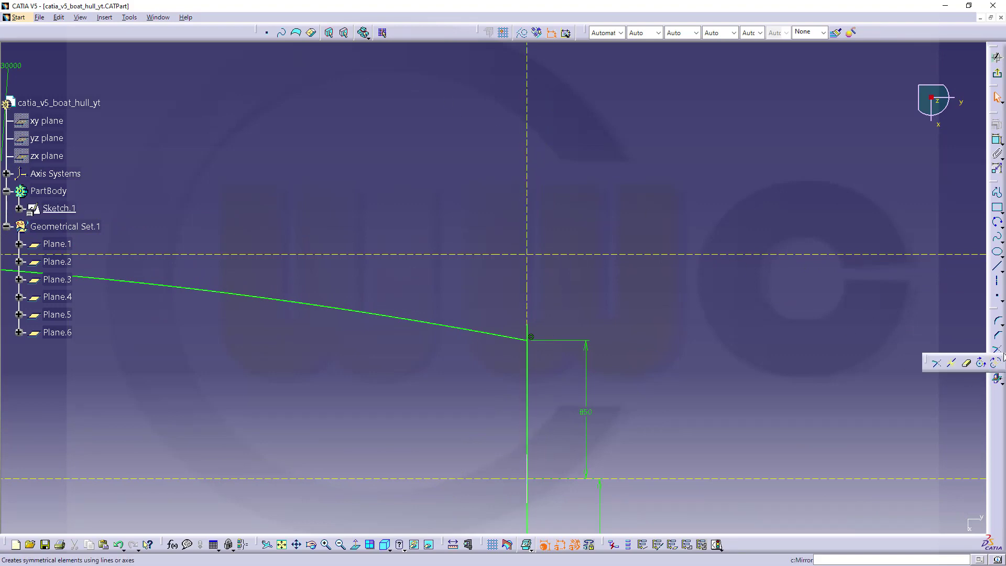
{"action": "left_click", "coordinate": [966, 362]}
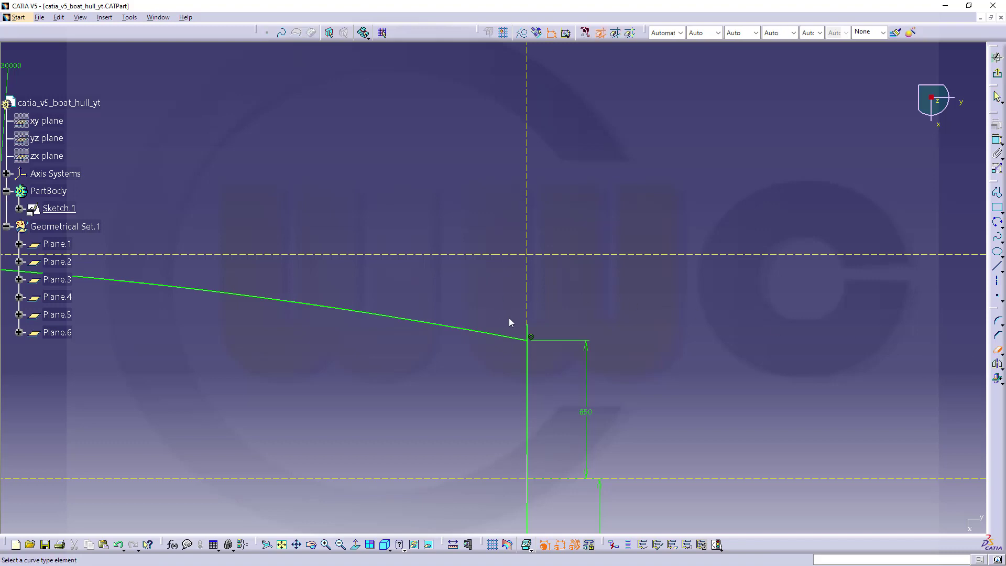
{"action": "left_click", "coordinate": [528, 331]}
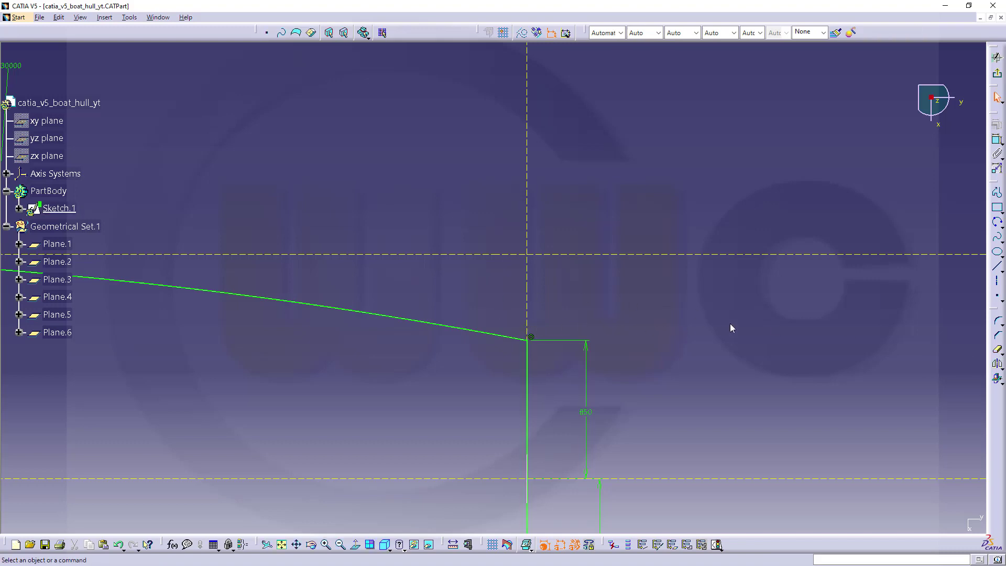
{"action": "left_click", "coordinate": [997, 74]}
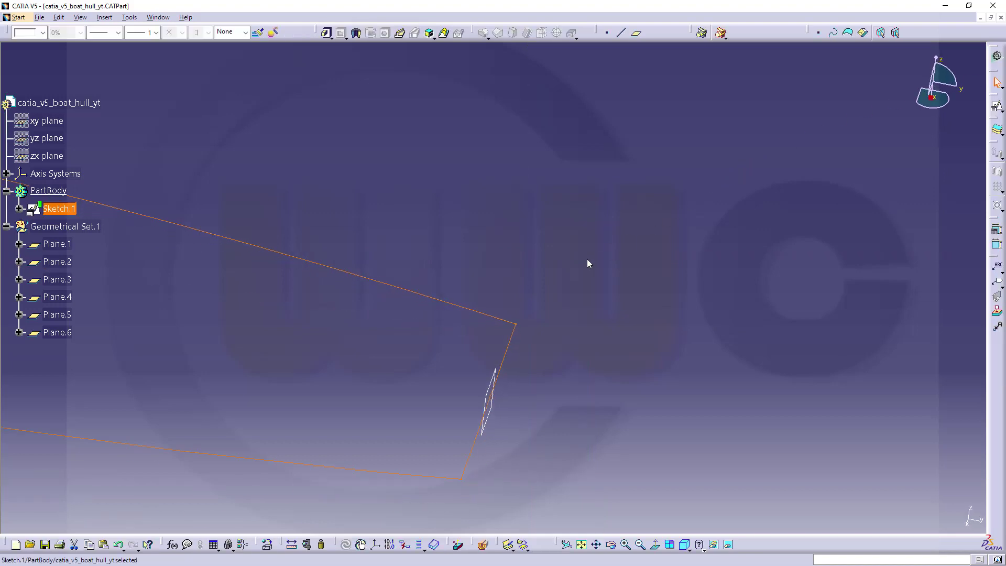
- Start a pad from the hull outline sketch with its first limit up to the upper offset plane, Plane.5
{"action": "mouse_move", "coordinate": [467, 308]}
{"action": "middle_mouse_down"}
{"action": "mouse_move", "coordinate": [528, 272]}
{"action": "mouse_move", "coordinate": [522, 325]}
{"action": "middle_mouse_up"}
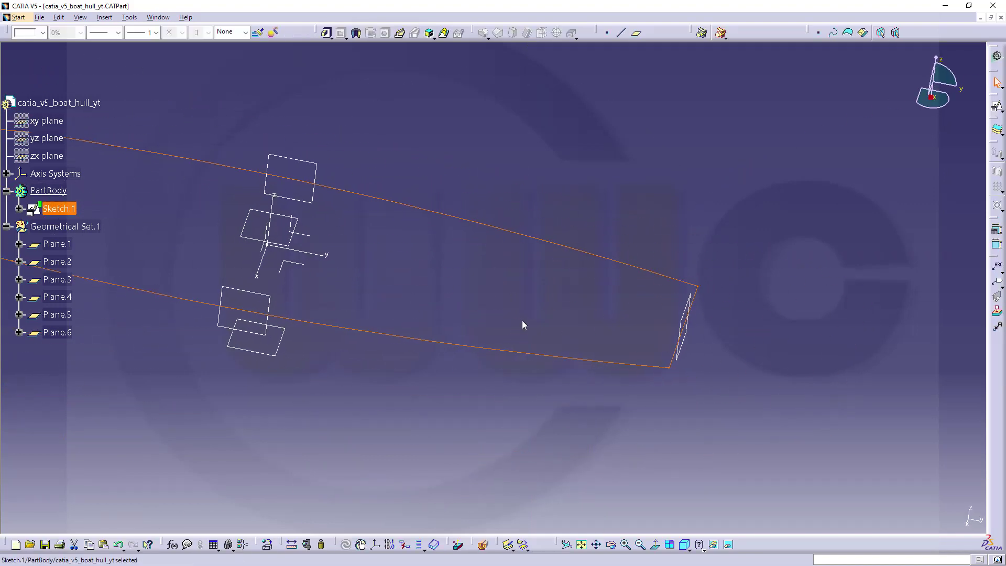
{"action": "left_click", "coordinate": [326, 33]}
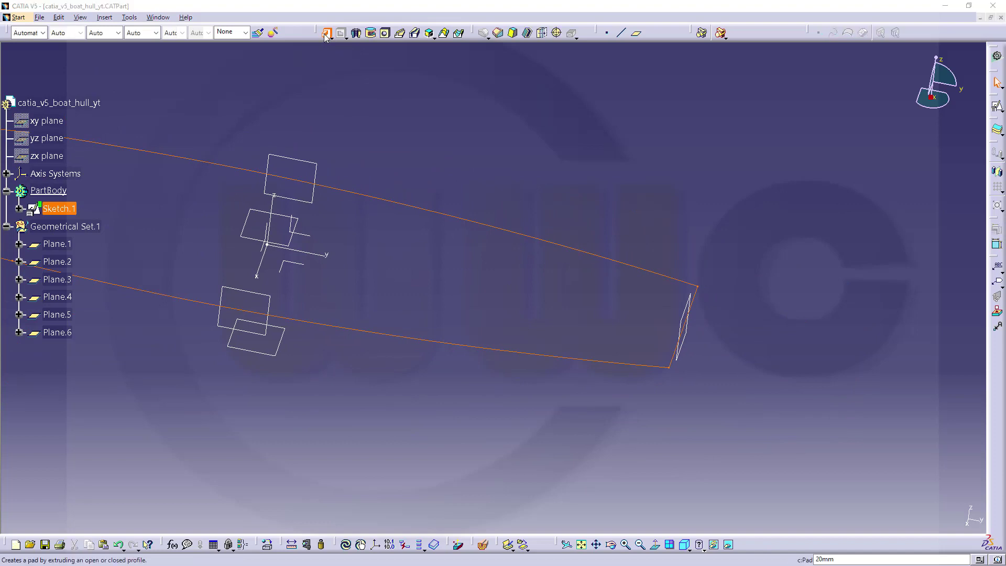
{"action": "mouse_move", "coordinate": [339, 145]}
{"action": "middle_mouse_down"}
{"action": "mouse_move", "coordinate": [399, 231]}
{"action": "mouse_move", "coordinate": [477, 259]}
{"action": "middle_mouse_up"}
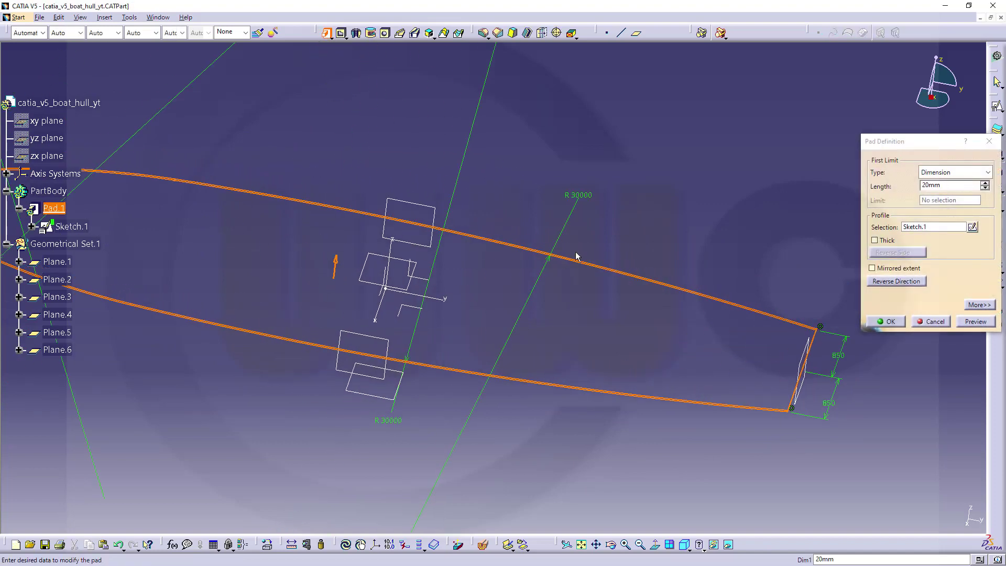
{"action": "left_click", "coordinate": [970, 173]}
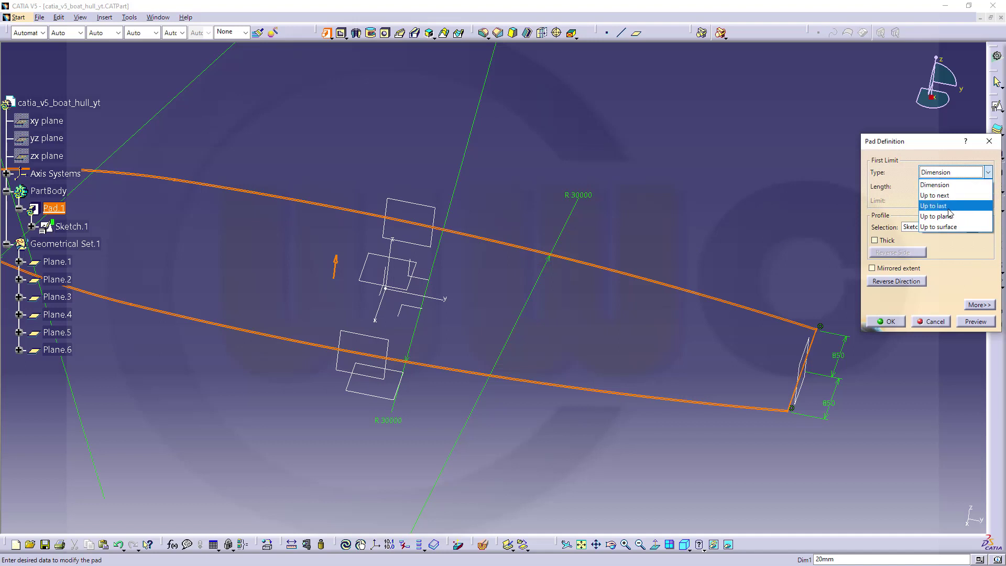
{"action": "left_click", "coordinate": [946, 216]}
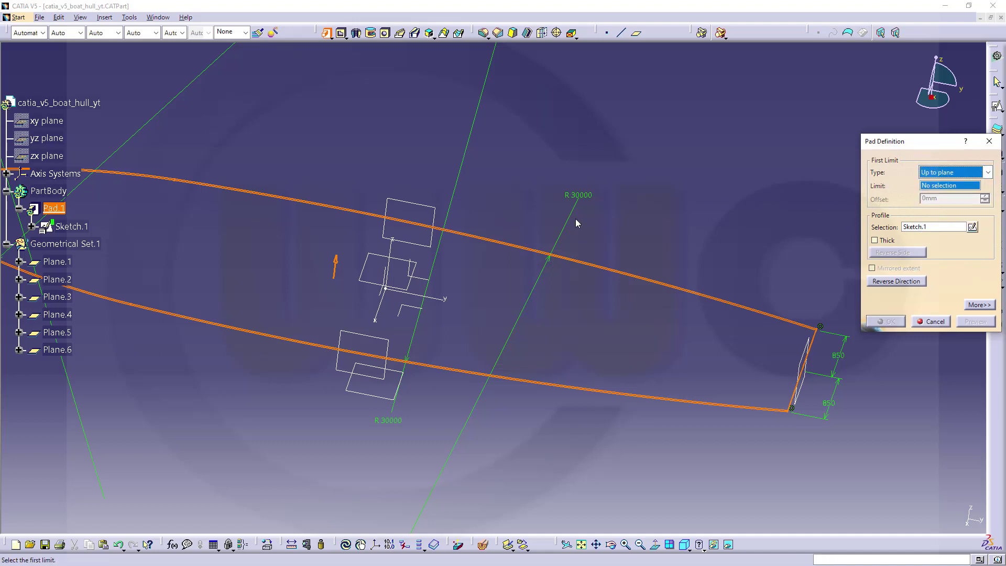
{"action": "left_click", "coordinate": [395, 259]}
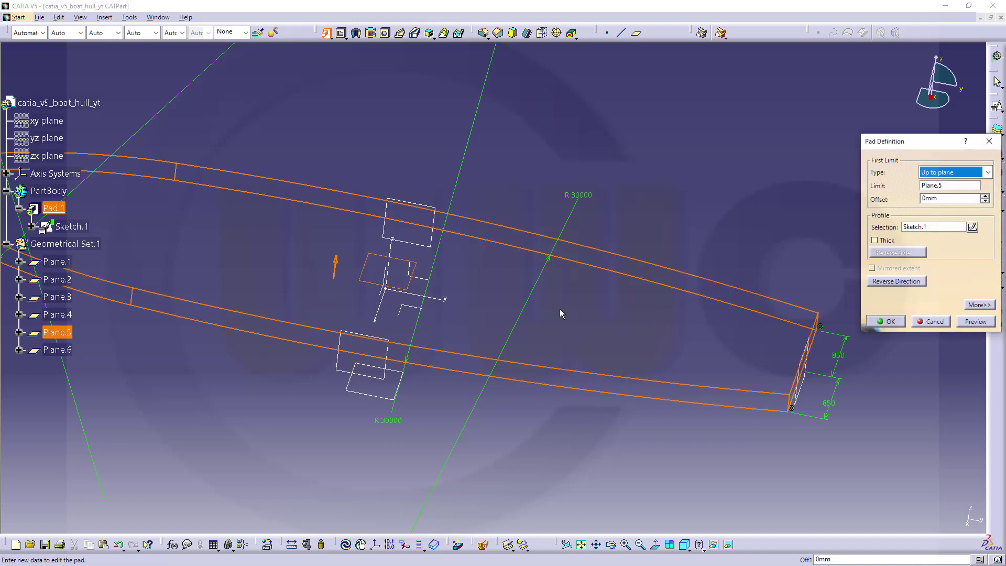
- Set the pad's second limit up to the lower offset plane, Plane.6, and create the pad
{"action": "left_click", "coordinate": [969, 304]}
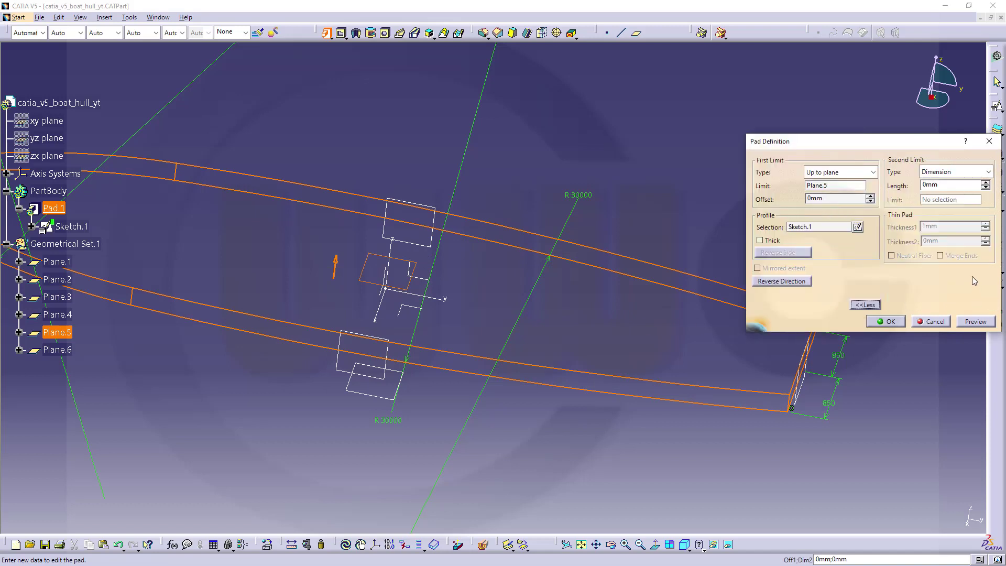
{"action": "left_click", "coordinate": [988, 172]}
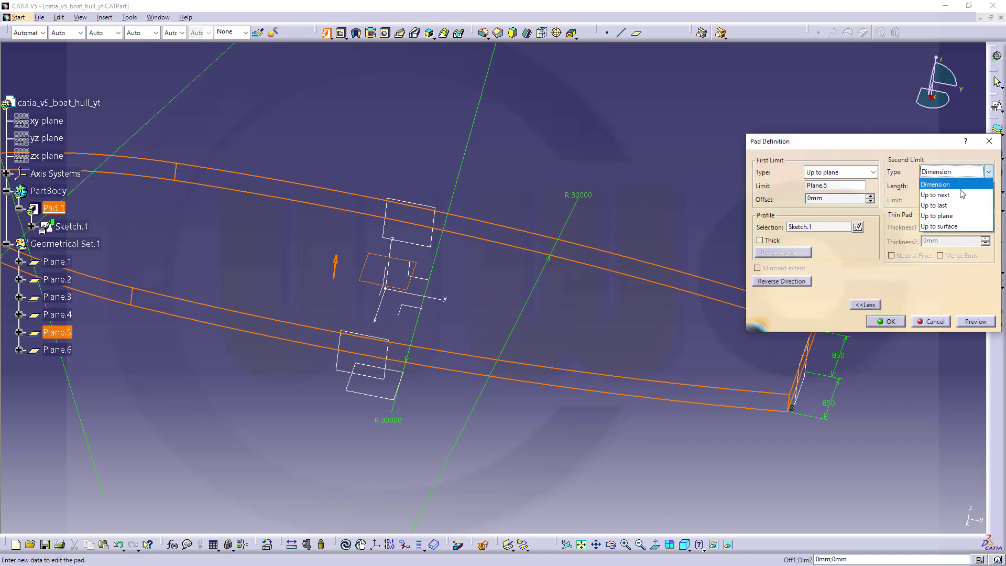
{"action": "left_click", "coordinate": [945, 217]}
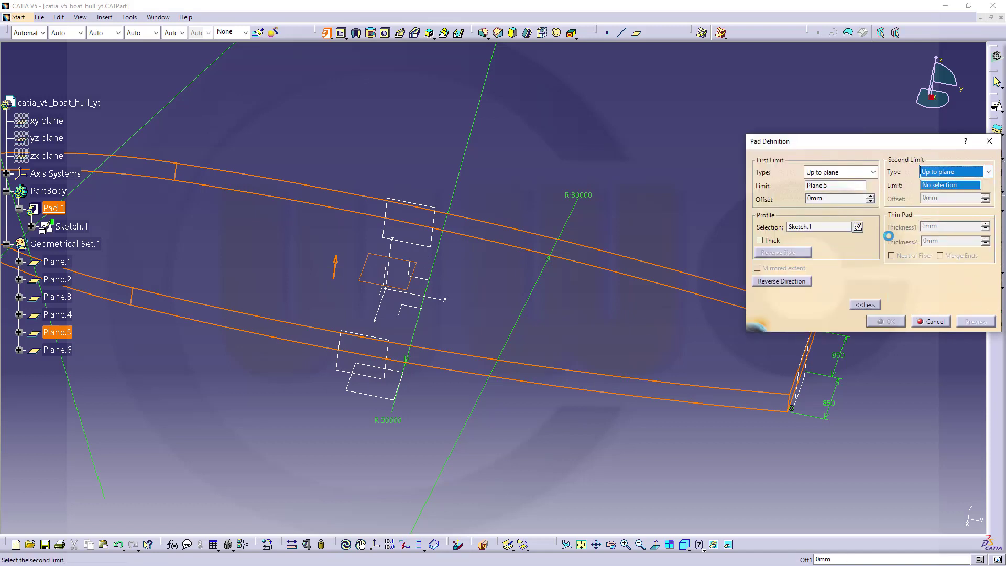
{"action": "left_click", "coordinate": [374, 399]}
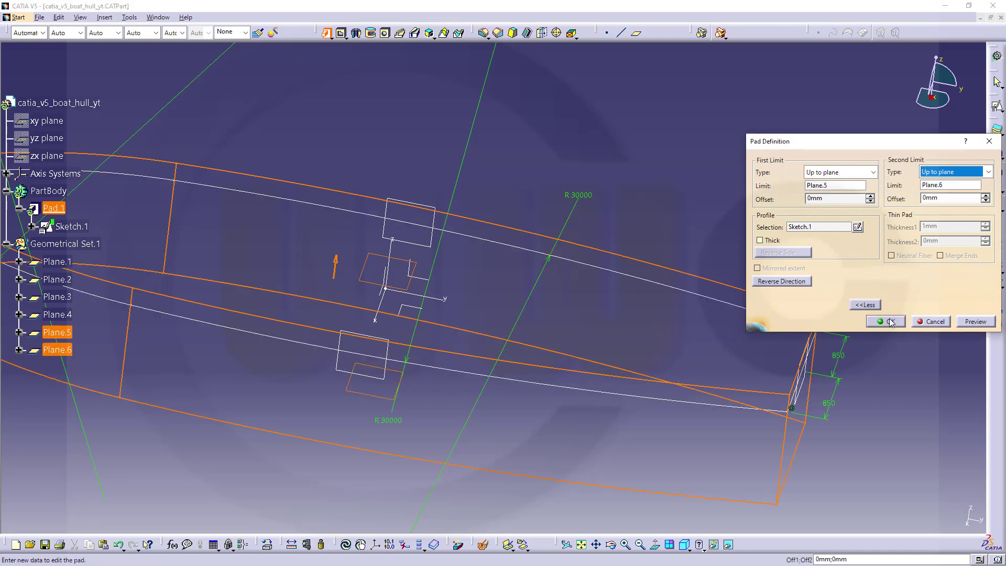
{"action": "left_click", "coordinate": [889, 322]}
- Start a chamfer on the hull pad's top face and set its mode to Length1/Length2
{"action": "middle_click_drag", "start_coordinate": [635, 309], "coordinate": [423, 364]}
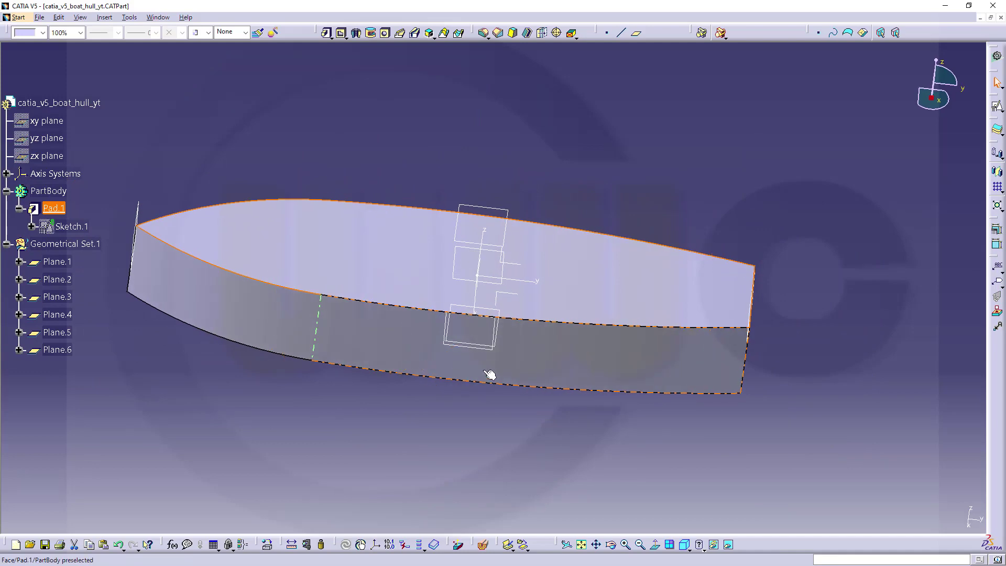
{"action": "middle_click_drag", "start_coordinate": [439, 423], "coordinate": [481, 222]}
{"action": "left_click", "coordinate": [481, 222]}
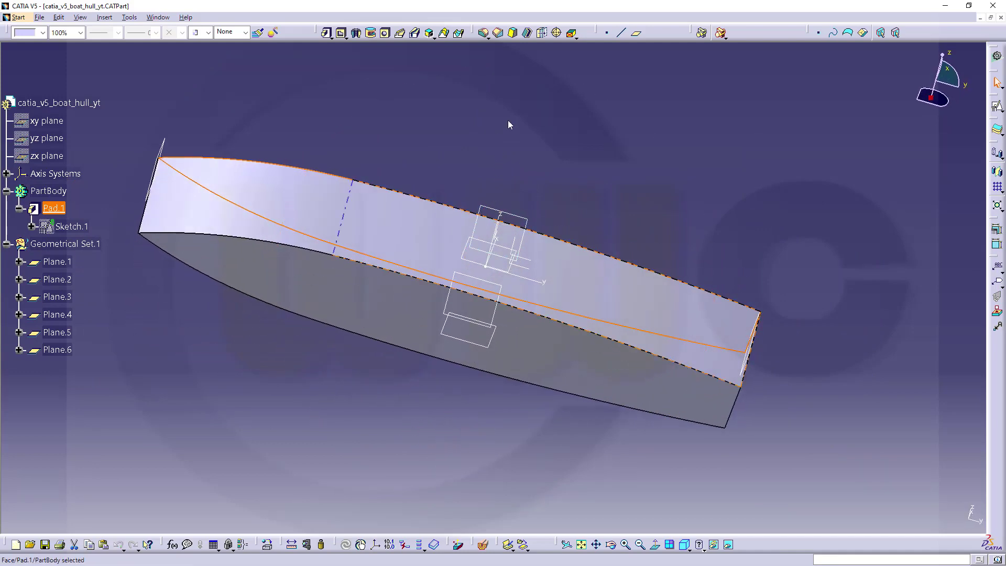
{"action": "left_click", "coordinate": [498, 33]}
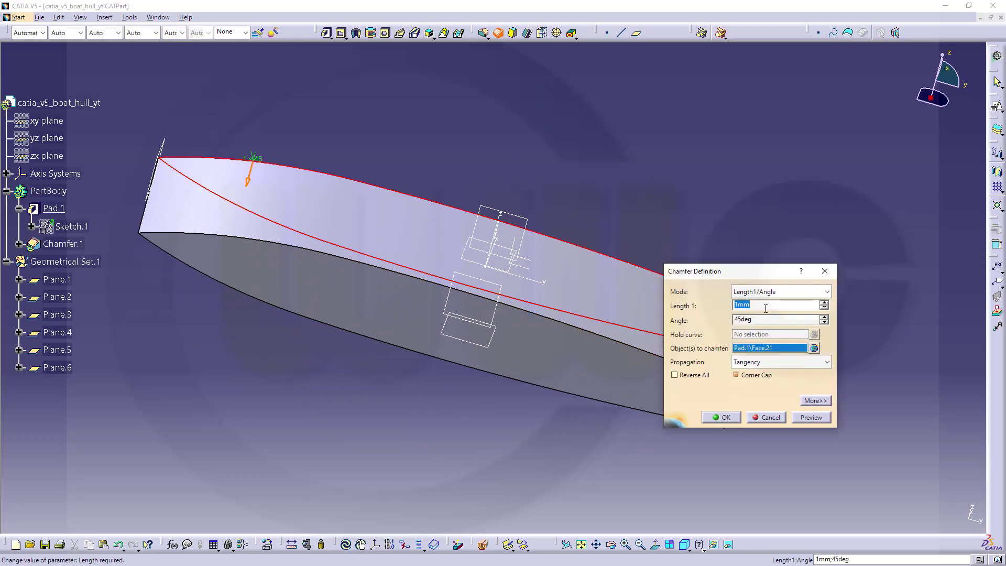
{"action": "left_click", "coordinate": [826, 291]}
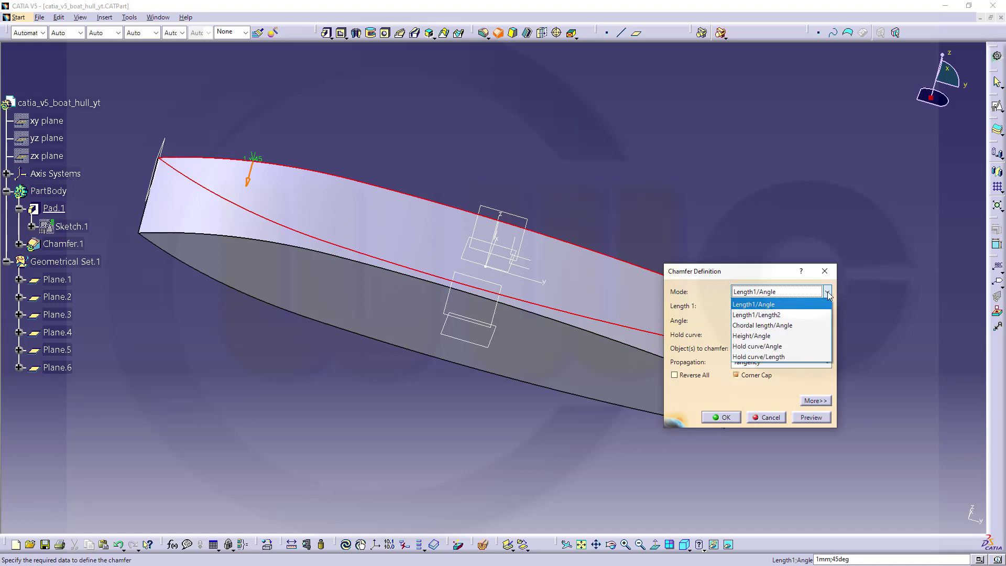
{"action": "left_click", "coordinate": [783, 315]}
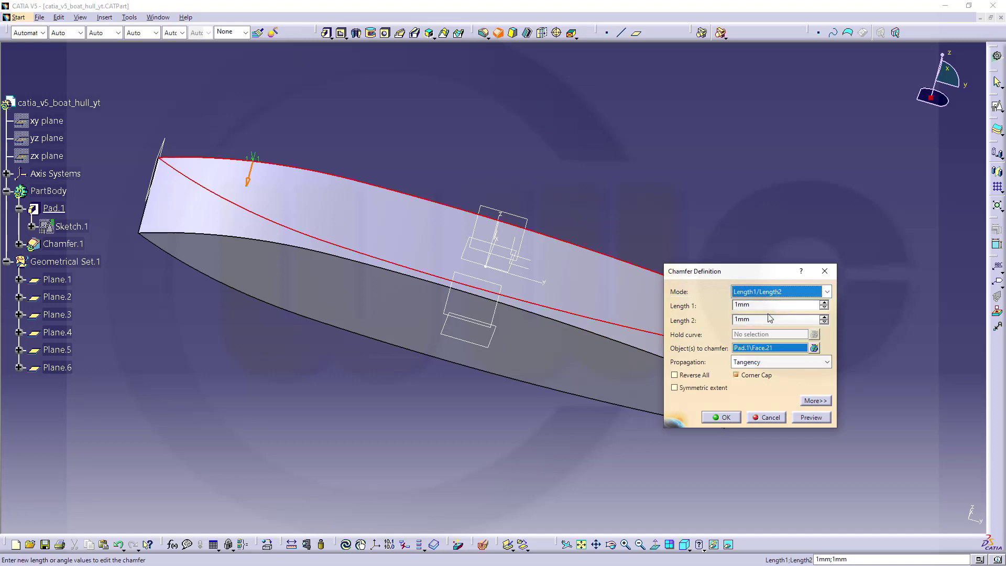
- Set the chamfer's first length to 540 mm and its second length to 1310 mm
{"action": "middle_click_drag", "start_coordinate": [417, 226], "coordinate": [472, 359]}
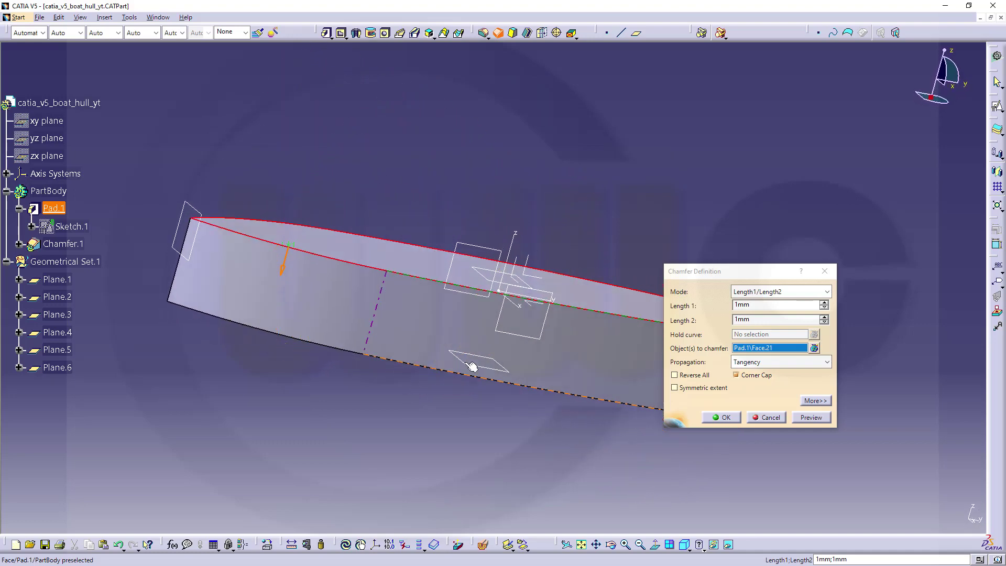
{"action": "double_click", "coordinate": [749, 305]}
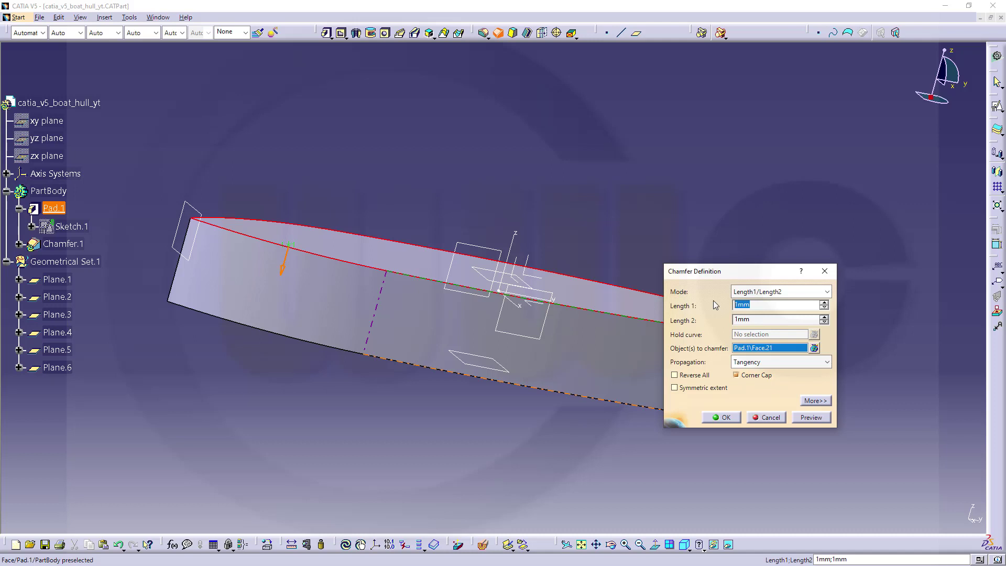
{"action": "type", "text": "540"}
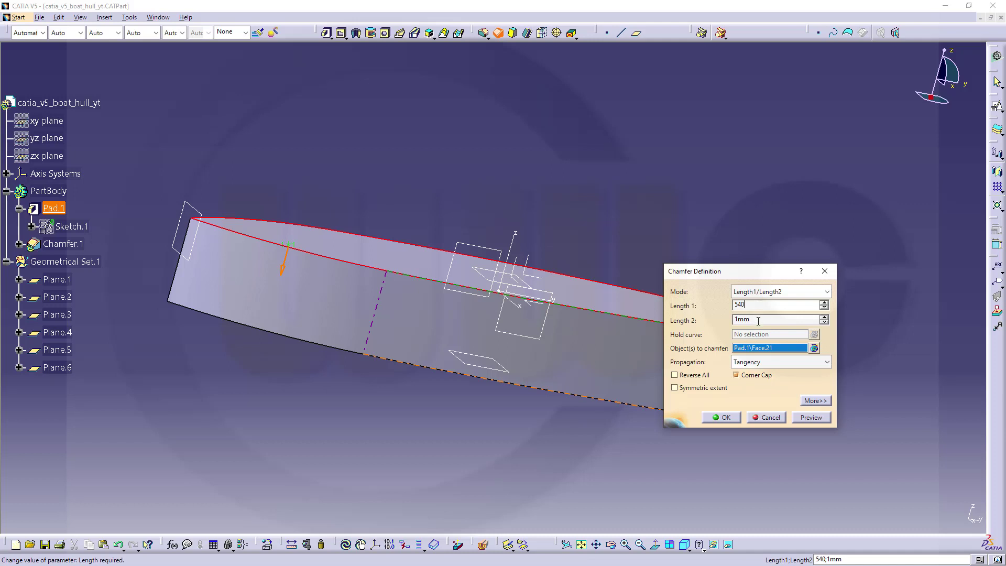
{"action": "key", "text": "Tab"}
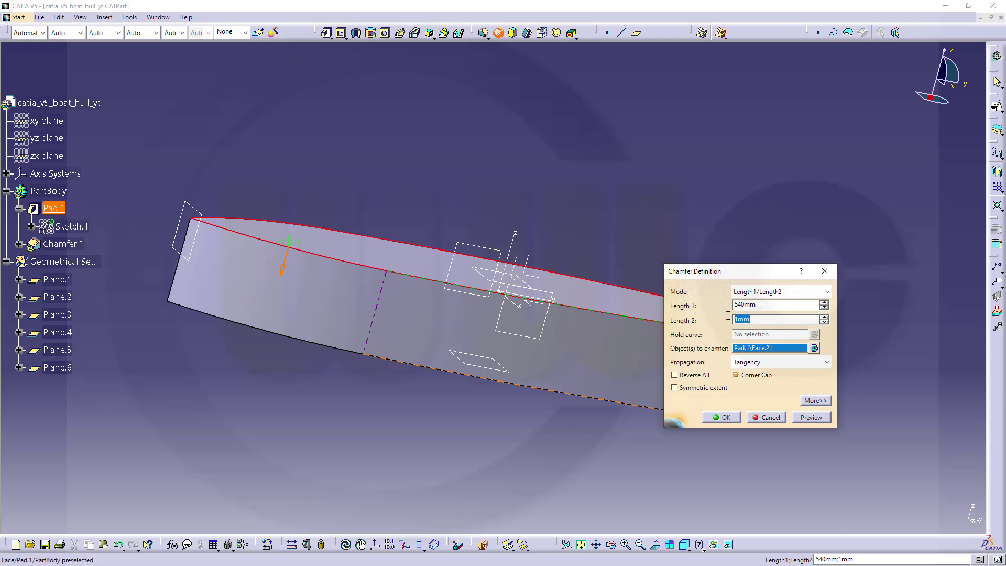
{"action": "type", "text": "10"}
{"action": "middle_click_drag", "start_coordinate": [408, 312], "coordinate": [432, 266]}
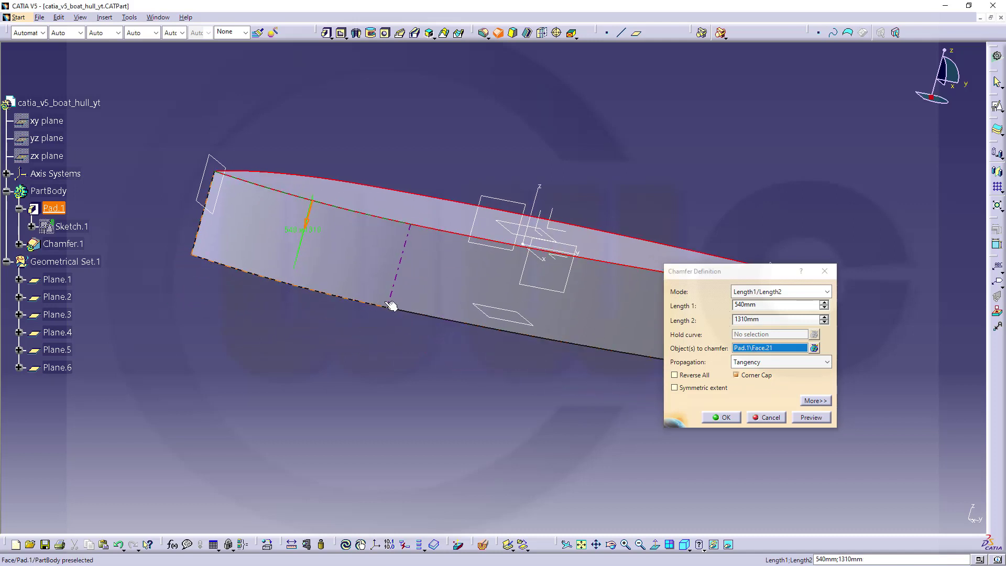
- Add one bottom side edge of the hull to the chamfer and remove the top face from its objects
{"action": "left_click", "coordinate": [424, 317]}
{"action": "middle_click_drag", "start_coordinate": [424, 321], "coordinate": [384, 356]}
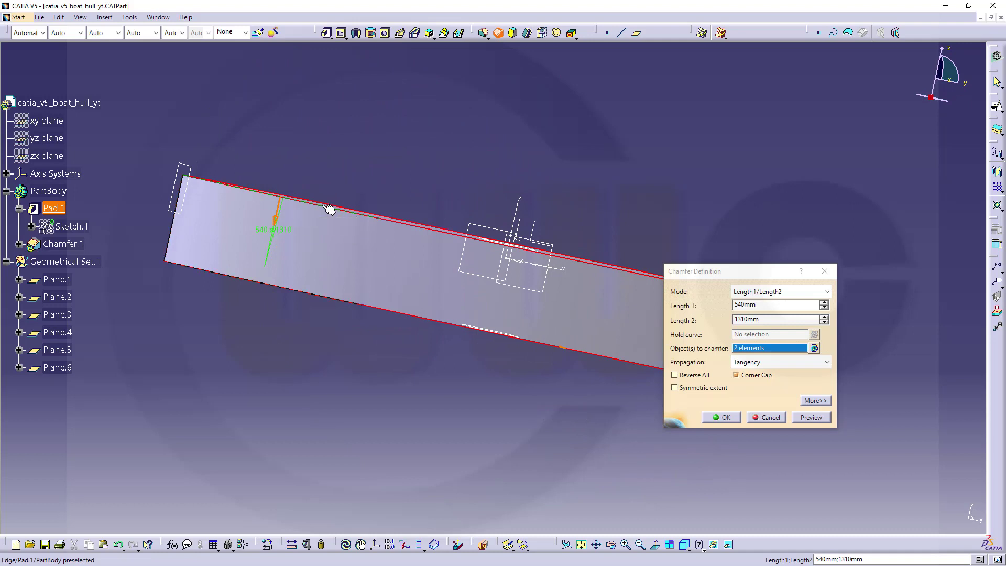
{"action": "left_click", "coordinate": [814, 348]}
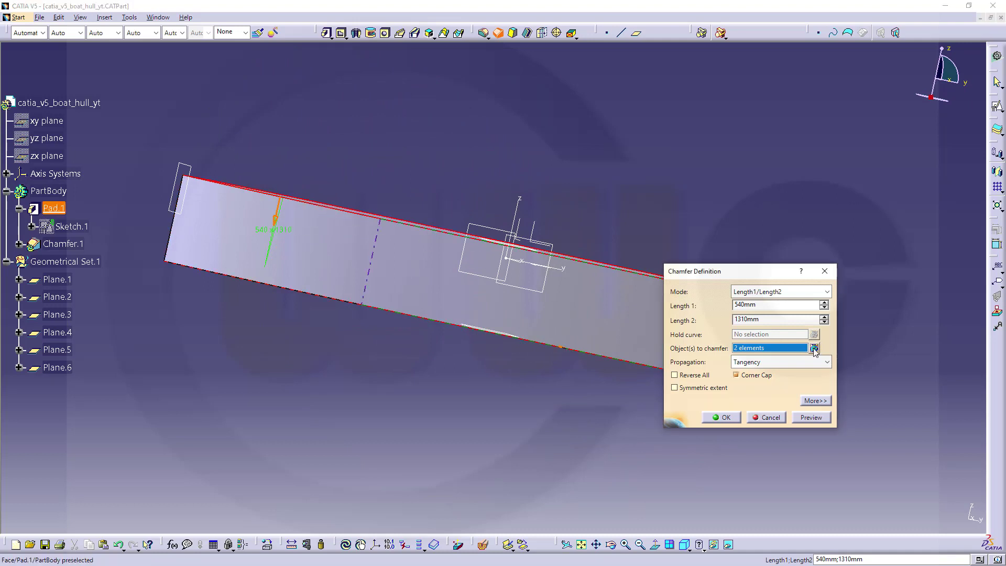
{"action": "left_click", "coordinate": [920, 454]}
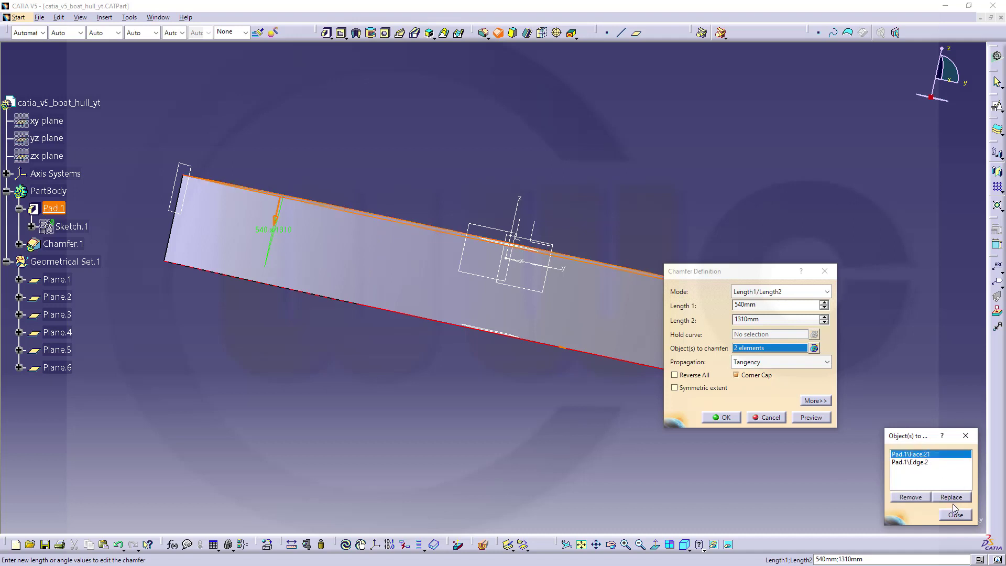
{"action": "left_click", "coordinate": [912, 498]}
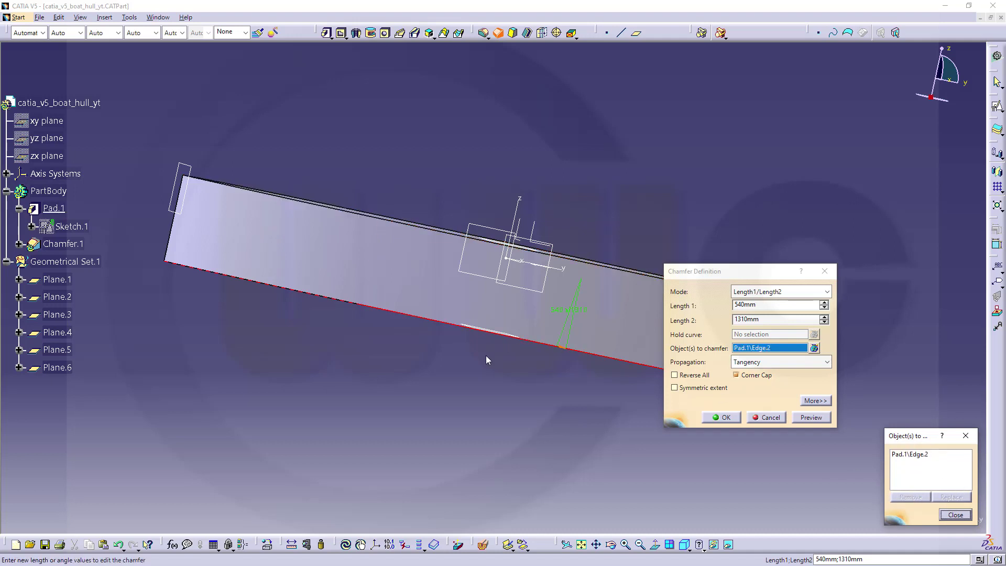
- Reverse the chamfer direction, add the opposite bottom side edge, and create the chamfer
{"action": "middle_click_drag", "start_coordinate": [519, 367], "coordinate": [622, 283]}
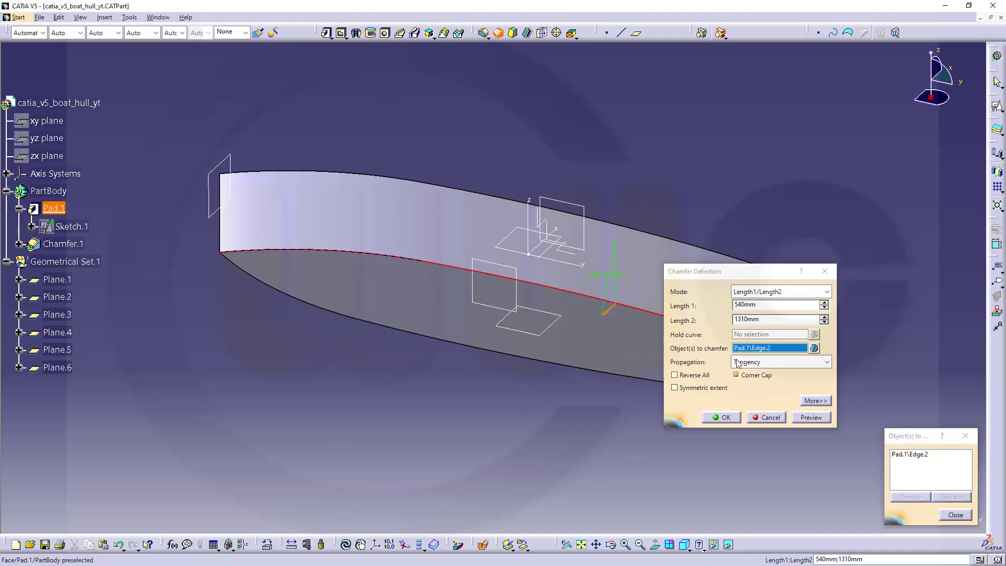
{"action": "left_click", "coordinate": [674, 375]}
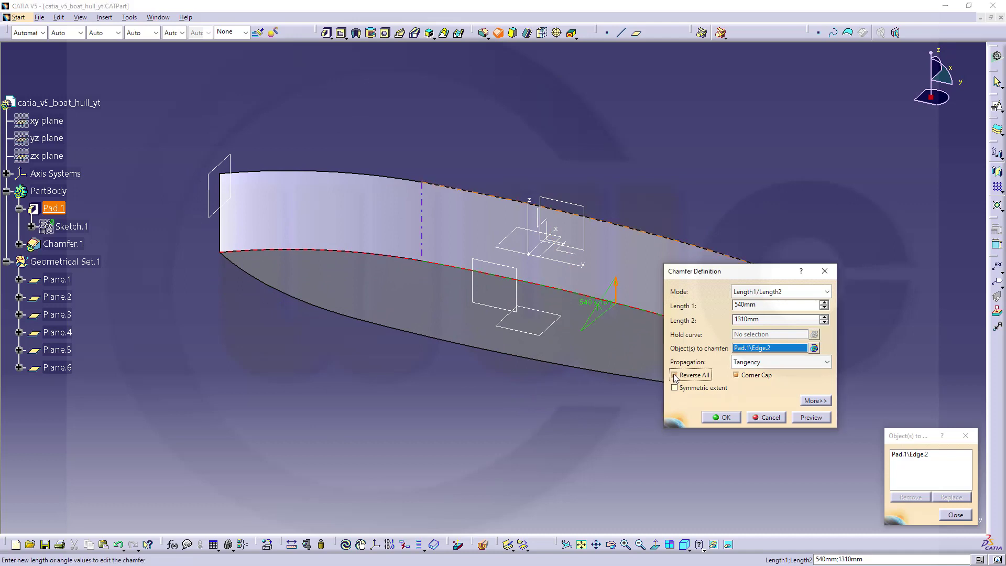
{"action": "middle_click_drag", "start_coordinate": [491, 333], "coordinate": [508, 288]}
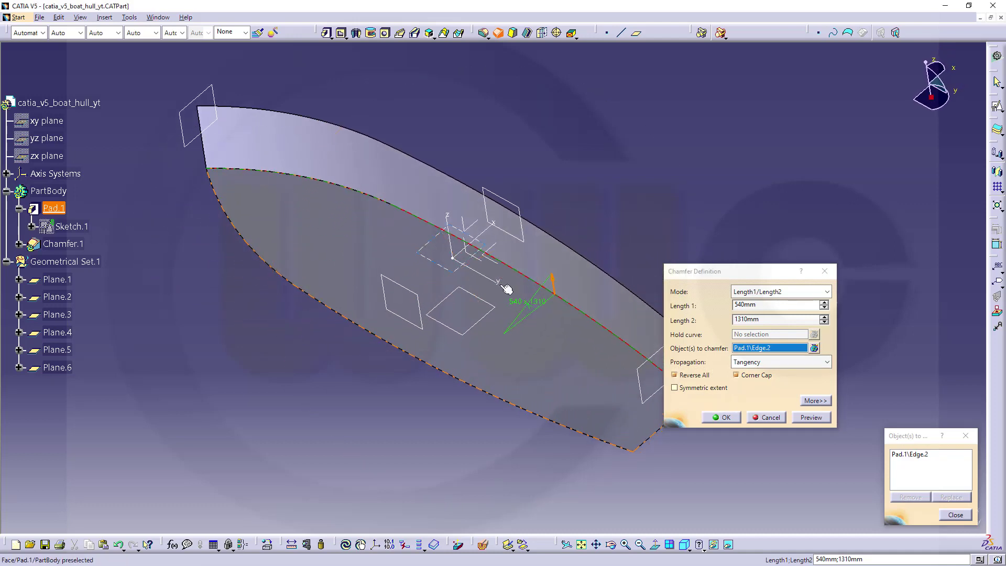
{"action": "left_click", "coordinate": [954, 515]}
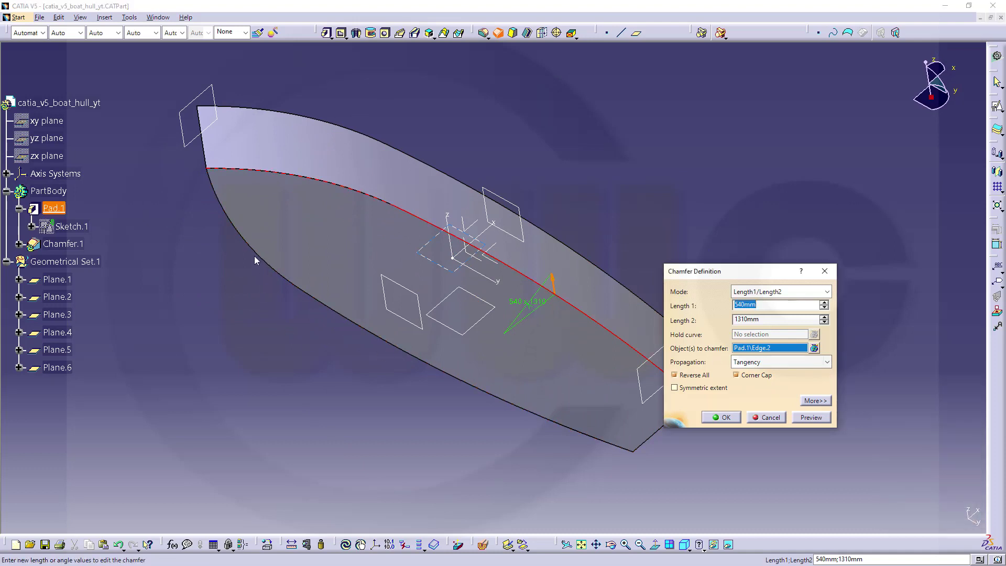
{"action": "left_click", "coordinate": [364, 327]}
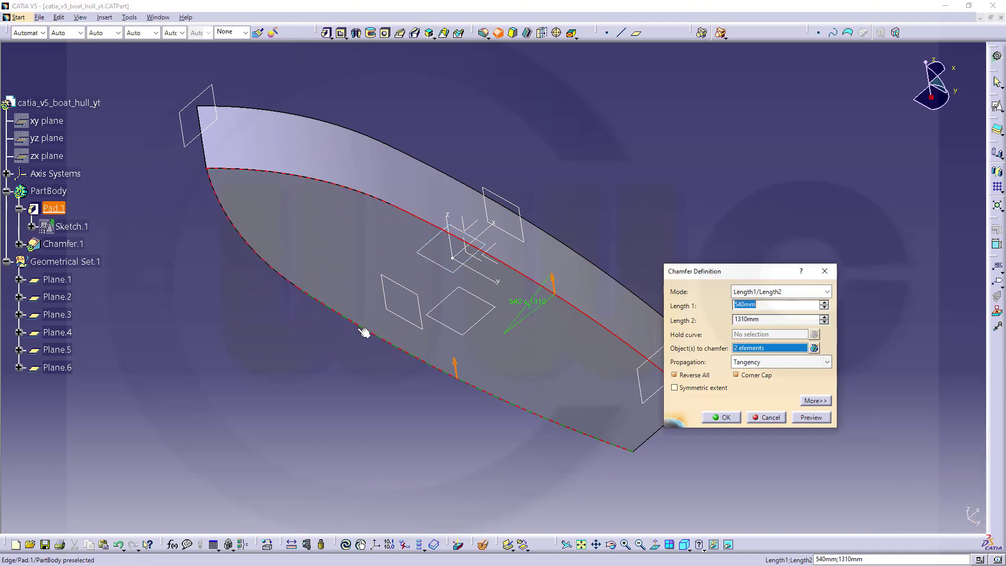
{"action": "left_click", "coordinate": [725, 418]}
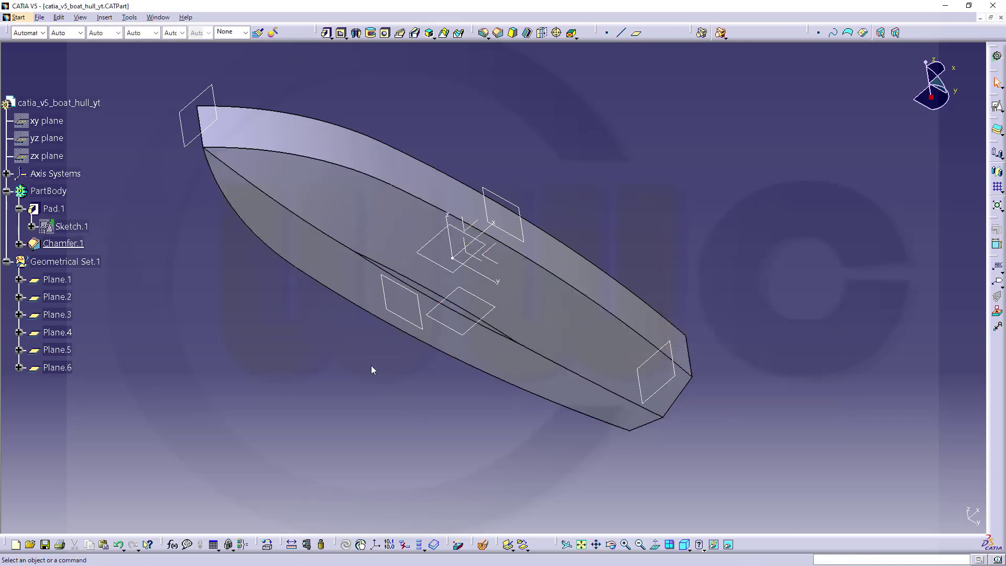
- Fillet the two long edges between the hull sides and the chamfer faces with a 1092 mm radius
{"action": "middle_click_drag", "start_coordinate": [372, 370], "coordinate": [490, 241]}
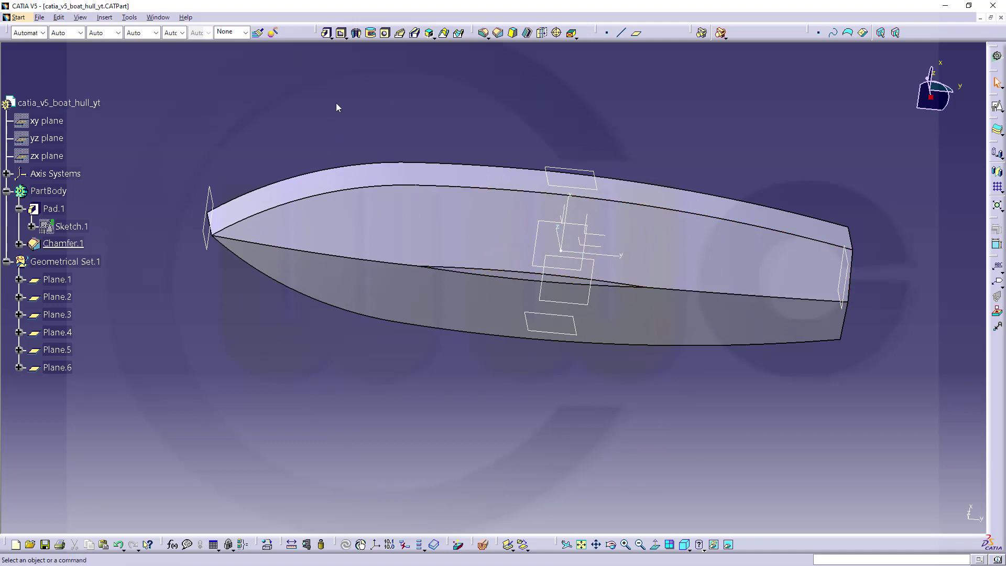
{"action": "left_click", "coordinate": [483, 34]}
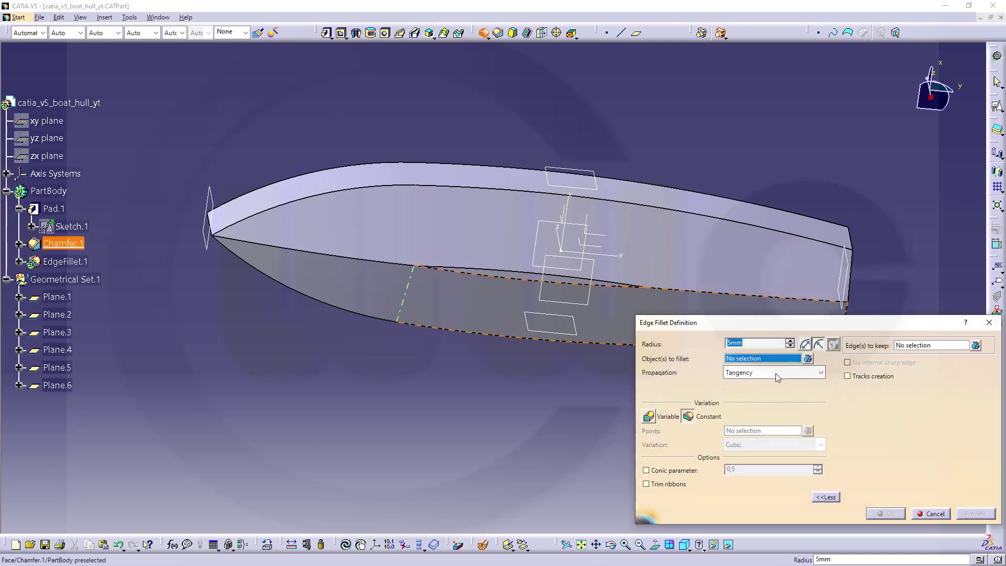
{"action": "type", "text": "1092"}
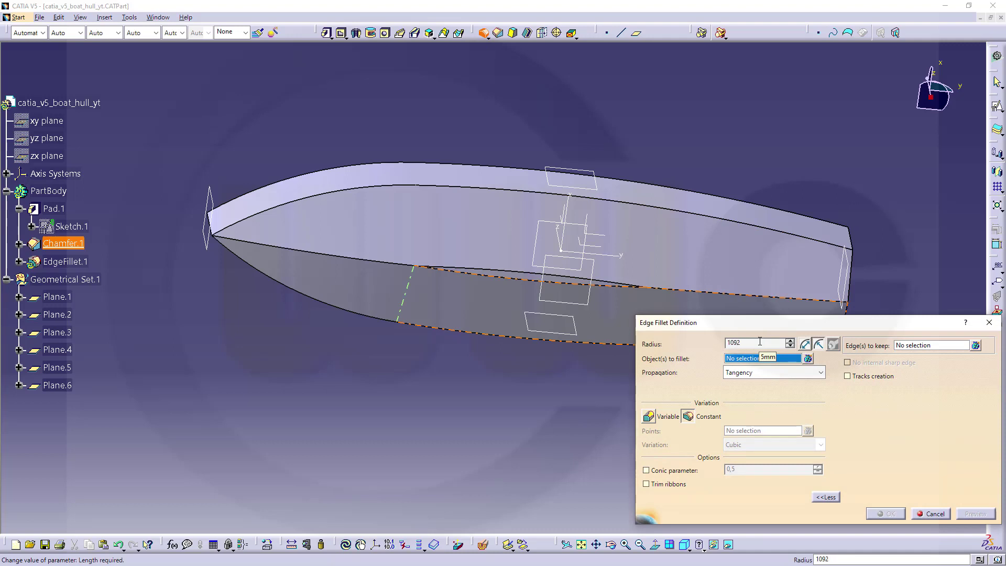
{"action": "left_click", "coordinate": [453, 186]}
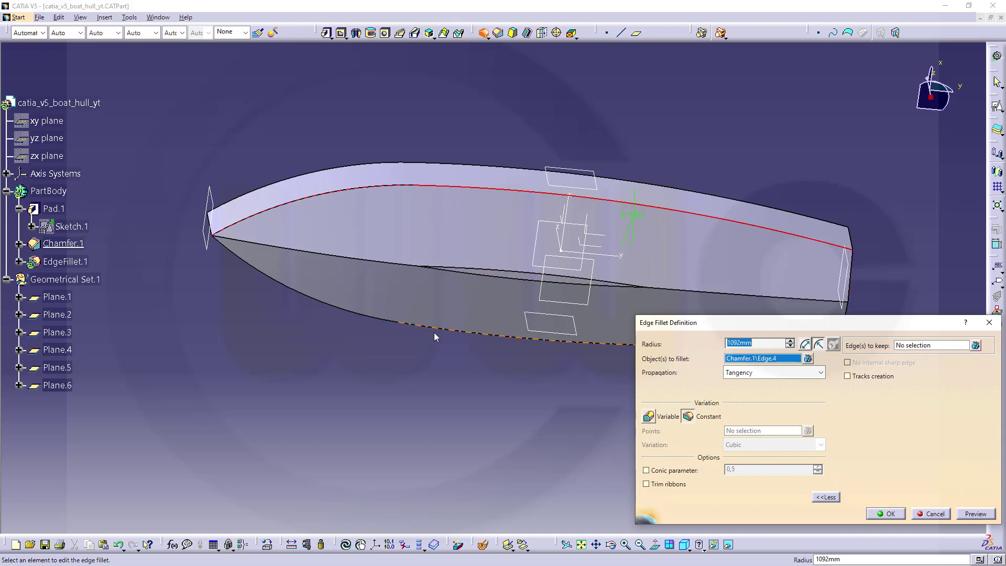
{"action": "left_click", "coordinate": [457, 336]}
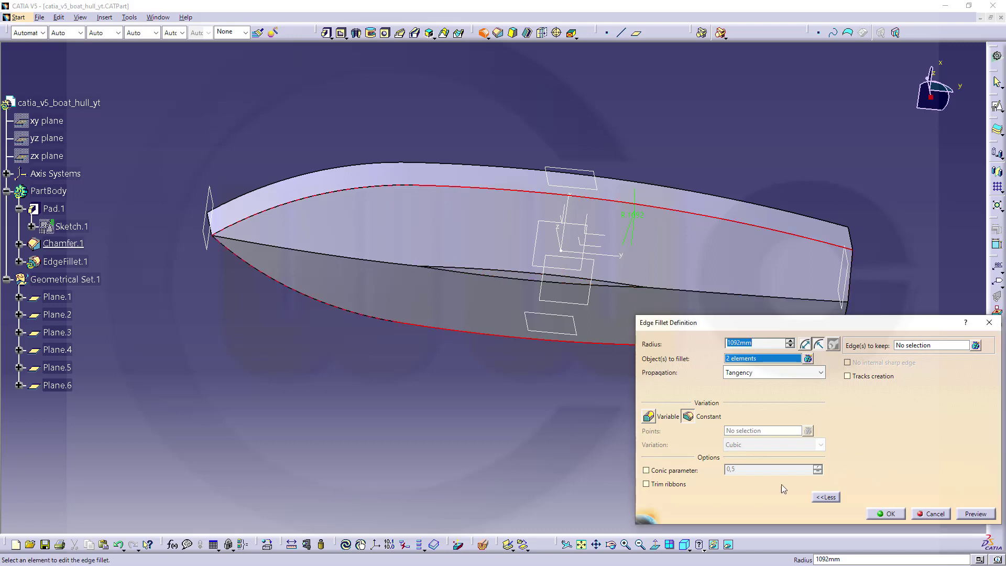
{"action": "left_click", "coordinate": [885, 514]}
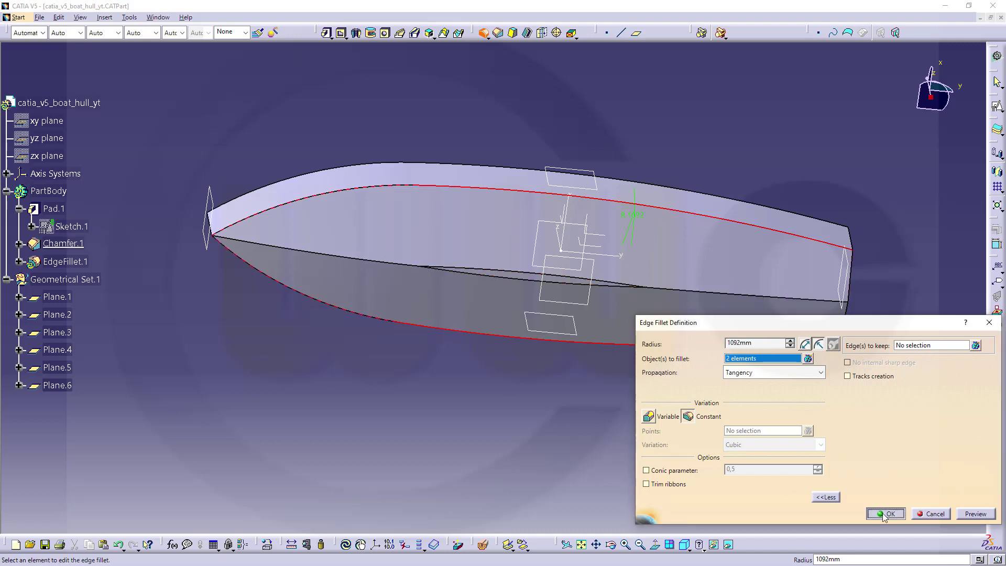
- Create a plane offset 50 mm from the YZ plane of the absolute axis system
{"action": "middle_click_drag", "start_coordinate": [468, 340], "coordinate": [446, 235]}
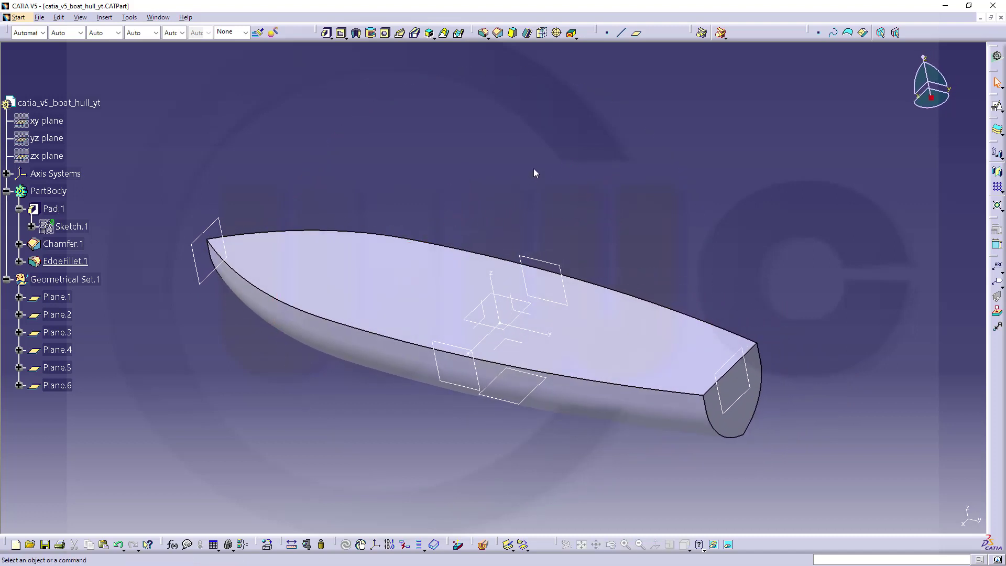
{"action": "left_click", "coordinate": [635, 34]}
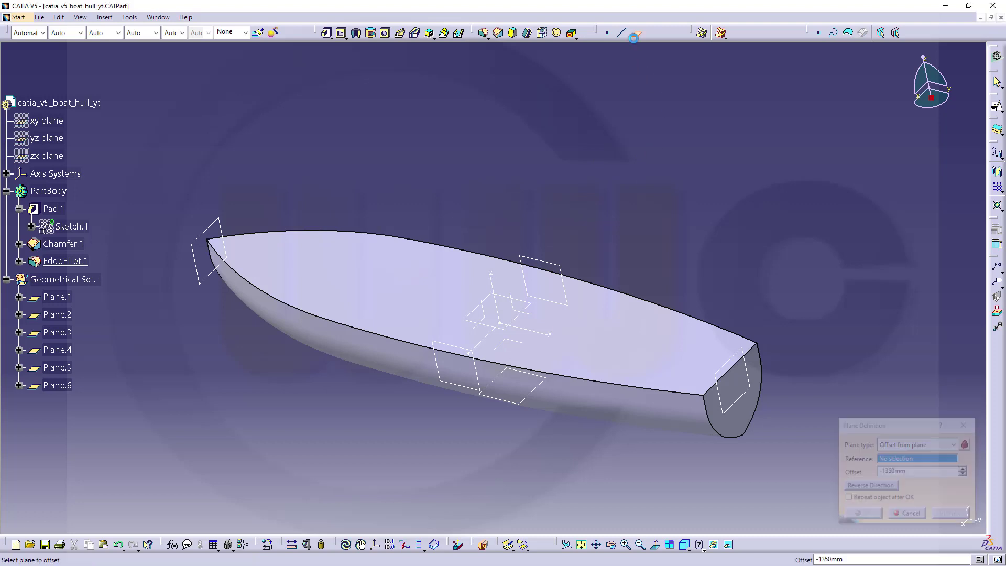
{"action": "left_click", "coordinate": [533, 315]}
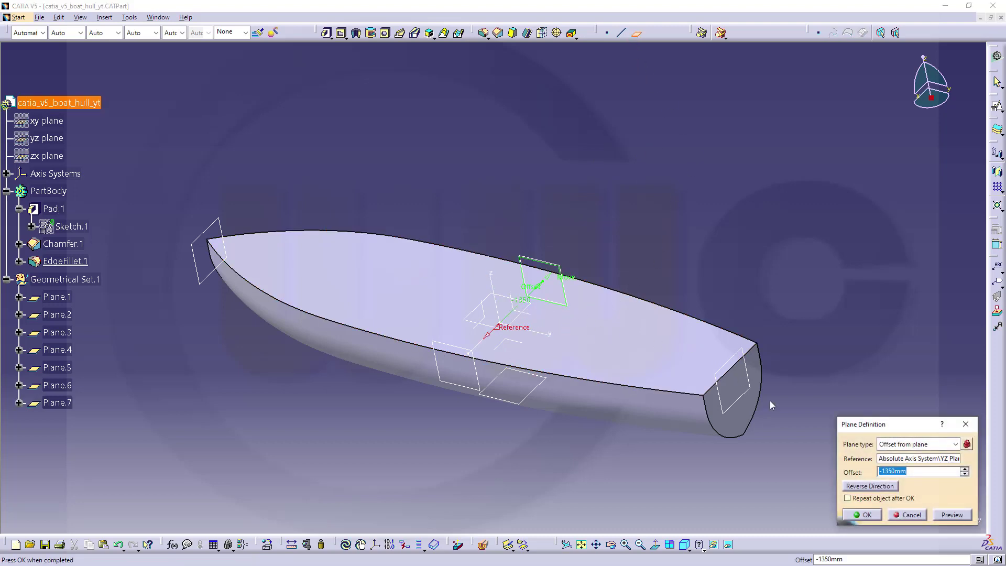
{"action": "type", "text": "50"}
{"action": "left_click", "coordinate": [867, 515]}
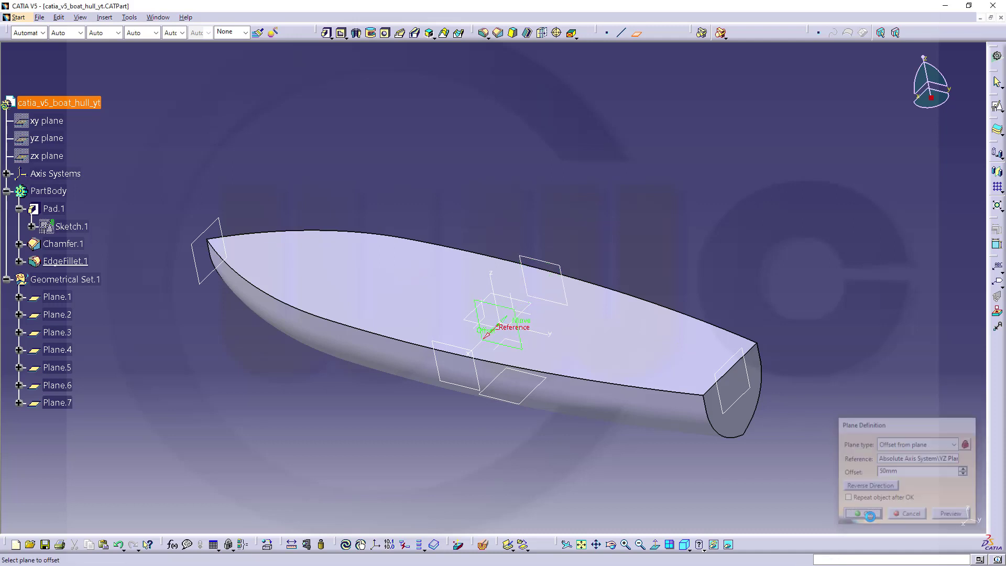
- Create a second plane offset -50 mm from the YZ plane of the absolute axis system and end plane creation
{"action": "left_click", "coordinate": [535, 317]}
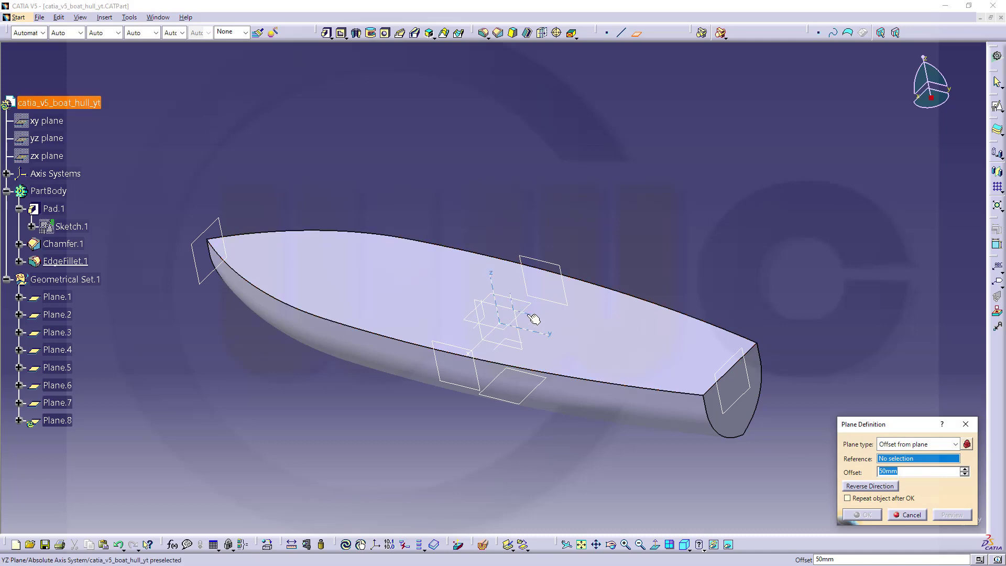
{"action": "type", "text": "-"}
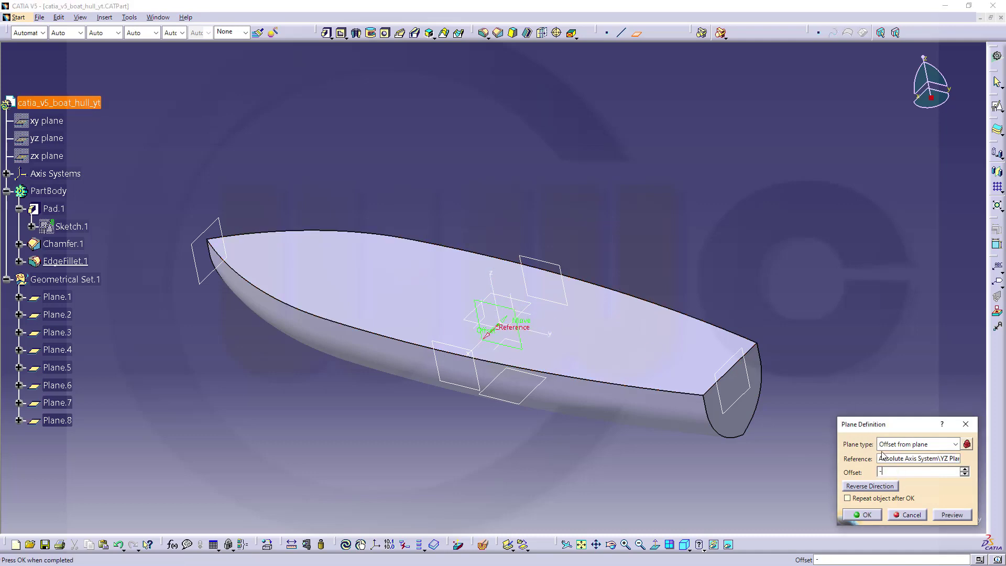
{"action": "type", "text": "50"}
{"action": "key", "text": "Return"}
{"action": "middle_click_drag", "start_coordinate": [680, 382], "coordinate": [527, 430]}
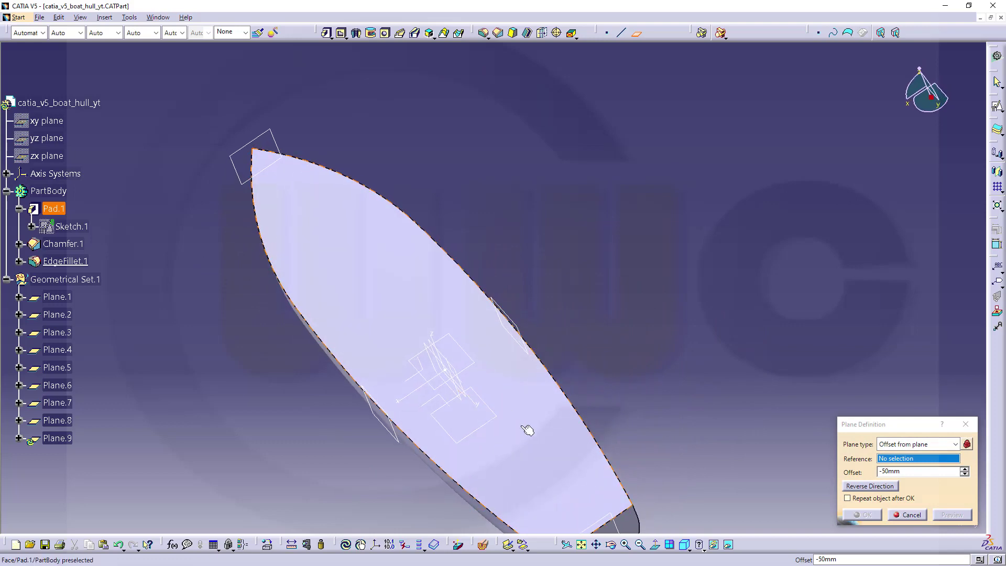
{"action": "left_click", "coordinate": [908, 515]}
{"action": "middle_click_drag", "start_coordinate": [449, 415], "coordinate": [577, 241]}
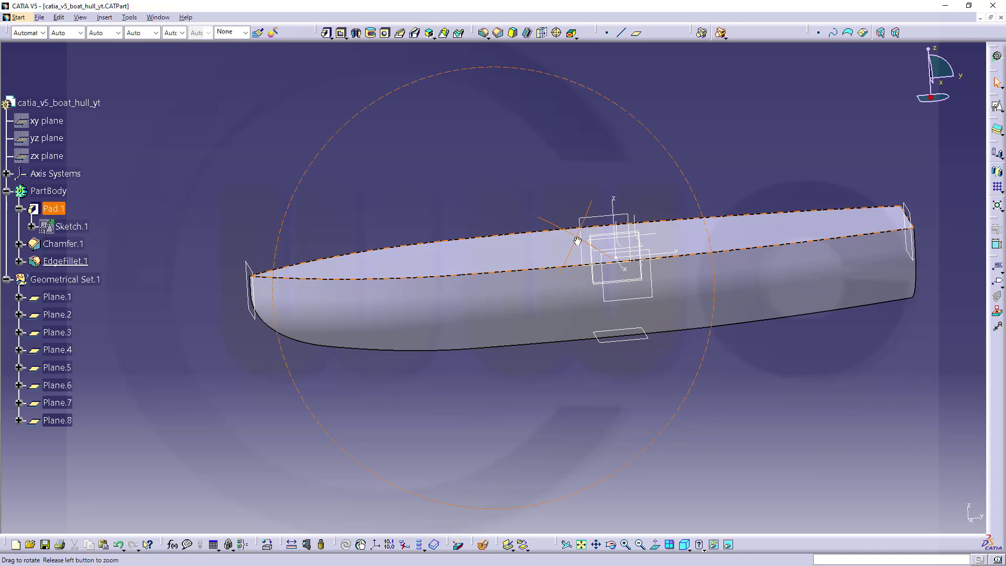
{"action": "middle_click_drag", "start_coordinate": [577, 241], "coordinate": [577, 241]}
{"action": "middle_click_drag", "start_coordinate": [578, 241], "coordinate": [529, 357]}
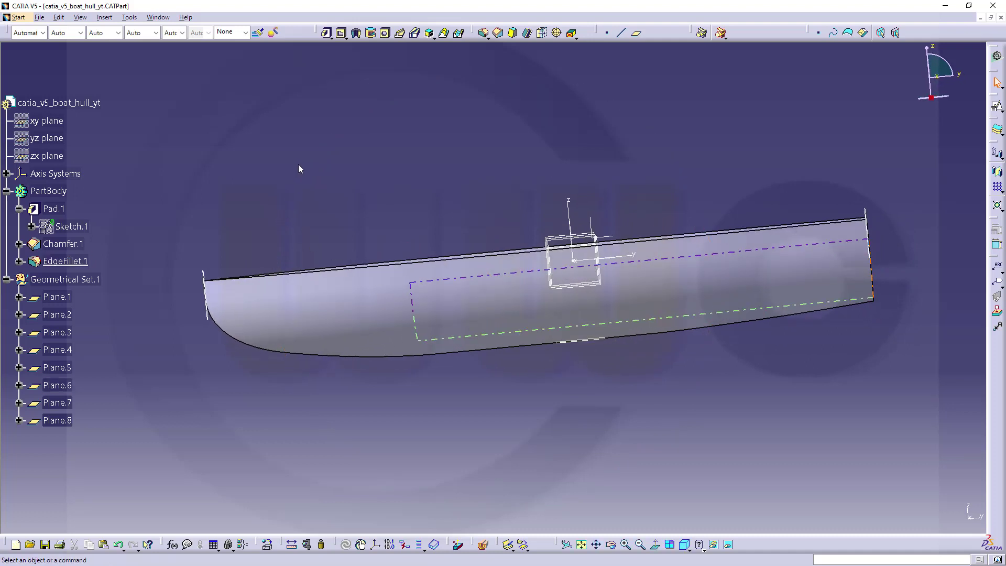
- Create a plane offset -1760 mm from the XY plane of the absolute axis system
{"action": "left_click", "coordinate": [635, 33]}
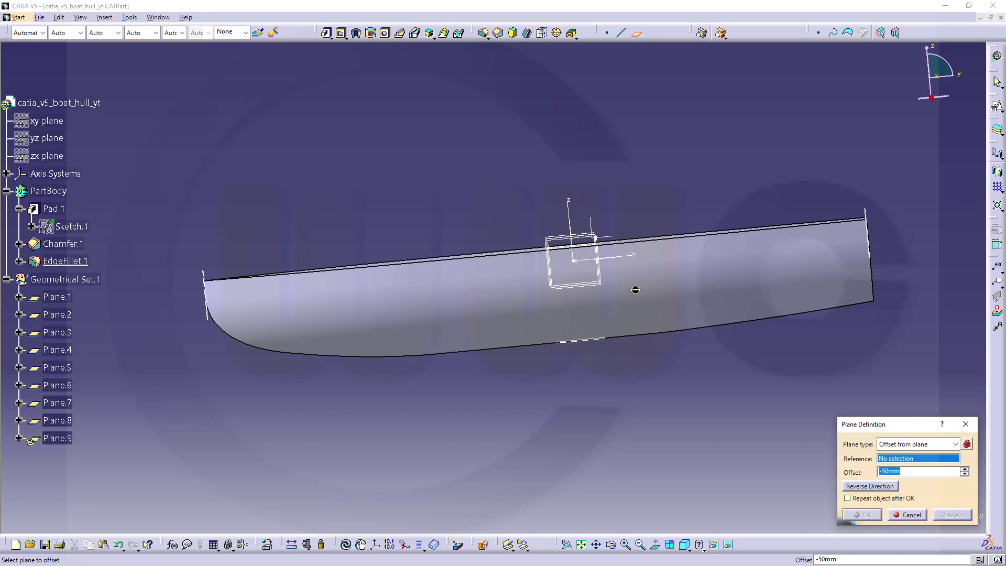
{"action": "middle_click_drag", "start_coordinate": [573, 298], "coordinate": [434, 352]}
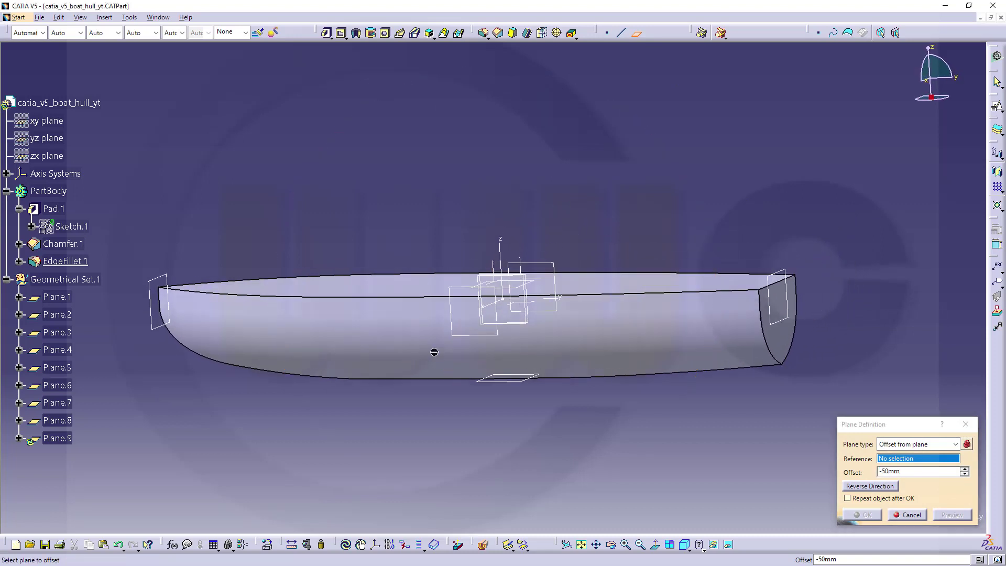
{"action": "left_click", "coordinate": [523, 305]}
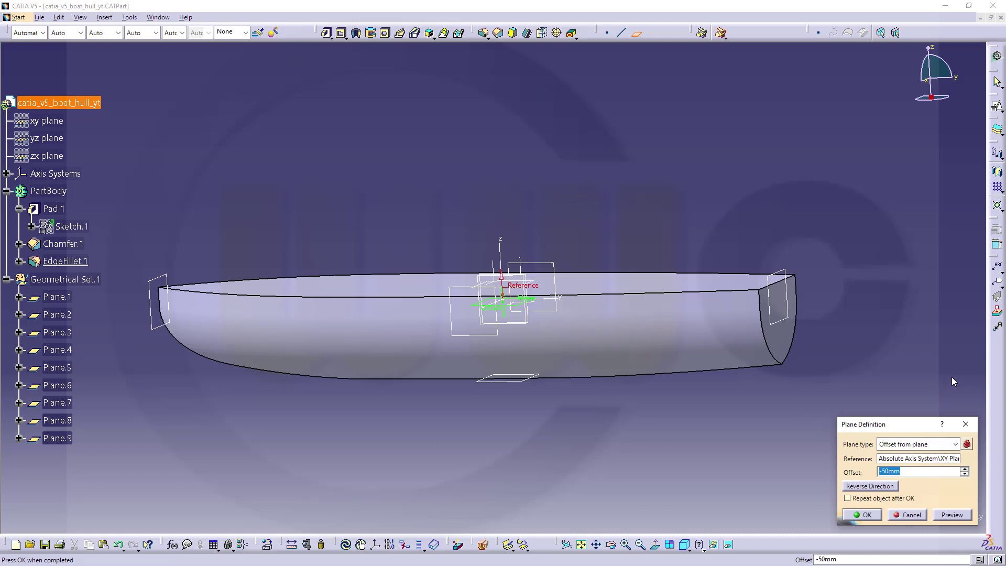
{"action": "type", "text": "-1760"}
{"action": "key", "text": "Return"}
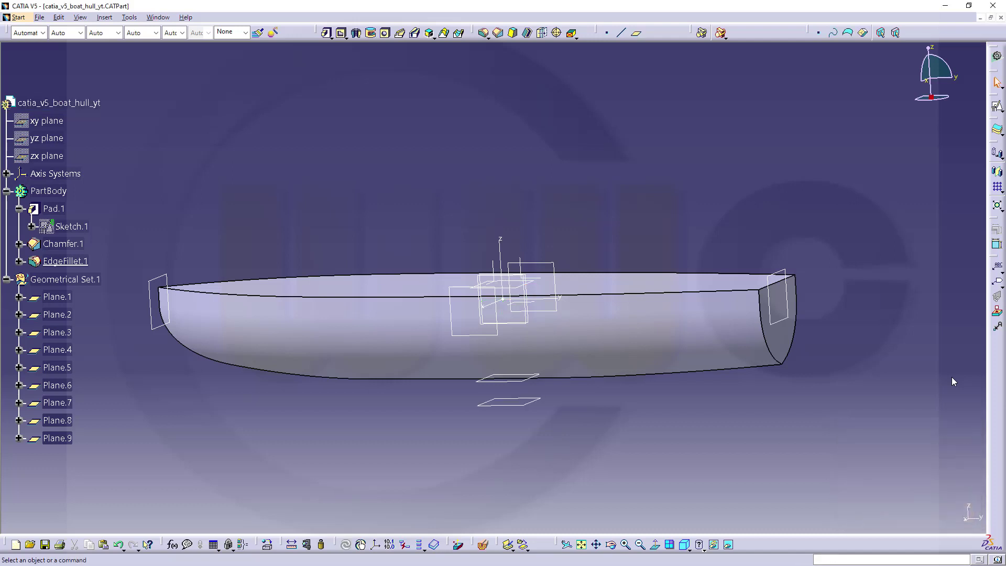
- Start a positioned sketch on the XY plane of the absolute axis system
{"action": "middle_click_drag", "start_coordinate": [618, 199], "coordinate": [455, 210]}
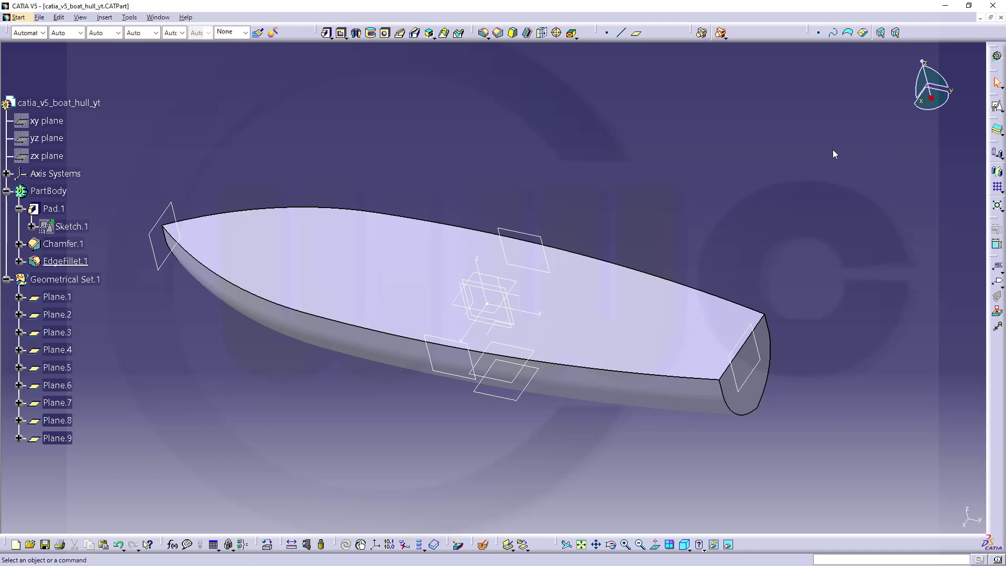
{"action": "middle_click_drag", "start_coordinate": [693, 202], "coordinate": [693, 206]}
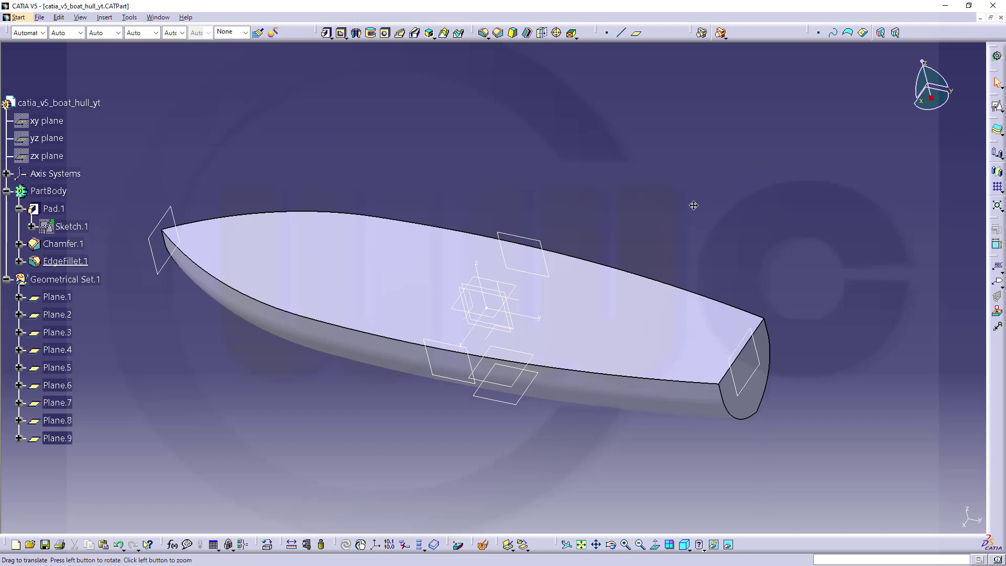
{"action": "left_click", "coordinate": [996, 107]}
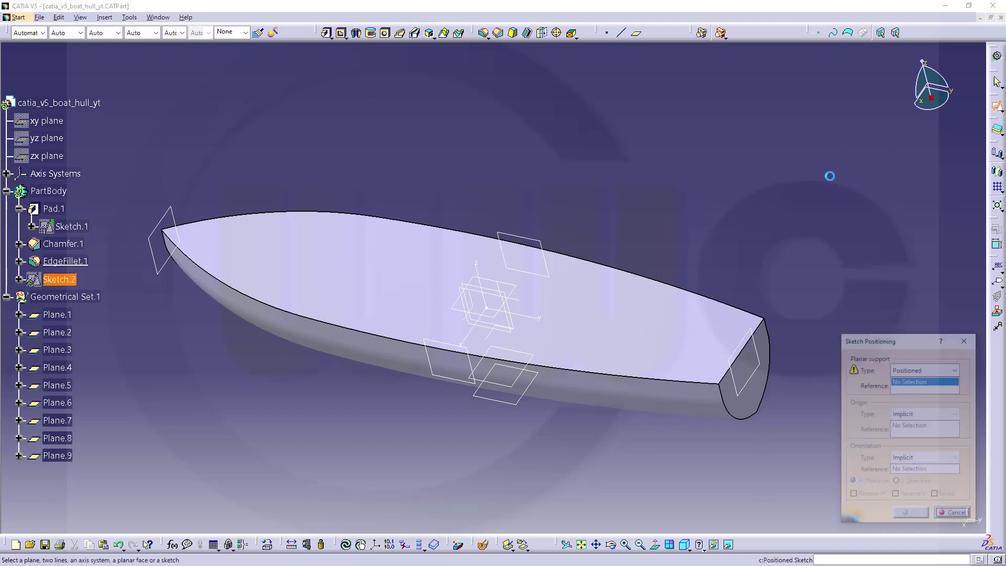
{"action": "left_click", "coordinate": [489, 341]}
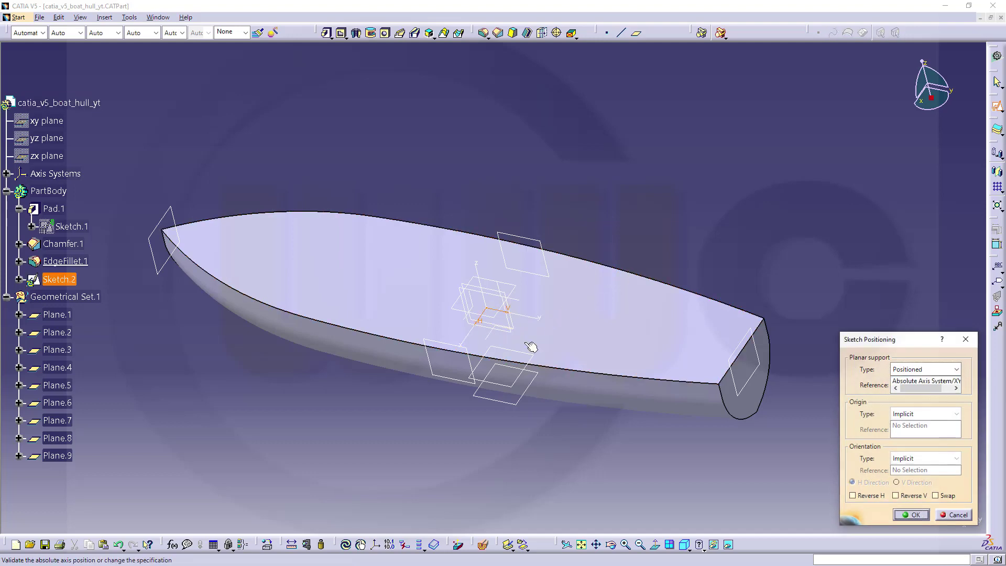
{"action": "left_click", "coordinate": [911, 515]}
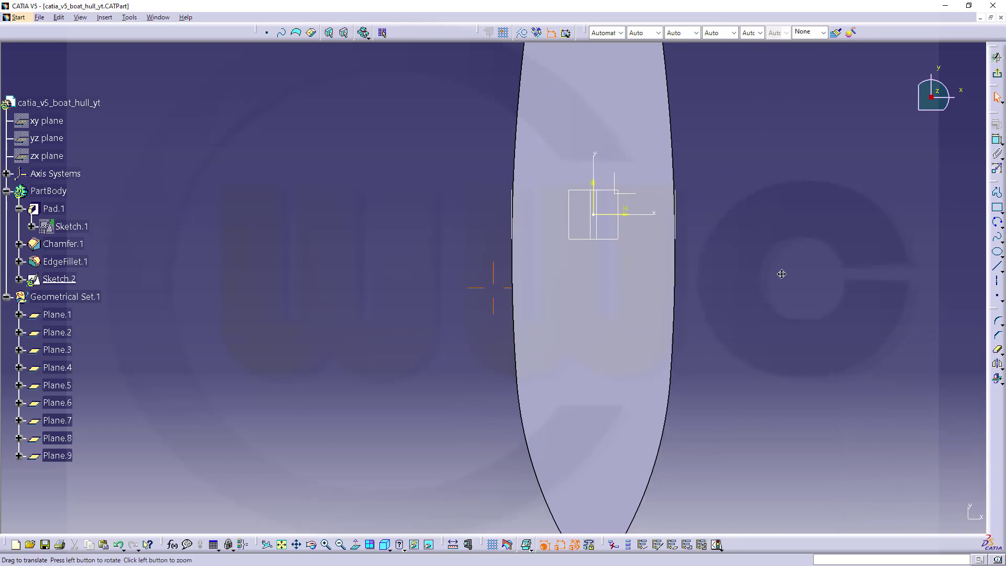
{"action": "mouse_move", "coordinate": [781, 273]}
{"action": "middle_mouse_down"}
{"action": "mouse_move", "coordinate": [768, 332]}
{"action": "mouse_move", "coordinate": [655, 292]}
{"action": "mouse_move", "coordinate": [652, 314]}
{"action": "middle_mouse_up"}
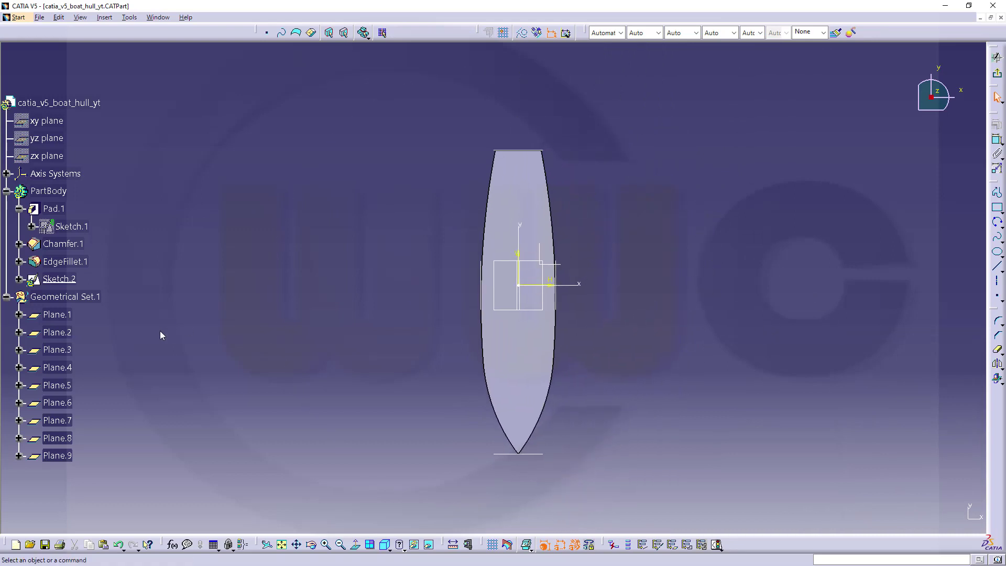
- Hide the new sketch's origin, horizontal direction and vertical direction
{"action": "left_click", "coordinate": [18, 279]}
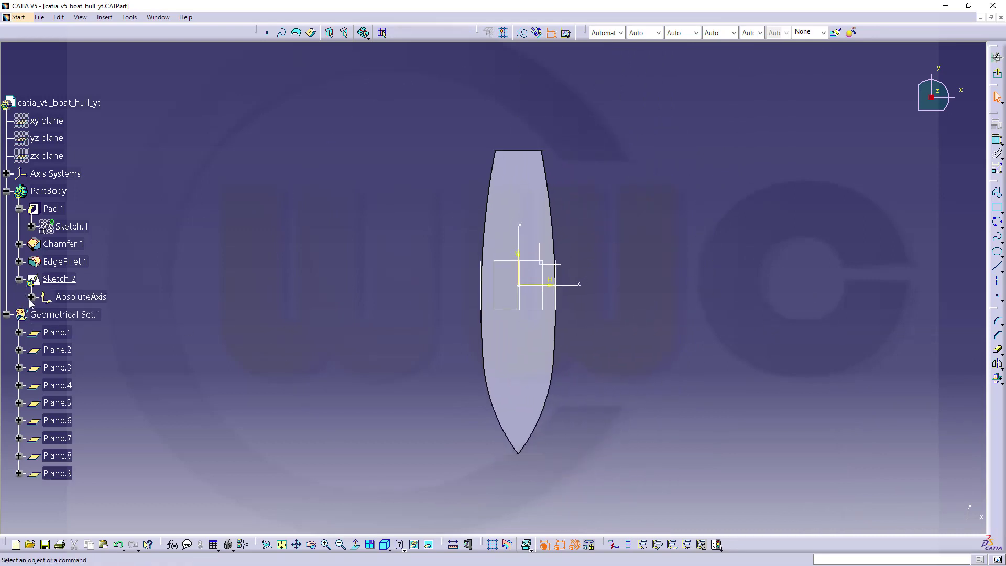
{"action": "left_click", "coordinate": [31, 297]}
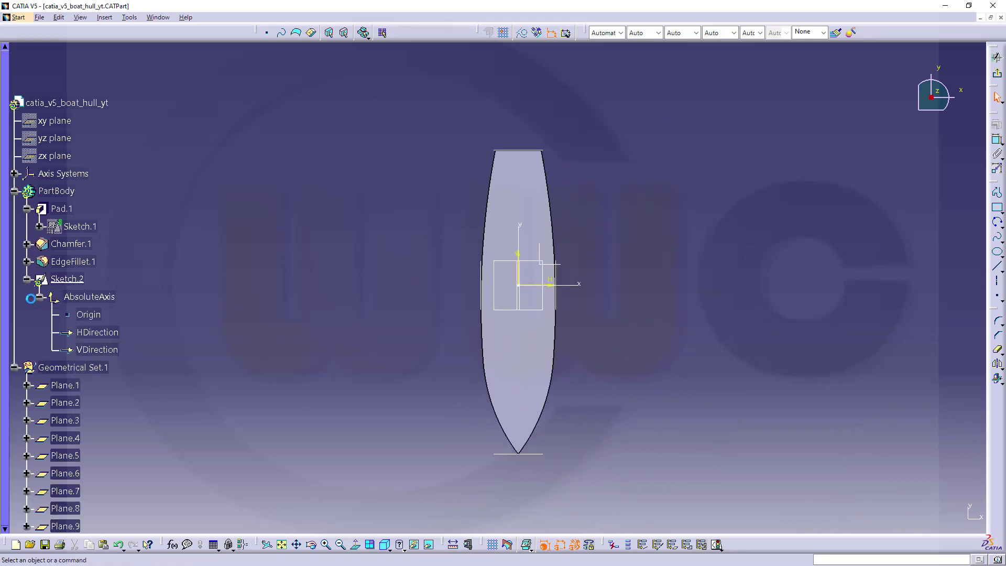
{"action": "left_click", "coordinate": [102, 316]}
{"action": "left_click", "coordinate": [109, 349], "text": "shift"}
{"action": "right_click", "coordinate": [111, 348]}
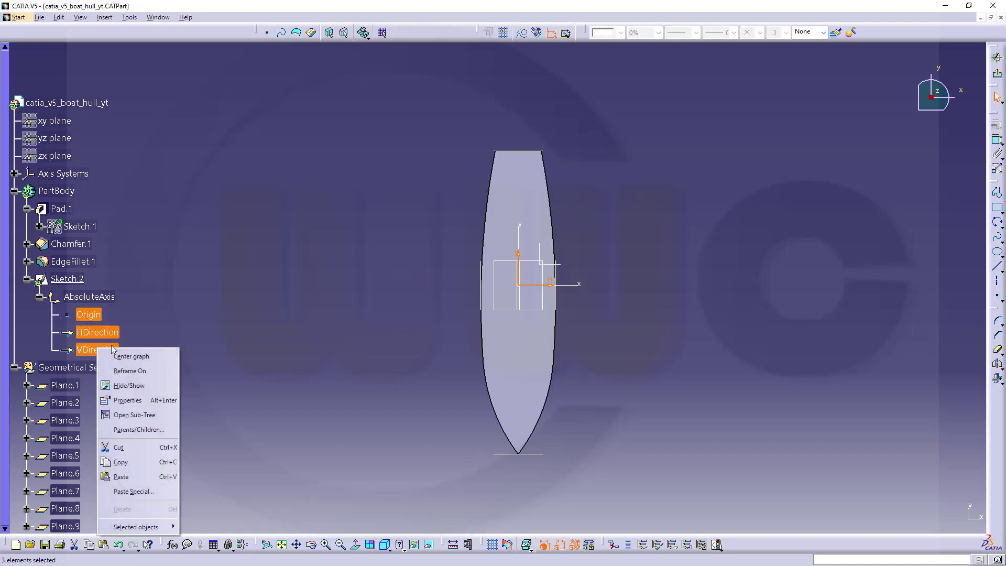
{"action": "left_click", "coordinate": [139, 386]}
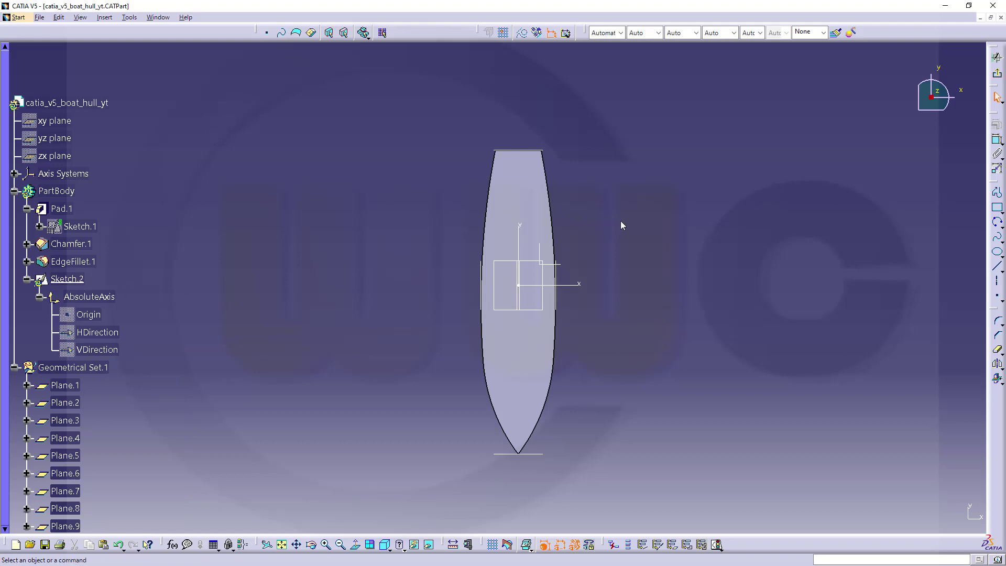
{"action": "left_click", "coordinate": [39, 296]}
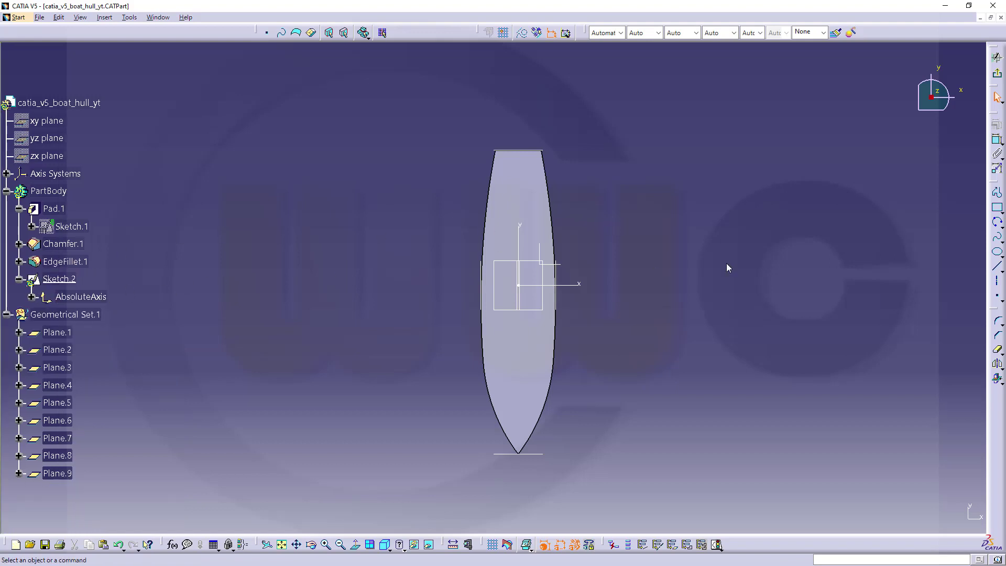
- Sketch a long, narrow upright rectangle beside the hull, slightly longer than the hull, and expand the sketch's geometry
{"action": "left_click", "coordinate": [998, 208]}
{"action": "left_click", "coordinate": [667, 140]}
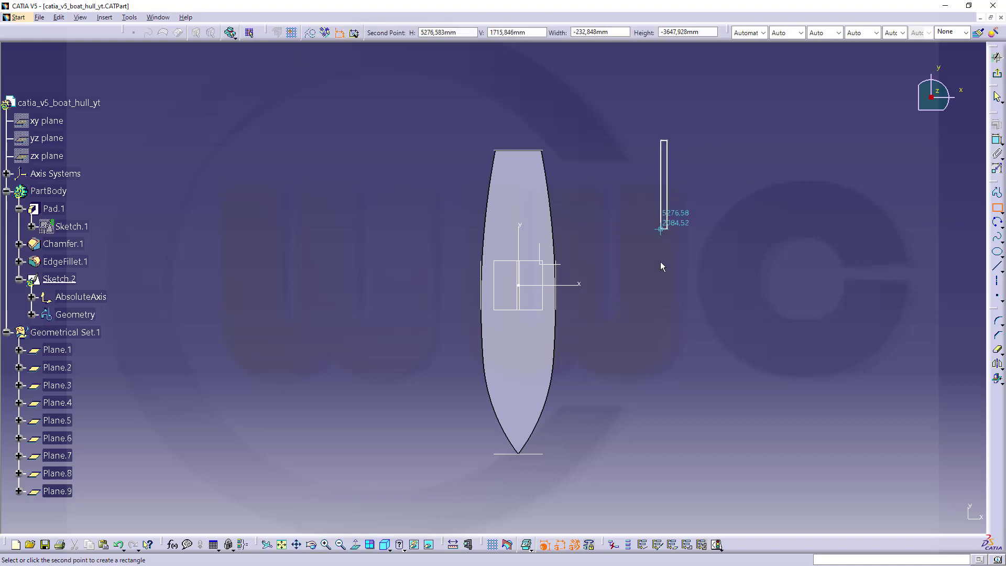
{"action": "left_click", "coordinate": [692, 458]}
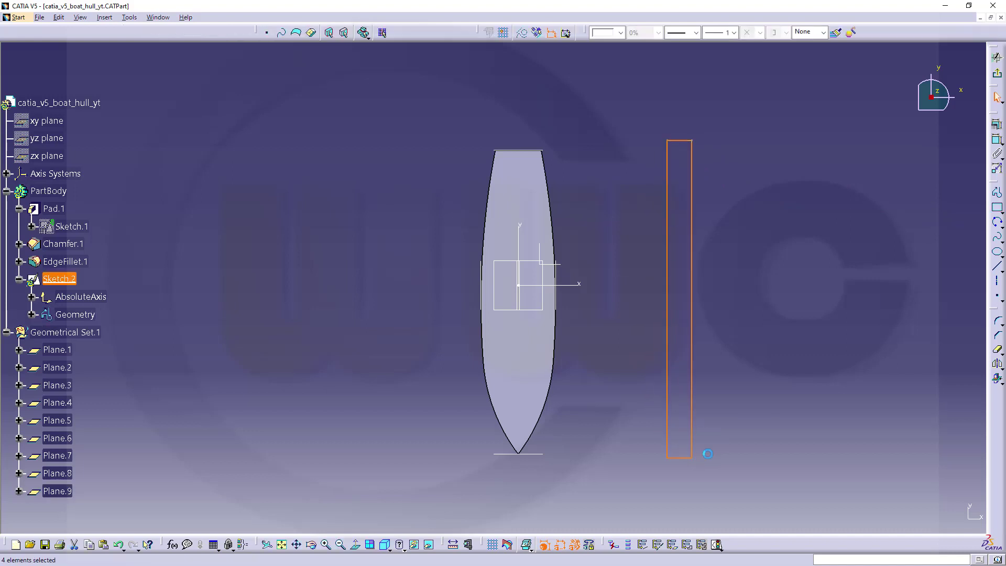
{"action": "left_click", "coordinate": [748, 386]}
{"action": "left_click", "coordinate": [31, 314]}
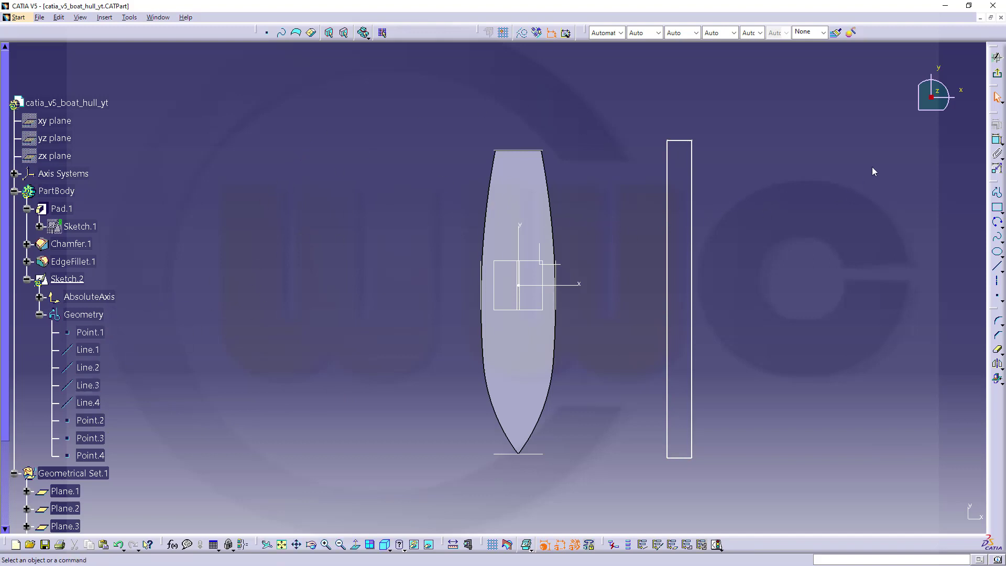
- Constrain the rectangle's two short edges coincident with the planes at the stern and the bow
{"action": "left_click", "coordinate": [995, 140]}
{"action": "left_click", "coordinate": [683, 148]}
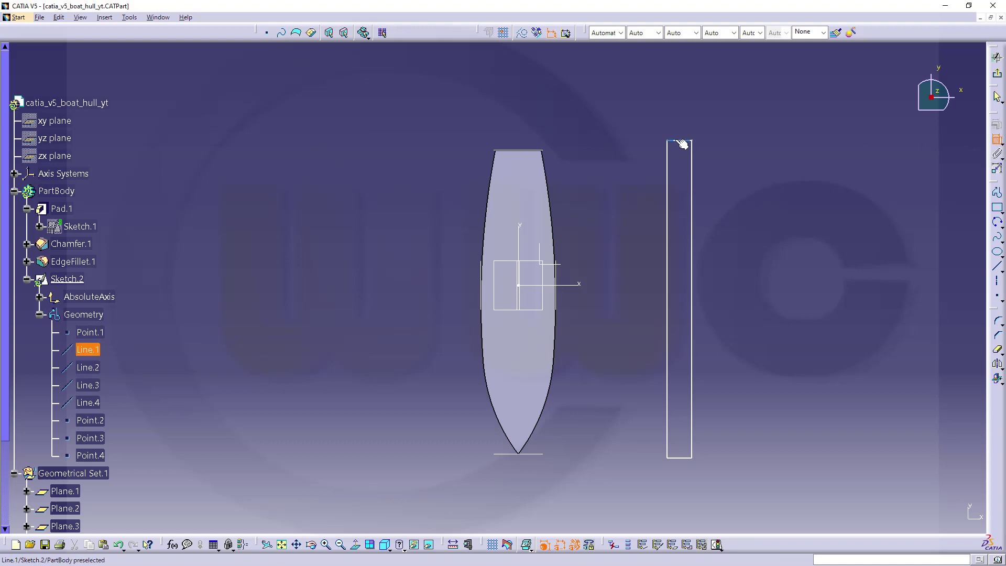
{"action": "left_click", "coordinate": [542, 150]}
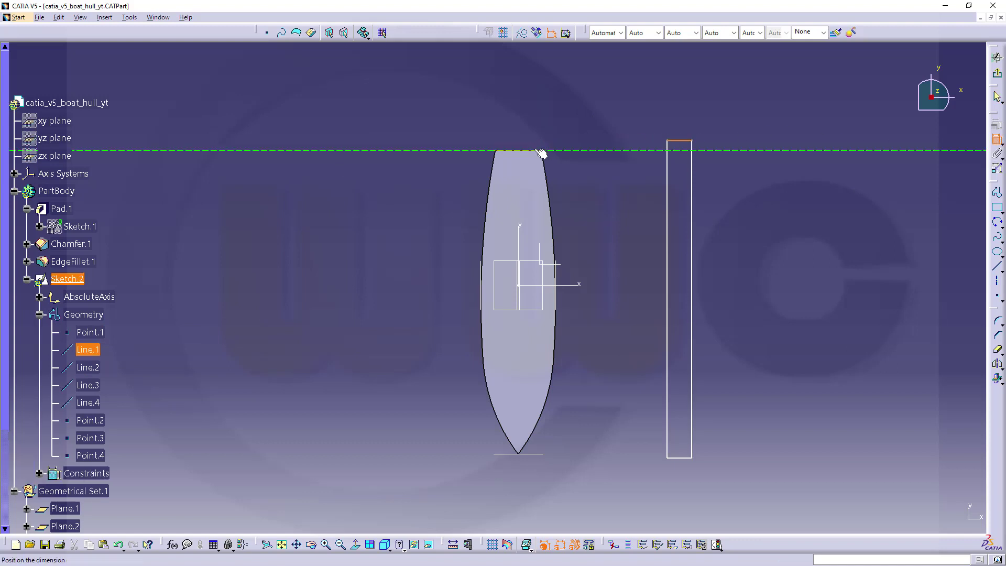
{"action": "right_click", "coordinate": [572, 115]}
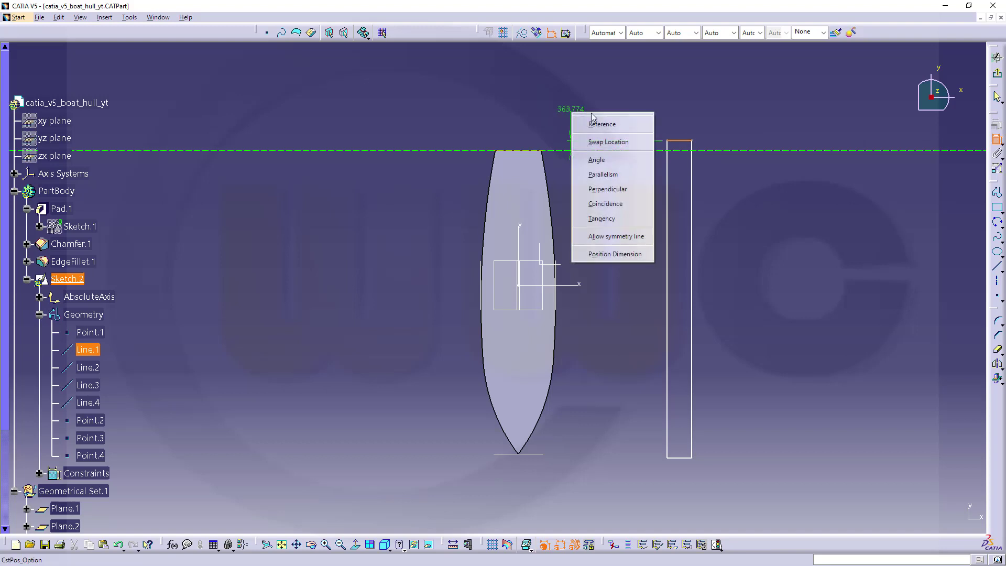
{"action": "left_click", "coordinate": [613, 203]}
{"action": "left_click", "coordinate": [675, 467]}
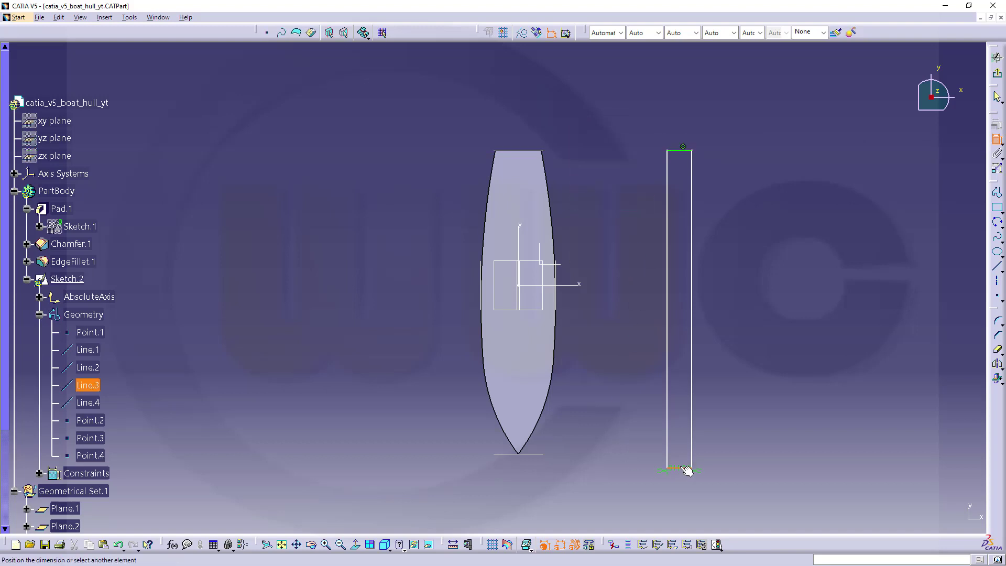
{"action": "left_click", "coordinate": [545, 456]}
{"action": "right_click", "coordinate": [565, 431]}
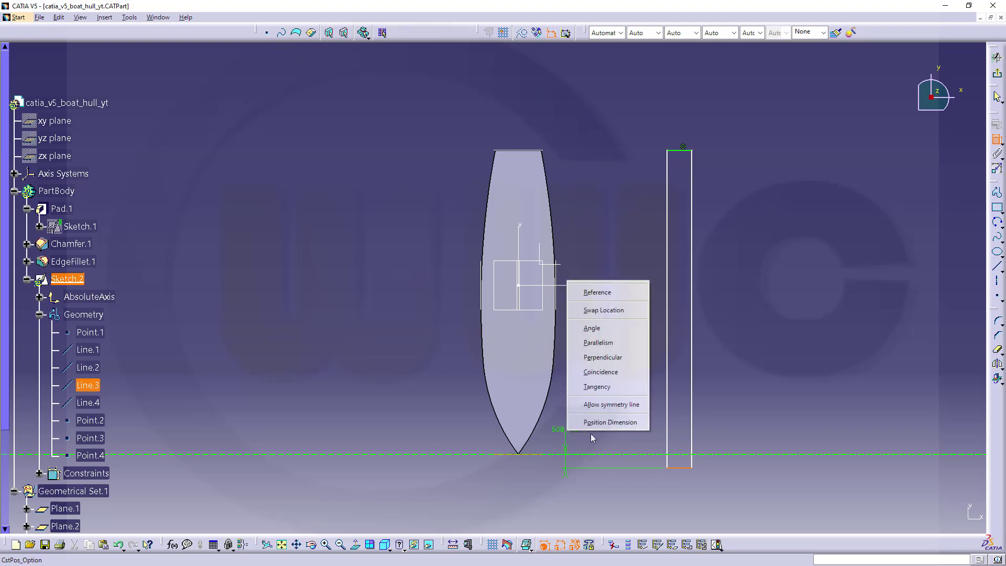
{"action": "left_click", "coordinate": [608, 372]}
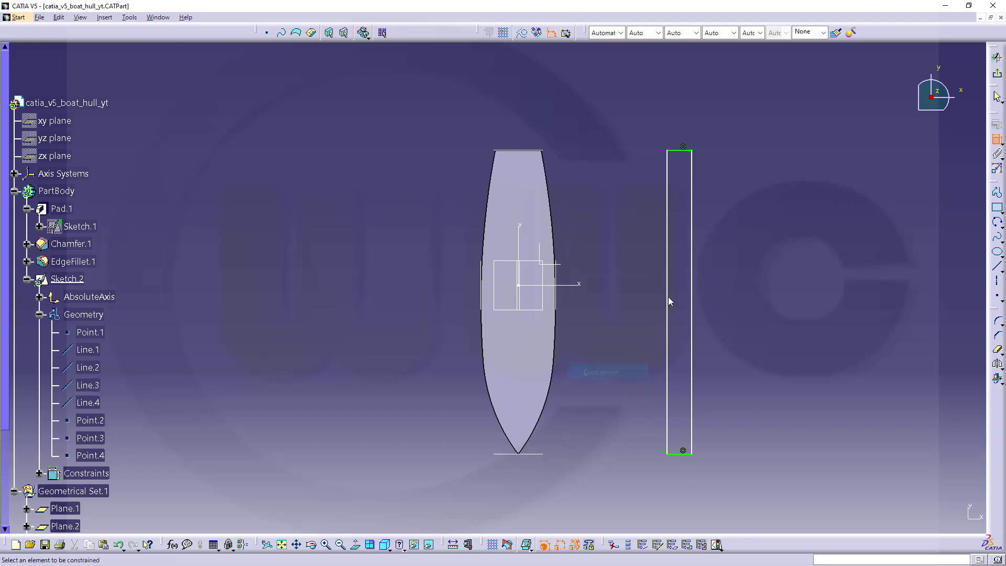
- Constrain the rectangle's two long edges coincident with the two planes offset from the centreline, and exit the sketch
{"action": "left_click", "coordinate": [669, 260]}
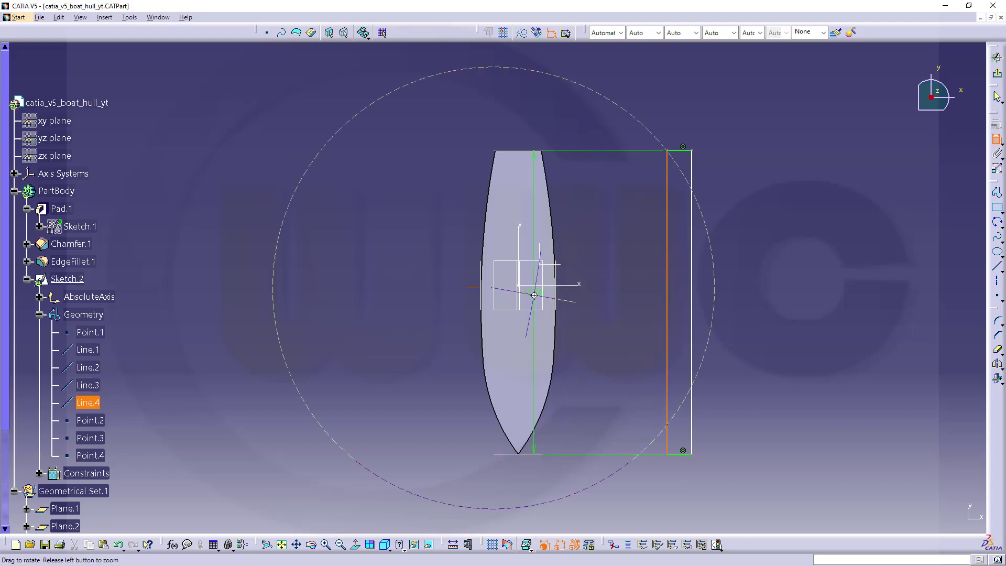
{"action": "middle_click_drag", "start_coordinate": [534, 295], "coordinate": [535, 200]}
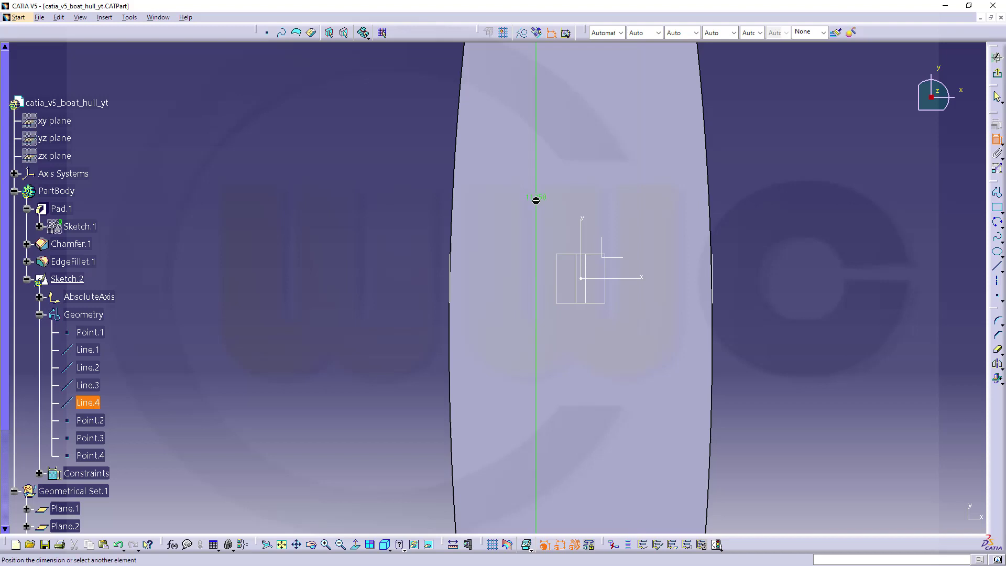
{"action": "left_click", "coordinate": [583, 278]}
{"action": "right_click", "coordinate": [539, 189]}
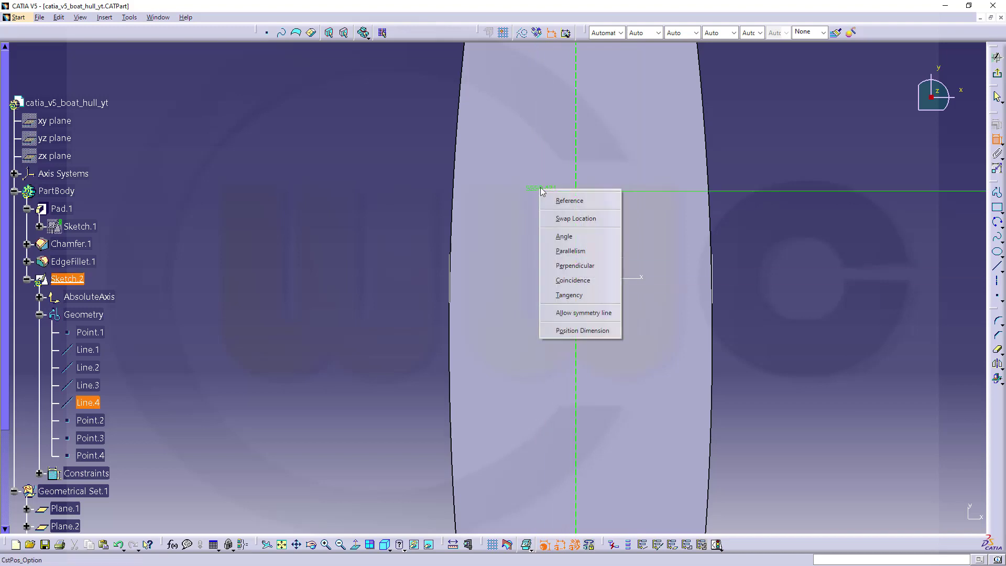
{"action": "left_click", "coordinate": [573, 279]}
{"action": "mouse_move", "coordinate": [732, 270]}
{"action": "middle_mouse_down"}
{"action": "mouse_move", "coordinate": [694, 258]}
{"action": "mouse_move", "coordinate": [697, 319]}
{"action": "middle_mouse_up"}
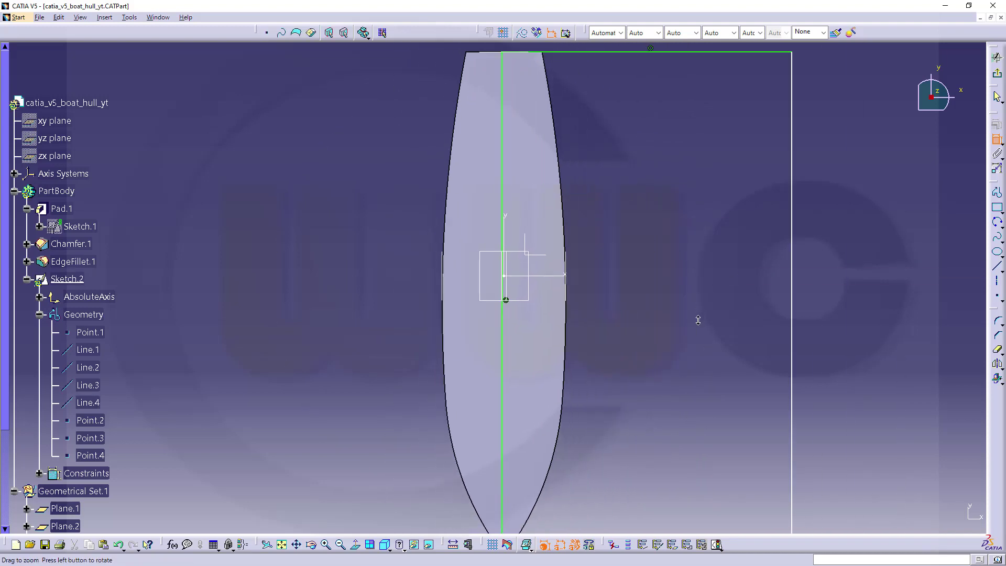
{"action": "left_click", "coordinate": [777, 301]}
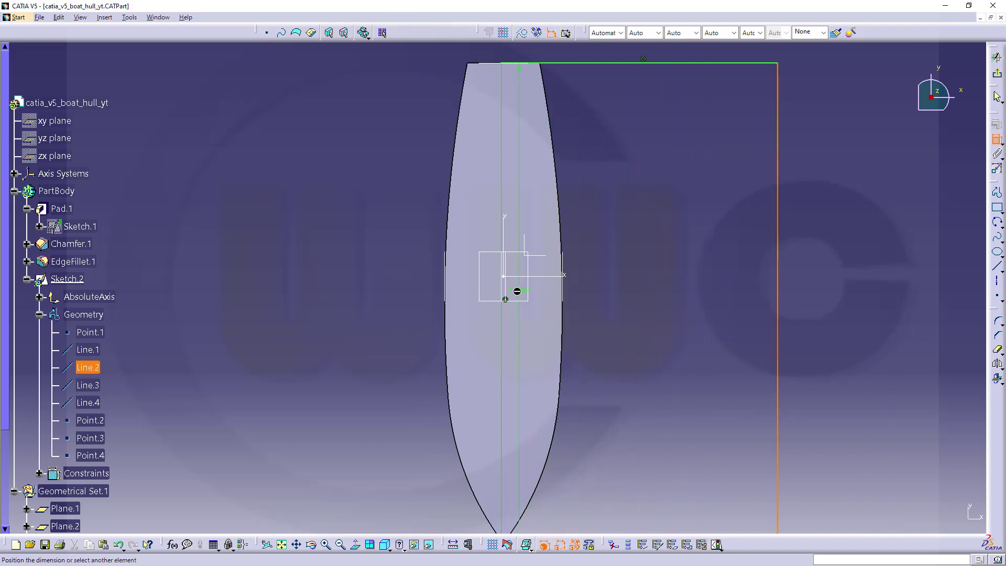
{"action": "left_click", "coordinate": [510, 289]}
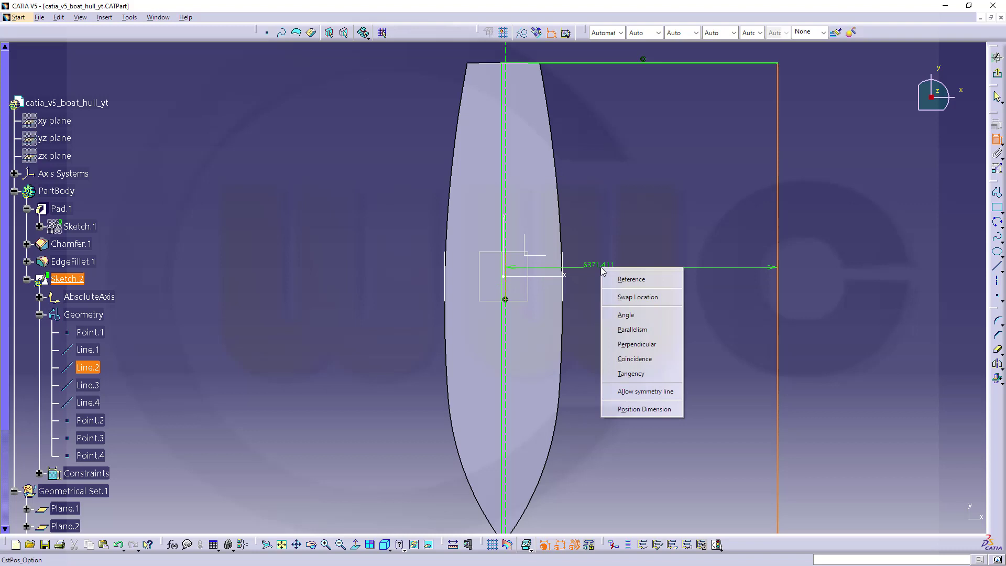
{"action": "left_click", "coordinate": [637, 358]}
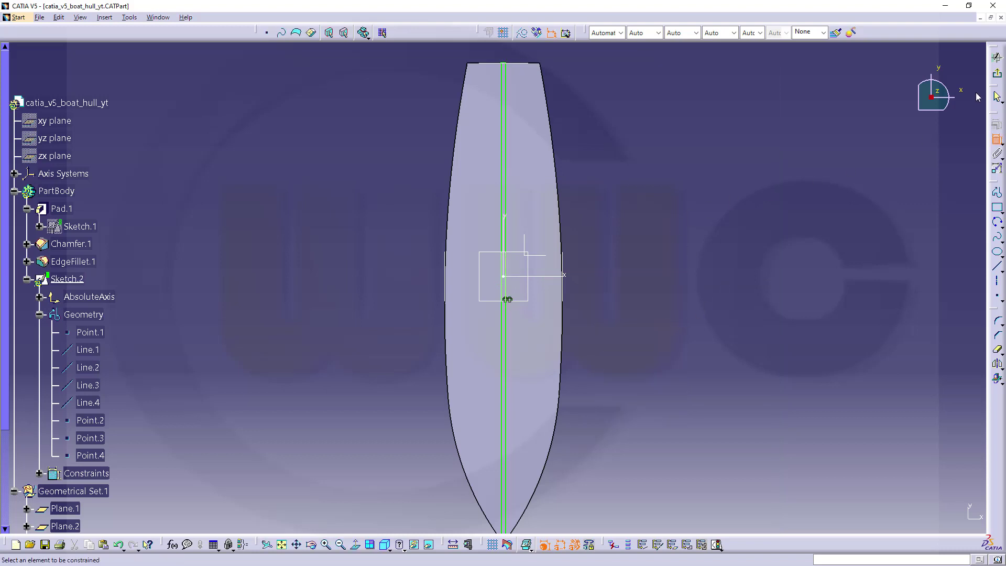
{"action": "left_click", "coordinate": [998, 76]}
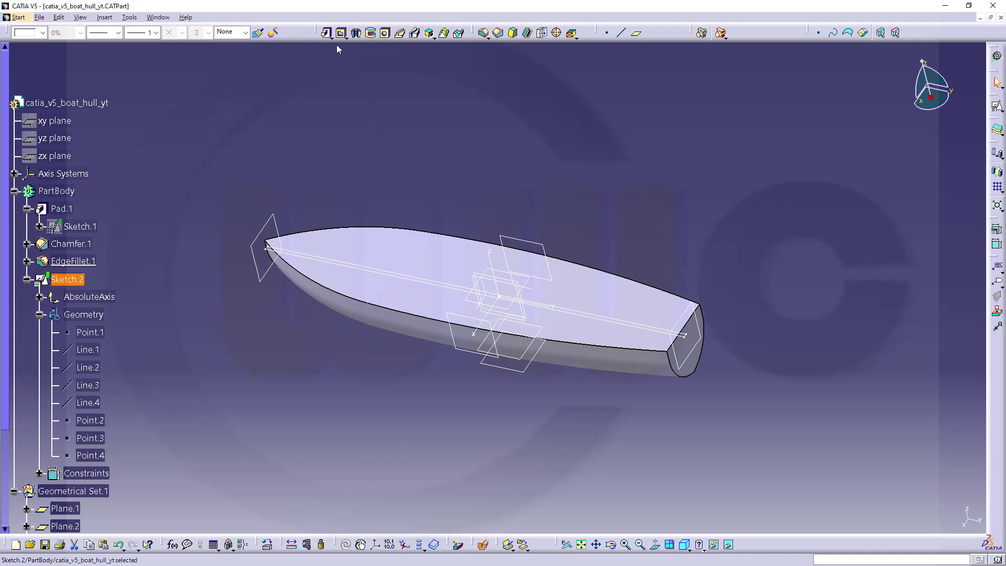
- Start a pad from the narrow centreline rectangle and set its first limit up to Plane.5
{"action": "mouse_move", "coordinate": [336, 156]}
{"action": "middle_mouse_down"}
{"action": "mouse_move", "coordinate": [377, 159]}
{"action": "mouse_move", "coordinate": [429, 89]}
{"action": "mouse_move", "coordinate": [415, 171]}
{"action": "mouse_move", "coordinate": [539, 161]}
{"action": "mouse_move", "coordinate": [525, 169]}
{"action": "mouse_move", "coordinate": [506, 147]}
{"action": "mouse_move", "coordinate": [472, 198]}
{"action": "mouse_move", "coordinate": [456, 164]}
{"action": "middle_mouse_up"}
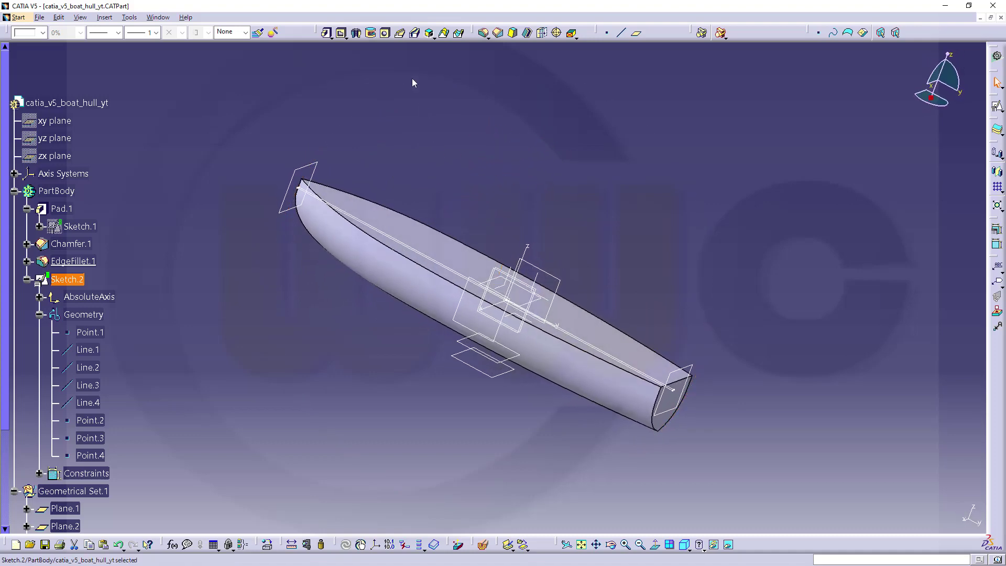
{"action": "left_click", "coordinate": [326, 33]}
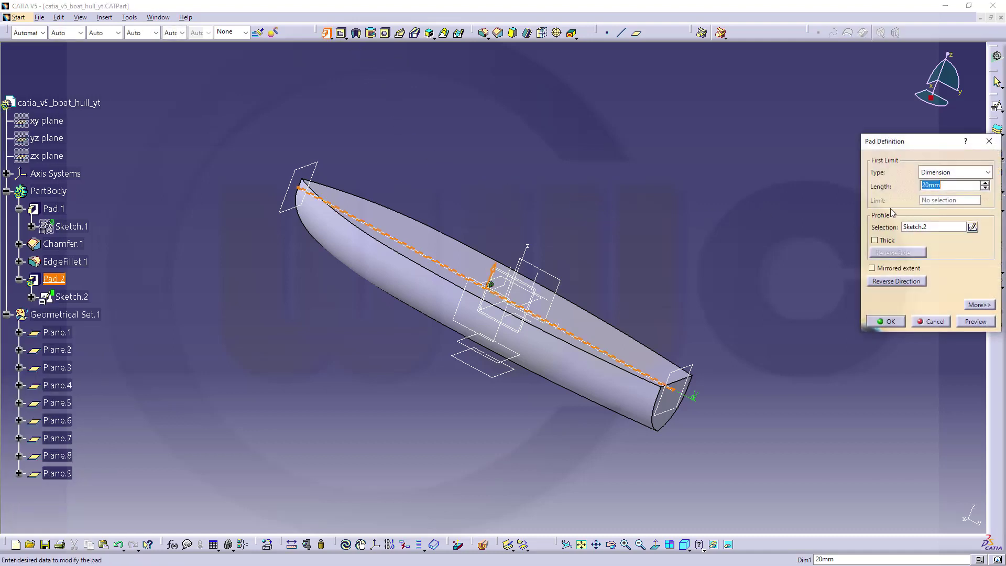
{"action": "left_click", "coordinate": [988, 172]}
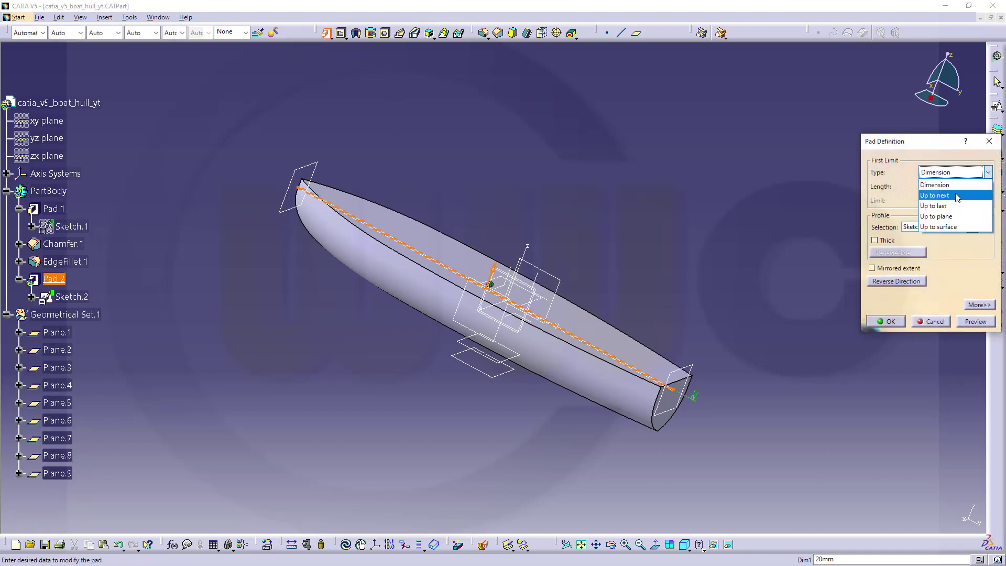
{"action": "left_click", "coordinate": [943, 216]}
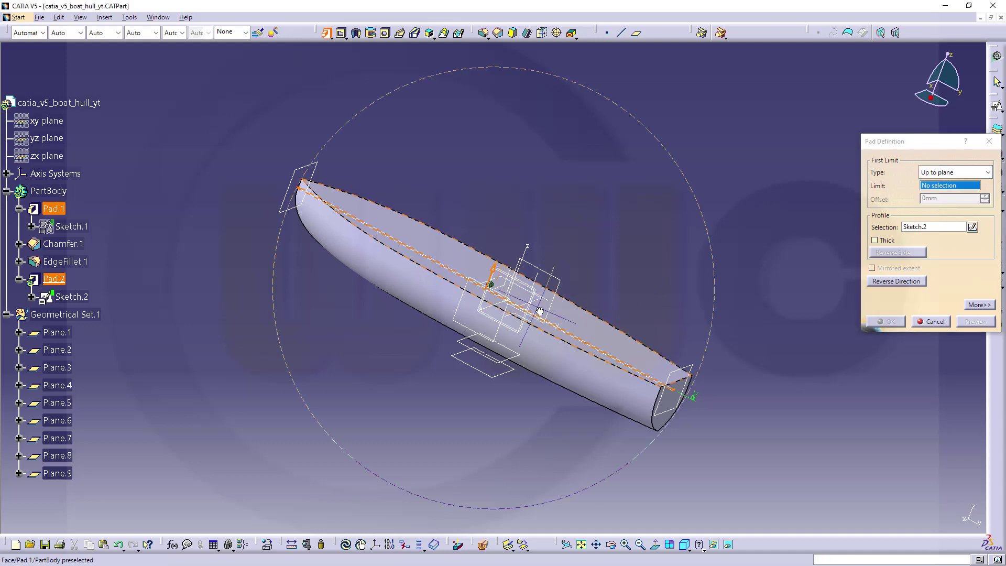
{"action": "scroll", "coordinate": [540, 303], "scroll_direction": "up", "scroll_amount": 5}
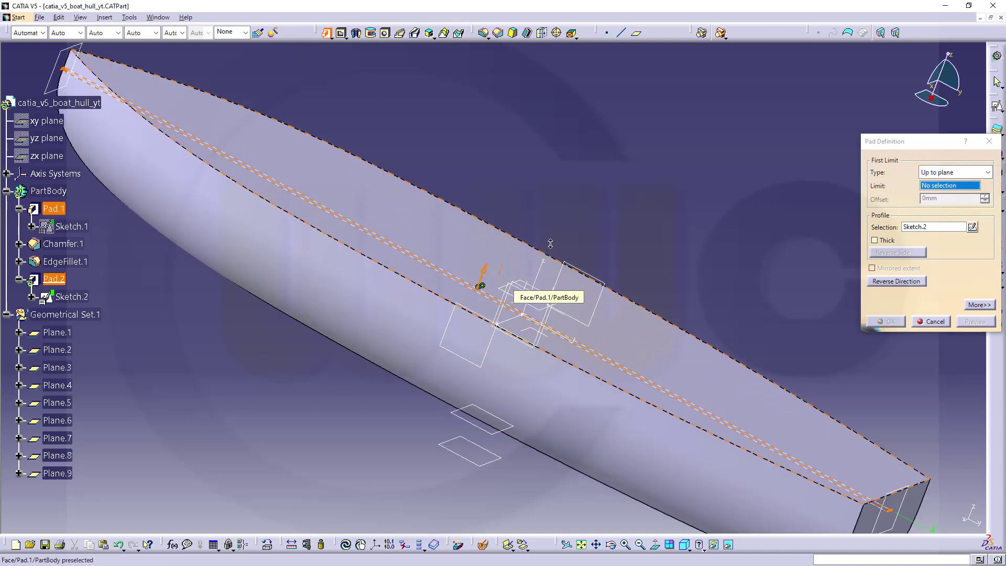
{"action": "left_click", "coordinate": [539, 307]}
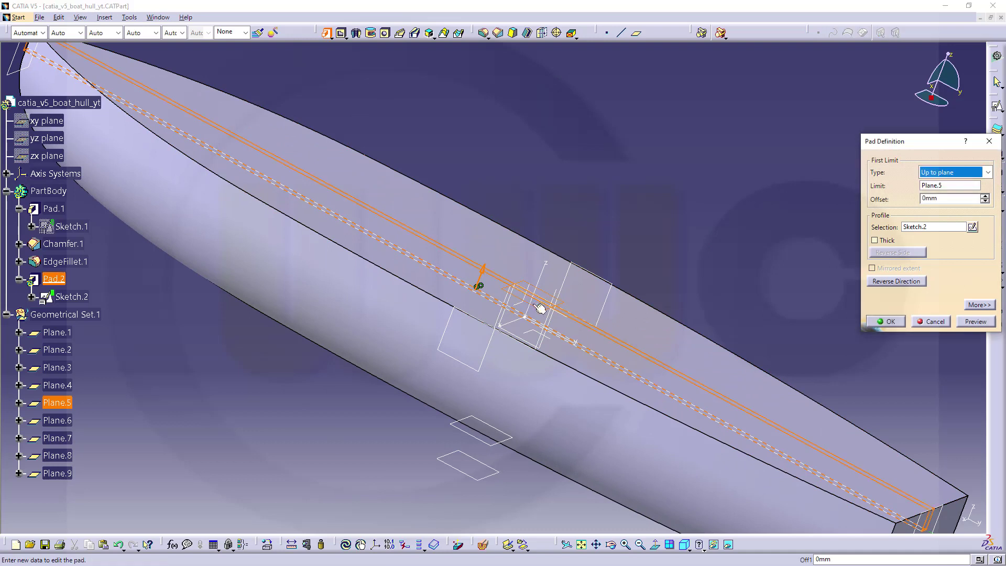
- Set the pad's second limit up to Plane.9, the lowest plane below the hull, and create the keel pad
{"action": "left_click", "coordinate": [977, 305]}
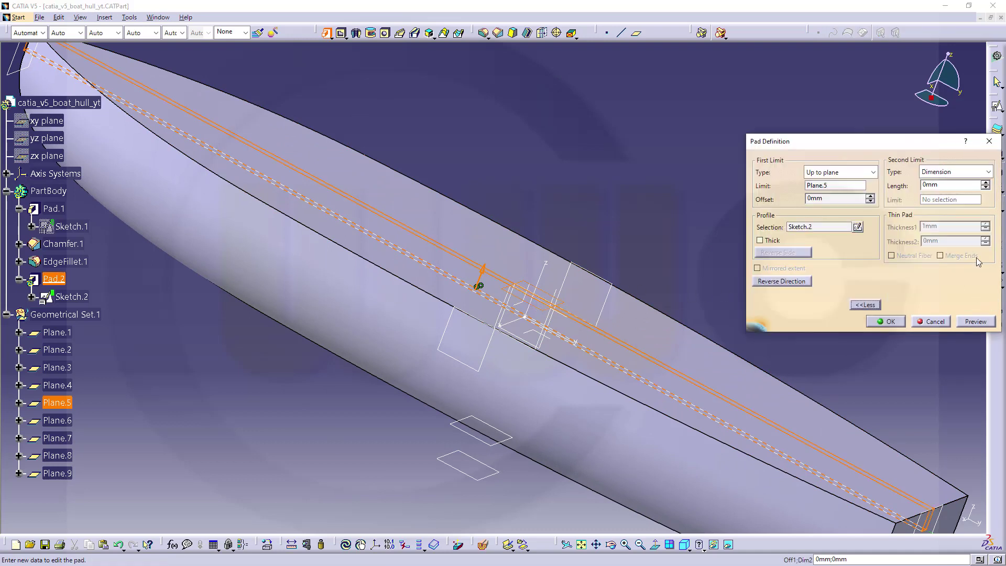
{"action": "left_click", "coordinate": [987, 172]}
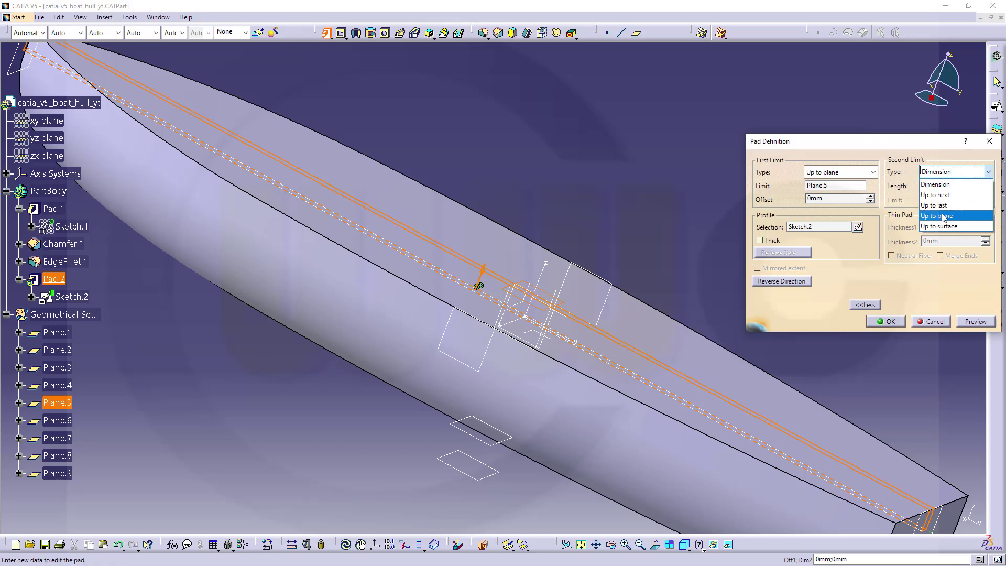
{"action": "left_click", "coordinate": [945, 210]}
{"action": "left_click", "coordinate": [475, 476]}
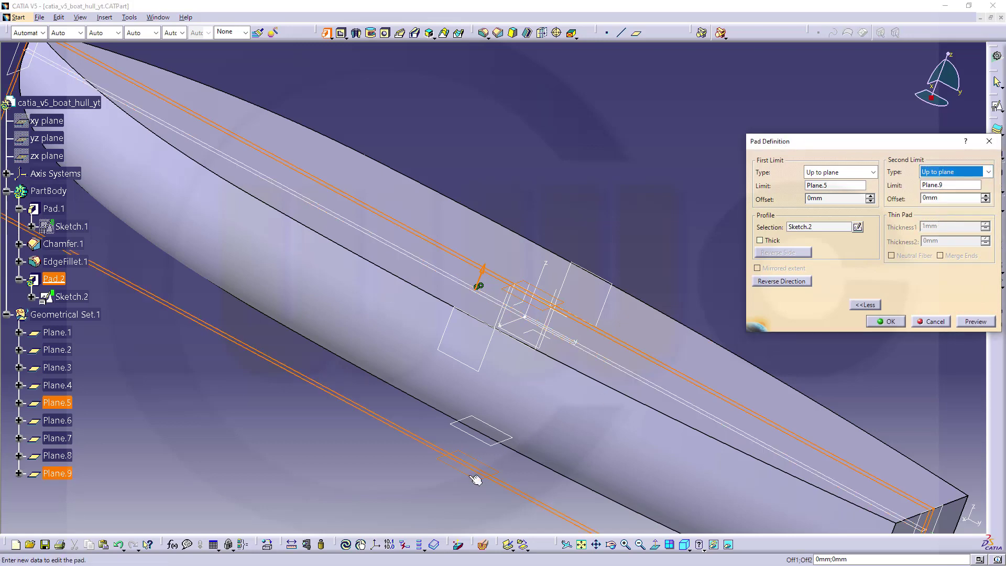
{"action": "left_click", "coordinate": [886, 321]}
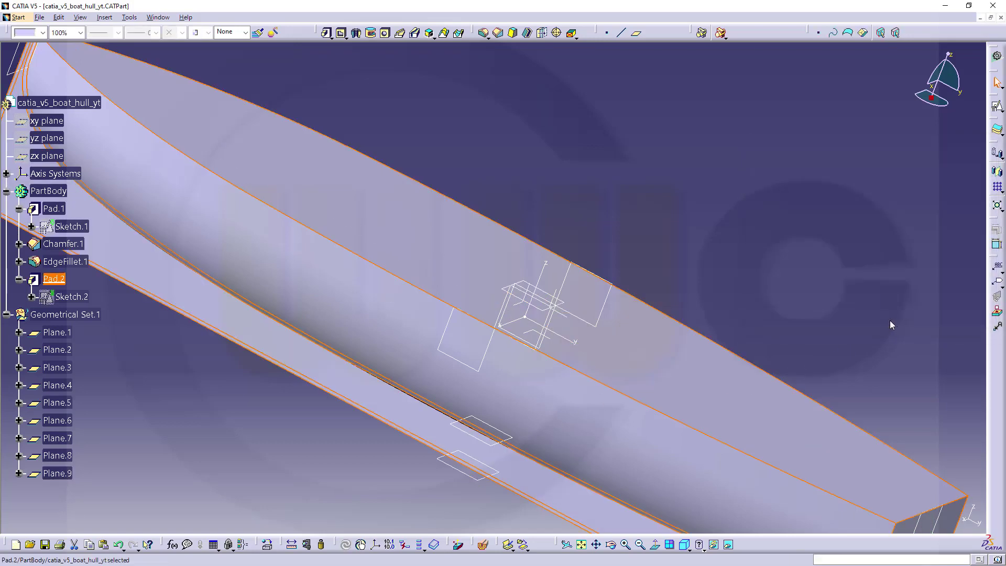
- Fillet the keel's lower corner edge at the bow with a radius of 1350 mm
{"action": "middle_click_drag", "start_coordinate": [891, 321], "coordinate": [438, 263]}
{"action": "middle_click_drag", "start_coordinate": [314, 318], "coordinate": [351, 276]}
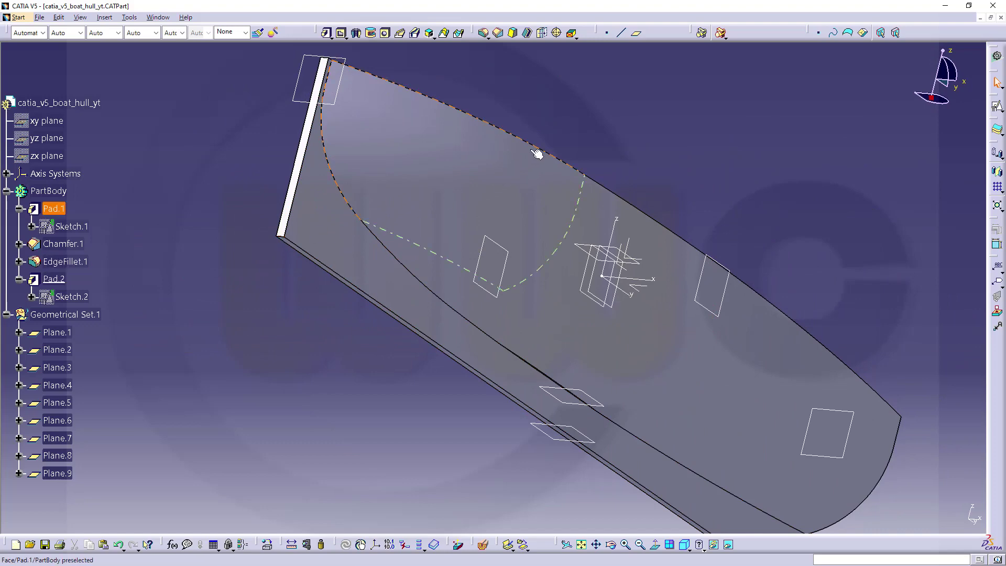
{"action": "left_click", "coordinate": [483, 34]}
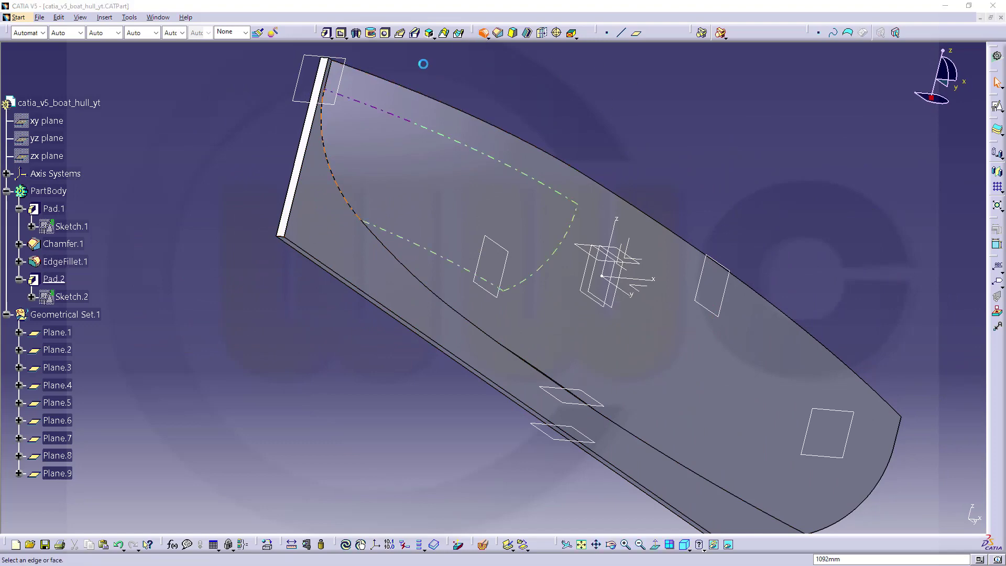
{"action": "middle_click_drag", "start_coordinate": [281, 281], "coordinate": [328, 257]}
{"action": "left_click", "coordinate": [372, 280]}
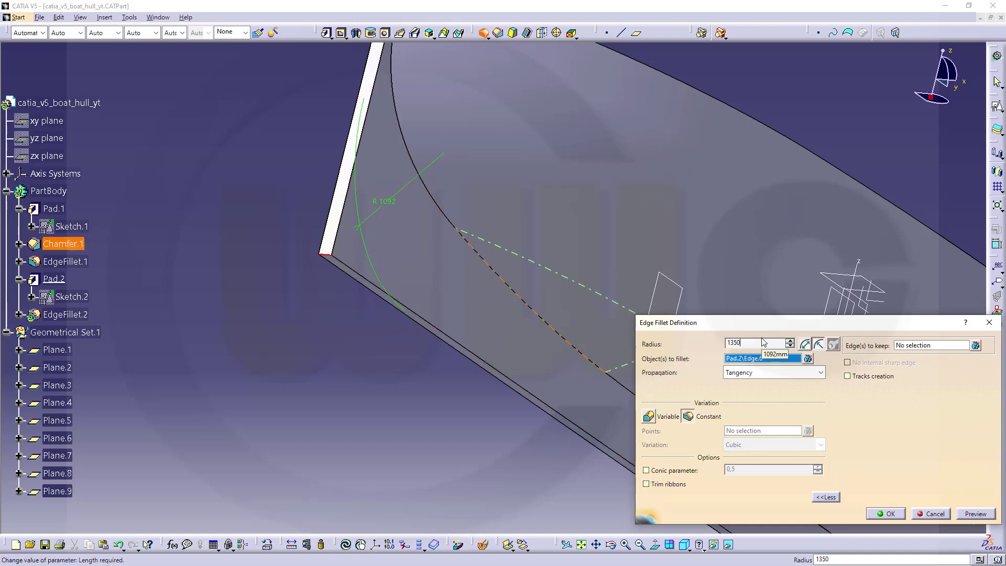
{"action": "key", "text": "Return"}
- Set up a 5000 mm edge fillet on the five edges where one side of the hull meets the keel
{"action": "middle_click_drag", "start_coordinate": [483, 242], "coordinate": [468, 308]}
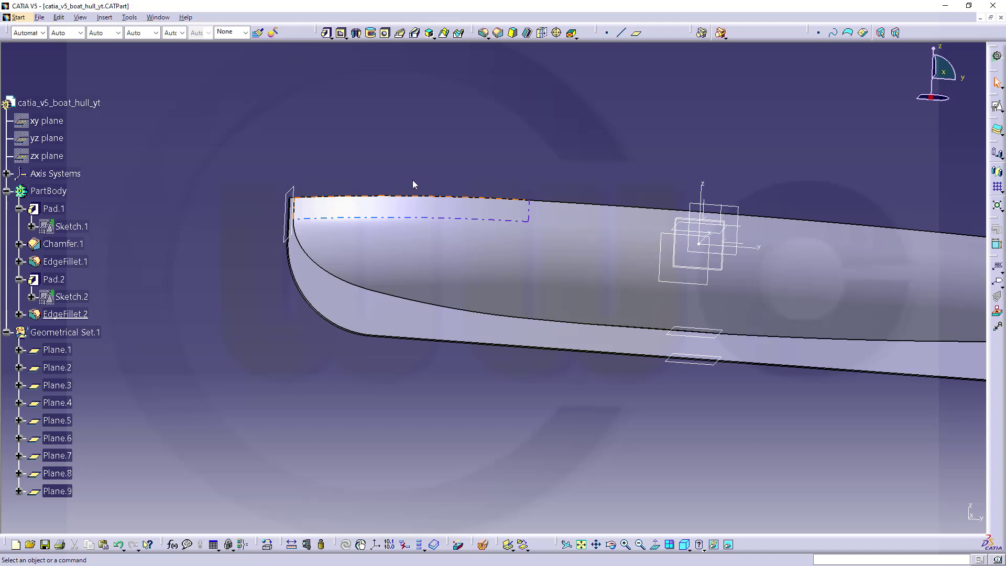
{"action": "left_click", "coordinate": [483, 33]}
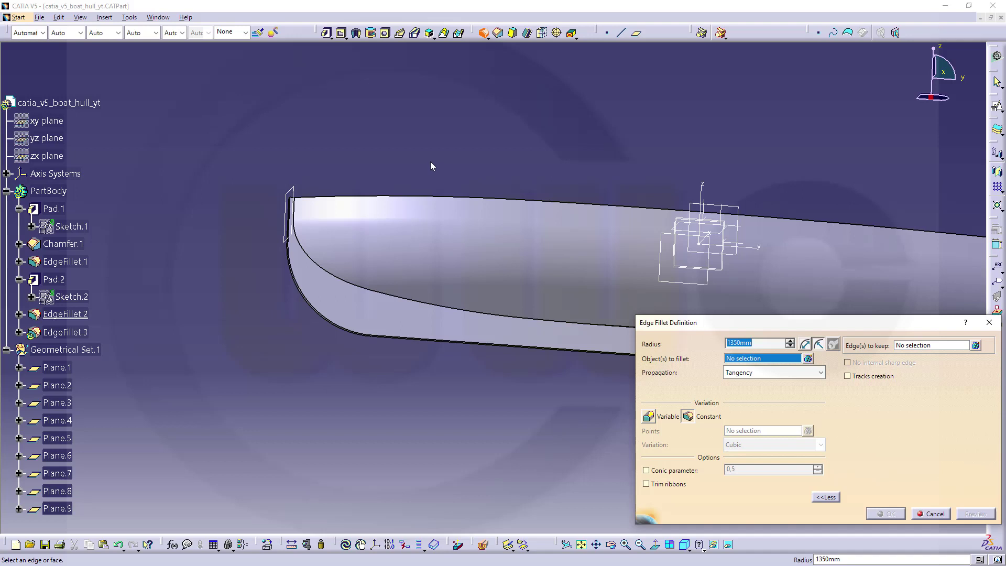
{"action": "middle_click_drag", "start_coordinate": [492, 157], "coordinate": [375, 112]}
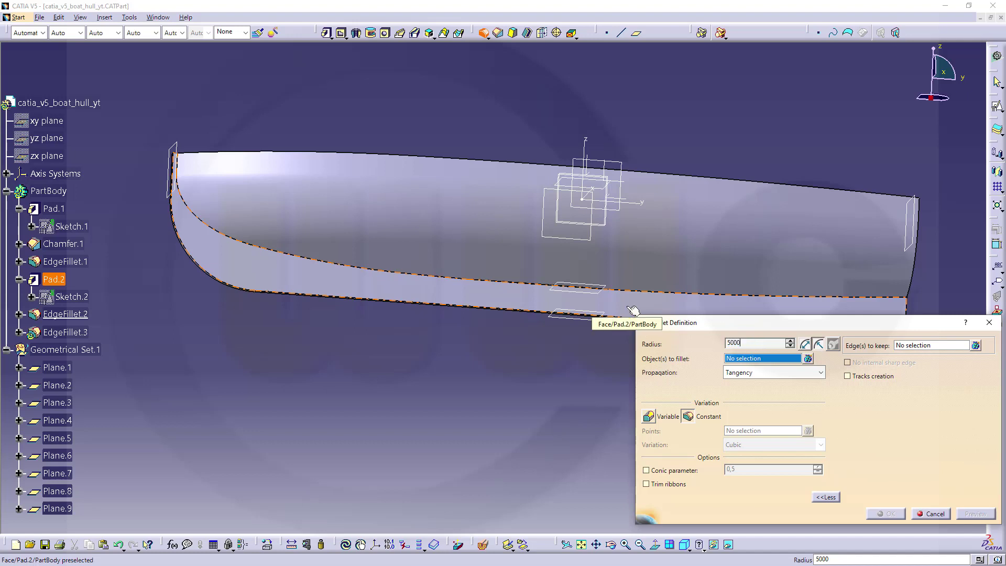
{"action": "key", "text": "Return"}
{"action": "middle_click_drag", "start_coordinate": [526, 377], "coordinate": [451, 322]}
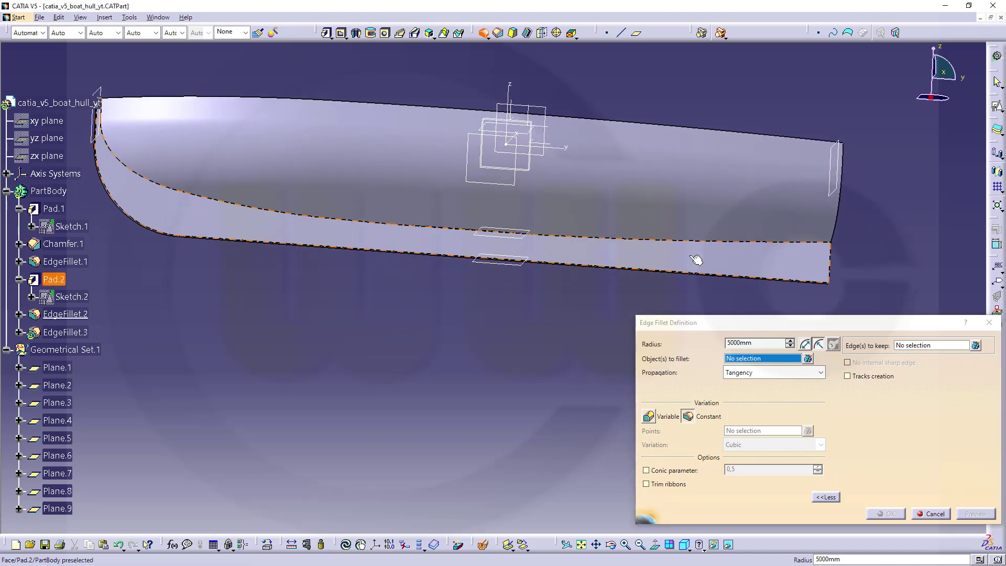
{"action": "left_click", "coordinate": [708, 240]}
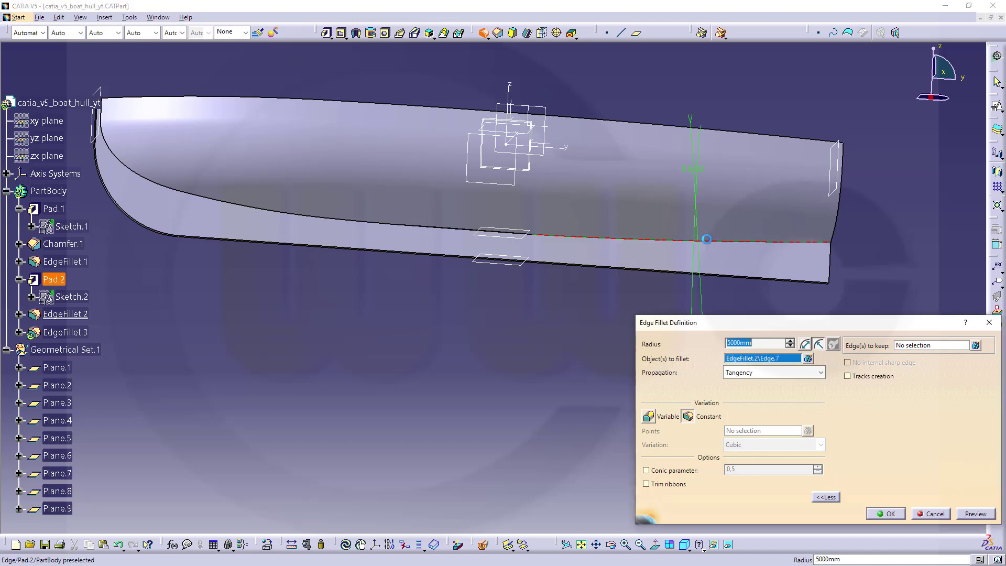
{"action": "left_click", "coordinate": [416, 231]}
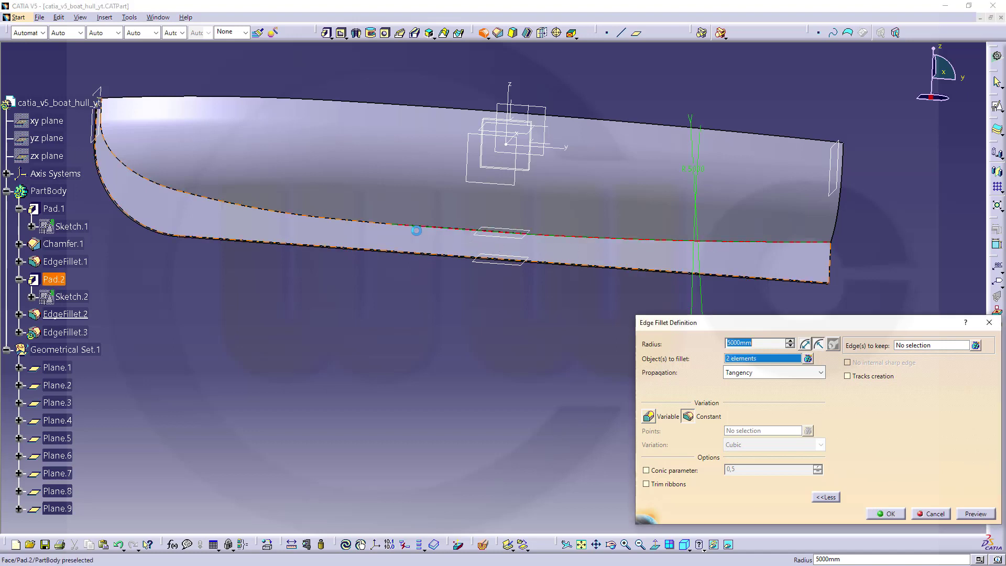
{"action": "left_click", "coordinate": [366, 226]}
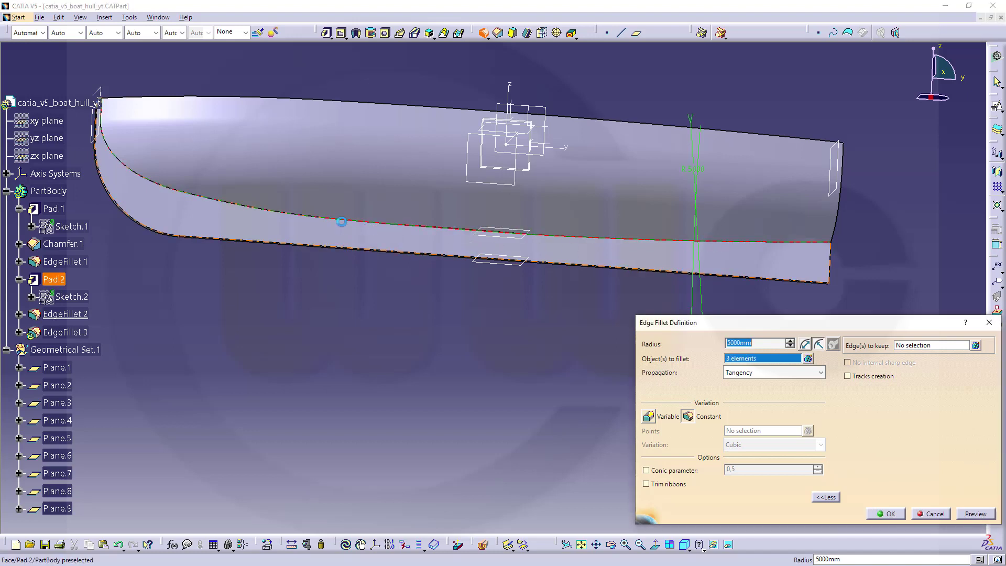
{"action": "left_click", "coordinate": [278, 214]}
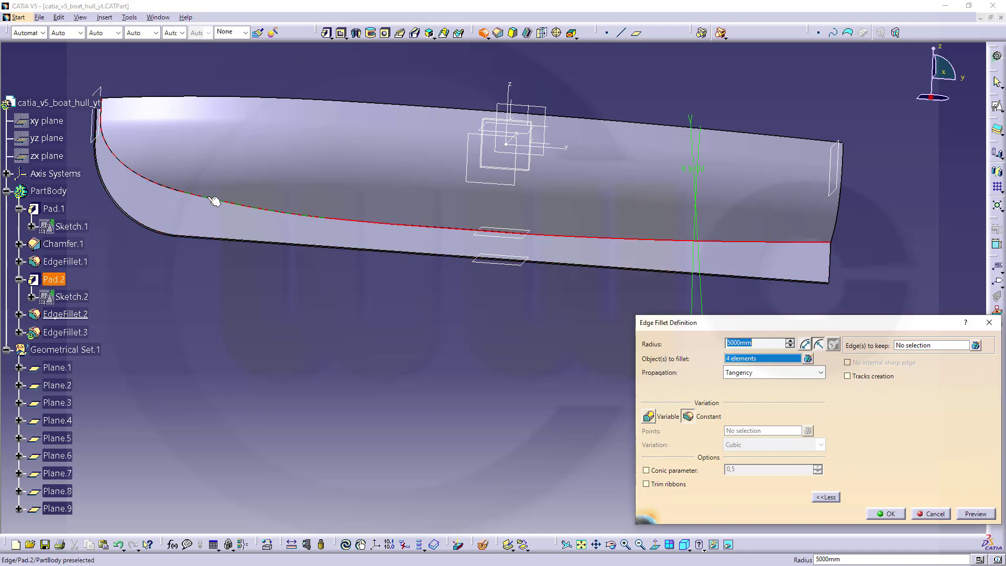
{"action": "left_click", "coordinate": [163, 187]}
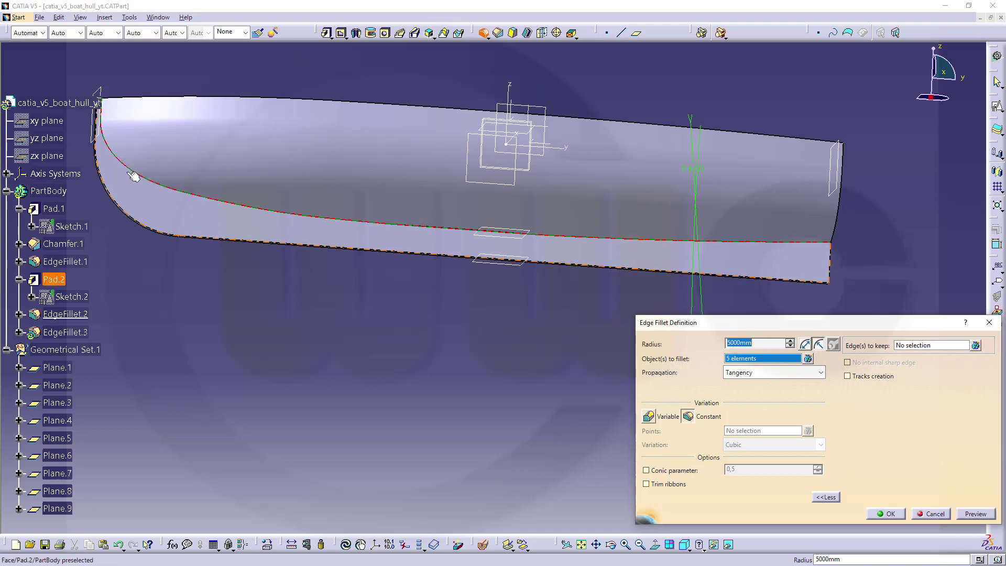
{"action": "middle_click_drag", "start_coordinate": [404, 196], "coordinate": [419, 242]}
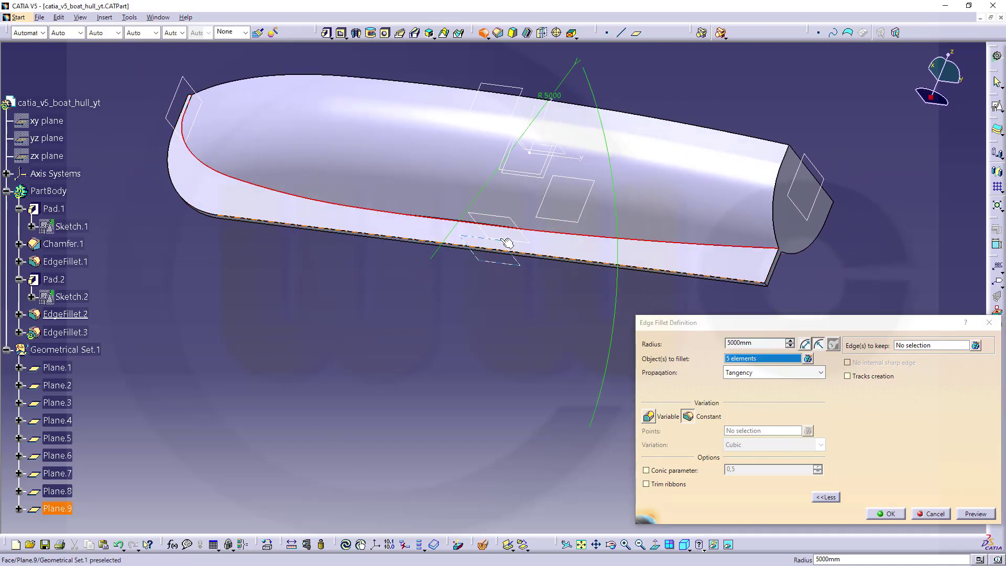
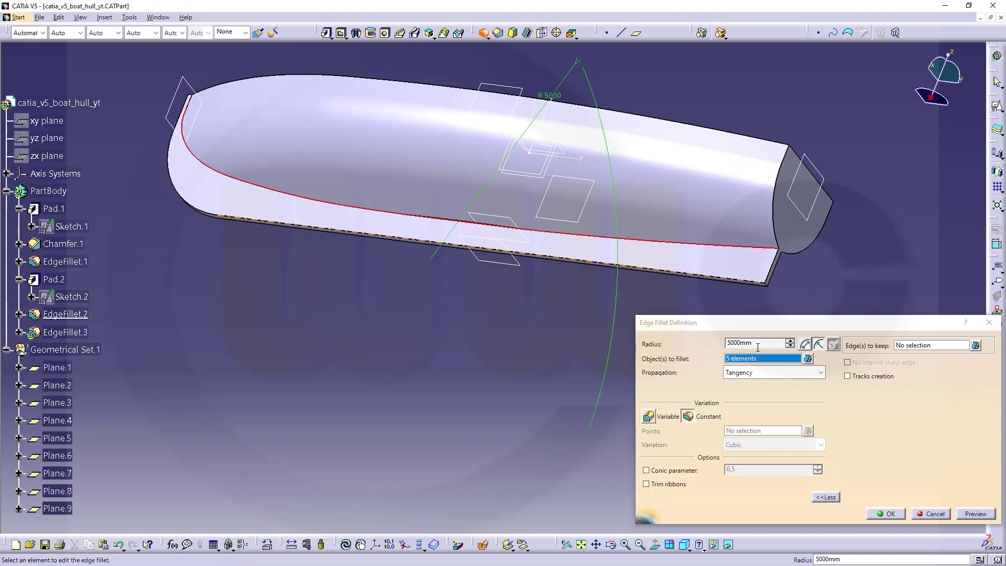
- Set the keel's outer bottom edge on that side as the edge to keep, preview the fillet and apply it
{"action": "left_click", "coordinate": [922, 346]}
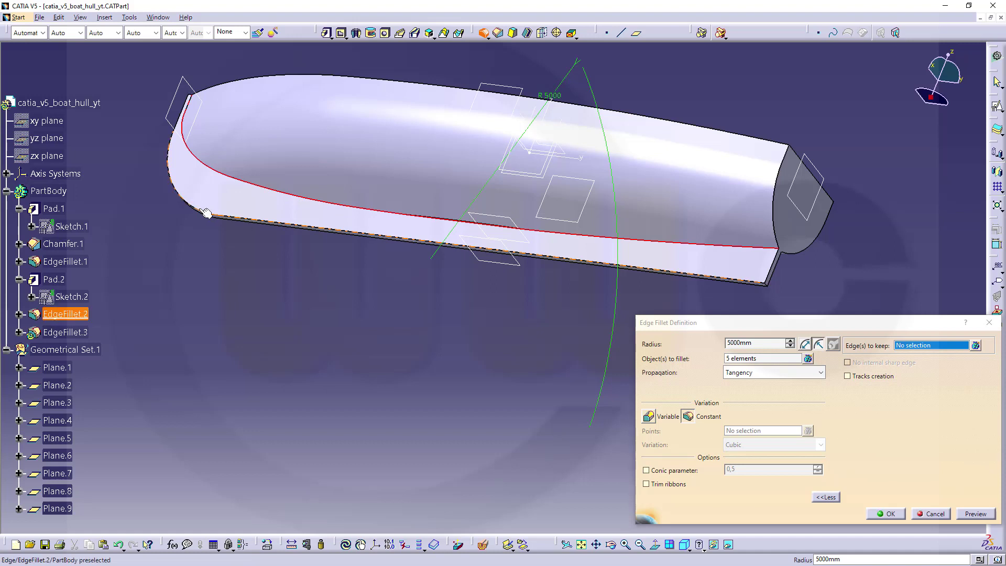
{"action": "left_click", "coordinate": [184, 197]}
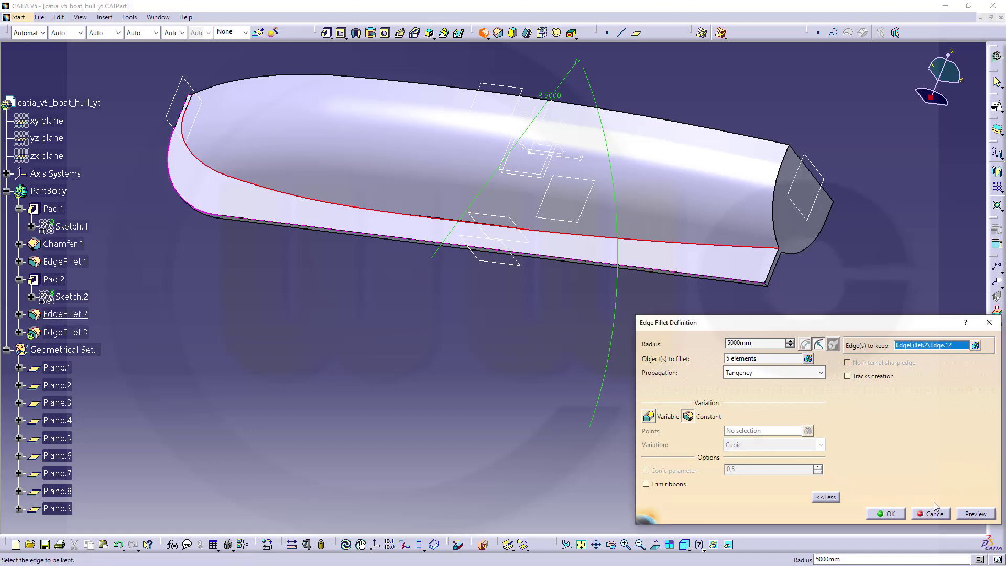
{"action": "left_click", "coordinate": [975, 514]}
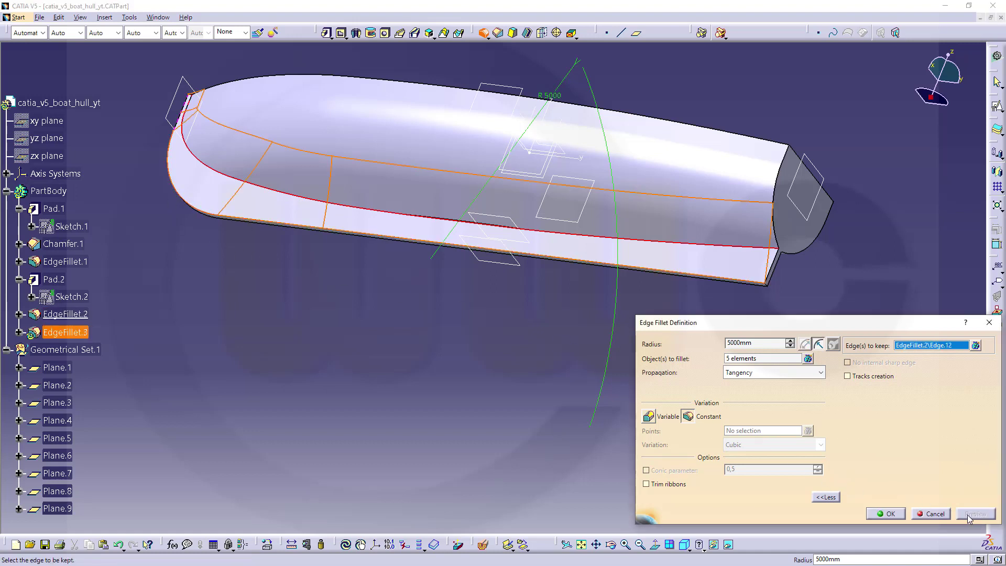
{"action": "left_click", "coordinate": [888, 514]}
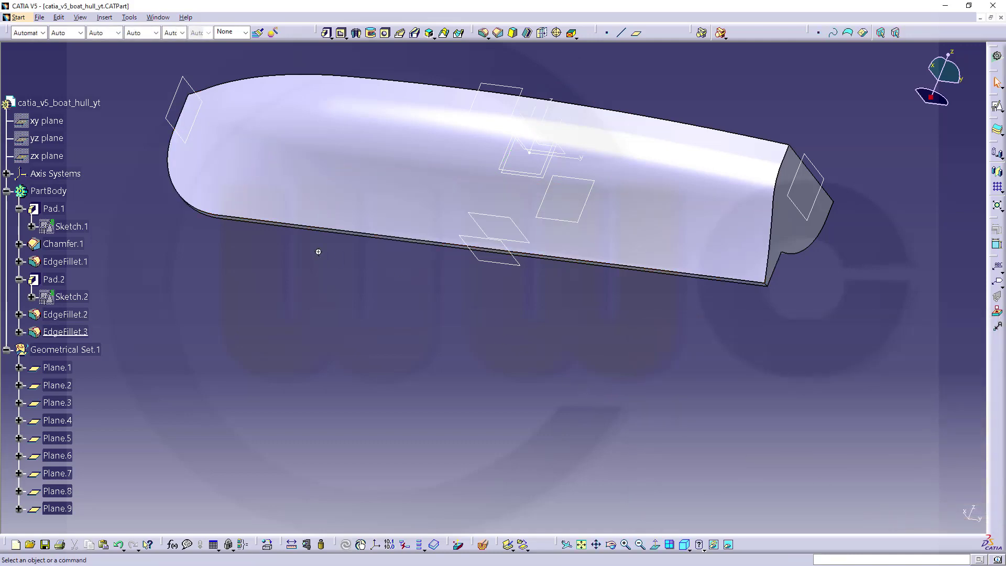
- Start another edge fillet for the junction between the keel and the hull's opposite side
{"action": "middle_click_drag", "start_coordinate": [317, 252], "coordinate": [682, 256]}
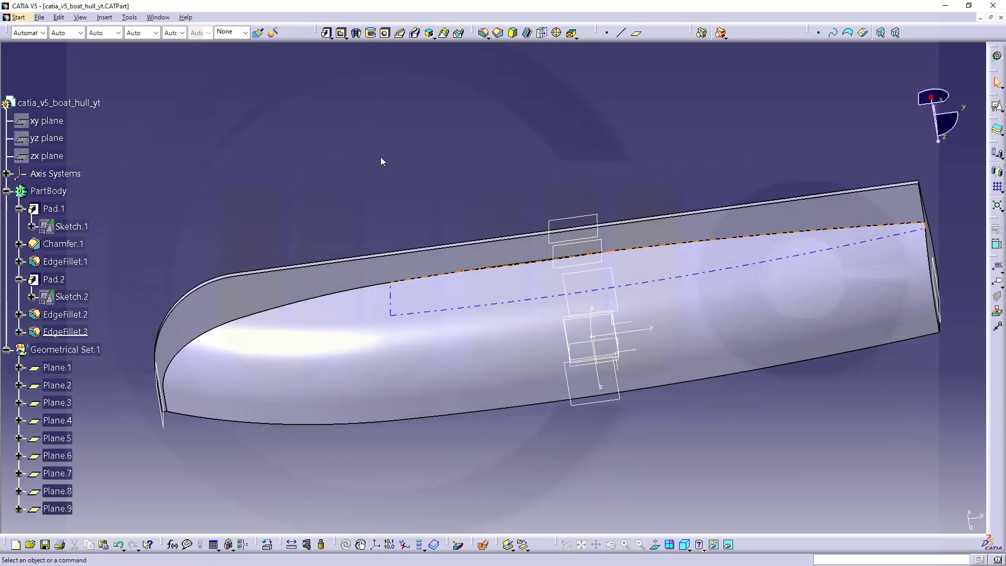
{"action": "left_click", "coordinate": [483, 32]}
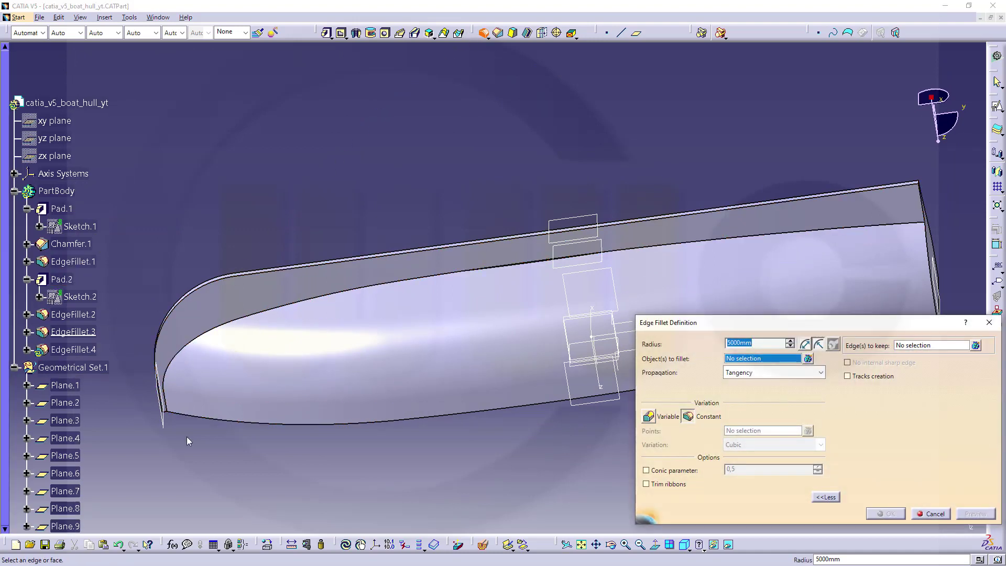
- Select the inner hull edge at the bow between the side band and hull surface for the 5000 mm edge fillet
{"action": "middle_click_drag", "start_coordinate": [492, 353], "coordinate": [227, 306]}
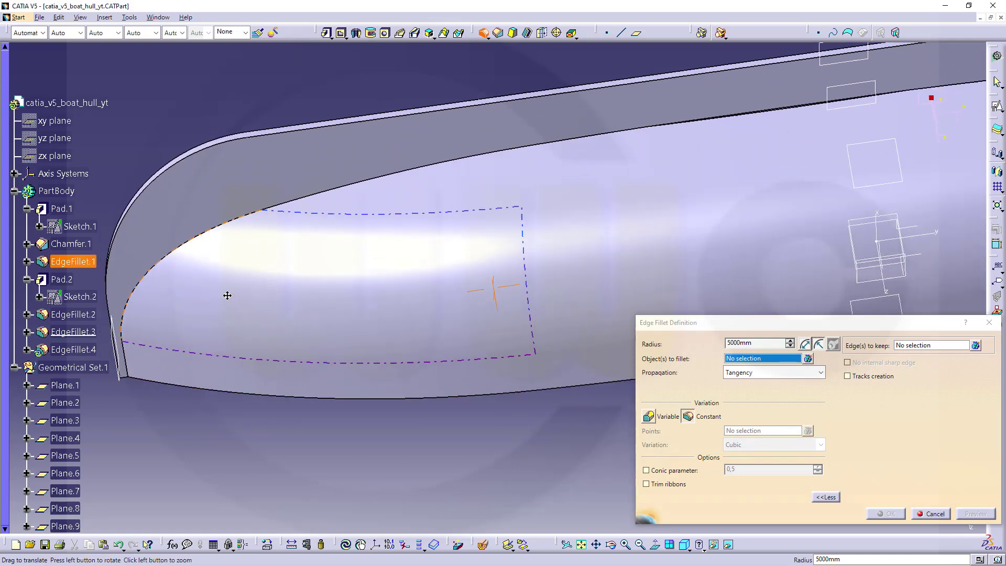
{"action": "middle_click", "coordinate": [227, 306]}
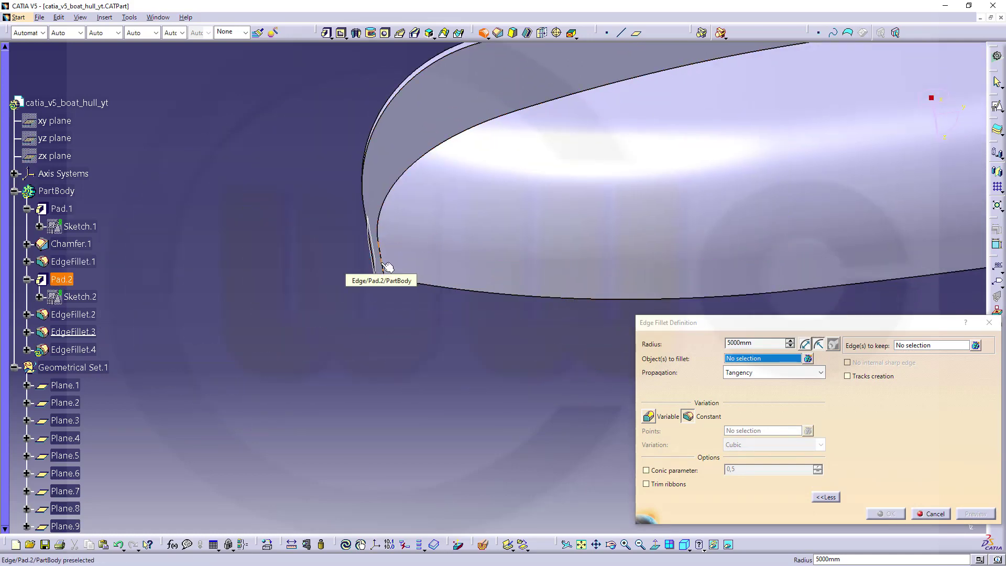
{"action": "left_click", "coordinate": [381, 263]}
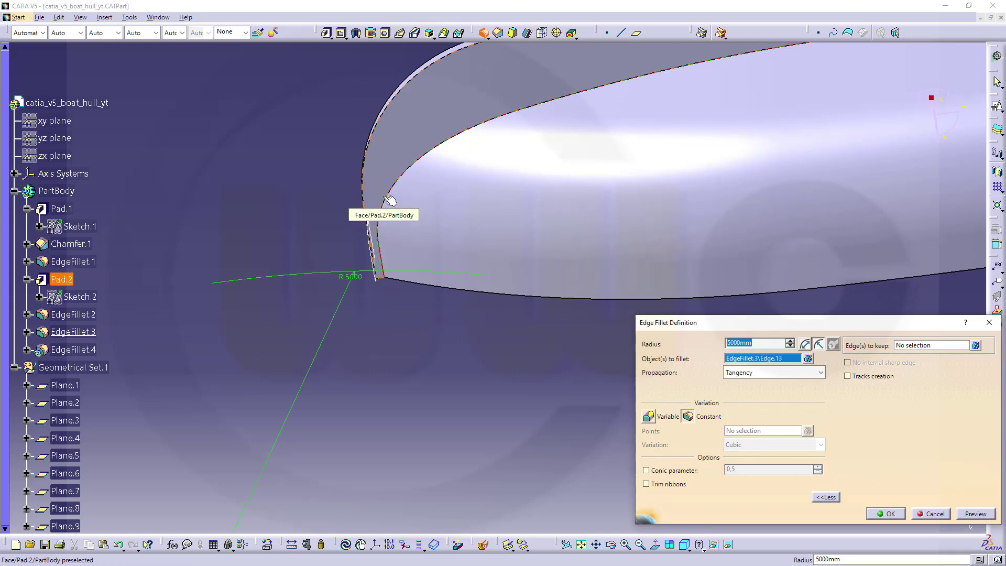
{"action": "left_click", "coordinate": [433, 151]}
{"action": "middle_click_drag", "start_coordinate": [559, 168], "coordinate": [741, 144]}
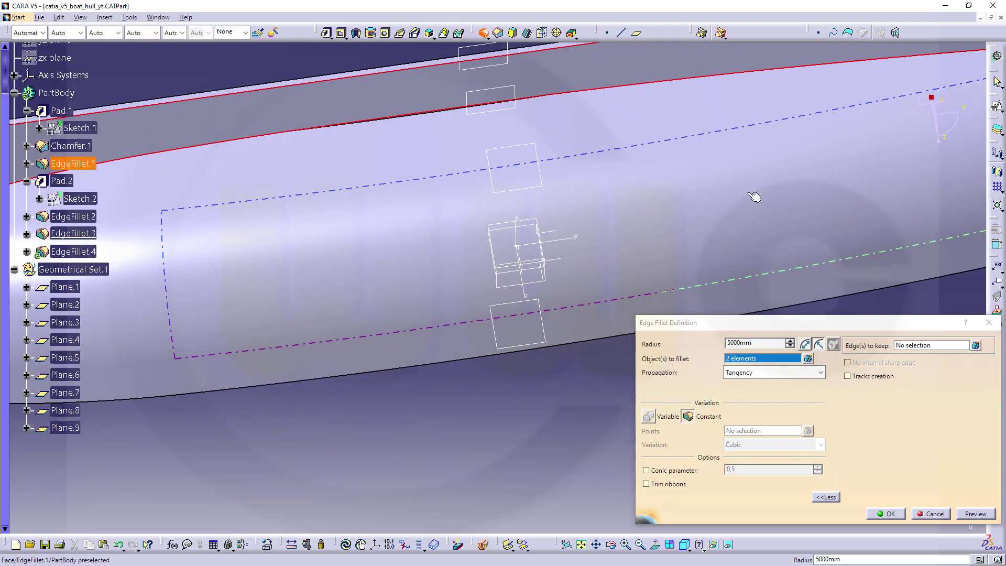
{"action": "left_click", "coordinate": [807, 361]}
{"action": "left_click", "coordinate": [923, 462]}
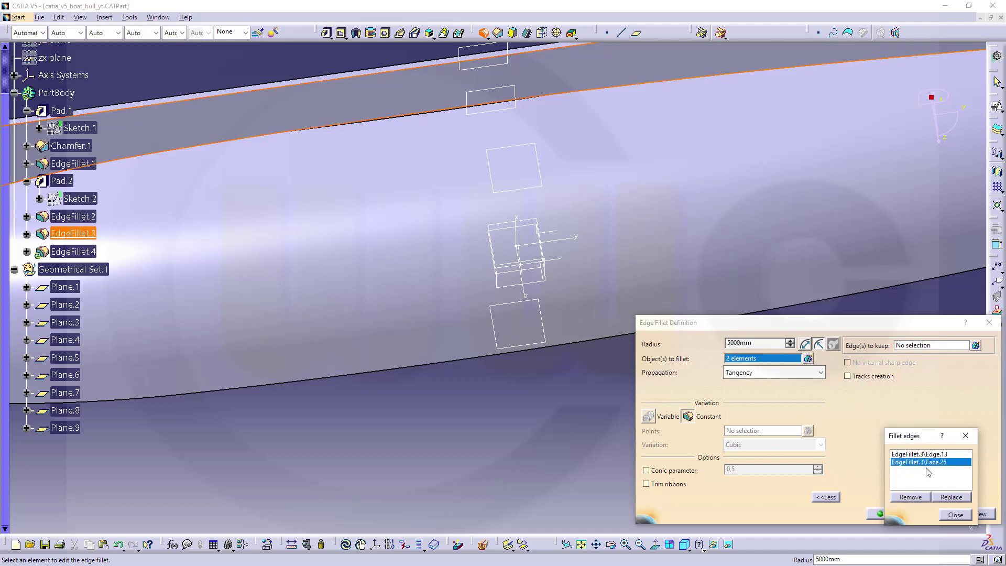
{"action": "left_click", "coordinate": [919, 498]}
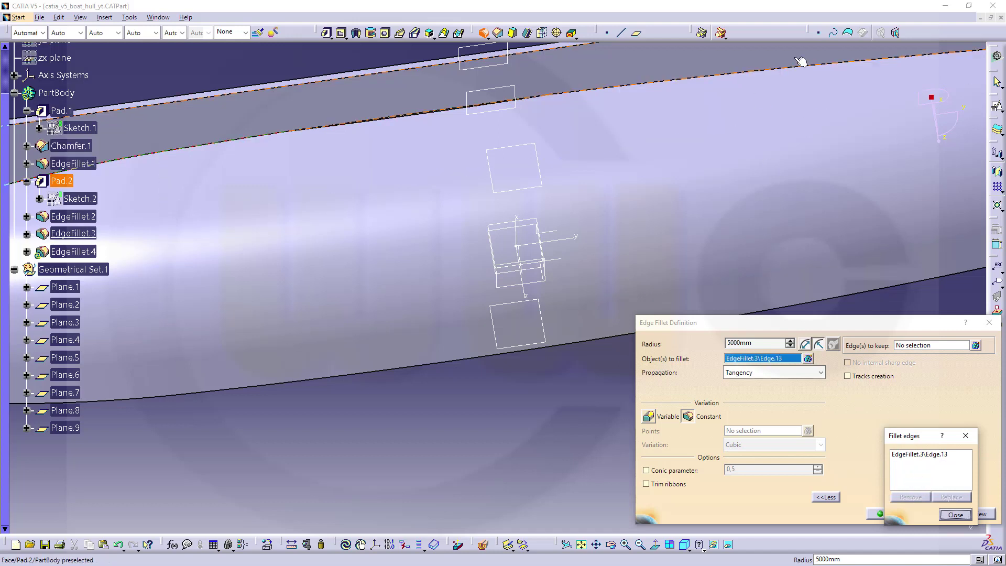
- Restrict selection to curves, add the two remaining segments along the inner hull edge up to the stern to the fillet, and release the filter
{"action": "left_click", "coordinate": [832, 35]}
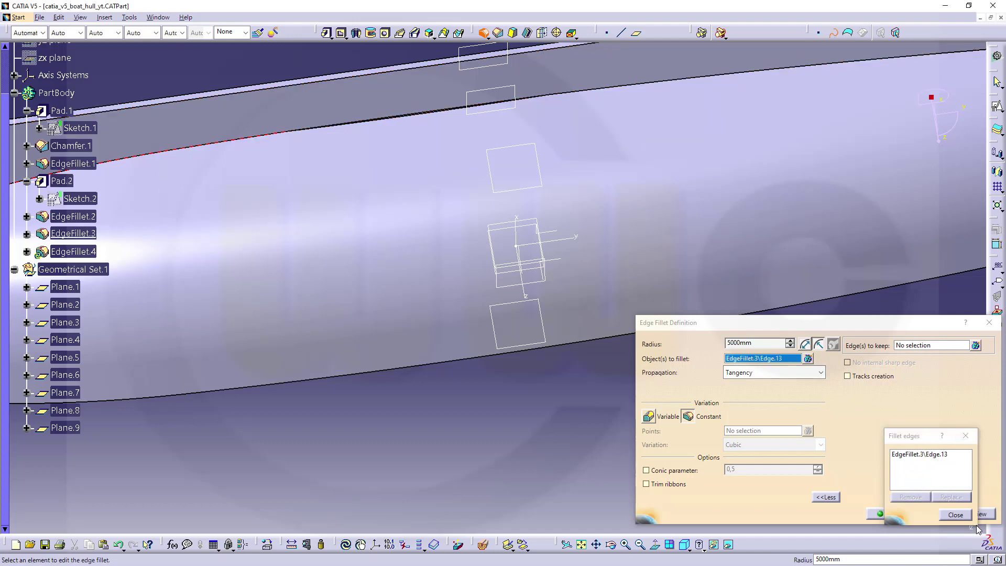
{"action": "left_click", "coordinate": [954, 515]}
{"action": "middle_click_drag", "start_coordinate": [184, 182], "coordinate": [512, 206]}
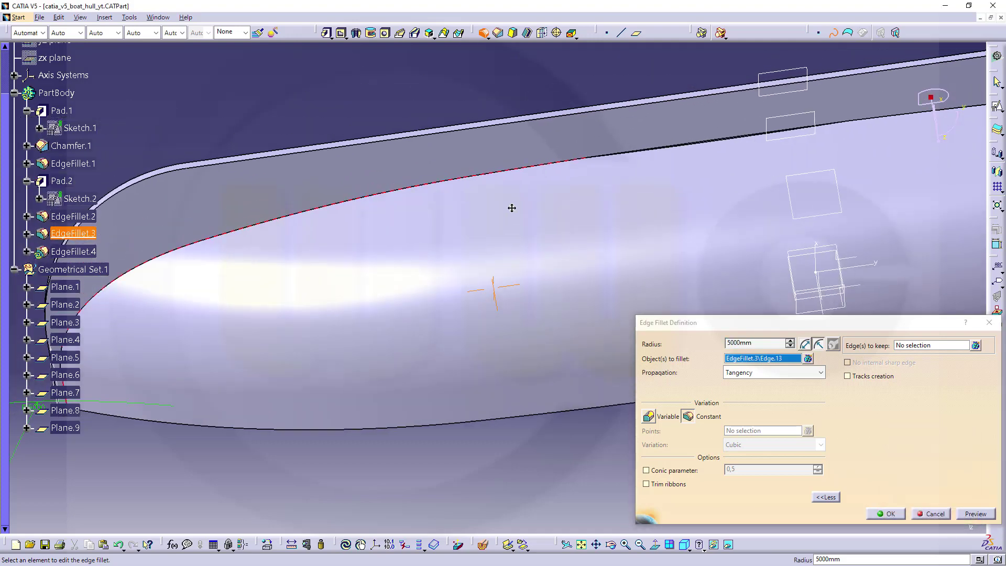
{"action": "left_click", "coordinate": [621, 152]}
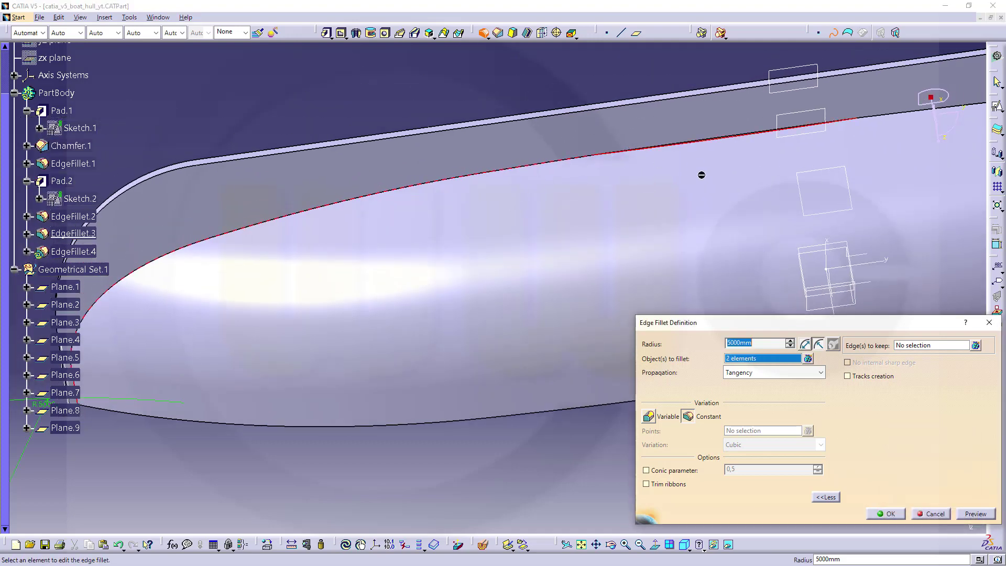
{"action": "middle_click_drag", "start_coordinate": [700, 173], "coordinate": [133, 304]}
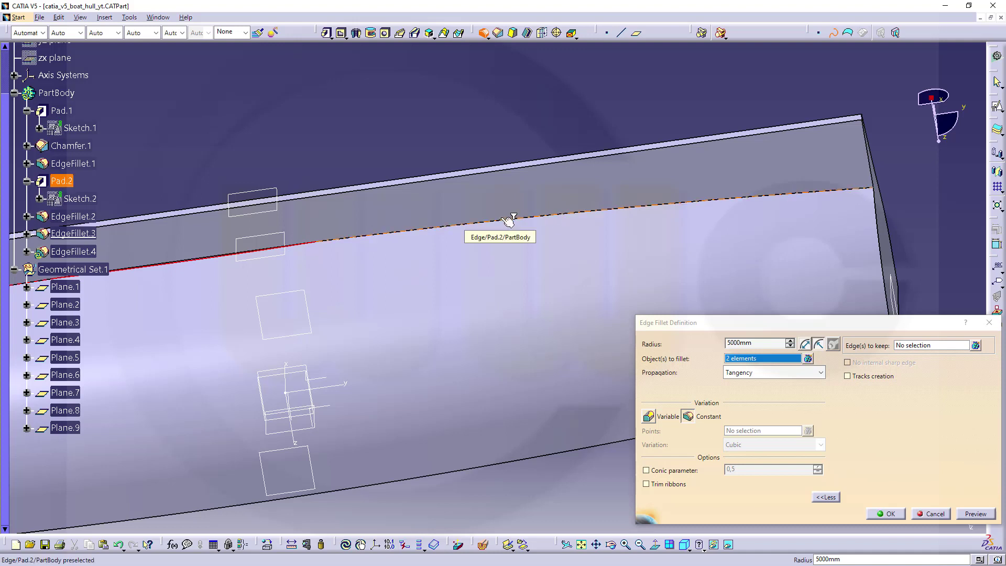
{"action": "left_click", "coordinate": [529, 219]}
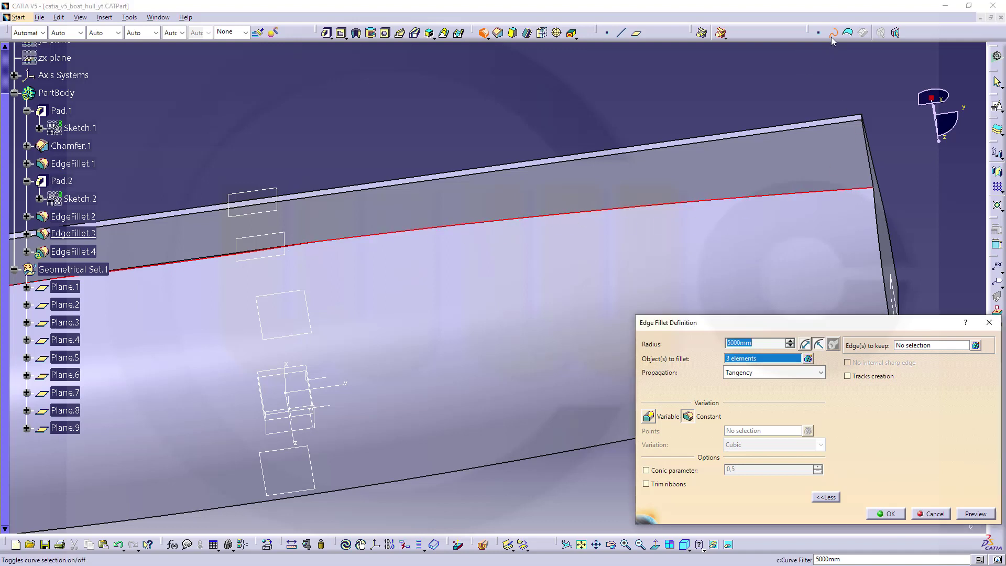
{"action": "left_click", "coordinate": [858, 108]}
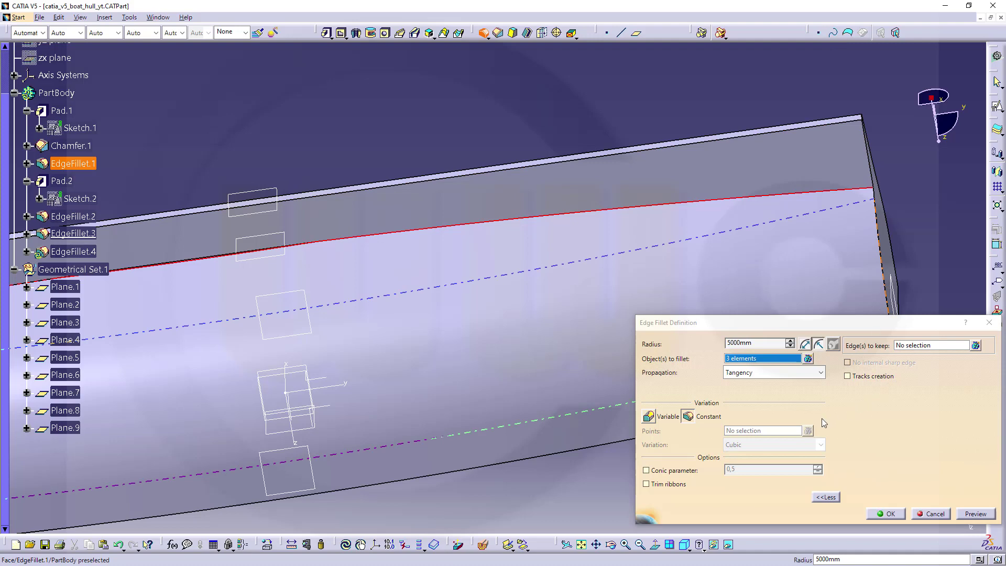
- Set the long outer hull edge and the rounded bow edge as edges to keep, and create the 5000 mm edge fillet
{"action": "left_click", "coordinate": [913, 346]}
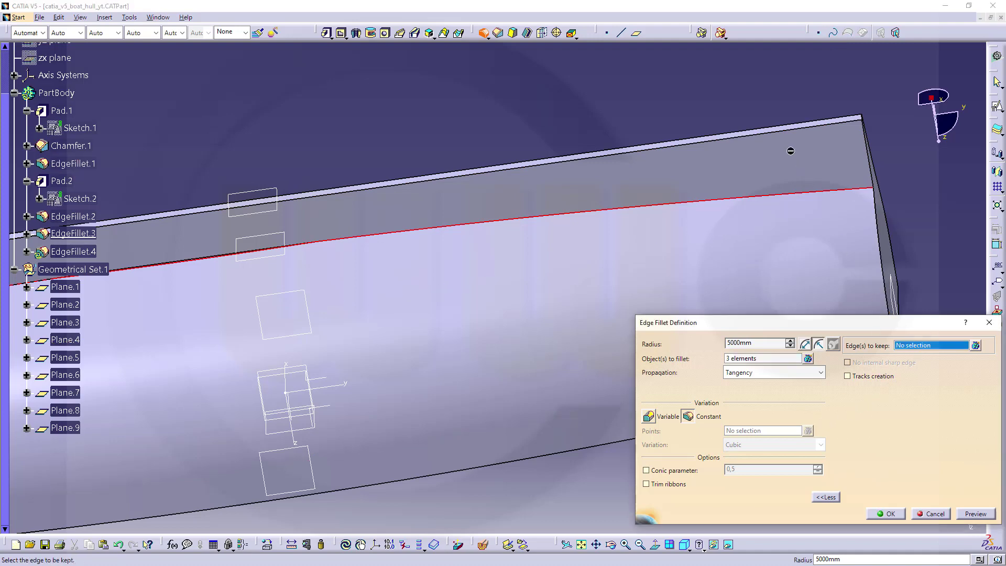
{"action": "left_click", "coordinate": [761, 132]}
{"action": "middle_click_drag", "start_coordinate": [577, 238], "coordinate": [972, 157]}
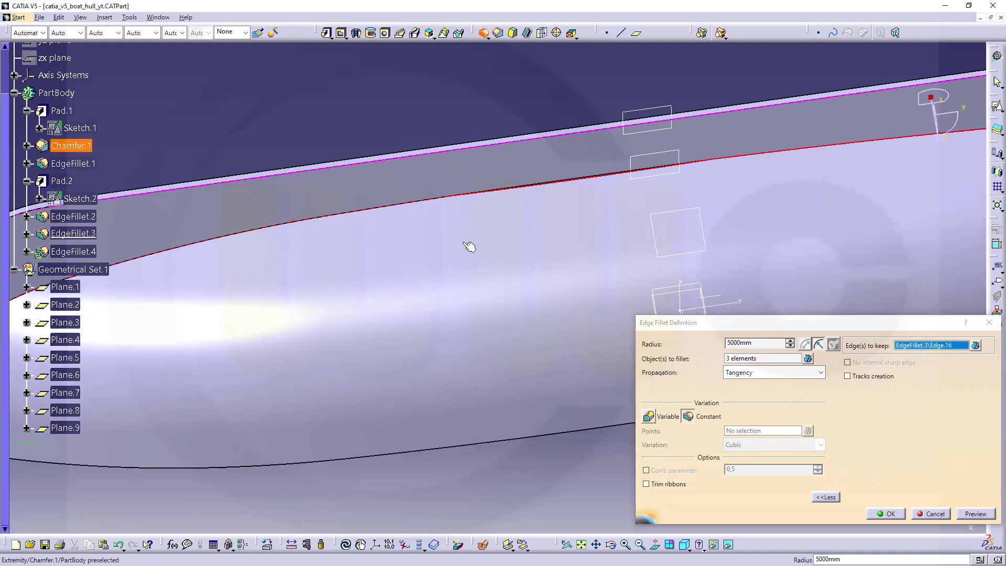
{"action": "middle_click_drag", "start_coordinate": [470, 247], "coordinate": [779, 168]}
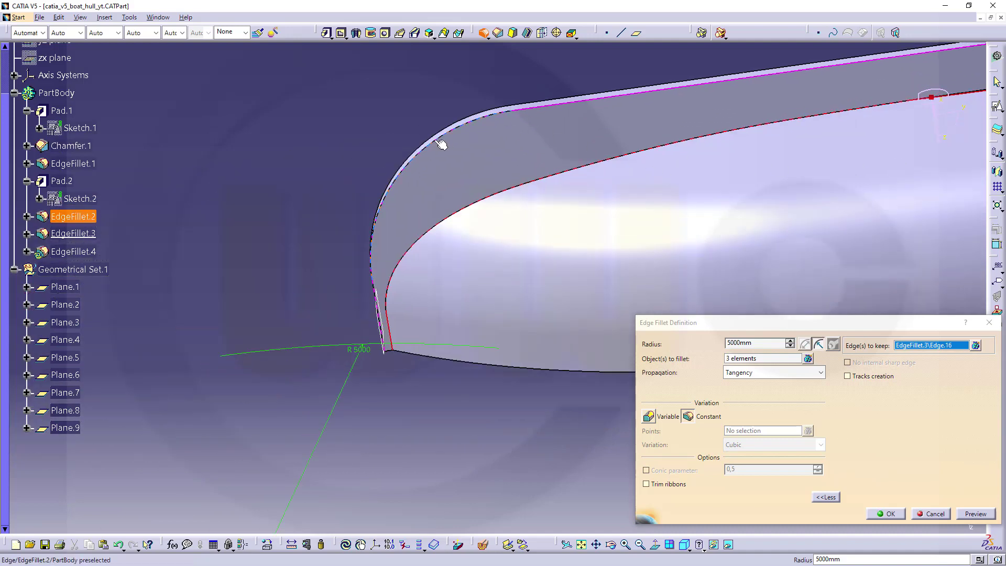
{"action": "left_click", "coordinate": [445, 145]}
{"action": "middle_click_drag", "start_coordinate": [387, 353], "coordinate": [418, 231]}
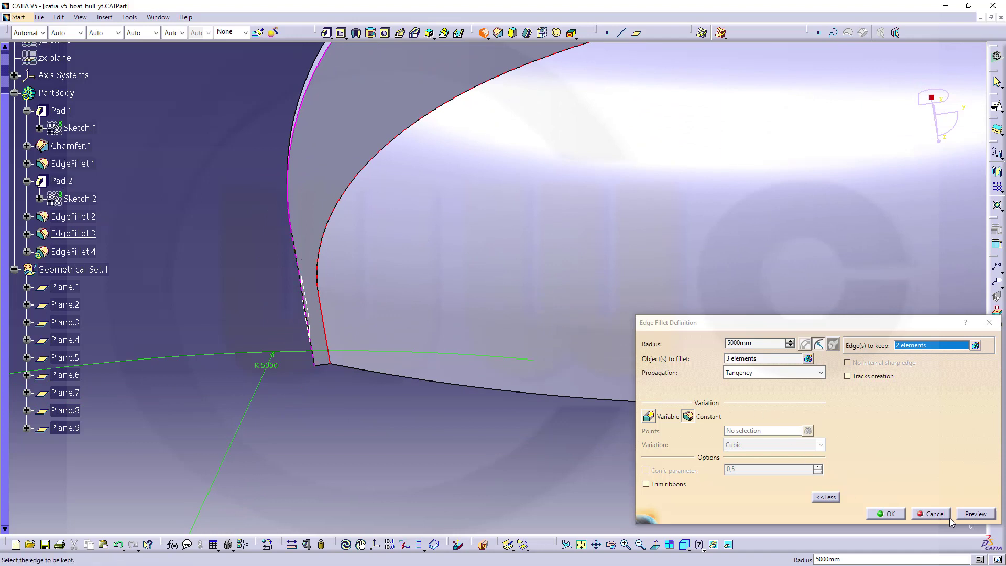
{"action": "left_click", "coordinate": [976, 514]}
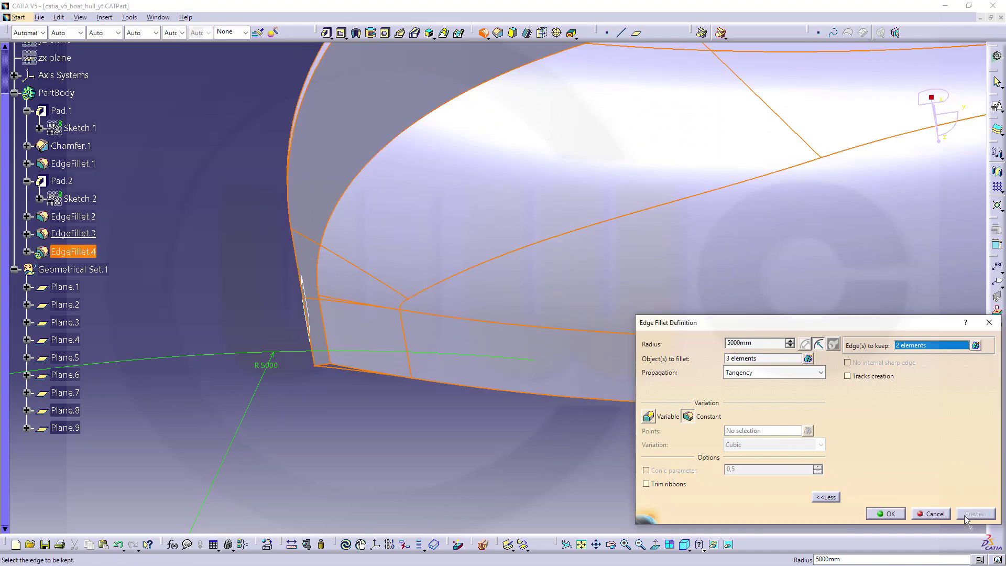
{"action": "left_click", "coordinate": [883, 513]}
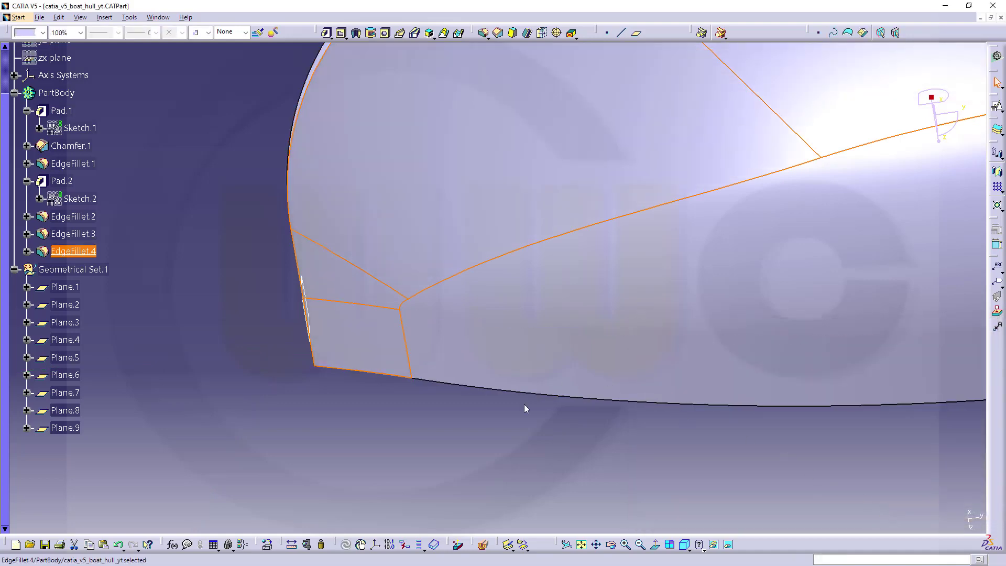
- Create a positioned sketch on the YZ plane of the absolute axis system
{"action": "middle_click_drag", "start_coordinate": [523, 404], "coordinate": [579, 146]}
{"action": "middle_click_drag", "start_coordinate": [688, 266], "coordinate": [524, 293]}
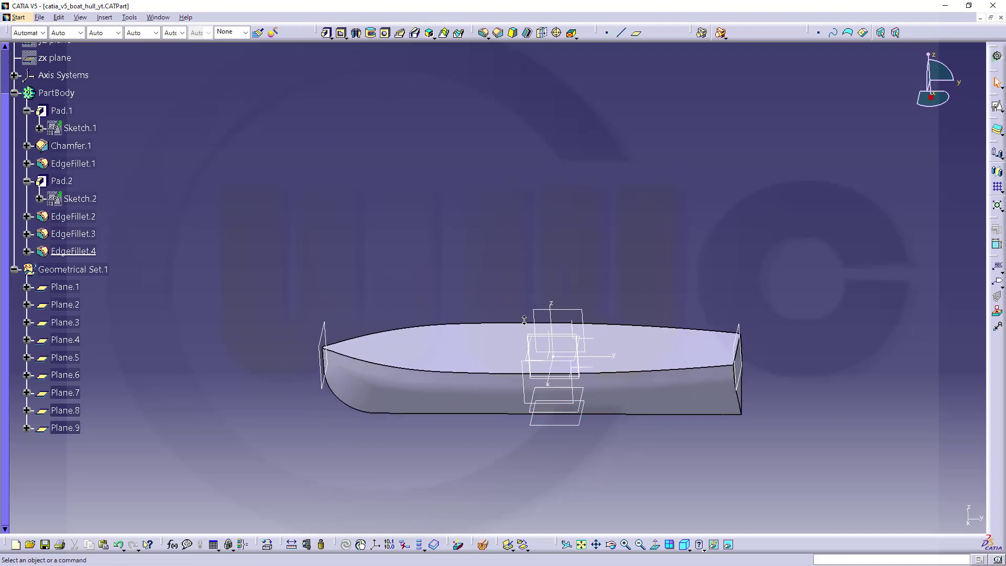
{"action": "left_click", "coordinate": [996, 108]}
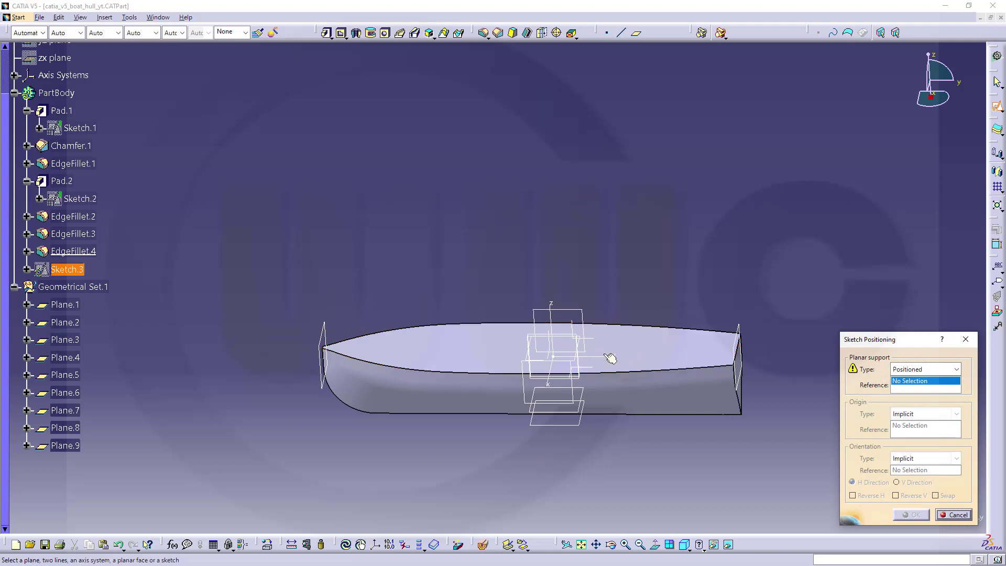
{"action": "left_click", "coordinate": [584, 337]}
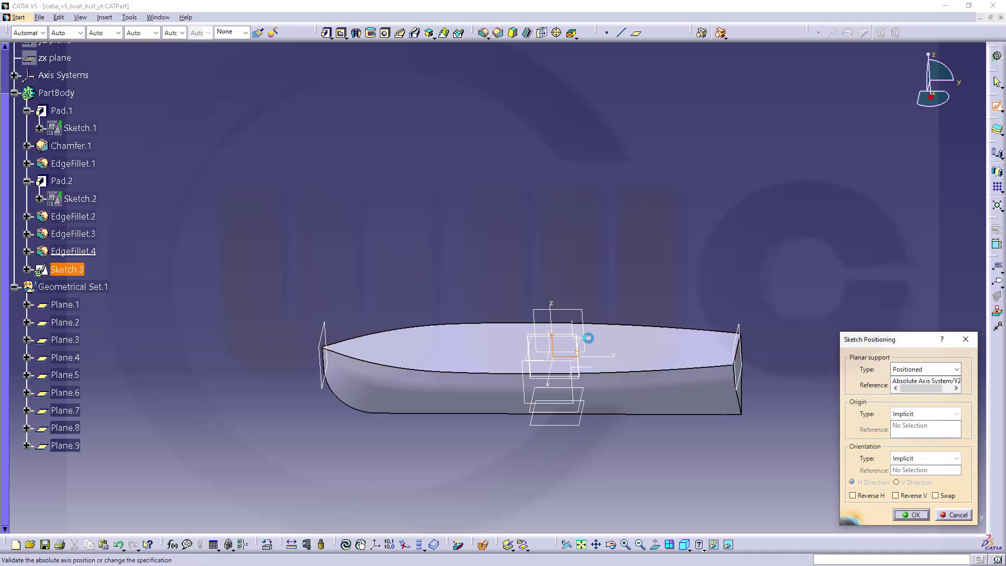
{"action": "left_click", "coordinate": [912, 514]}
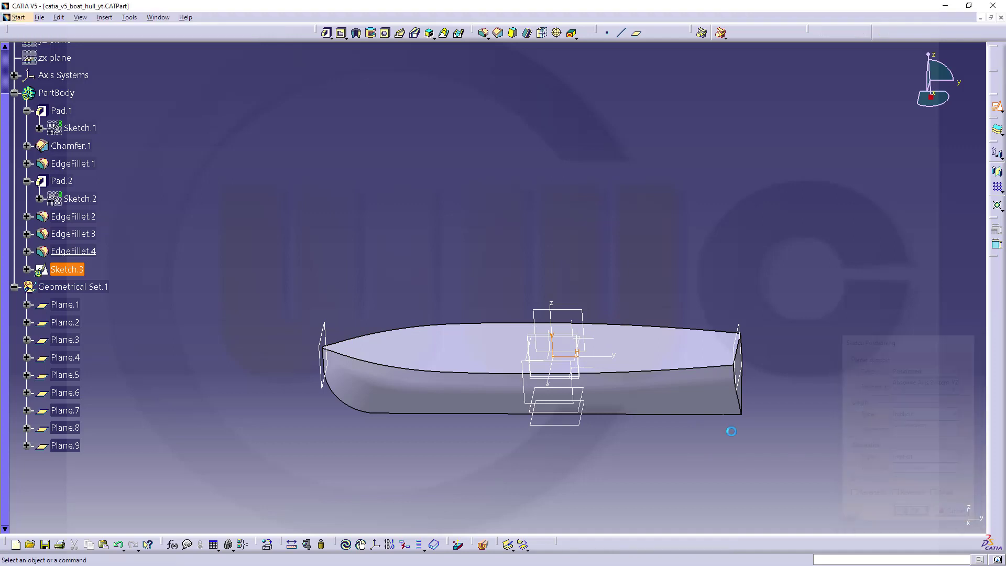
- Hide the Origin, HDirection and VDirection of the new sketch's AbsoluteAxis
{"action": "left_click", "coordinate": [26, 269]}
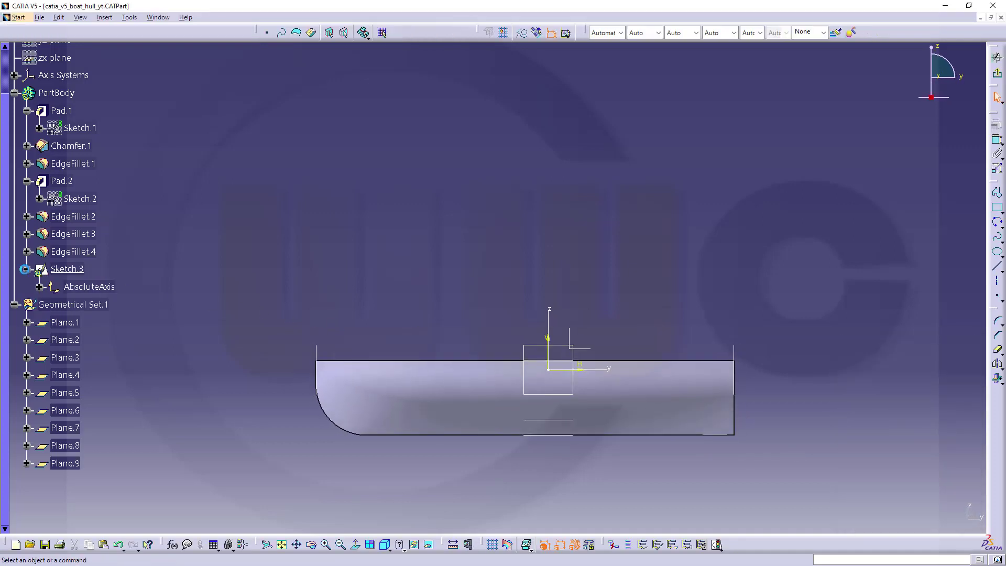
{"action": "left_click", "coordinate": [40, 286]}
{"action": "left_click", "coordinate": [100, 306]}
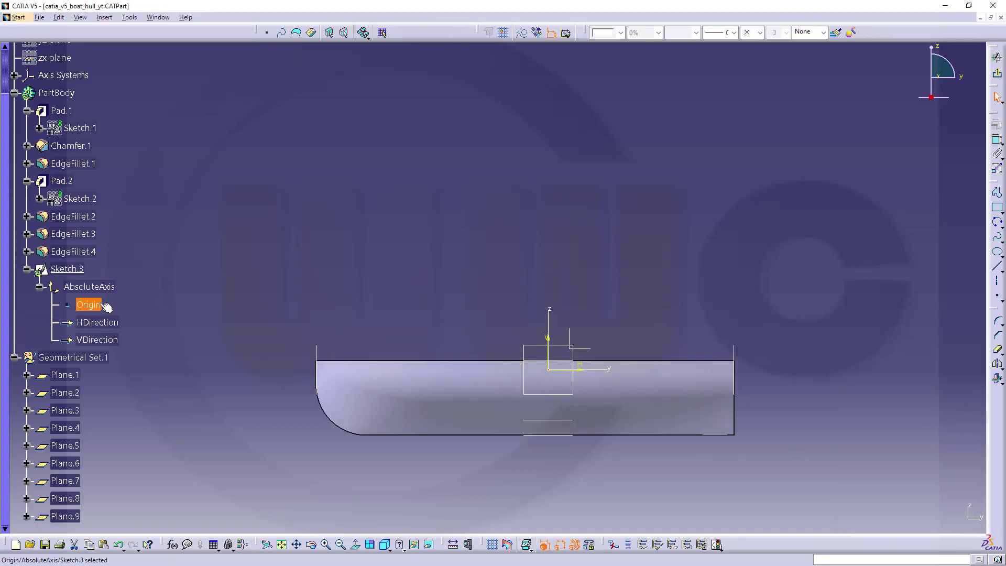
{"action": "left_click", "coordinate": [107, 339], "text": "shift"}
{"action": "right_click", "coordinate": [115, 339]}
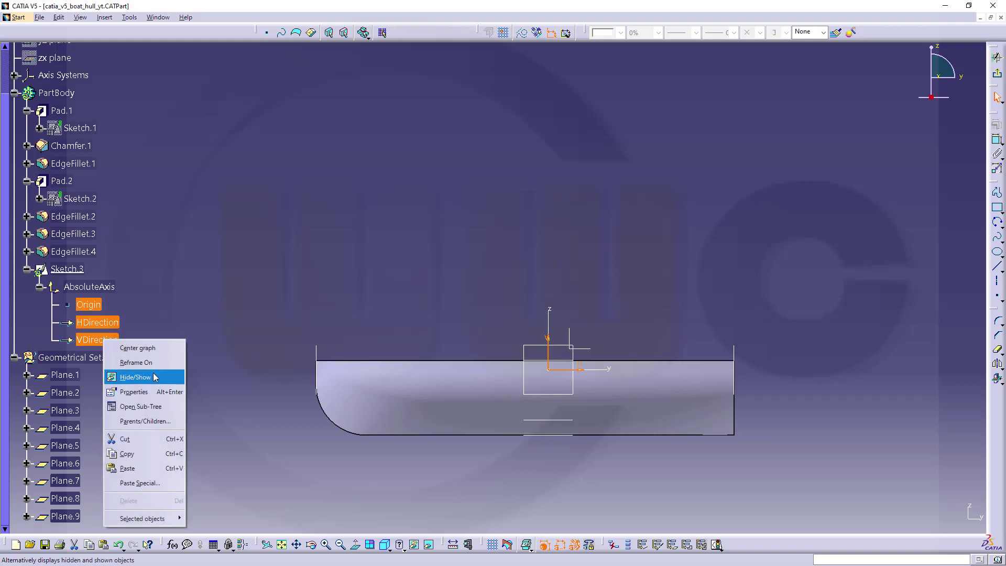
{"action": "left_click", "coordinate": [135, 377]}
- Sketch a three-point arc of about 7000 mm radius beneath the stern half of the hull, ending just beyond the stern
{"action": "middle_click_drag", "start_coordinate": [566, 351], "coordinate": [613, 286]}
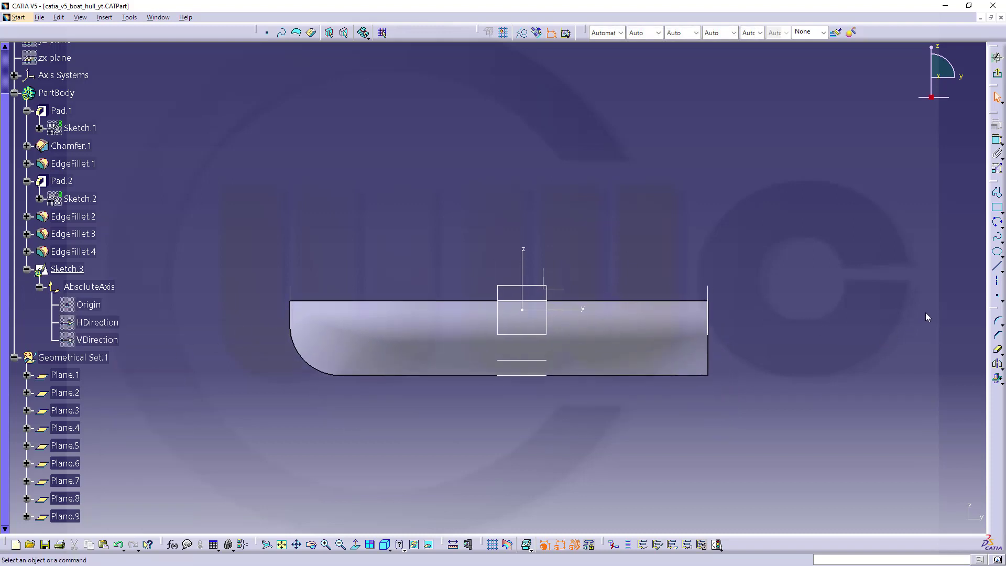
{"action": "left_click", "coordinate": [997, 222]}
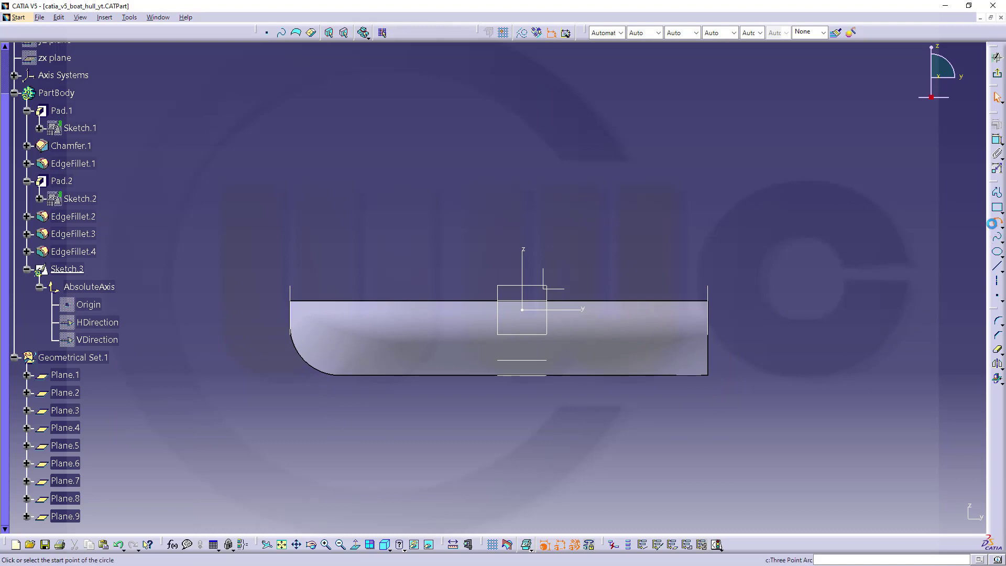
{"action": "left_click", "coordinate": [547, 402]}
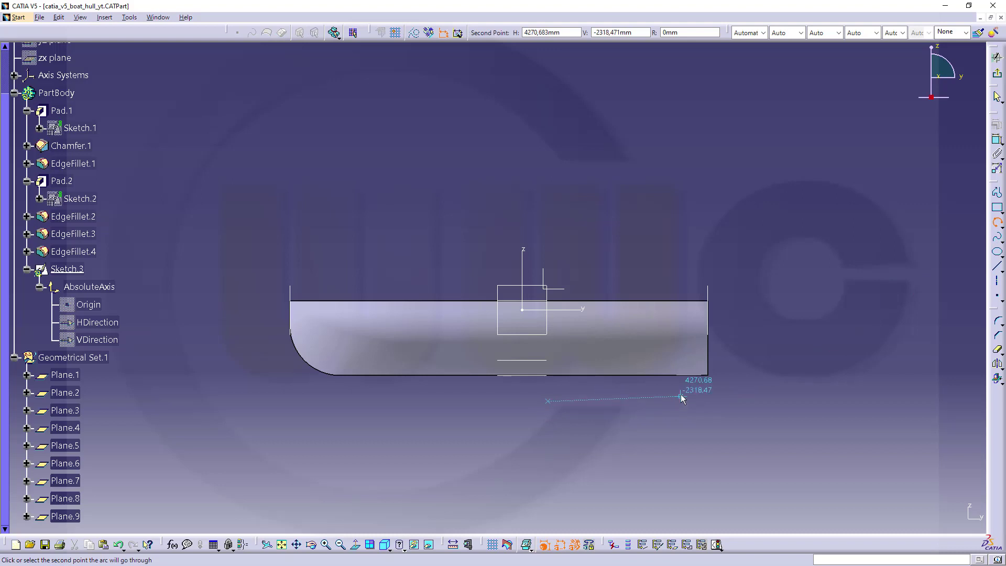
{"action": "left_click", "coordinate": [724, 363]}
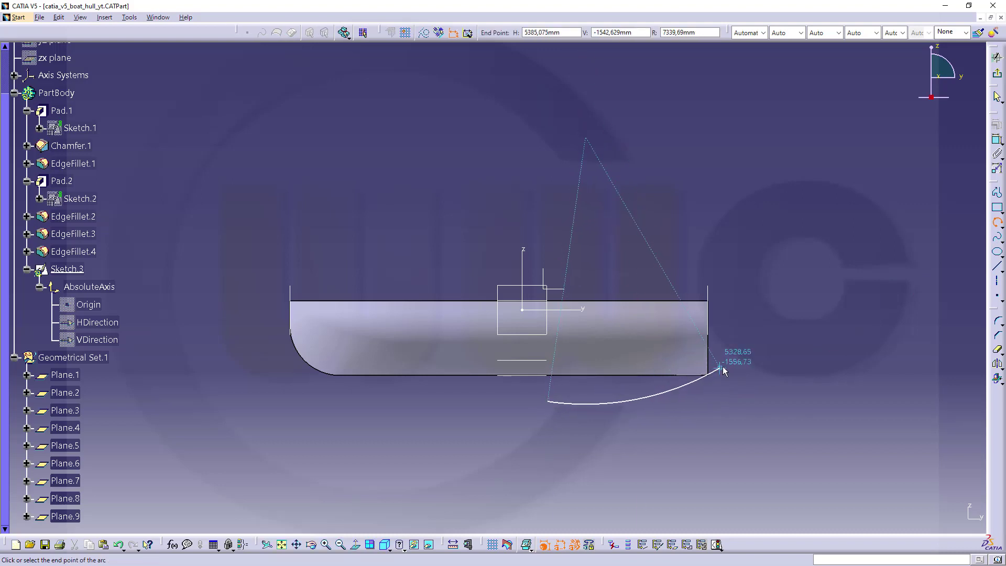
{"action": "left_click", "coordinate": [676, 387]}
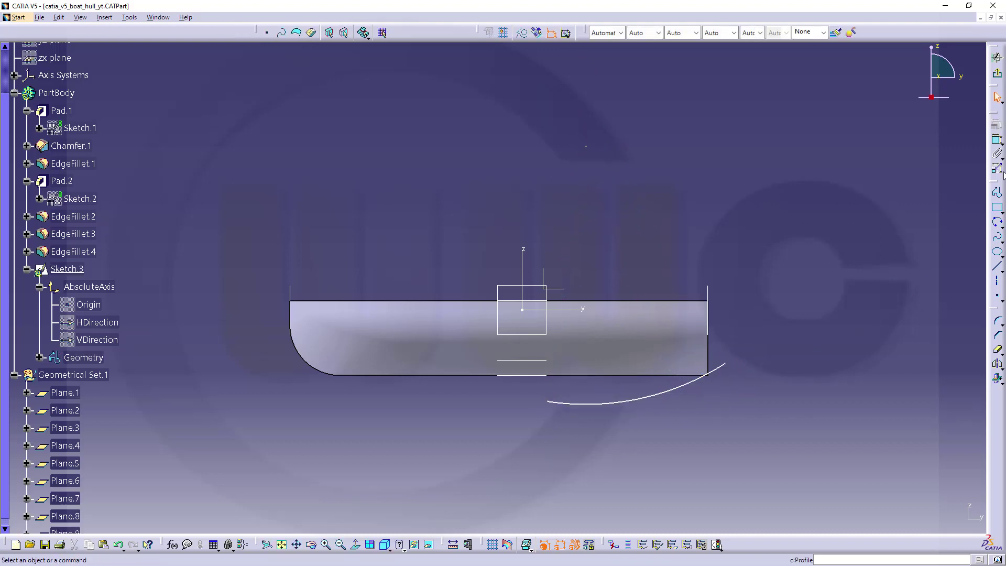
- Dimension the arc's radius and set it to 16000 mm
{"action": "left_click", "coordinate": [997, 140]}
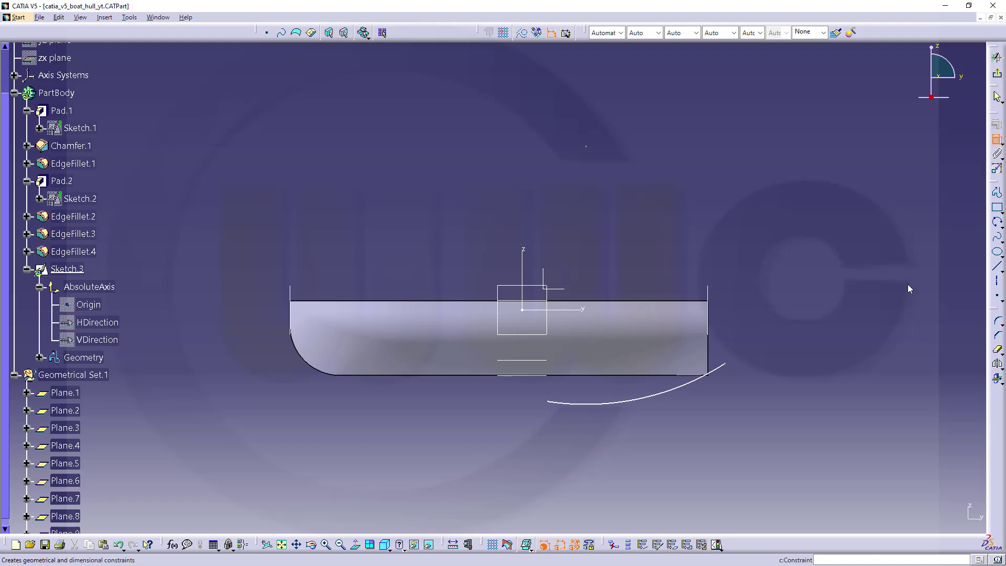
{"action": "left_click", "coordinate": [666, 390]}
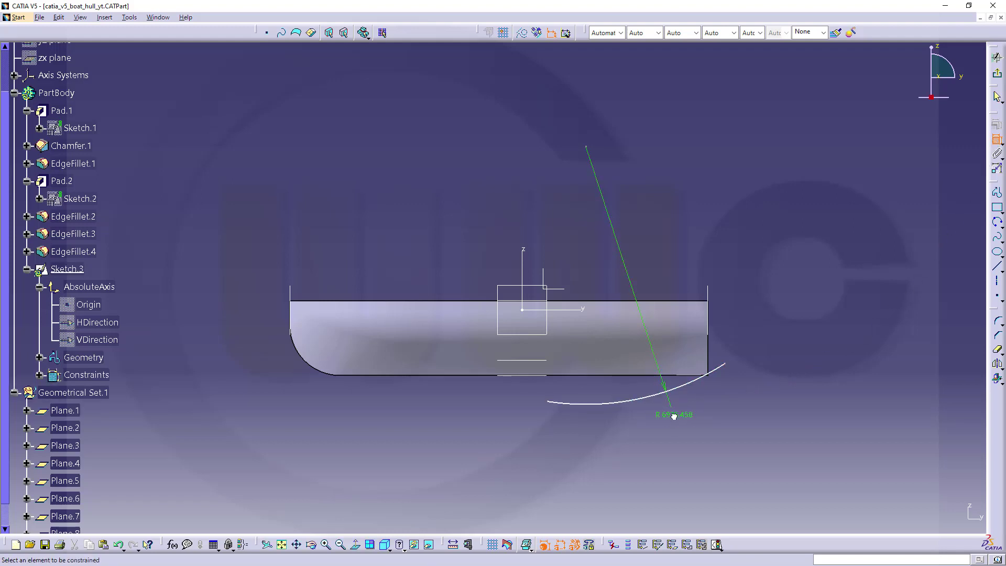
{"action": "double_click", "coordinate": [674, 416]}
{"action": "type", "text": "16000"}
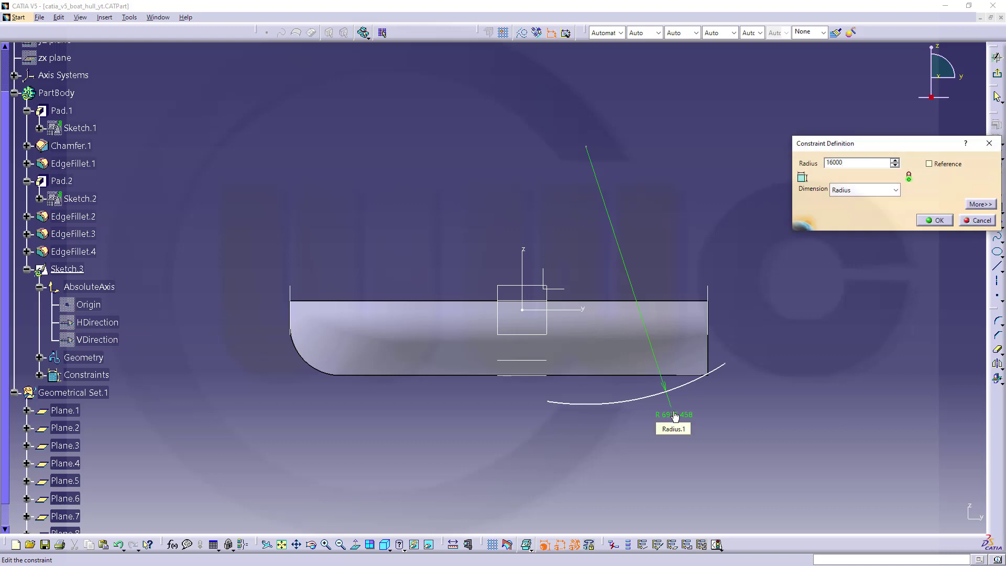
{"action": "key", "text": "Return"}
- Move the arc's centre point upward so the arc lies just beneath the hull bottom near the stern
{"action": "middle_click_drag", "start_coordinate": [728, 460], "coordinate": [703, 423]}
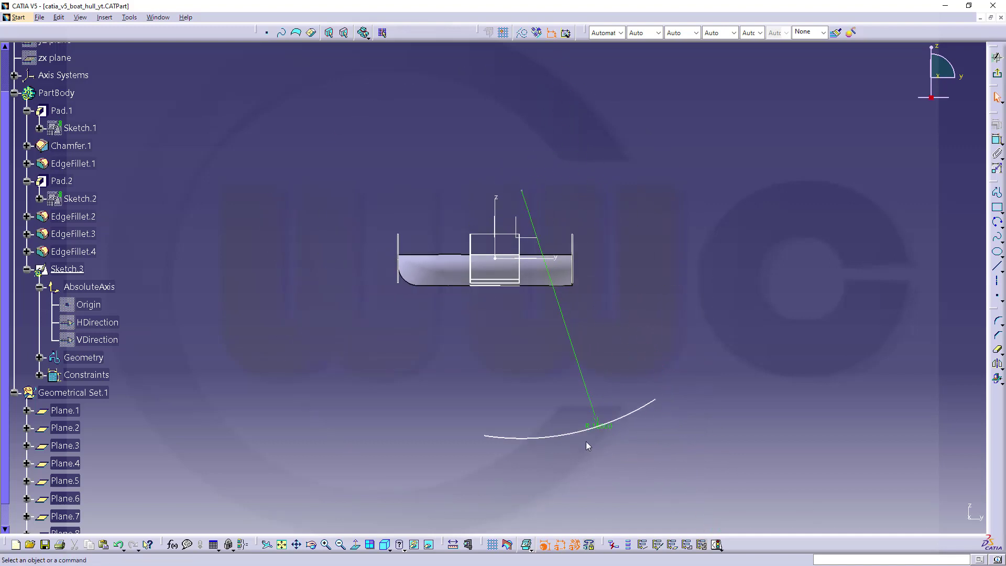
{"action": "left_click_drag", "start_coordinate": [529, 194], "coordinate": [542, 48]}
{"action": "middle_click_drag", "start_coordinate": [546, 465], "coordinate": [537, 372], "text": "ctrl"}
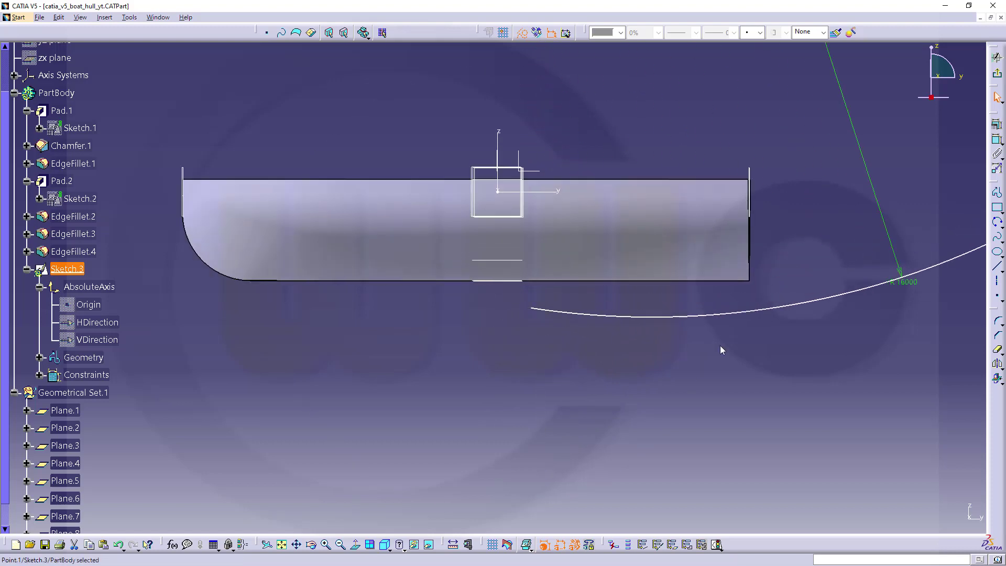
{"action": "left_click", "coordinate": [997, 139]}
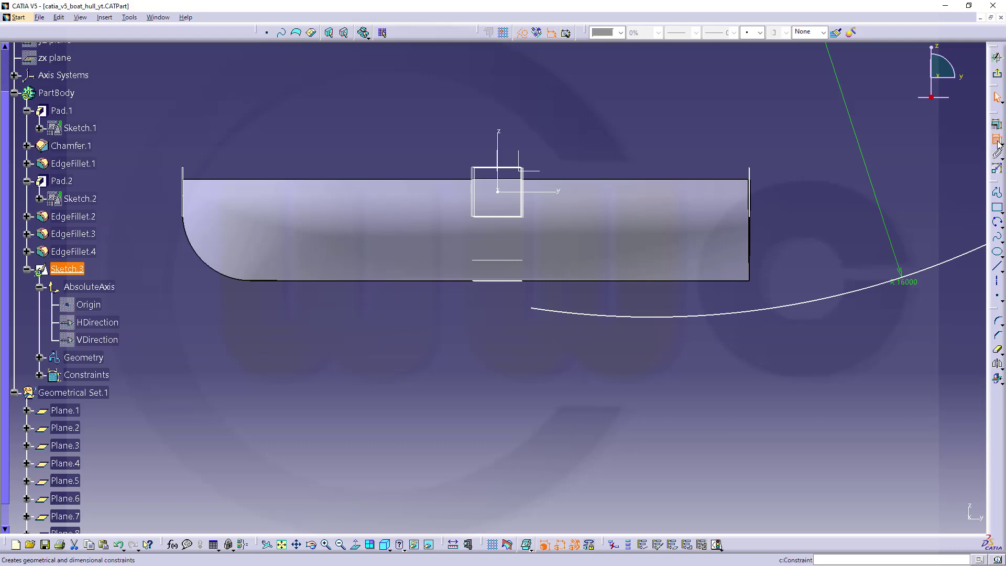
{"action": "left_click", "coordinate": [535, 309]}
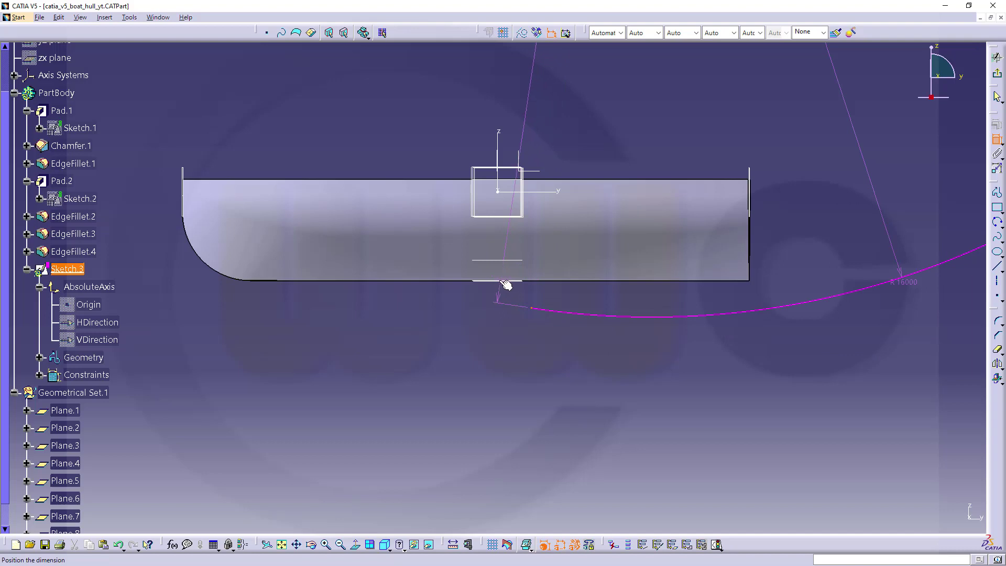
{"action": "left_click", "coordinate": [505, 312]}
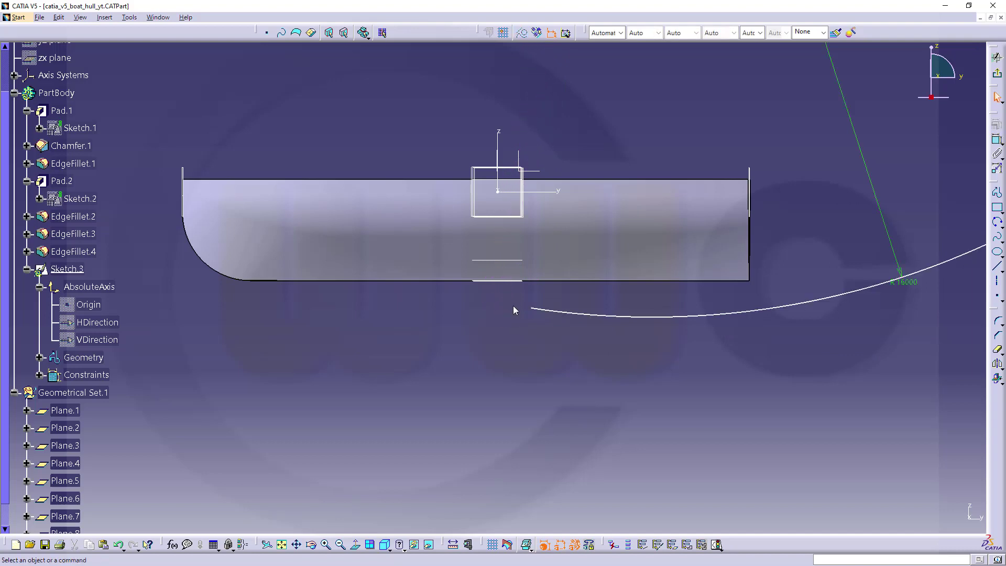
- Intersect the plane at the hull's bottom with the sketch plane to create a reference line along the bottom
{"action": "left_click", "coordinate": [997, 379]}
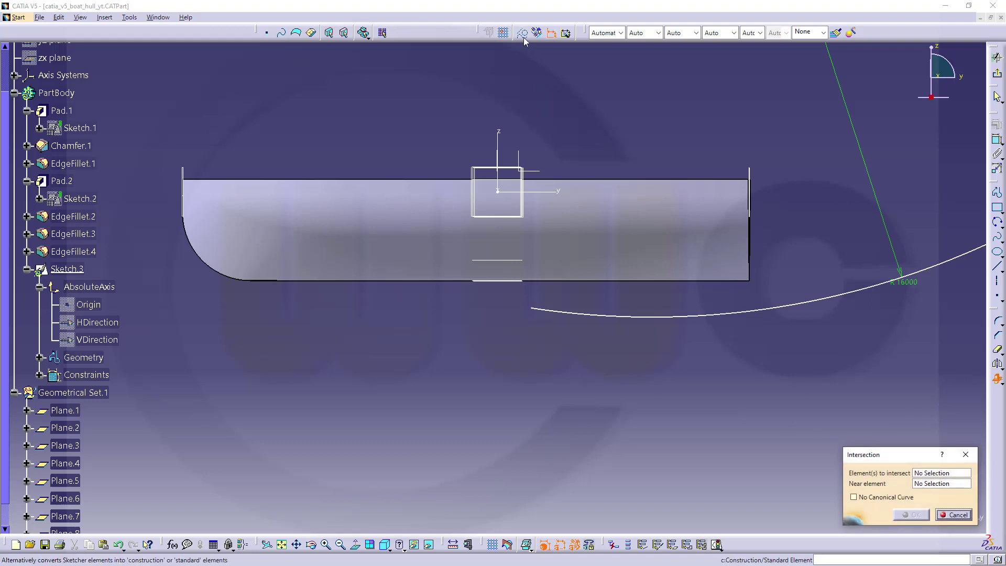
{"action": "left_click", "coordinate": [509, 281]}
{"action": "left_click", "coordinate": [915, 515]}
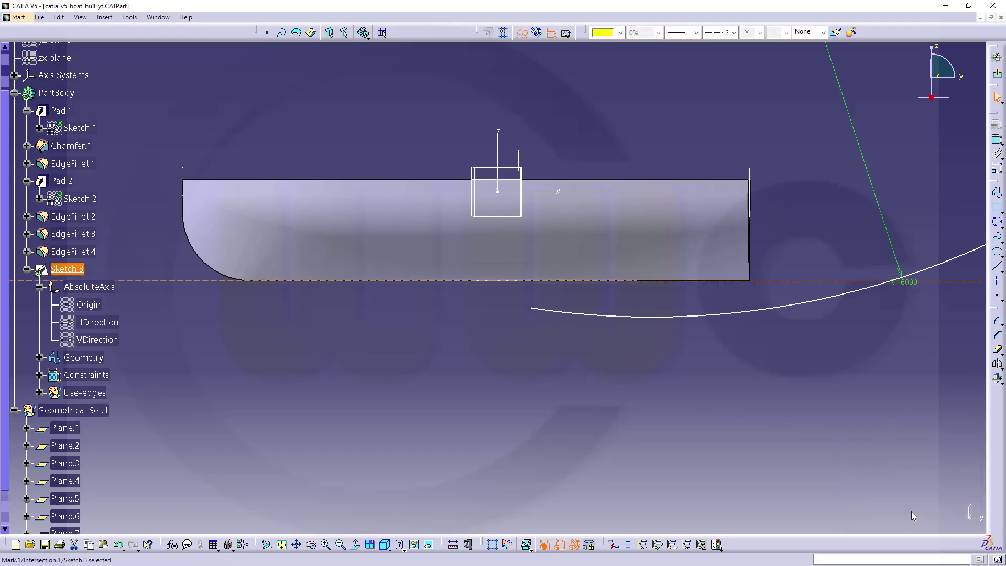
{"action": "middle_click_drag", "start_coordinate": [741, 427], "coordinate": [715, 439]}
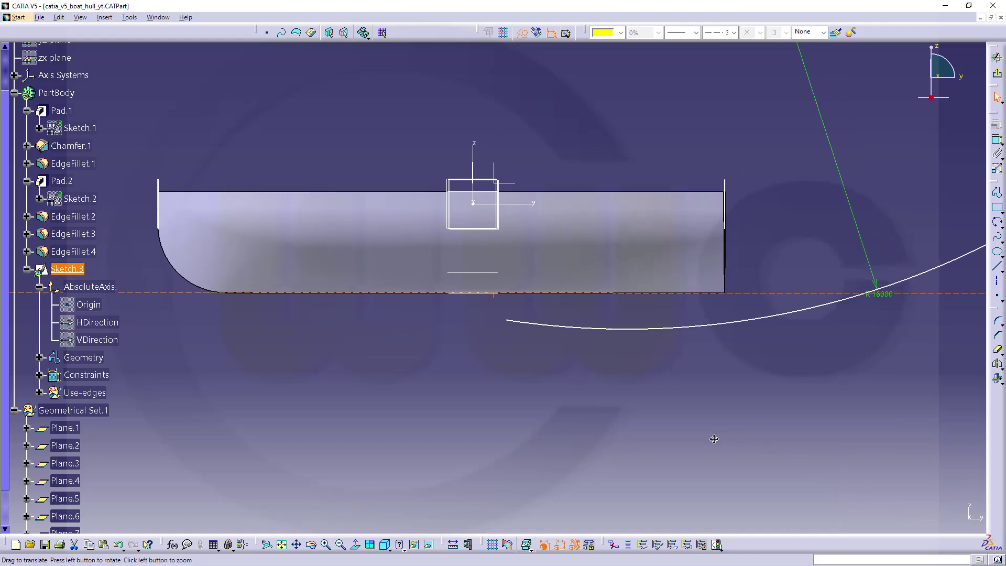
{"action": "left_click", "coordinate": [786, 193]}
- Constrain the arc's forward endpoint coincident with the Z axis
{"action": "left_click", "coordinate": [996, 141]}
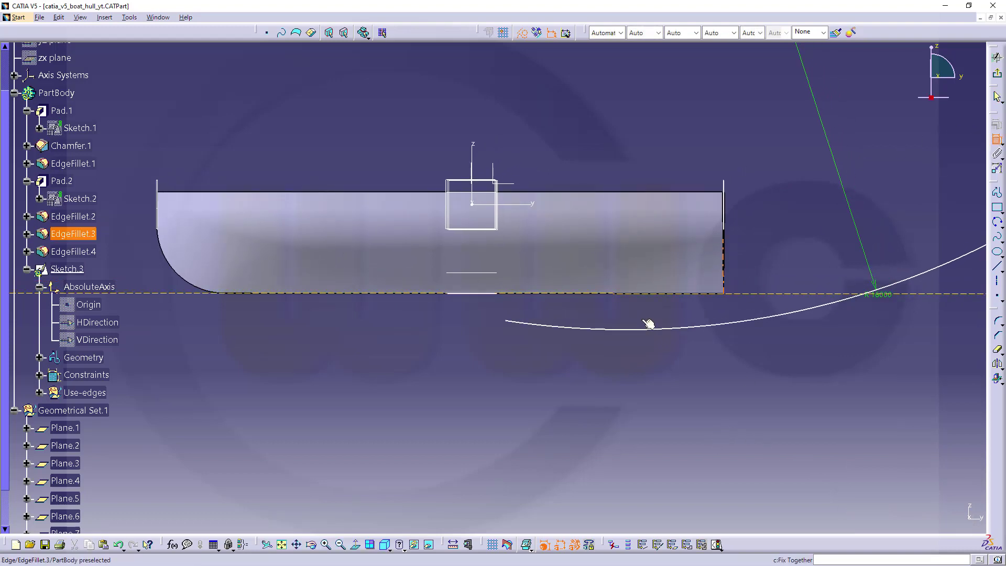
{"action": "left_click", "coordinate": [506, 321]}
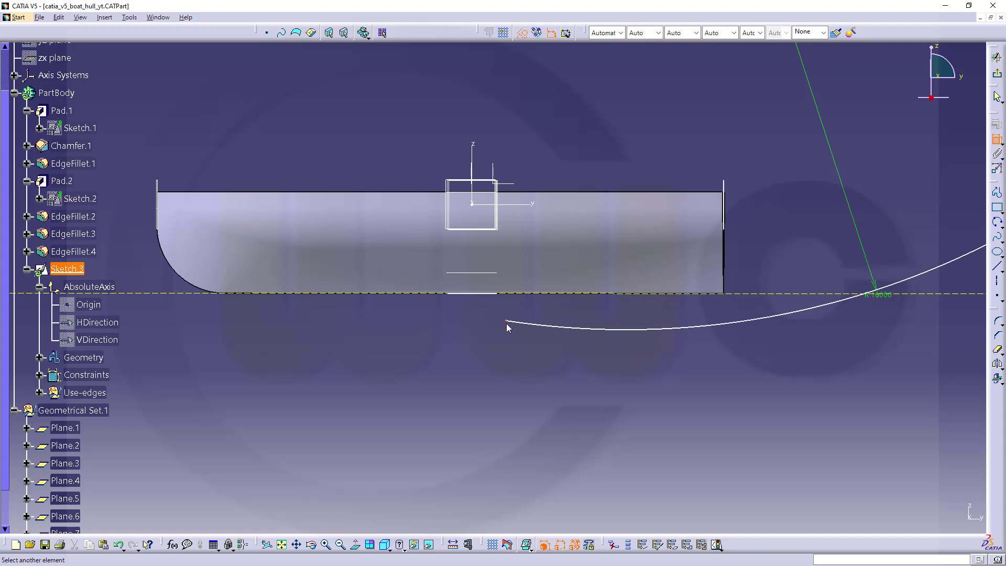
{"action": "left_click", "coordinate": [473, 149]}
{"action": "right_click", "coordinate": [473, 140]}
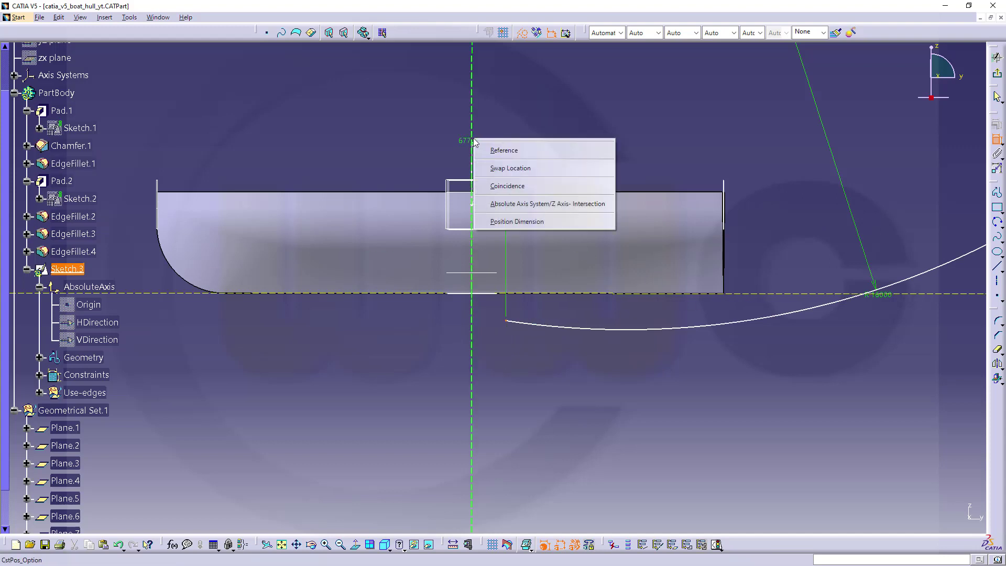
{"action": "left_click", "coordinate": [503, 185]}
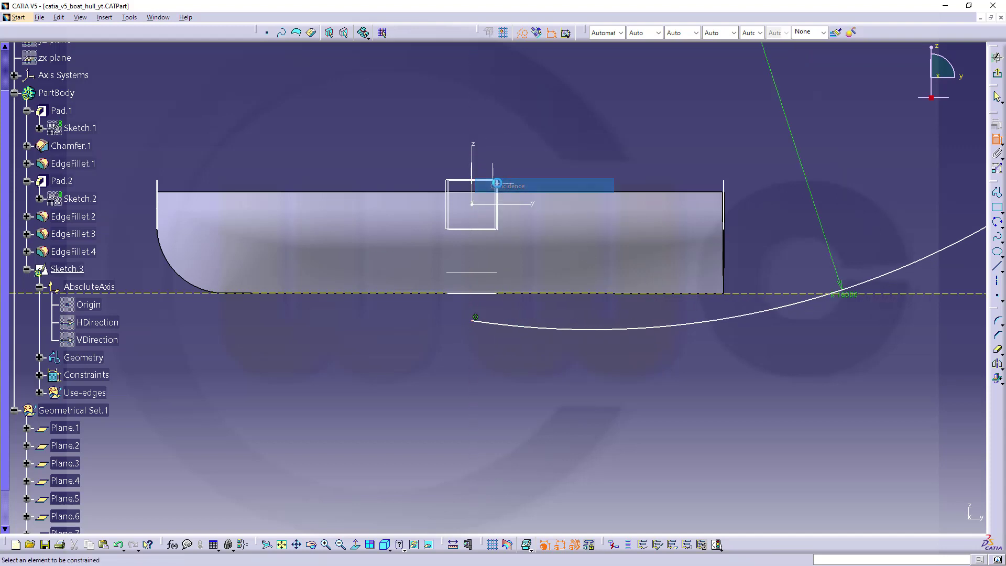
- Constrain the arc's forward endpoint coincident with the intersected line along the hull's bottom
{"action": "left_click", "coordinate": [470, 323]}
{"action": "left_click", "coordinate": [755, 294]}
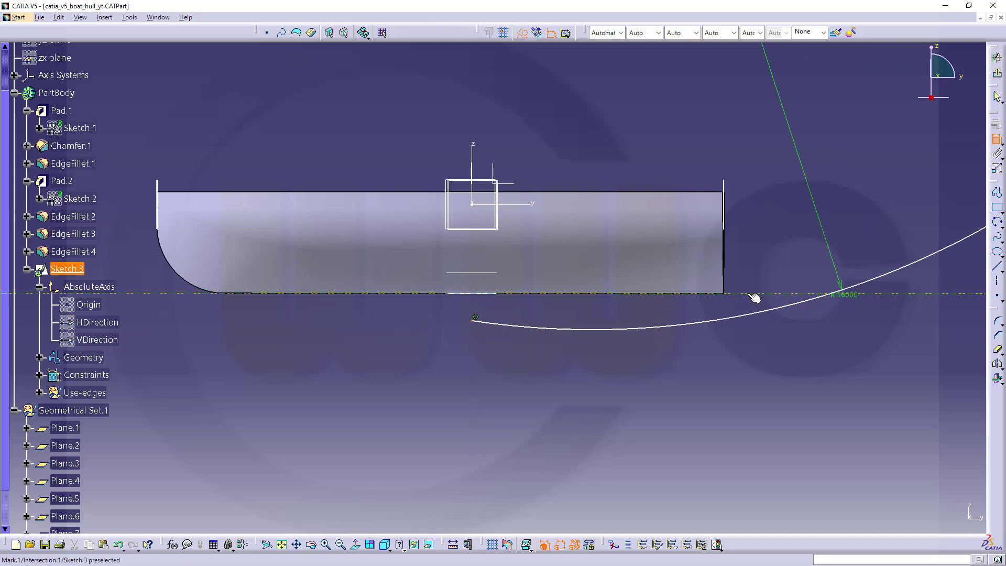
{"action": "right_click", "coordinate": [753, 266]}
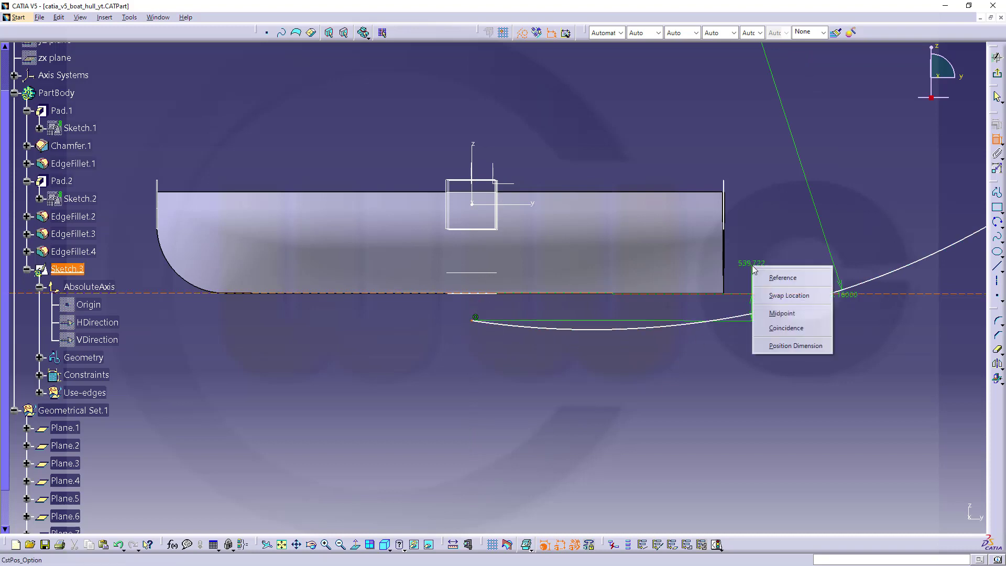
{"action": "left_click", "coordinate": [792, 329]}
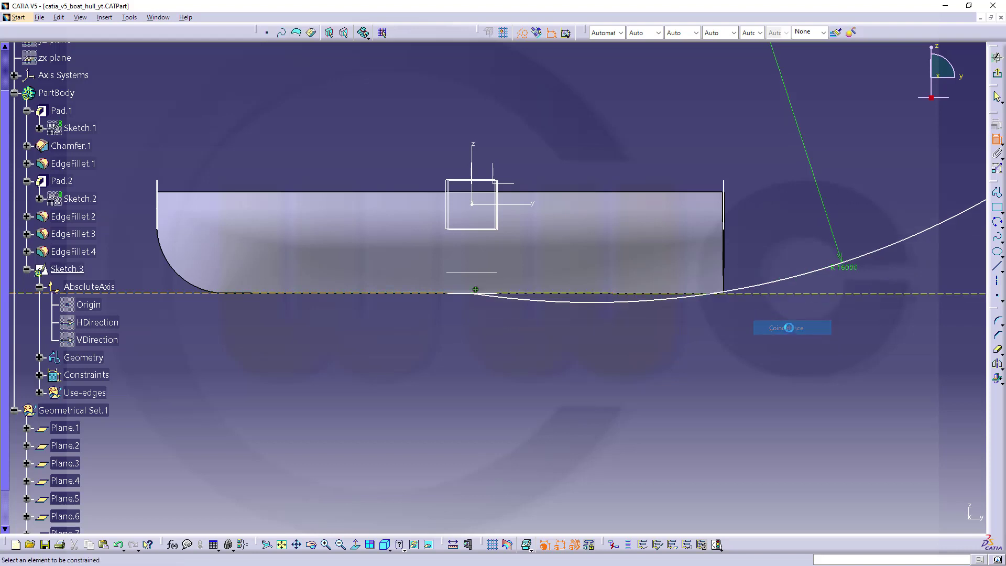
- Make the arc tangent to the intersected line along the hull's bottom
{"action": "left_click", "coordinate": [522, 306]}
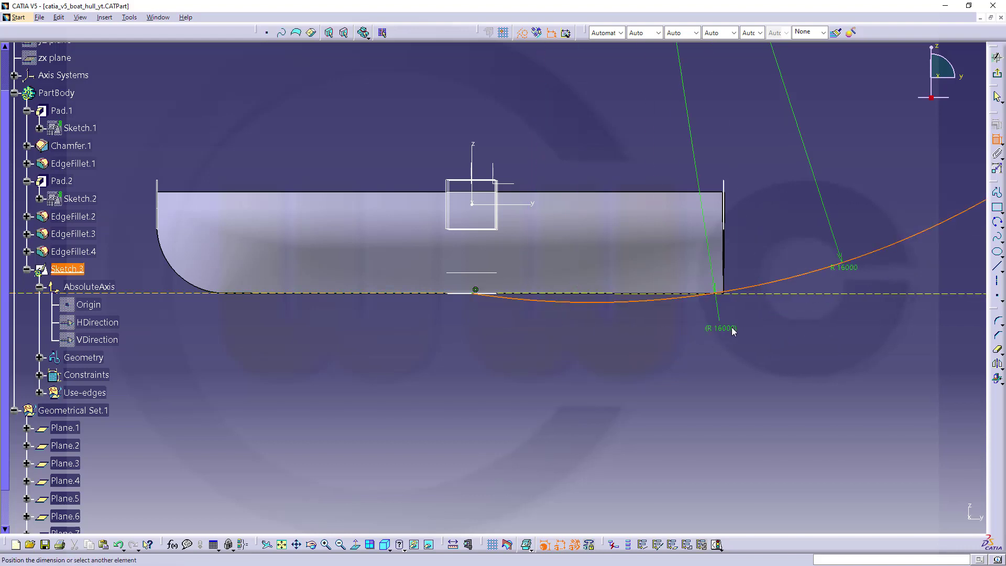
{"action": "left_click", "coordinate": [763, 294]}
{"action": "right_click", "coordinate": [759, 295]}
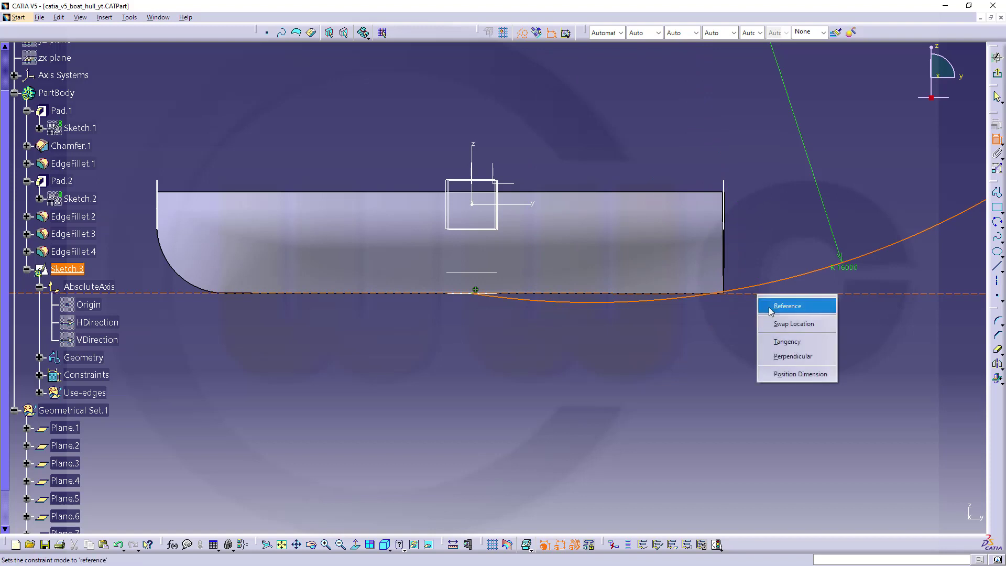
{"action": "left_click", "coordinate": [791, 341]}
{"action": "middle_click_drag", "start_coordinate": [748, 336], "coordinate": [702, 375]}
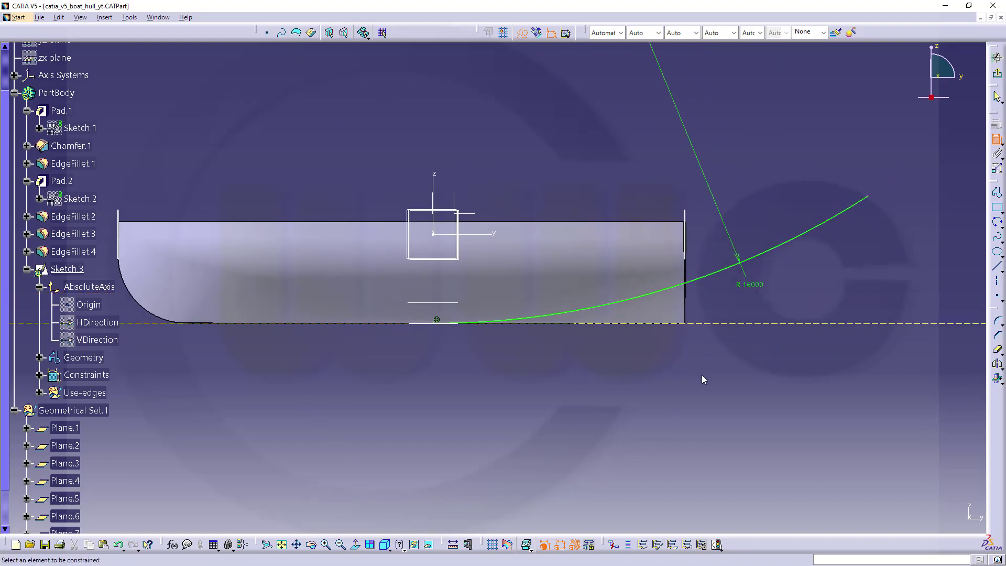
- Constrain the arc's aft endpoint coincident with the plane at the stern and exit the sketch
{"action": "left_click", "coordinate": [868, 196]}
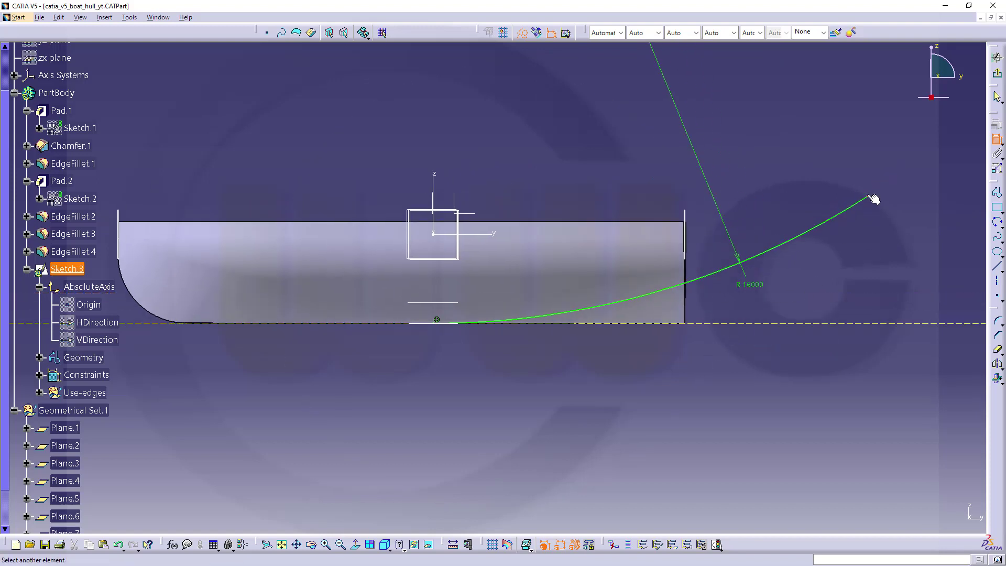
{"action": "left_click", "coordinate": [687, 220]}
{"action": "right_click", "coordinate": [689, 220]}
{"action": "left_click", "coordinate": [734, 246]}
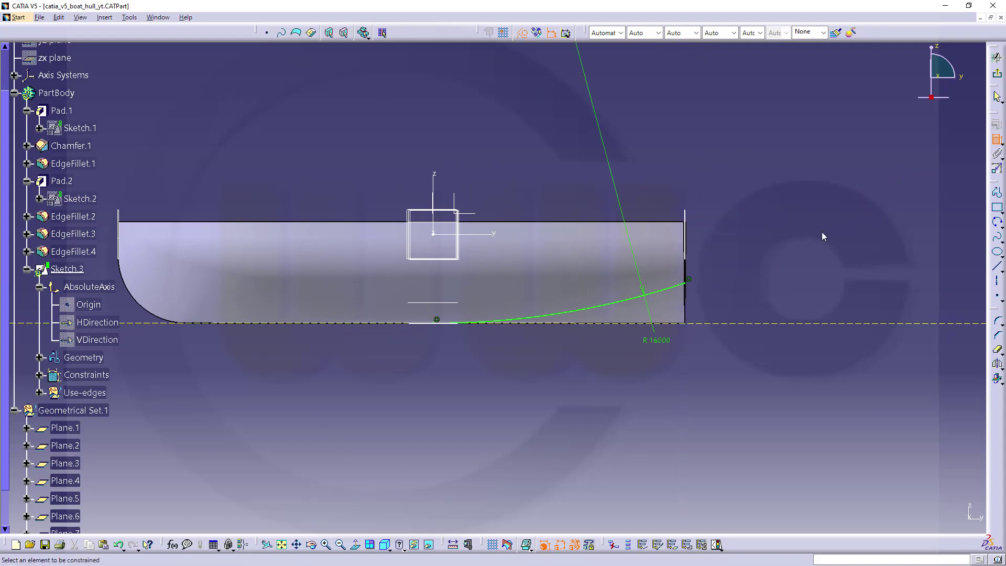
{"action": "left_click", "coordinate": [997, 76]}
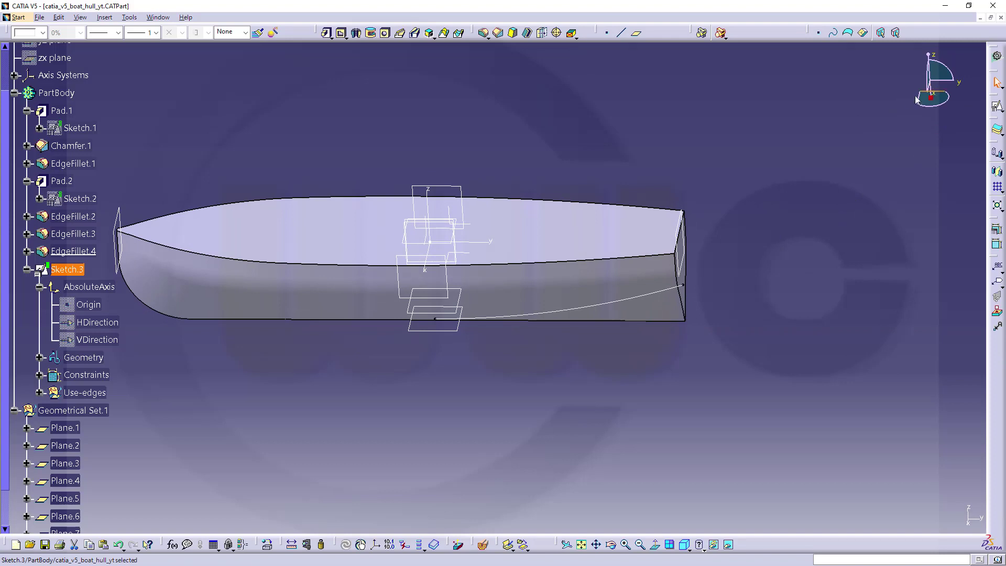
{"action": "middle_click_drag", "start_coordinate": [782, 157], "coordinate": [677, 213]}
{"action": "left_click", "coordinate": [997, 106]}
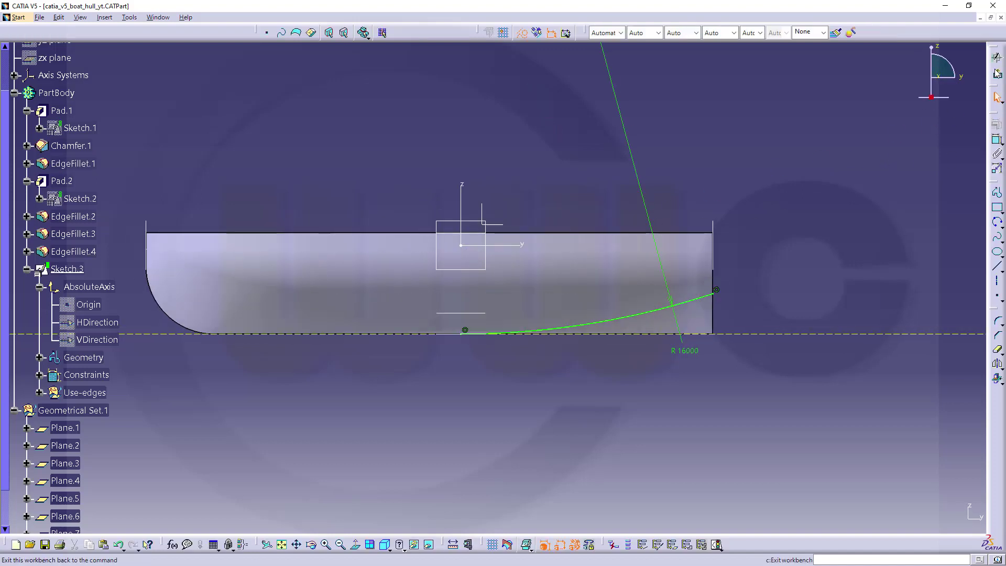
{"action": "left_click", "coordinate": [996, 76]}
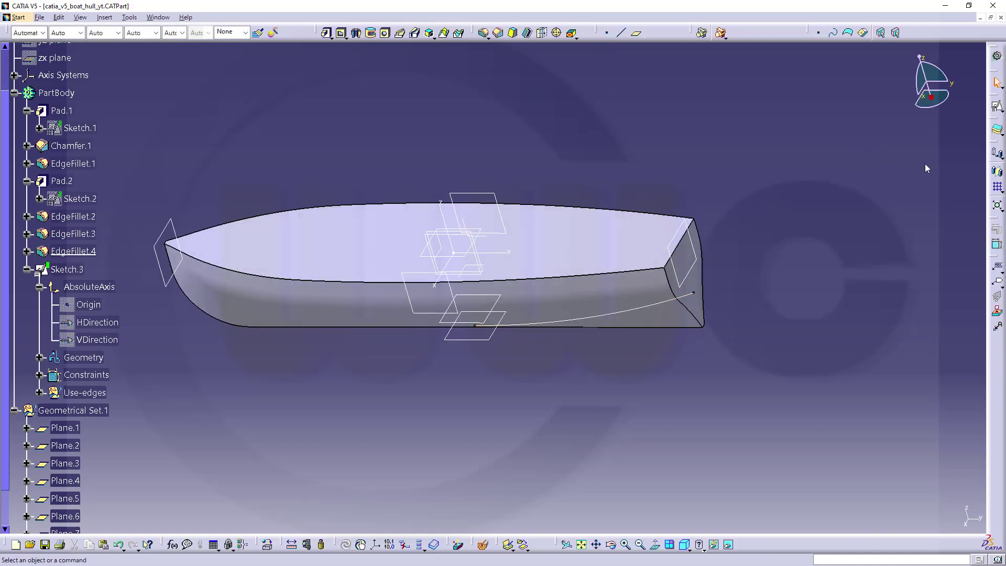
- Create a positioned sketch on the ZX plane of the Absolute Axis System with its H and V directions swapped
{"action": "left_click", "coordinate": [998, 130]}
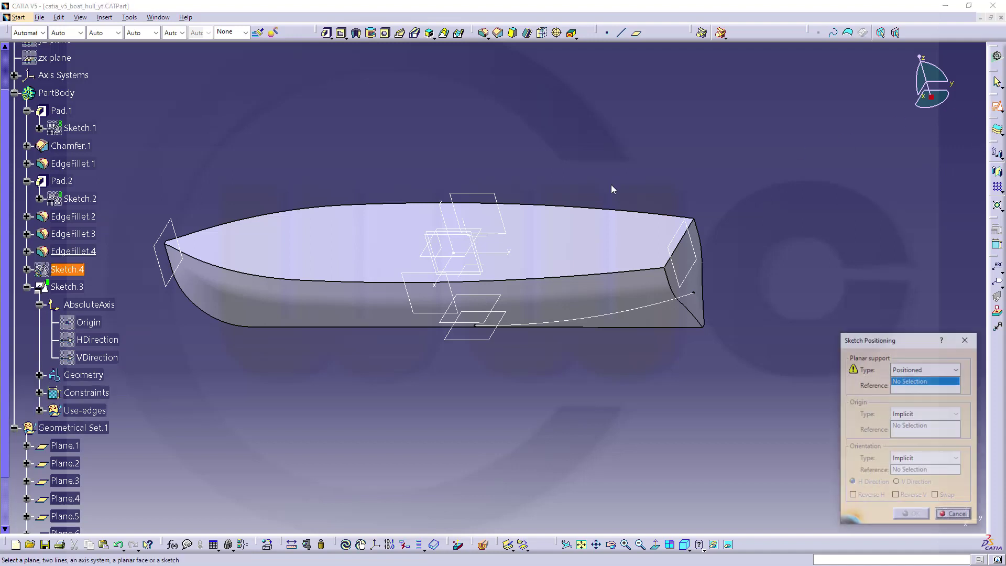
{"action": "left_click", "coordinate": [446, 254]}
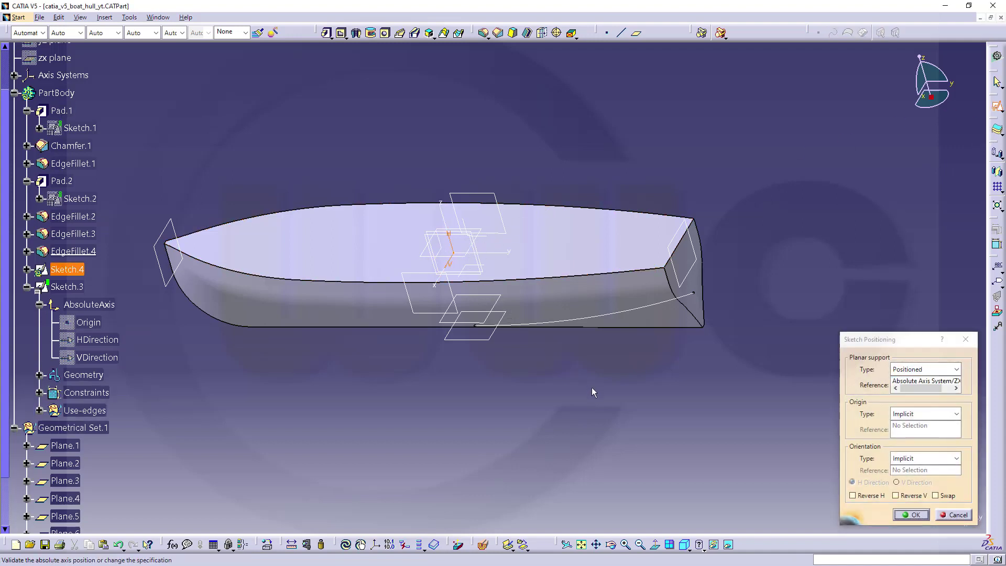
{"action": "middle_click_drag", "start_coordinate": [592, 390], "coordinate": [476, 382]}
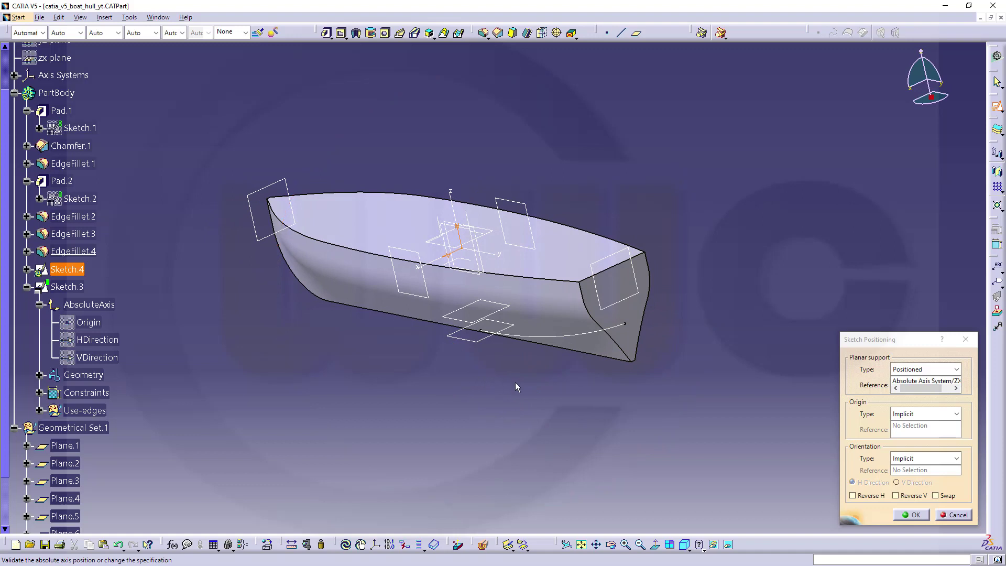
{"action": "left_click", "coordinate": [935, 495]}
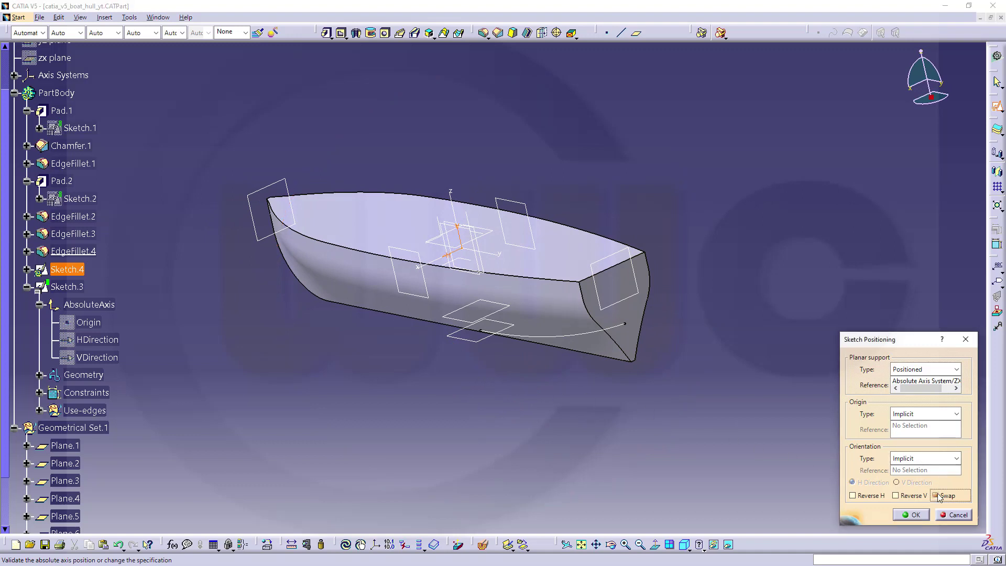
{"action": "middle_click_drag", "start_coordinate": [488, 372], "coordinate": [744, 346]}
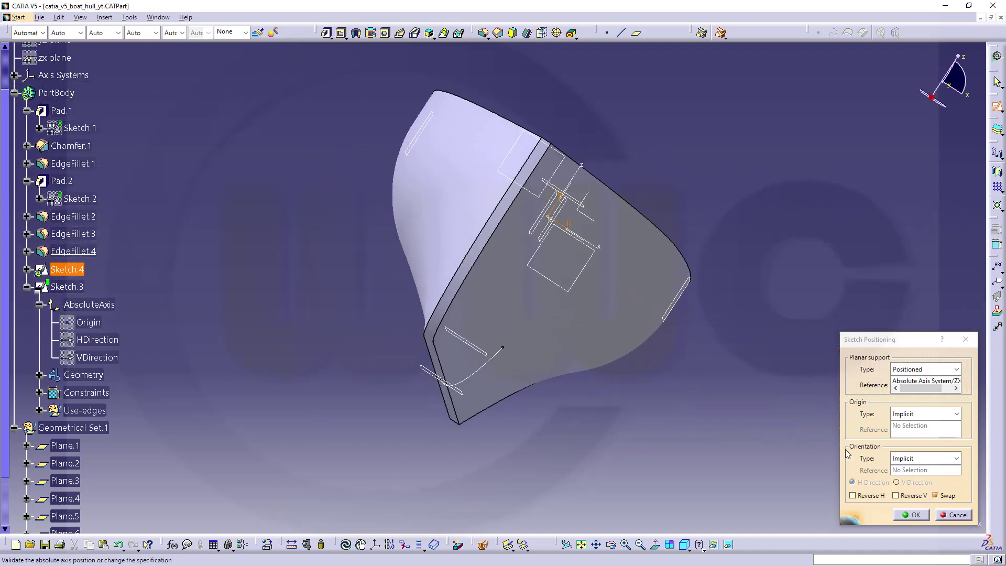
{"action": "left_click", "coordinate": [915, 515]}
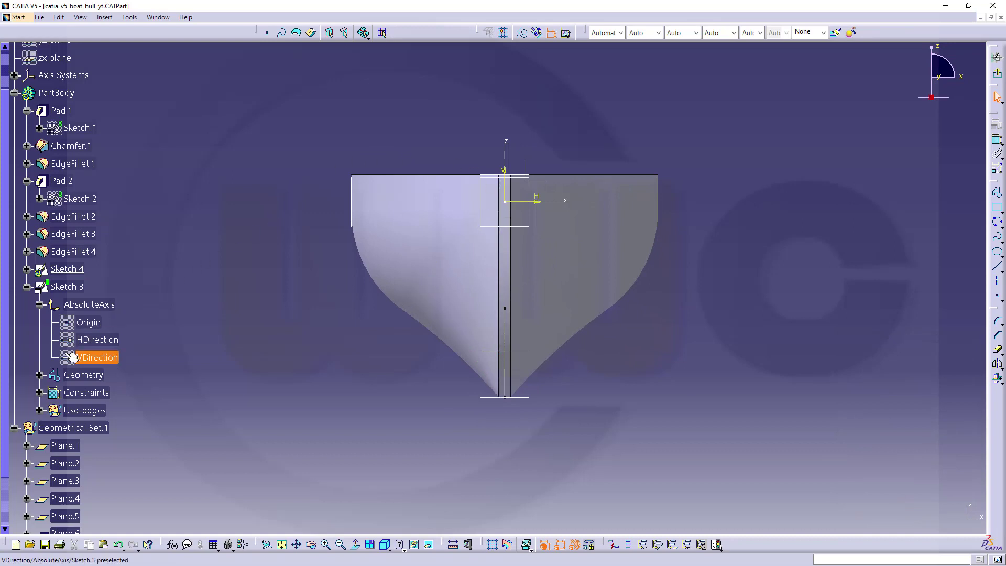
- Collapse Sketch.3 in the tree and hide the Origin, HDirection and VDirection of Sketch.4's AbsoluteAxis
{"action": "left_click", "coordinate": [27, 287]}
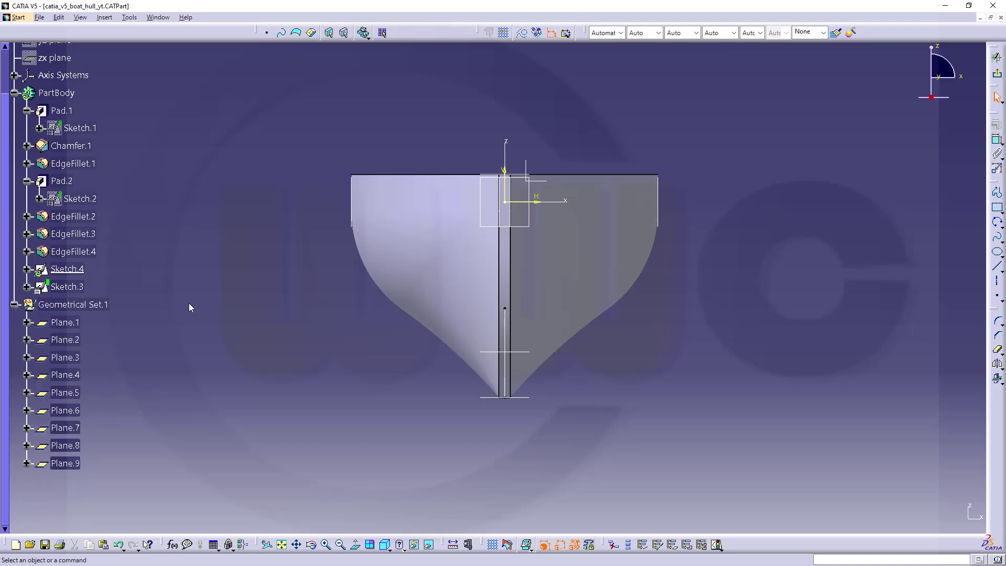
{"action": "left_click", "coordinate": [27, 269]}
{"action": "left_click", "coordinate": [40, 287]}
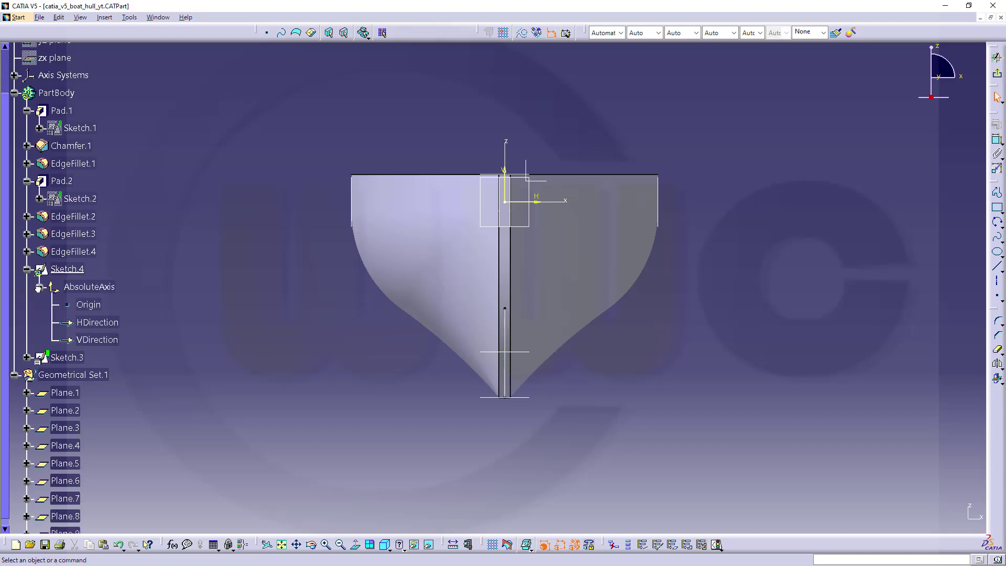
{"action": "left_click", "coordinate": [96, 306]}
{"action": "left_click", "coordinate": [98, 338], "text": "shift"}
{"action": "right_click", "coordinate": [121, 340]}
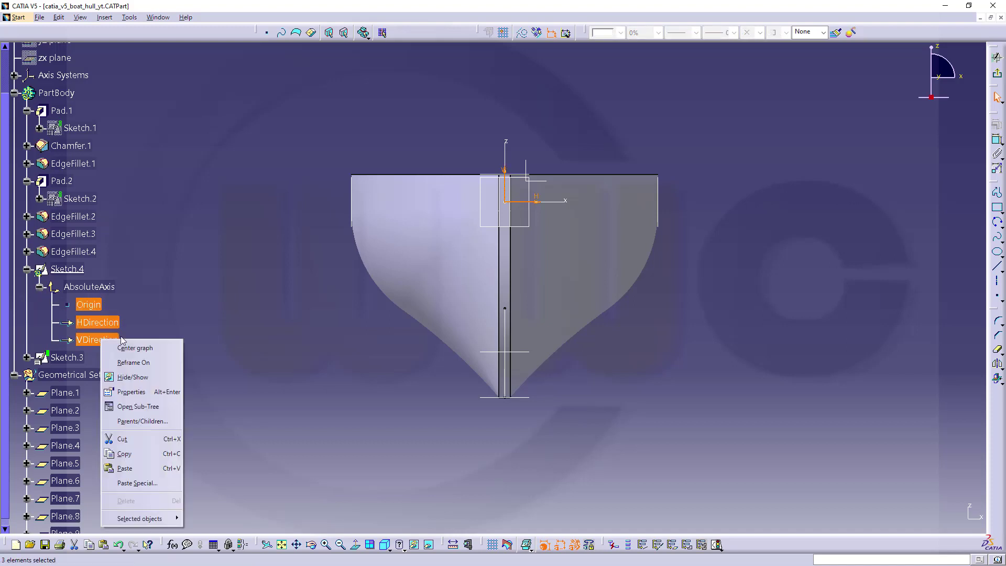
{"action": "left_click", "coordinate": [133, 377]}
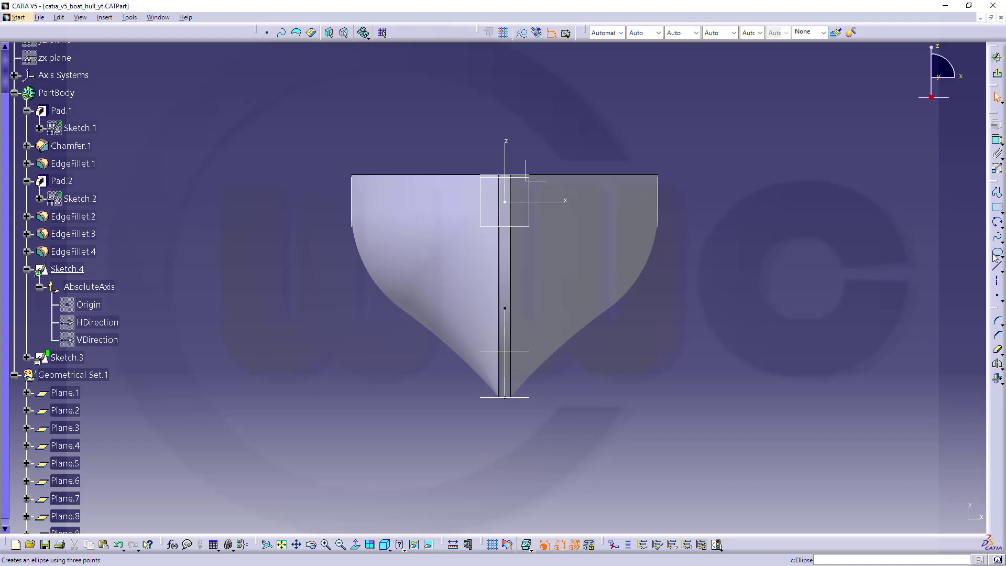
- Sketch a circle about 1115 mm in diameter in the empty area beside the hull
{"action": "left_click", "coordinate": [1001, 226]}
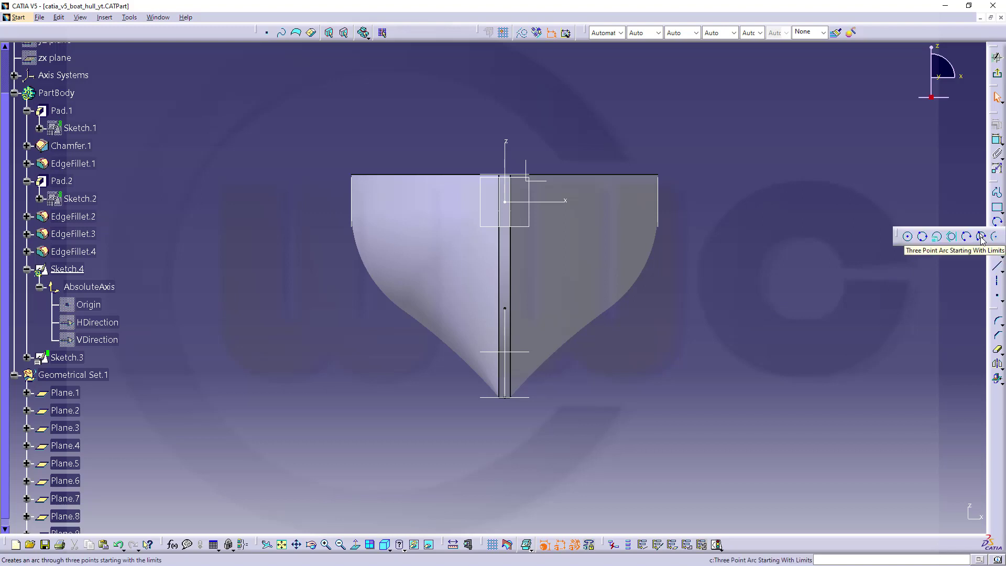
{"action": "left_click", "coordinate": [906, 237]}
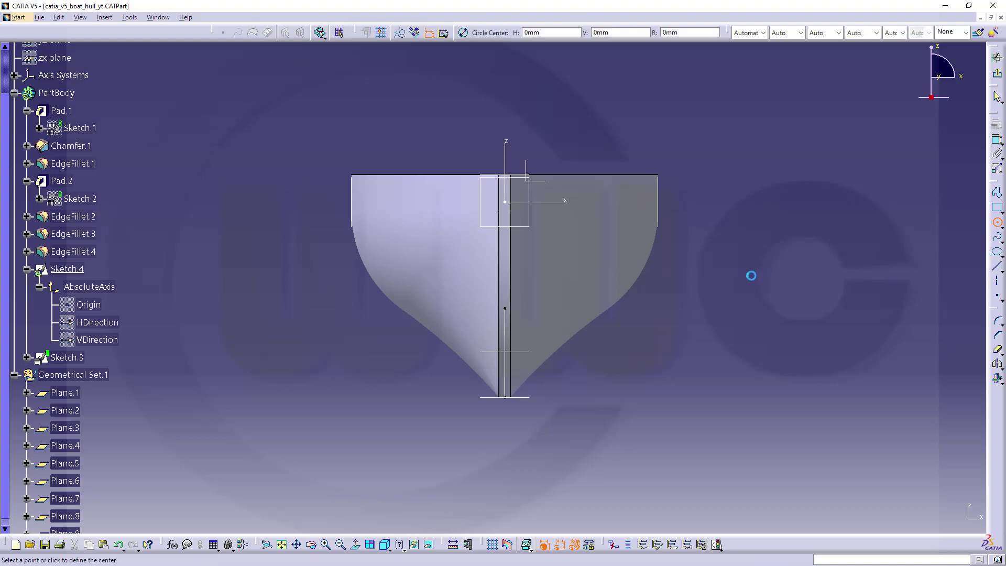
{"action": "left_click", "coordinate": [725, 285]}
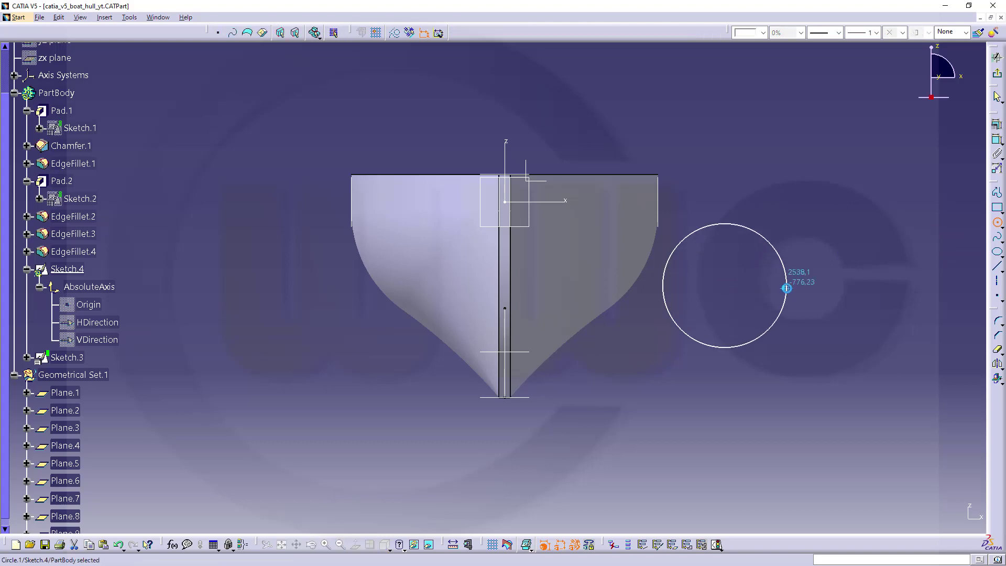
{"action": "left_click", "coordinate": [786, 285]}
- Dimension the circle as a radius and set it to 5790 mm
{"action": "left_click", "coordinate": [997, 139]}
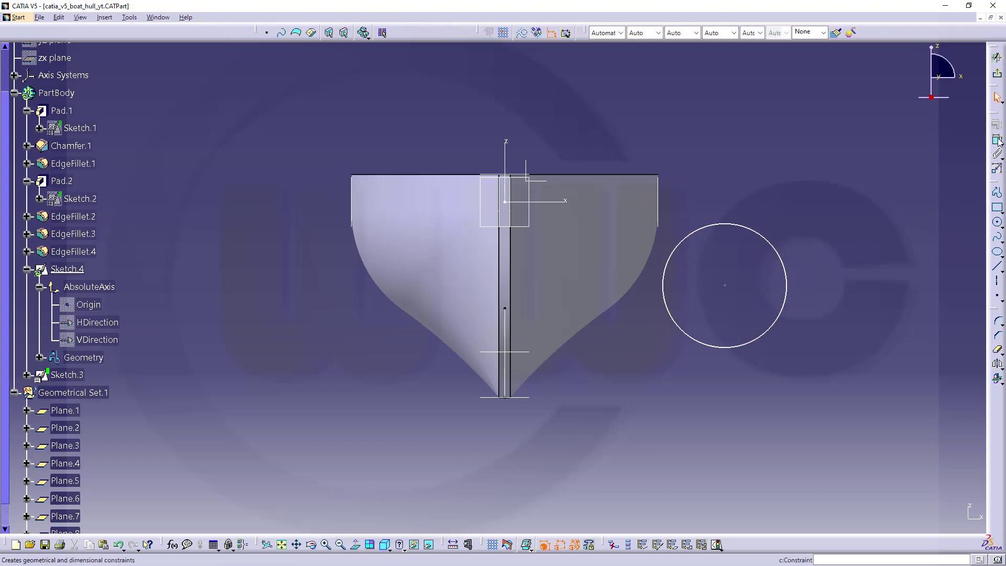
{"action": "left_click", "coordinate": [764, 234]}
{"action": "left_click", "coordinate": [768, 190]}
{"action": "double_click", "coordinate": [766, 191]}
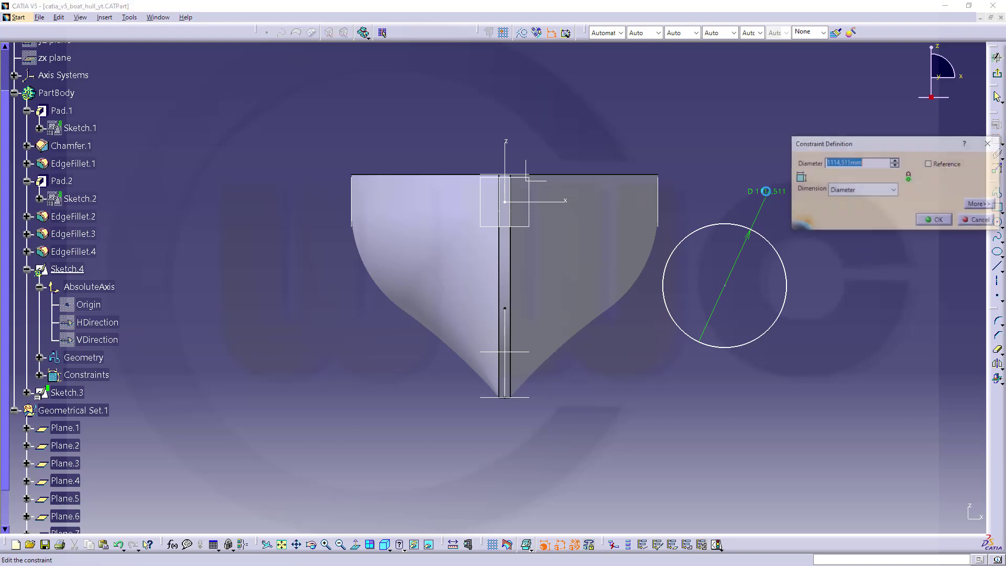
{"action": "left_click", "coordinate": [894, 190]}
{"action": "left_click", "coordinate": [864, 203]}
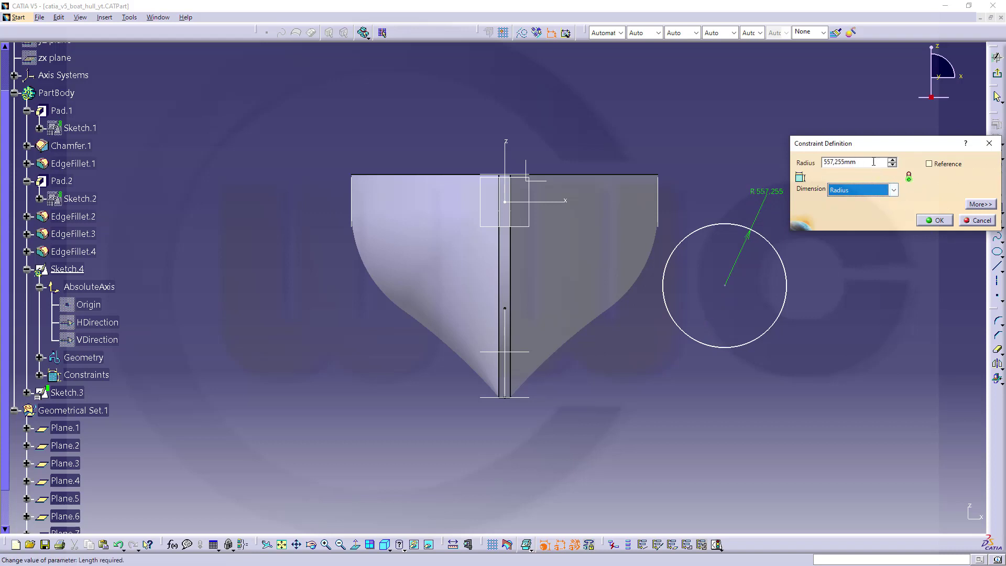
{"action": "key", "text": "shift+Tab"}
{"action": "type", "text": "57"}
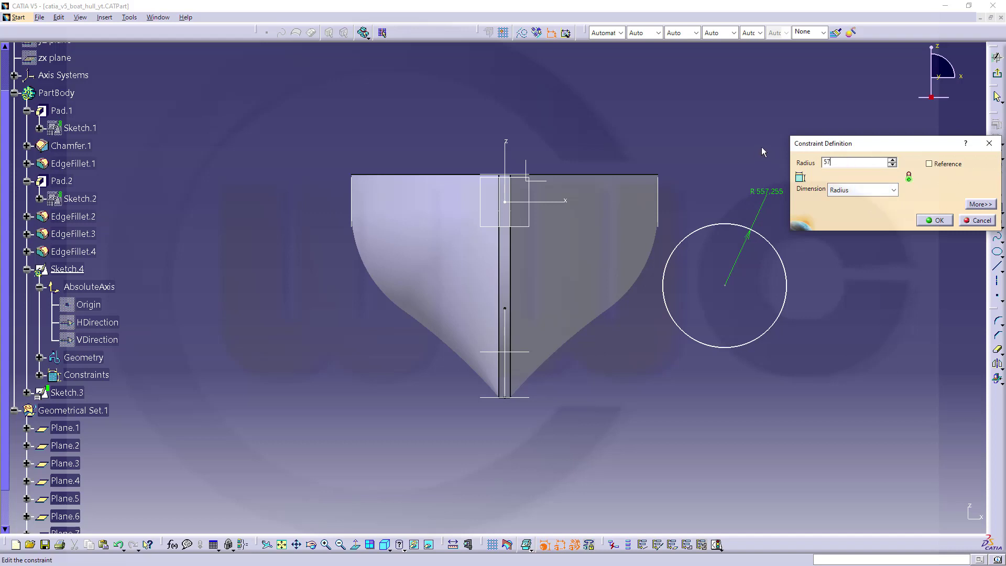
{"action": "key", "text": "Return"}
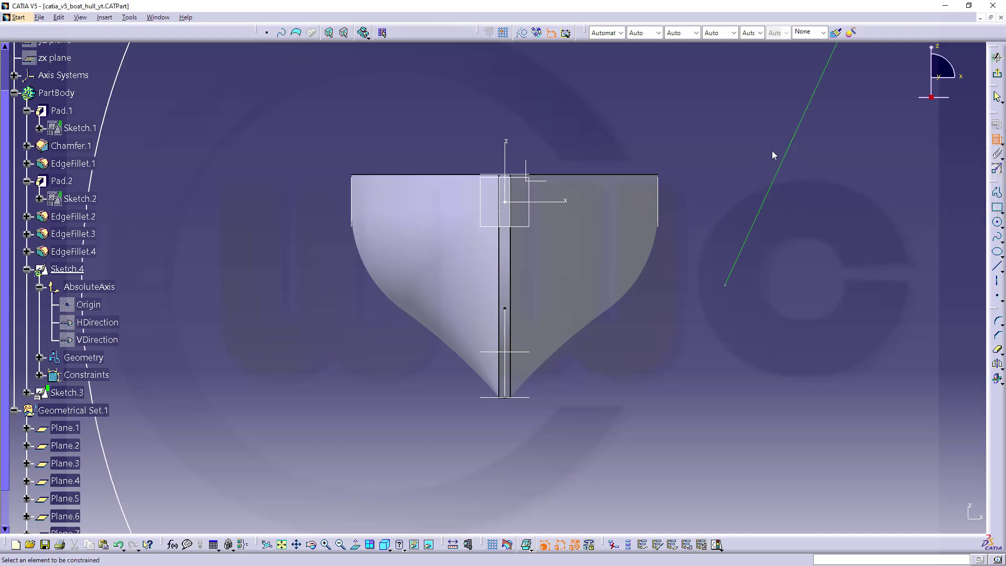
{"action": "mouse_move", "coordinate": [783, 242]}
{"action": "middle_mouse_down", "text": "ctrl"}
{"action": "mouse_move", "coordinate": [765, 231]}
{"action": "mouse_move", "coordinate": [758, 298]}
{"action": "middle_mouse_up", "text": "ctrl"}
{"action": "key", "text": "Escape"}
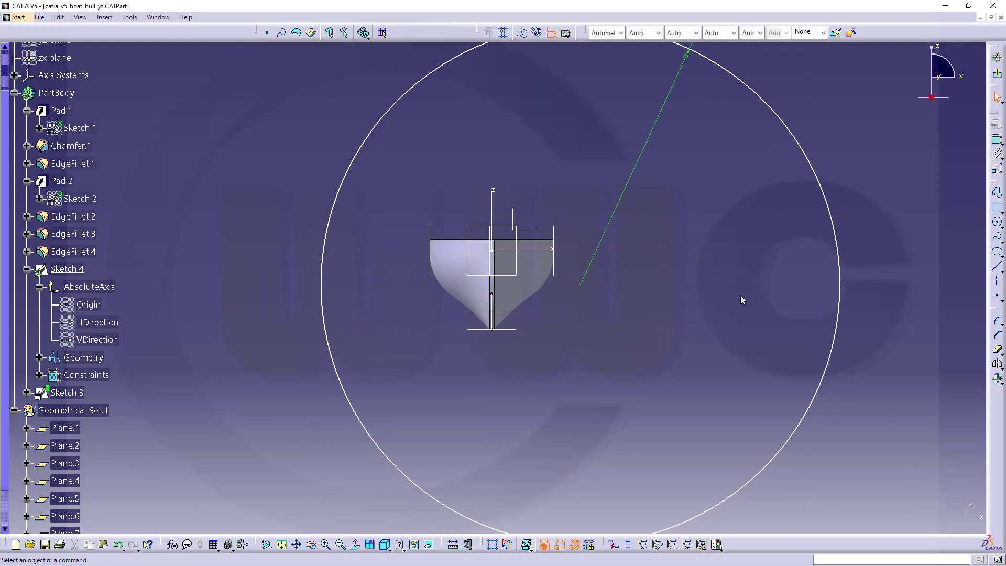
- Make the circle's centre coincident with the absolute Z axis and move the radius dimension closer to the hull
{"action": "left_click", "coordinate": [579, 285]}
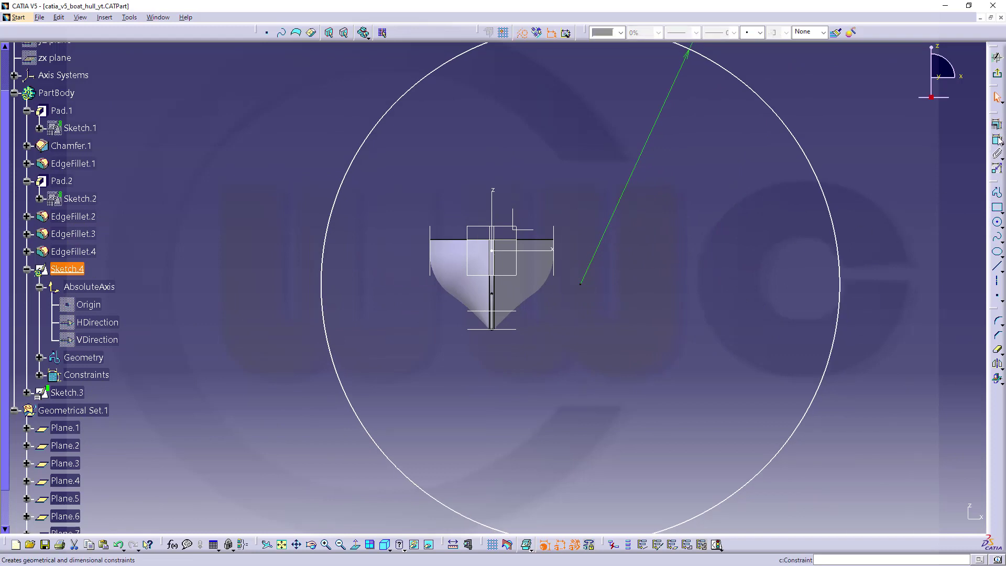
{"action": "left_click", "coordinate": [932, 139]}
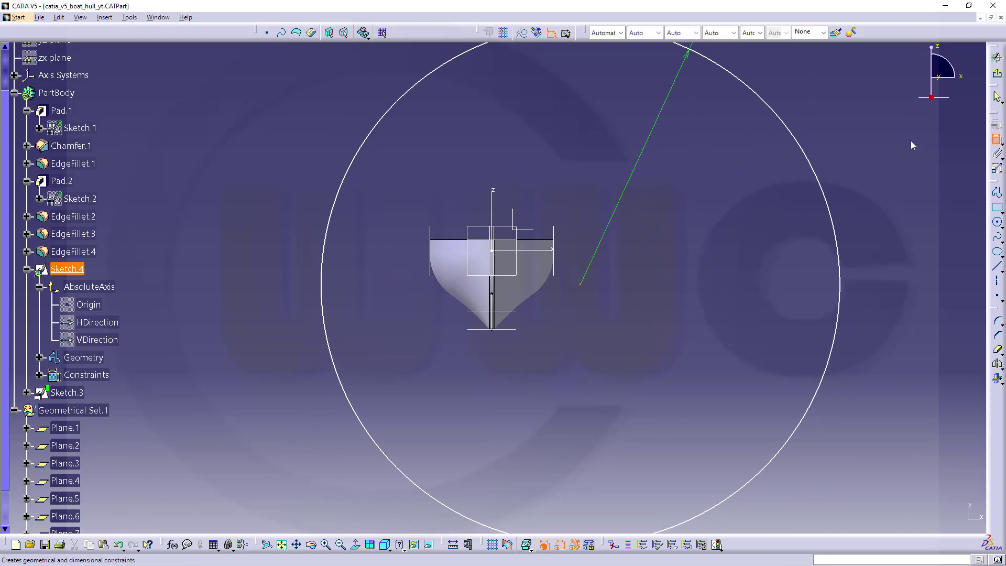
{"action": "left_click", "coordinate": [497, 194]}
{"action": "right_click", "coordinate": [504, 173]}
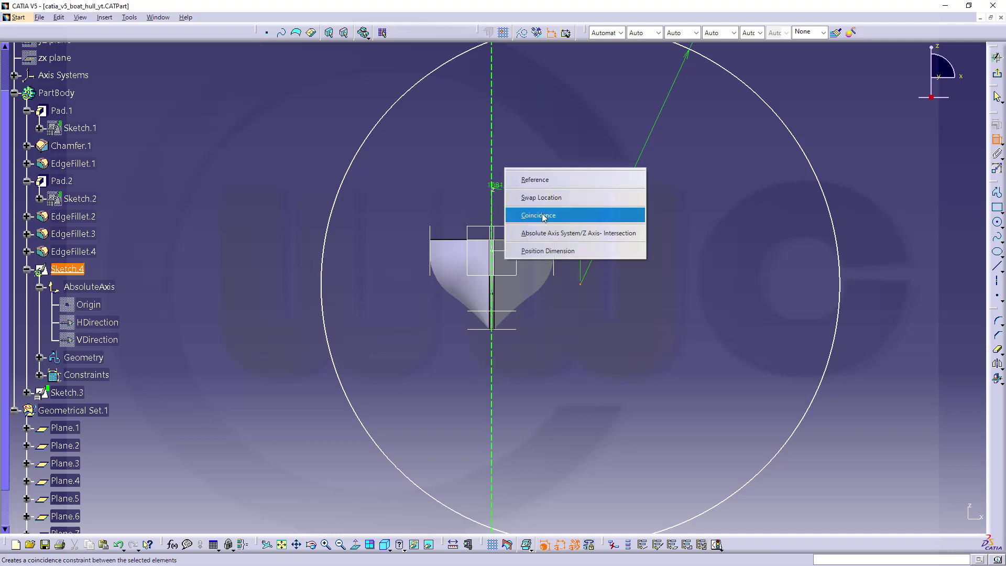
{"action": "left_click", "coordinate": [543, 216]}
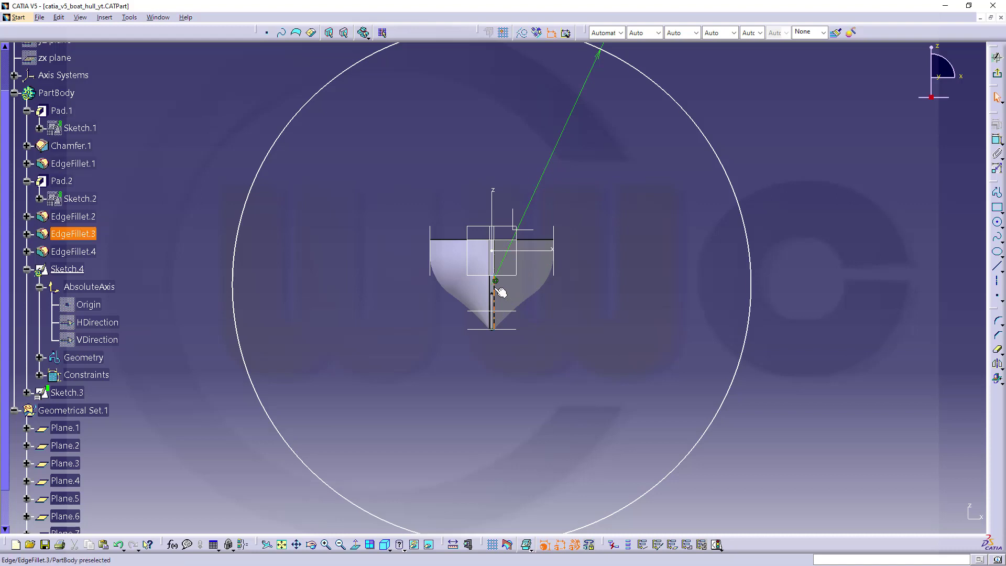
{"action": "left_click", "coordinate": [580, 294]}
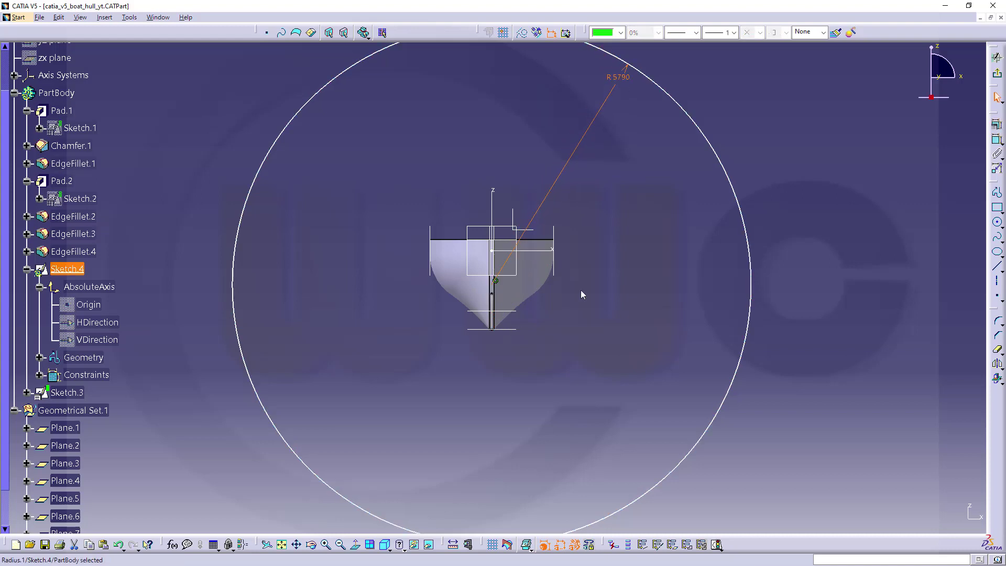
{"action": "left_click_drag", "start_coordinate": [587, 126], "coordinate": [579, 224]}
{"action": "middle_click_drag", "start_coordinate": [512, 315], "coordinate": [510, 227]}
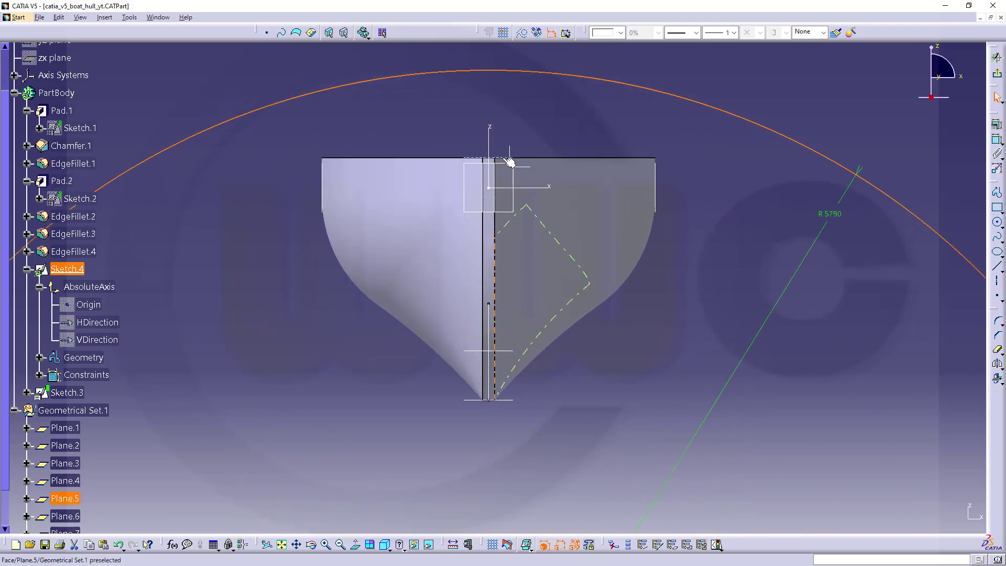
- Intersect Plane.5 at the hull's deck edge with the sketch plane as a construction line
{"action": "left_click", "coordinate": [678, 162]}
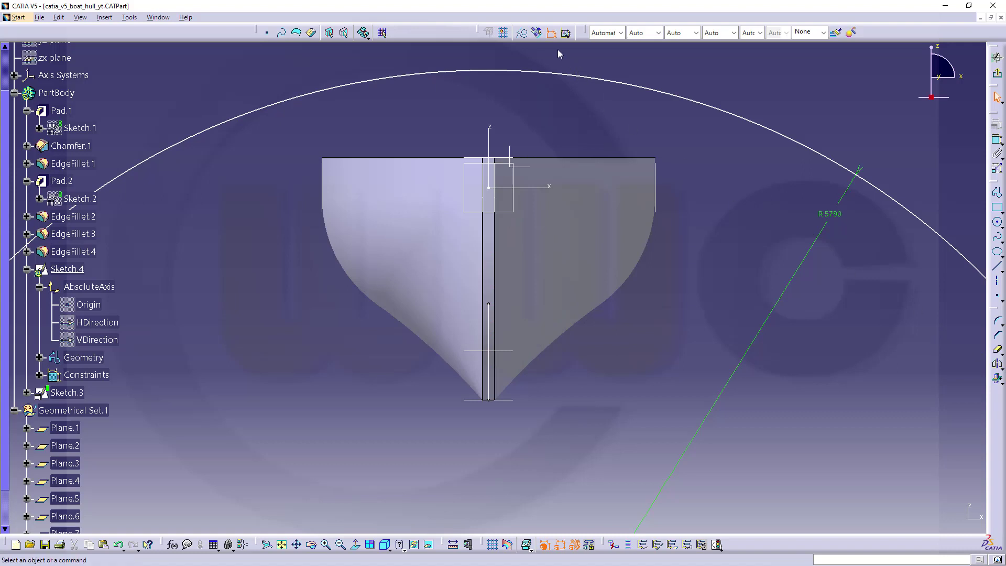
{"action": "left_click", "coordinate": [522, 32]}
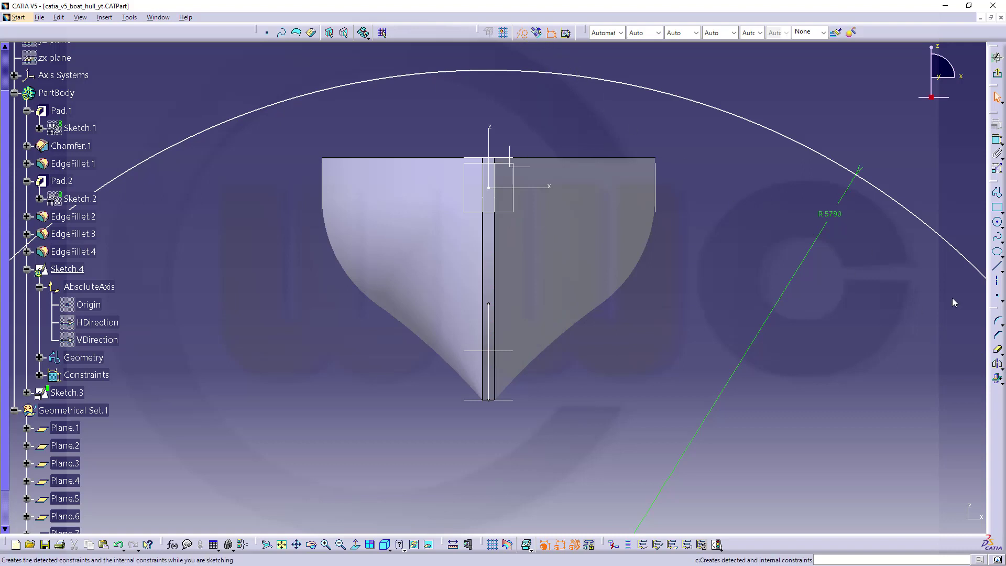
{"action": "left_click", "coordinate": [997, 378]}
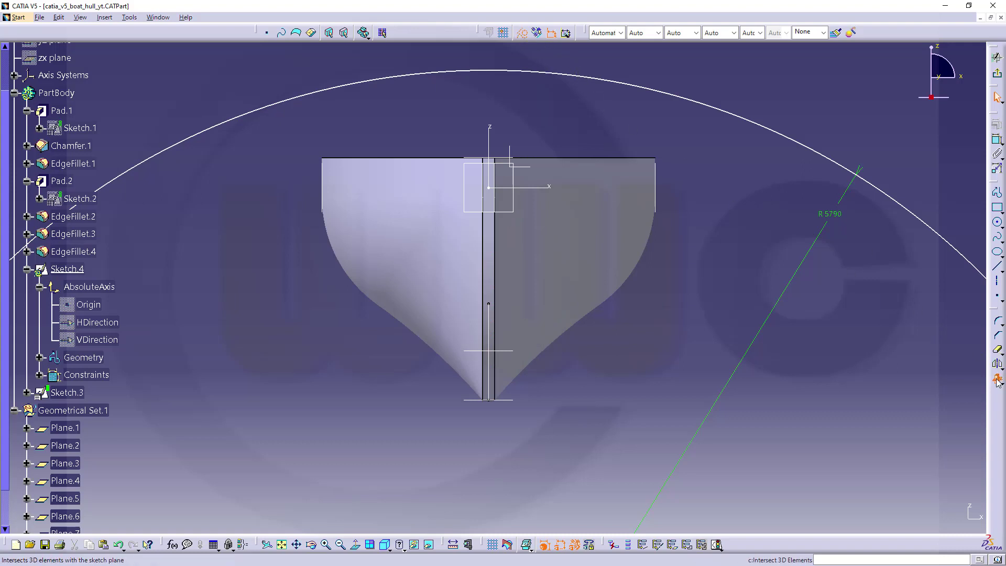
{"action": "left_click", "coordinate": [509, 160]}
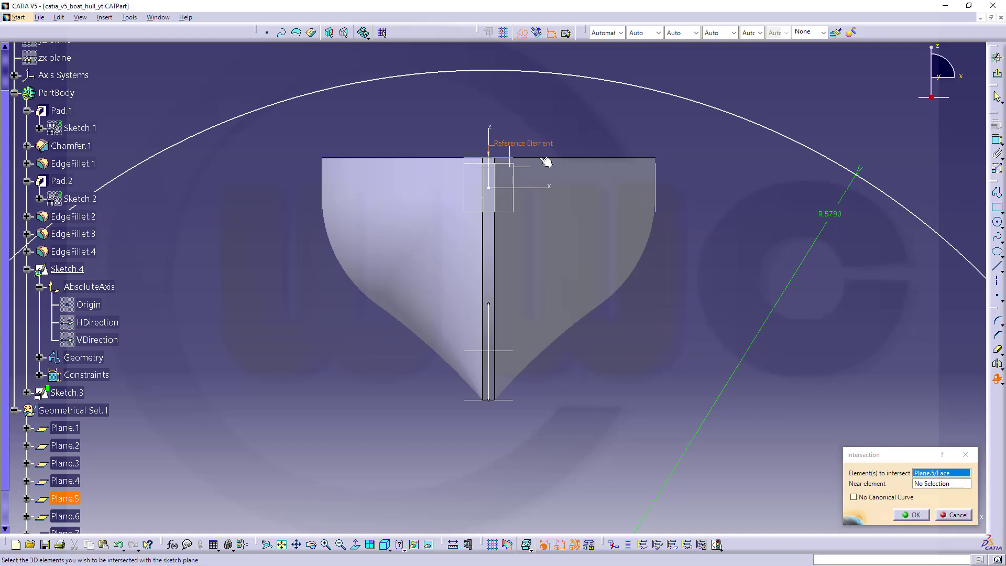
{"action": "left_click", "coordinate": [911, 515]}
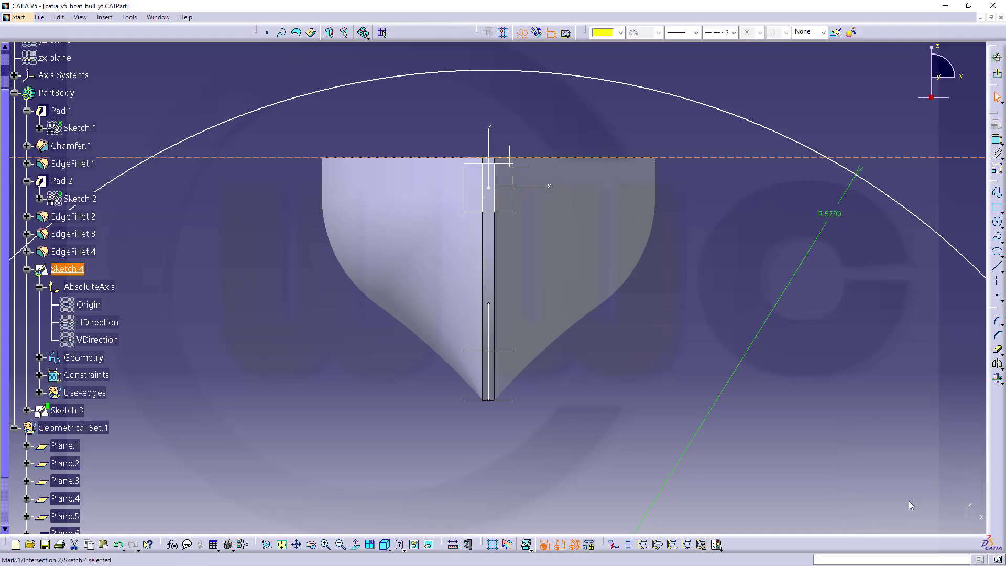
- Make the circle tangent to the intersected line along the hull's deck
{"action": "left_click", "coordinate": [997, 139]}
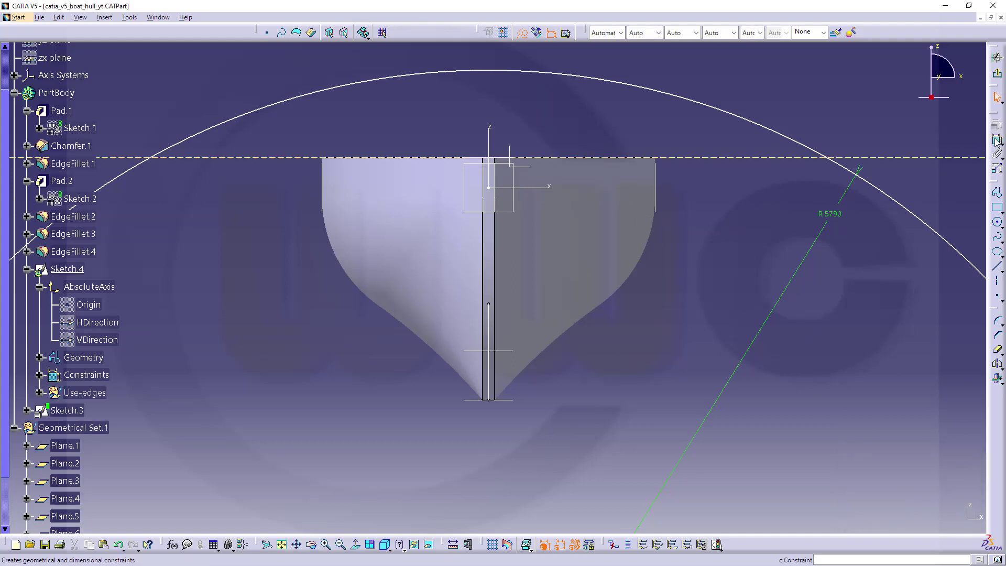
{"action": "left_click", "coordinate": [505, 72]}
{"action": "left_click", "coordinate": [677, 157]}
{"action": "right_click", "coordinate": [684, 183]}
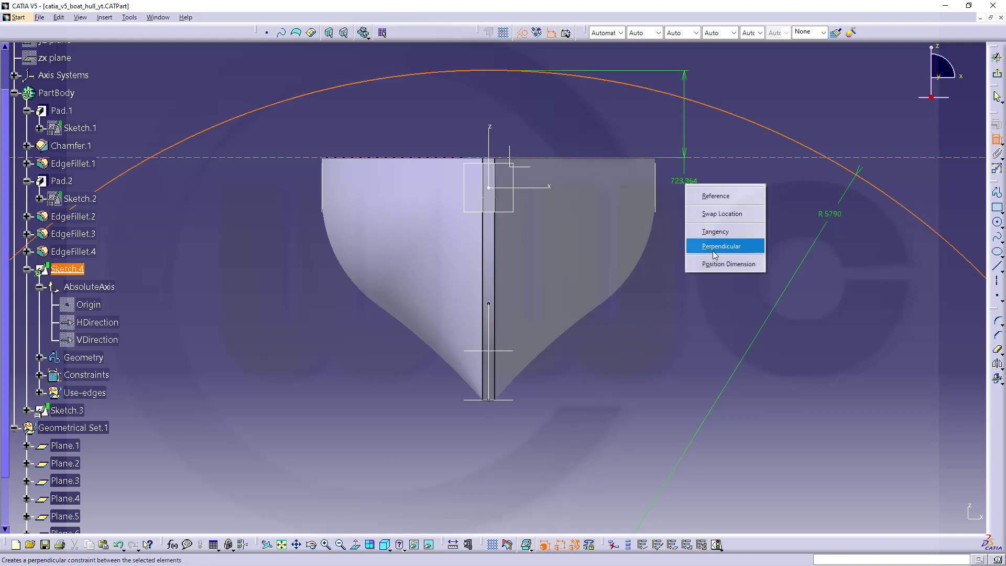
{"action": "left_click", "coordinate": [716, 232]}
{"action": "mouse_move", "coordinate": [709, 243]}
{"action": "middle_mouse_down"}
{"action": "mouse_move", "coordinate": [680, 343]}
{"action": "mouse_move", "coordinate": [702, 288]}
{"action": "middle_mouse_up"}
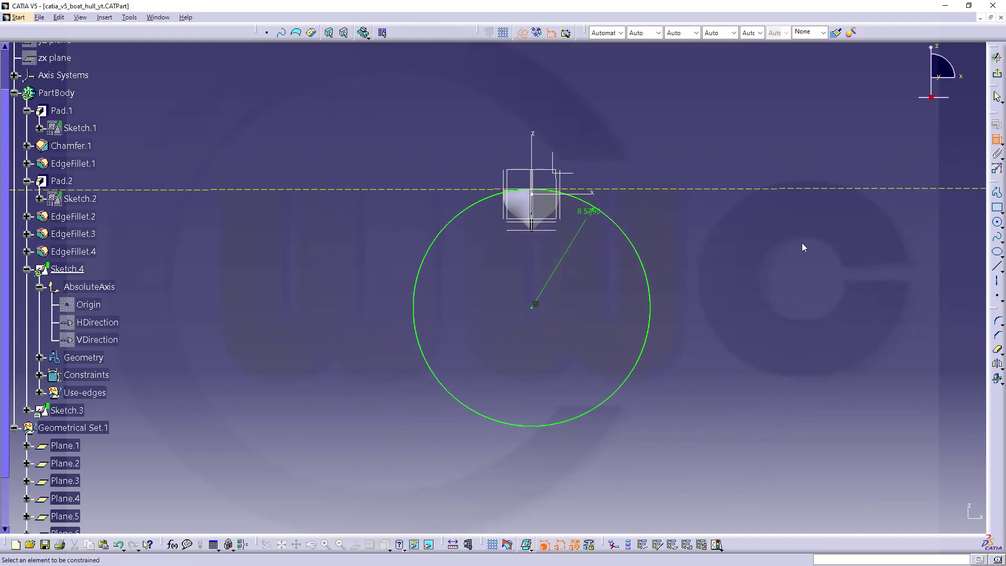
- Sketch a near-horizontal construction line about 16216 mm long across the circle, above its centre
{"action": "left_click", "coordinate": [998, 270]}
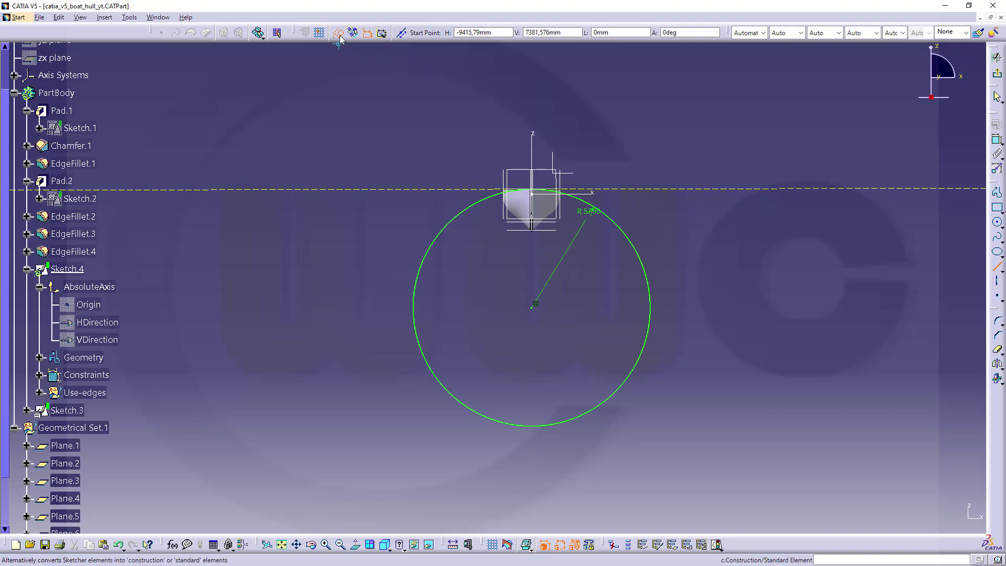
{"action": "left_click", "coordinate": [355, 273]}
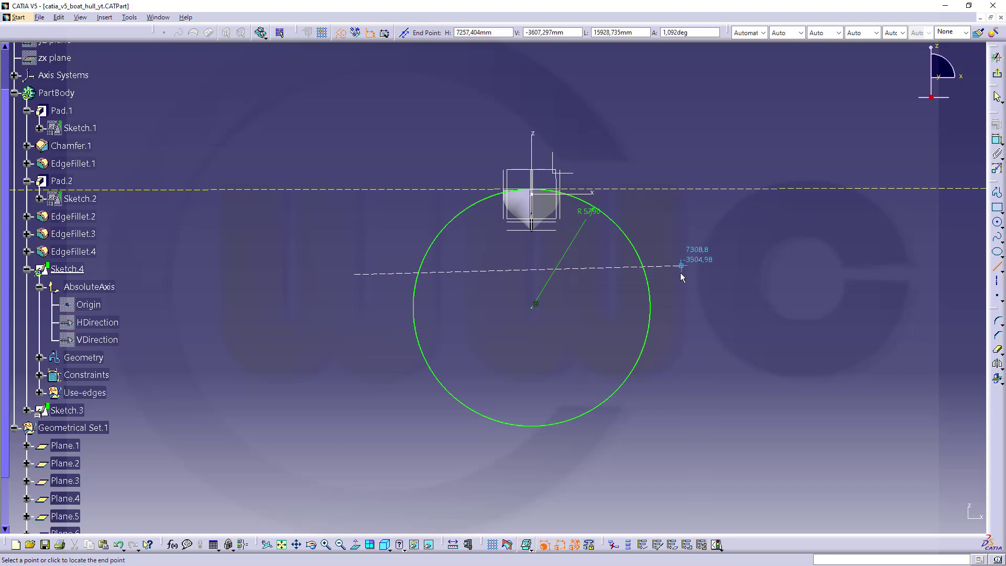
{"action": "left_click", "coordinate": [687, 286]}
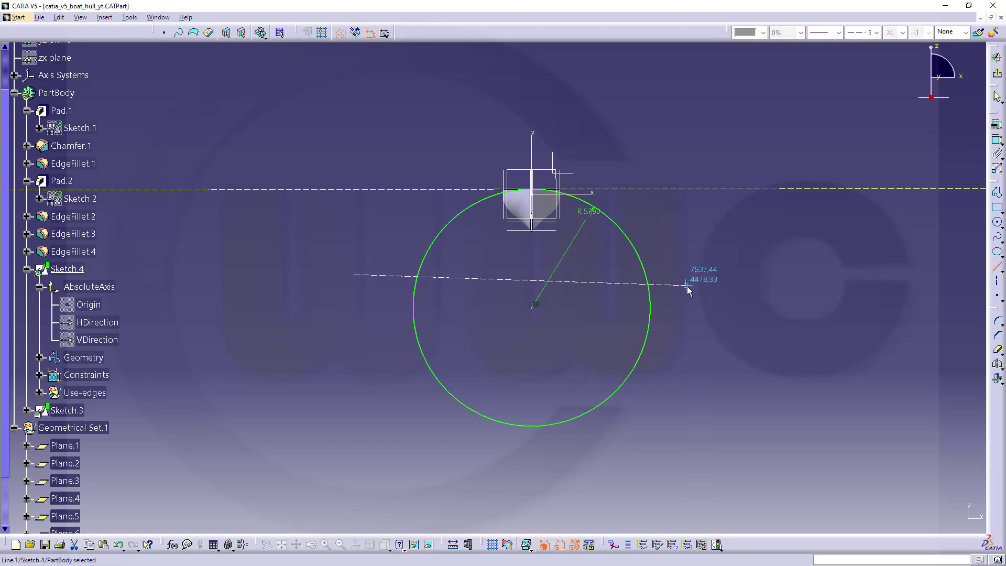
- Constrain the construction line's distance from the intersected deck line to 4000 mm
{"action": "left_click", "coordinate": [996, 140]}
{"action": "left_click", "coordinate": [597, 286]}
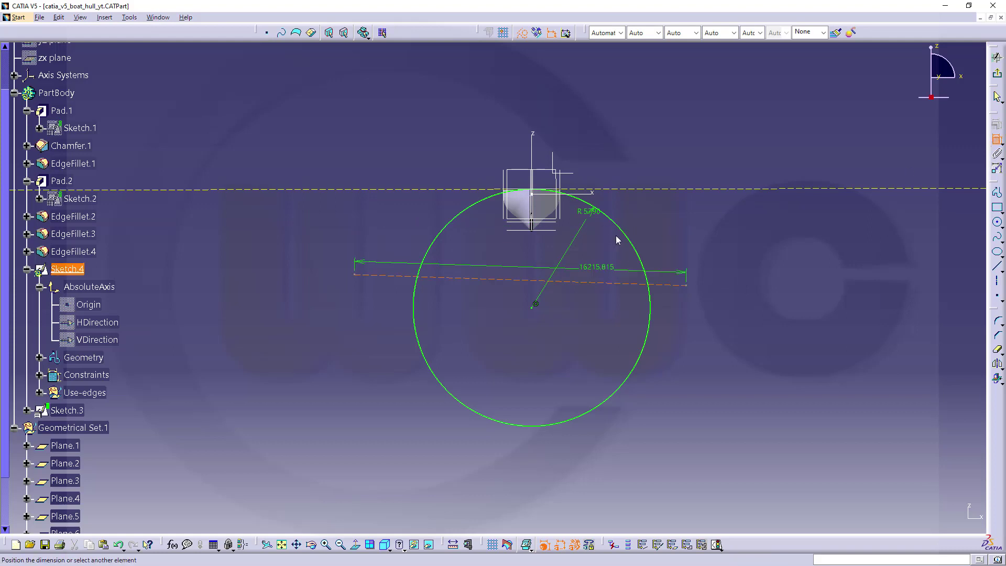
{"action": "left_click", "coordinate": [626, 189]}
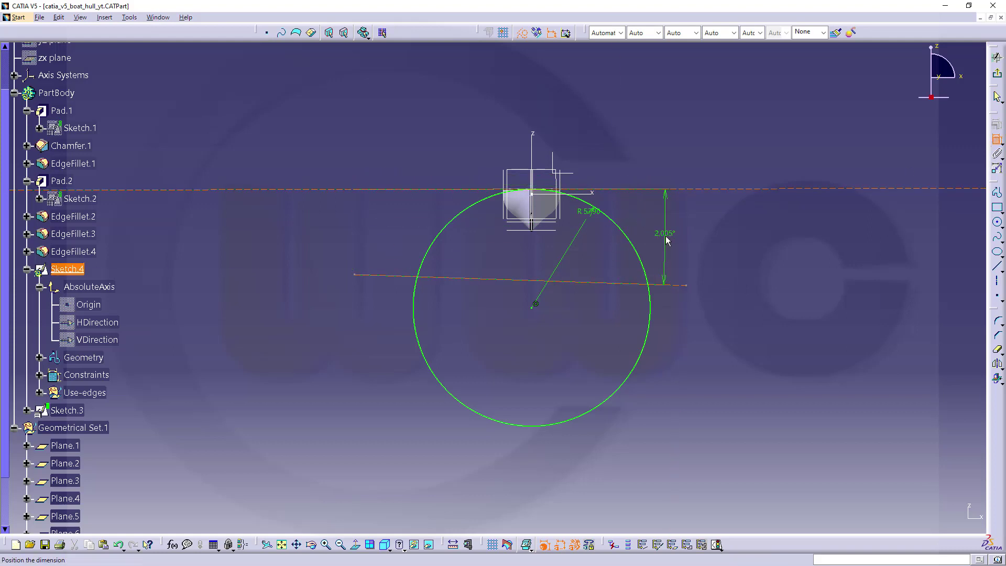
{"action": "right_click", "coordinate": [665, 236]}
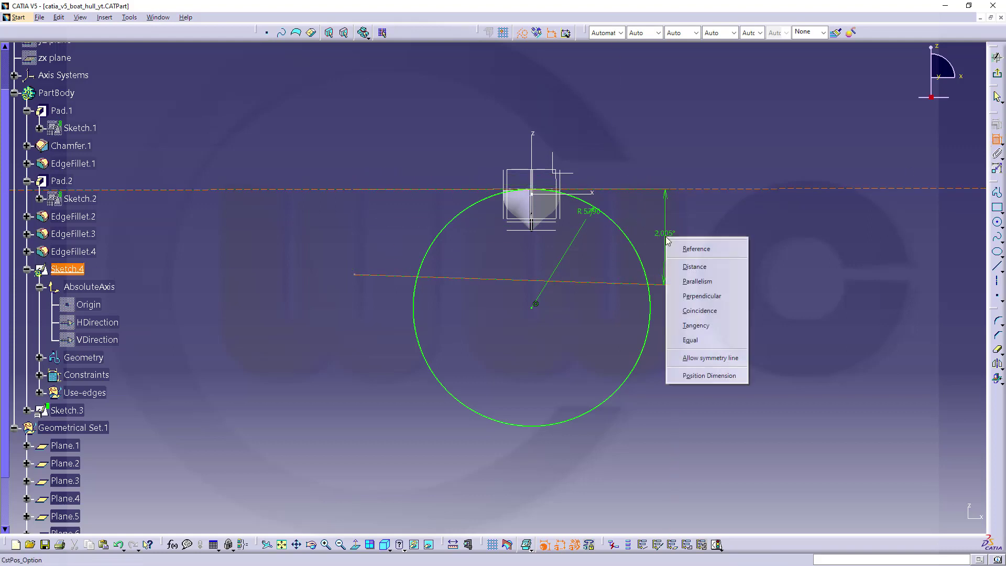
{"action": "left_click", "coordinate": [696, 266]}
{"action": "left_click", "coordinate": [689, 254]}
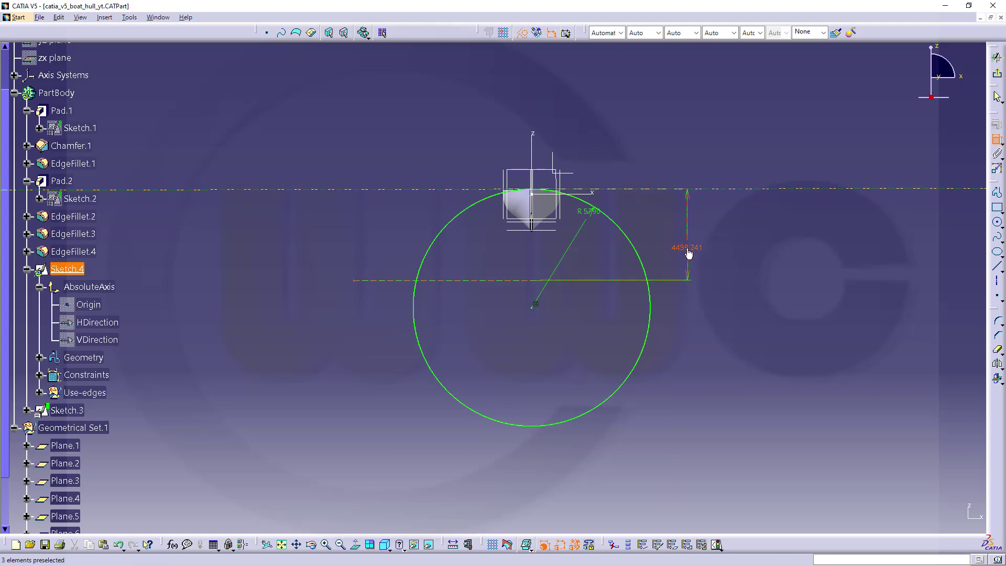
{"action": "double_click", "coordinate": [687, 249]}
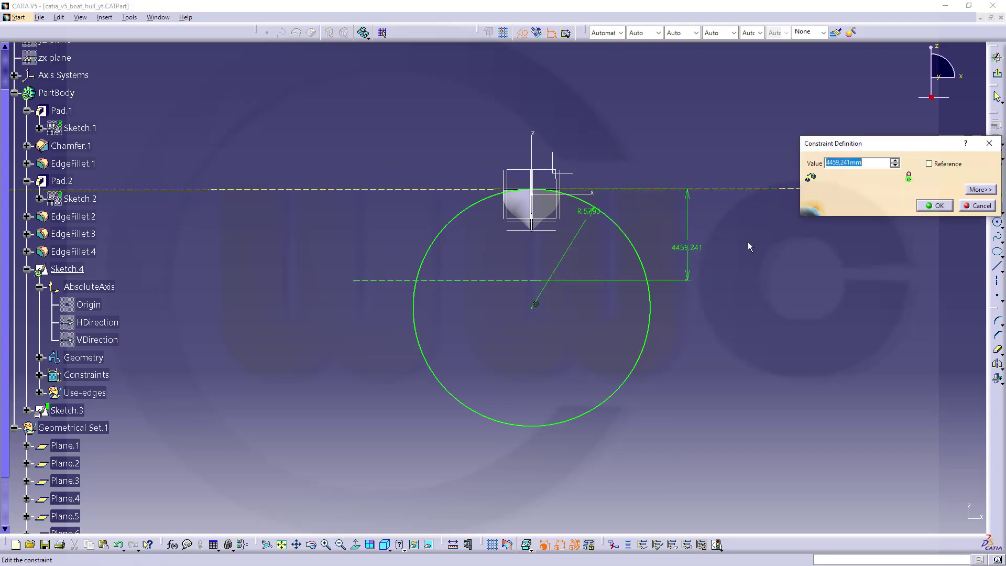
{"action": "type", "text": "4000"}
{"action": "key", "text": "Return"}
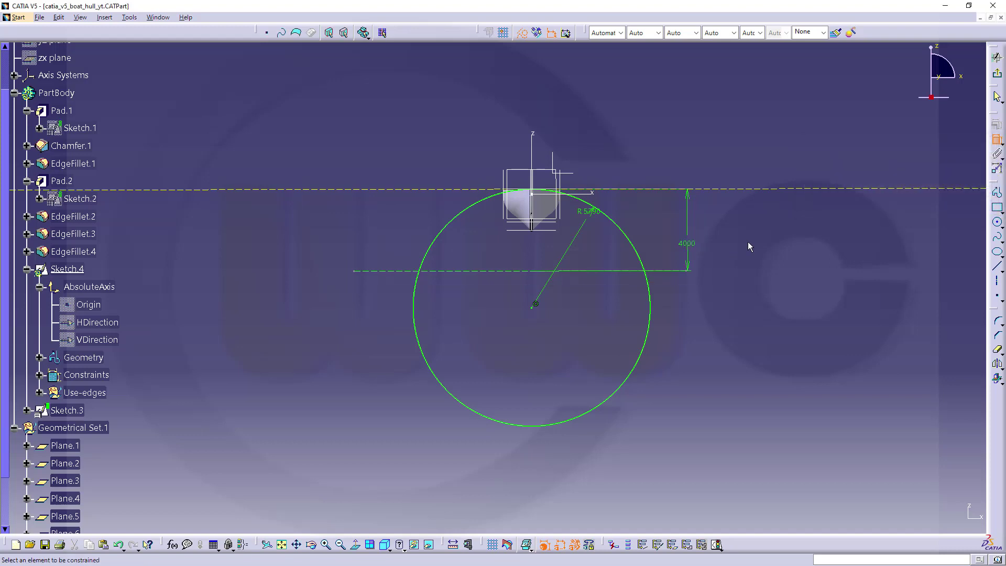
- Quick Trim the circle's portion below the construction line and the line's two ends outside the arc
{"action": "left_click", "coordinate": [995, 352]}
{"action": "left_click", "coordinate": [644, 354]}
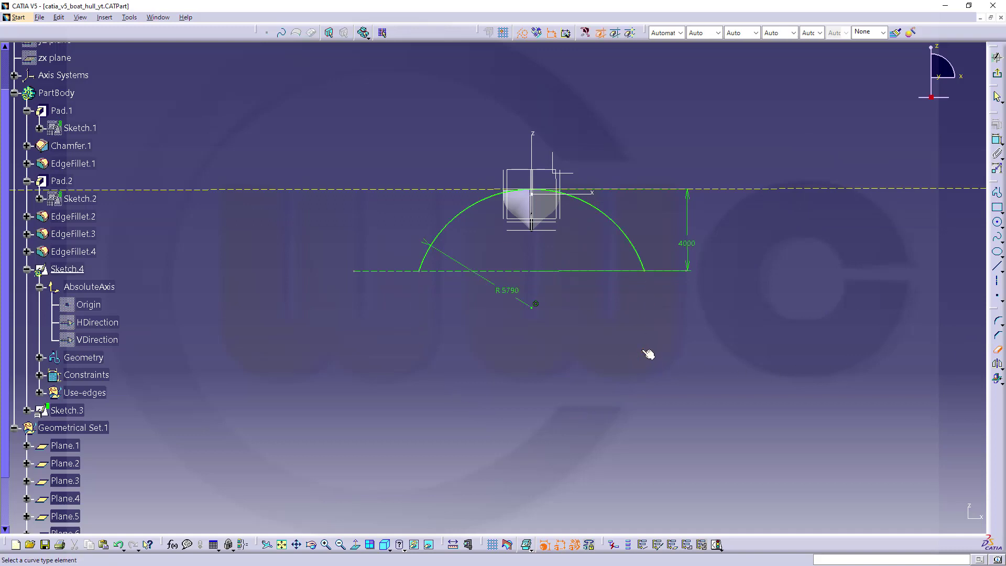
{"action": "left_click", "coordinate": [668, 270]}
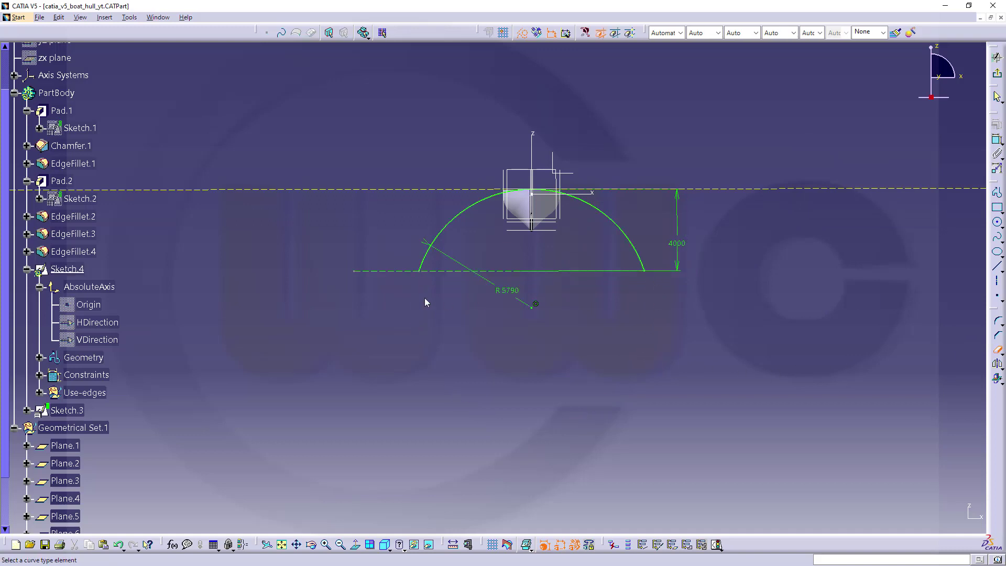
{"action": "left_click", "coordinate": [392, 273]}
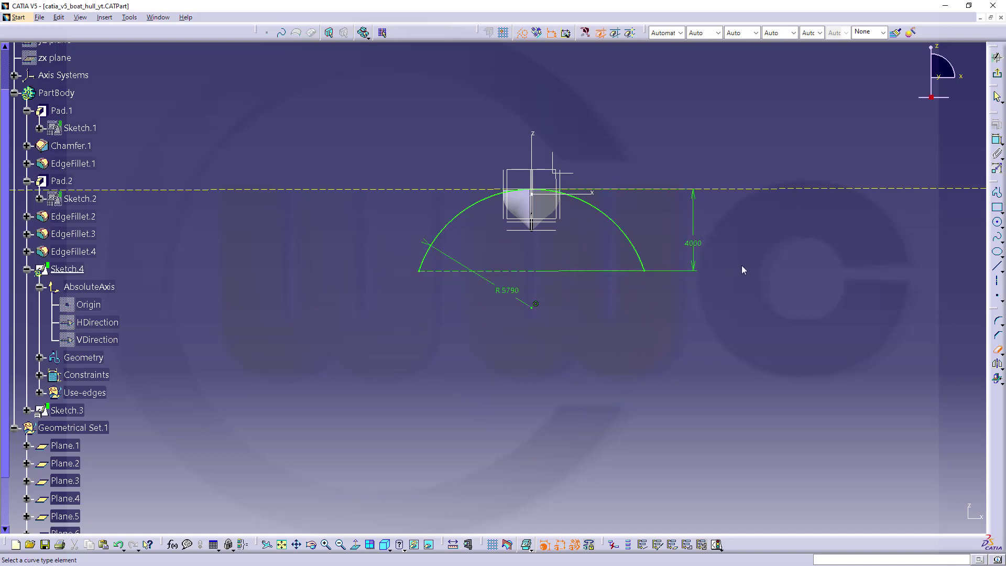
- Exit the arc sketch and start a positioned sketch on the absolute axis system's XY plane
{"action": "left_click", "coordinate": [997, 78]}
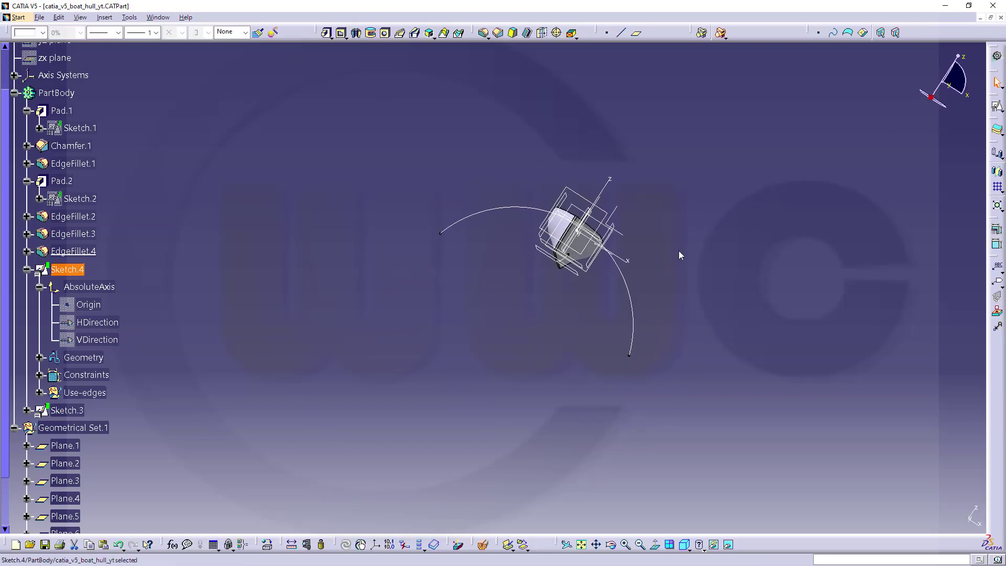
{"action": "mouse_move", "coordinate": [613, 276]}
{"action": "middle_mouse_down"}
{"action": "mouse_move", "coordinate": [350, 225]}
{"action": "mouse_move", "coordinate": [518, 225]}
{"action": "mouse_move", "coordinate": [499, 266]}
{"action": "mouse_move", "coordinate": [467, 292]}
{"action": "mouse_move", "coordinate": [485, 283]}
{"action": "mouse_move", "coordinate": [481, 360]}
{"action": "mouse_move", "coordinate": [476, 276]}
{"action": "mouse_move", "coordinate": [433, 234]}
{"action": "mouse_move", "coordinate": [341, 253]}
{"action": "mouse_move", "coordinate": [387, 292]}
{"action": "middle_mouse_up"}
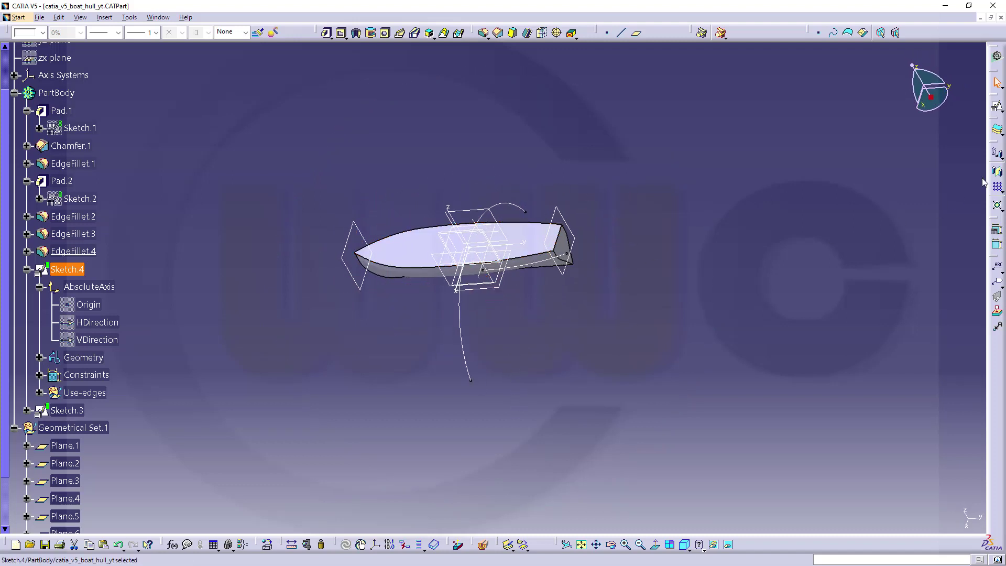
{"action": "left_click", "coordinate": [996, 109]}
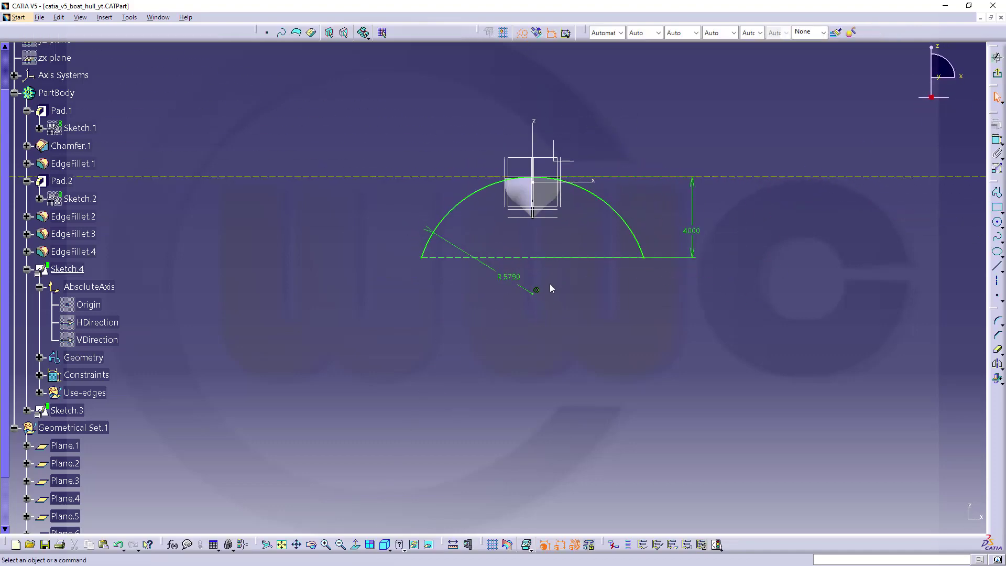
{"action": "left_click", "coordinate": [996, 73]}
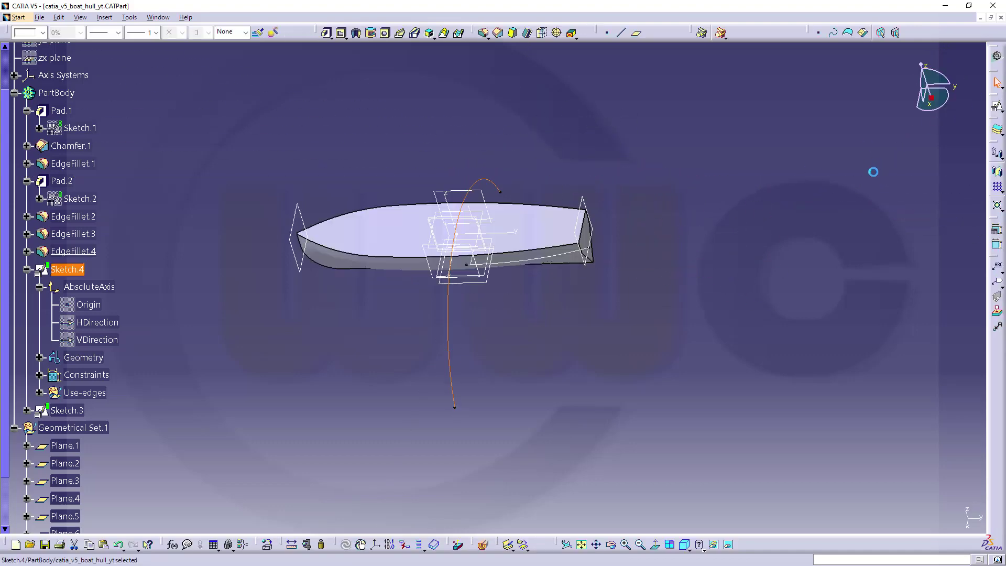
{"action": "left_click", "coordinate": [997, 109]}
{"action": "middle_click_drag", "start_coordinate": [530, 283], "coordinate": [529, 226]}
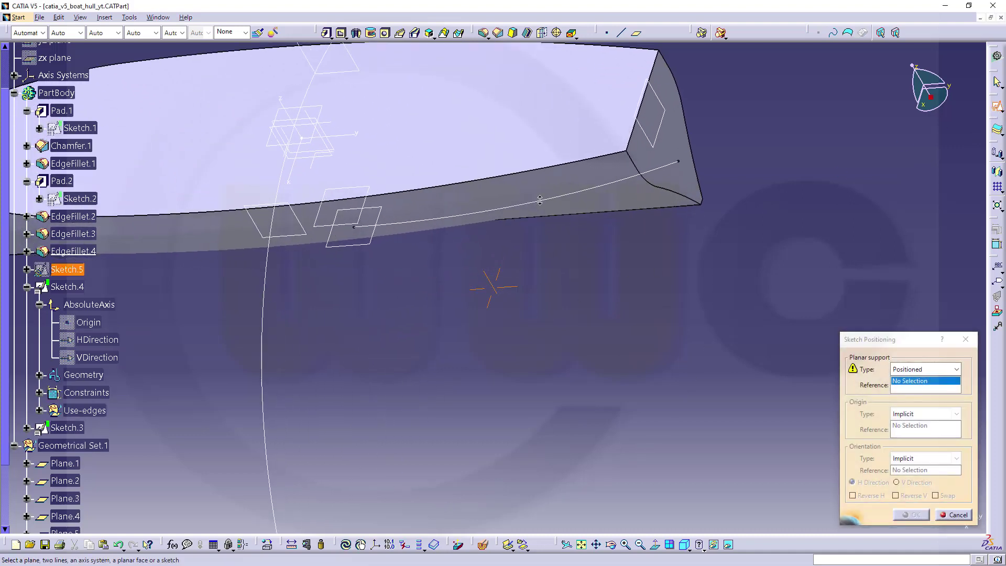
{"action": "left_click", "coordinate": [317, 170]}
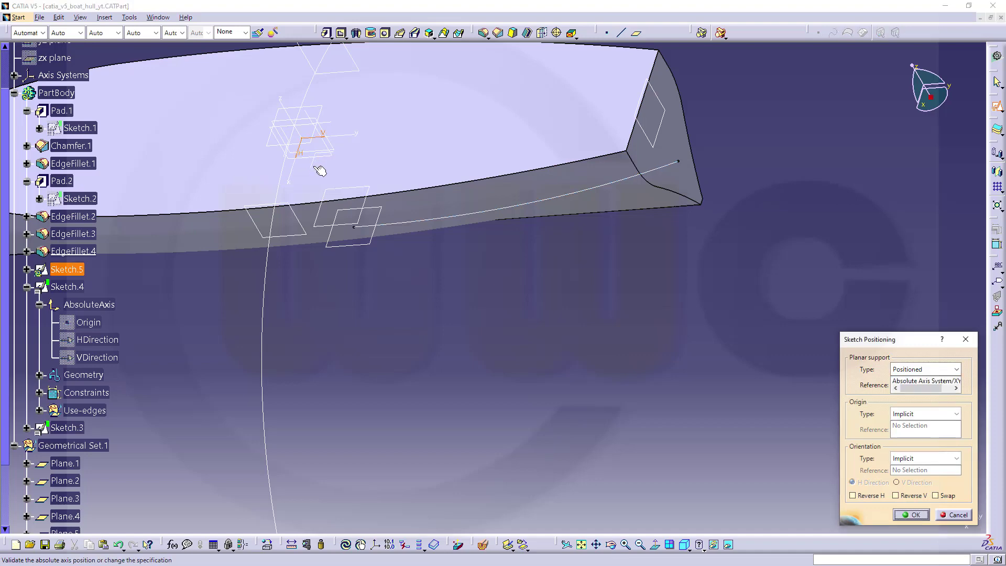
{"action": "left_click", "coordinate": [911, 515]}
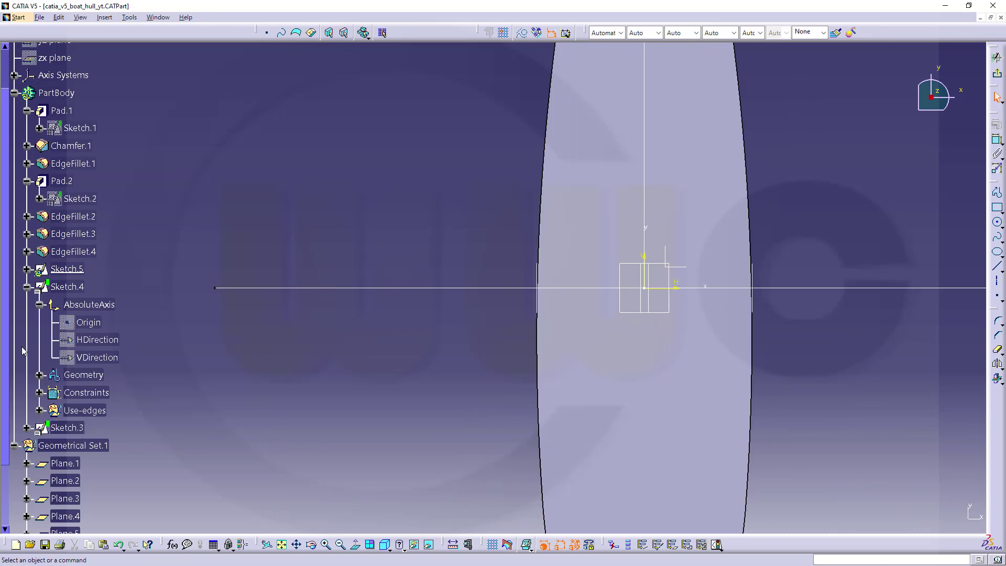
- Hide the new sketch's origin, horizontal direction and vertical direction, and collapse the expanded sketches in the specification tree
{"action": "left_click", "coordinate": [27, 427]}
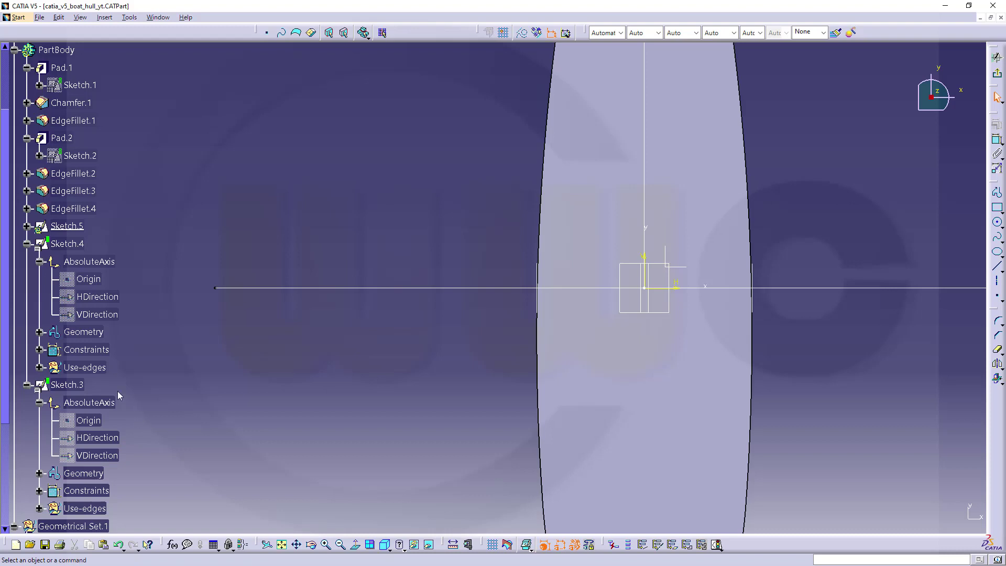
{"action": "left_click", "coordinate": [26, 225]}
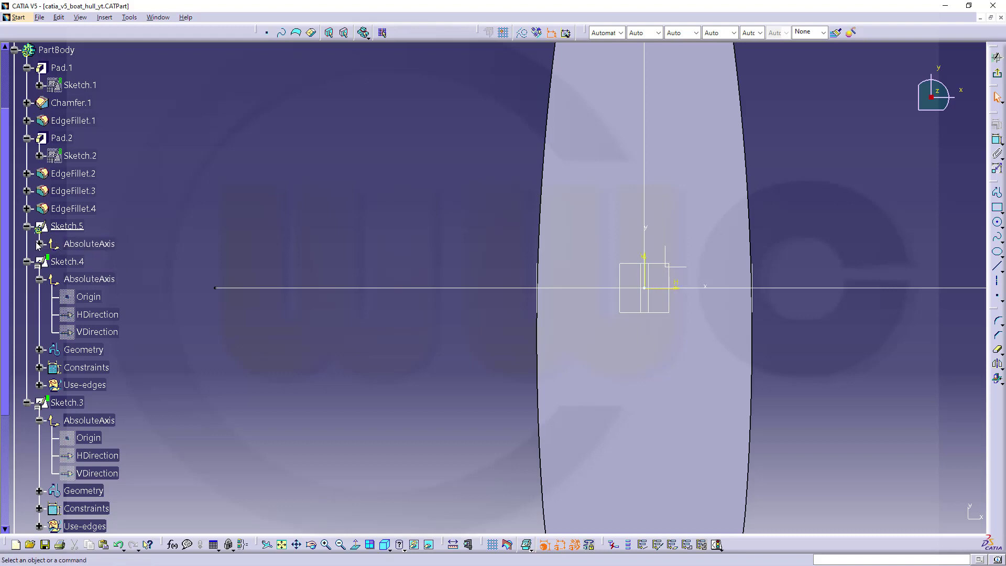
{"action": "left_click", "coordinate": [39, 244]}
{"action": "left_click", "coordinate": [88, 262]}
{"action": "left_click", "coordinate": [97, 296], "text": "ctrl"}
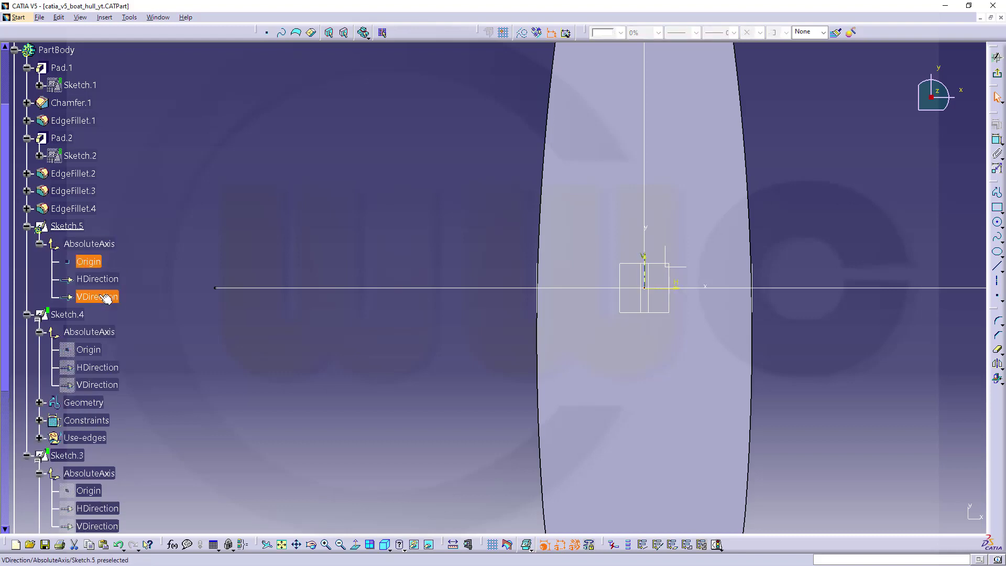
{"action": "left_click", "coordinate": [97, 278], "text": "ctrl"}
{"action": "right_click", "coordinate": [100, 296]}
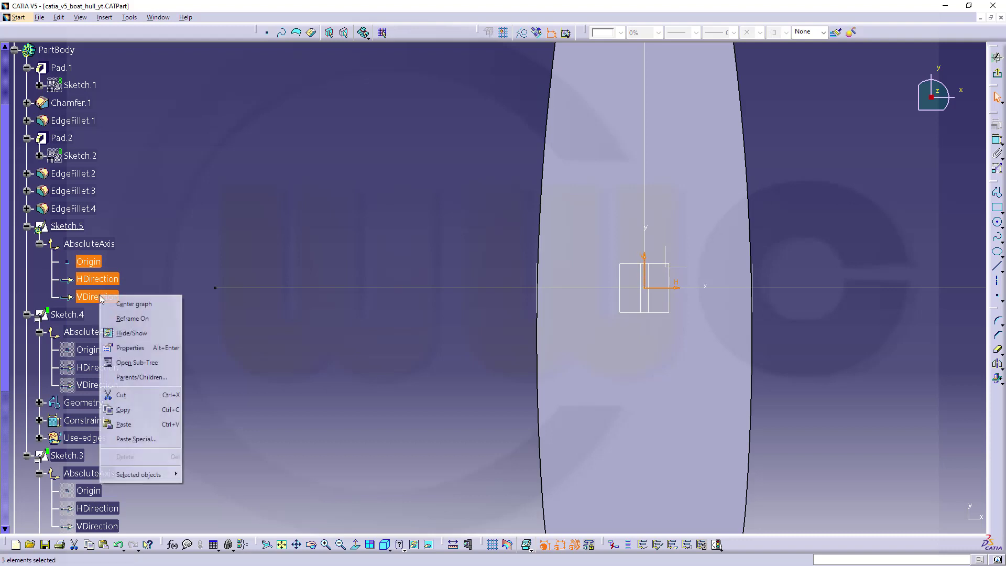
{"action": "left_click", "coordinate": [135, 333]}
{"action": "left_click", "coordinate": [27, 227]}
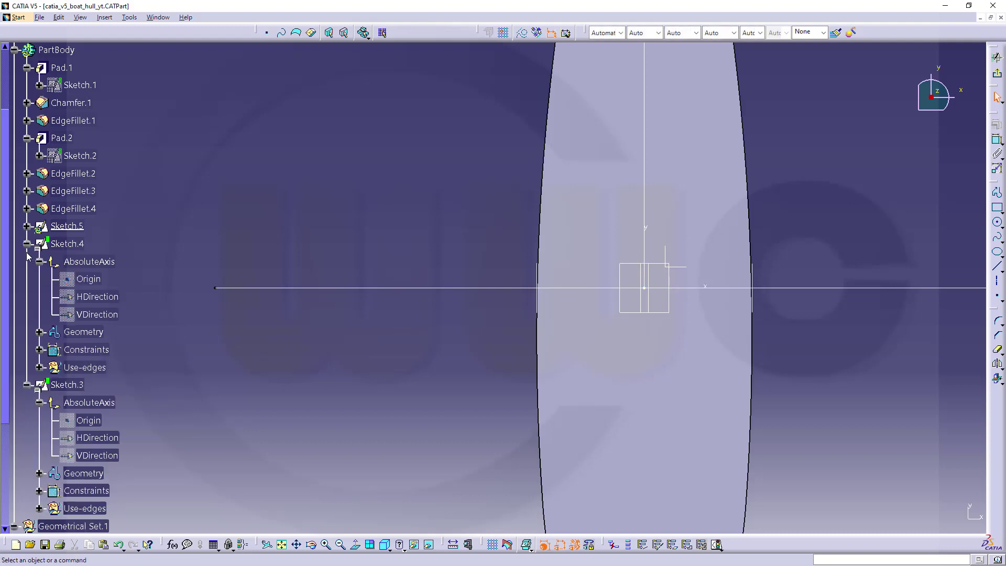
{"action": "left_click", "coordinate": [26, 243]}
{"action": "left_click", "coordinate": [27, 261]}
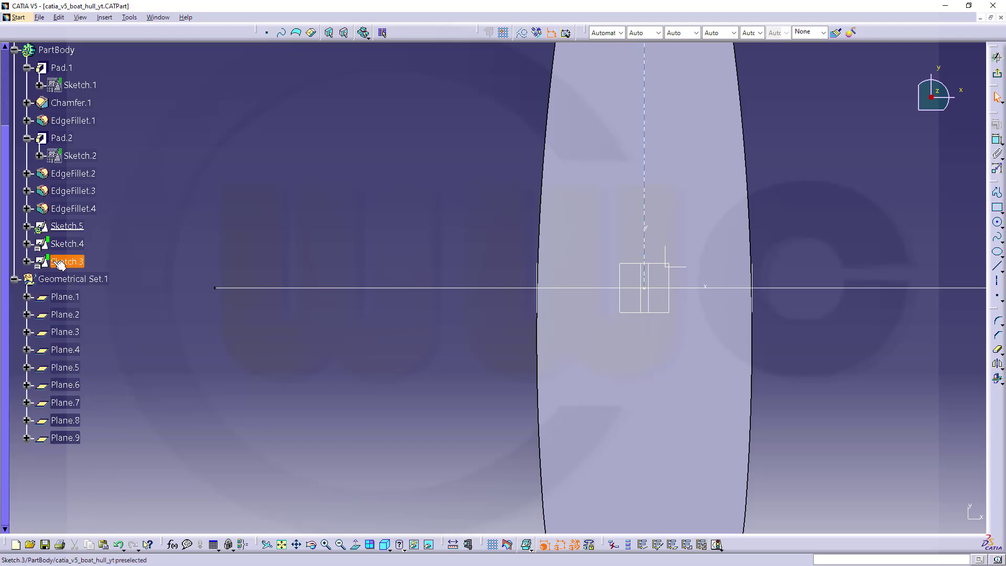
- Sketch a circle of about 1079 mm radius beside the hull, near its flat stern end
{"action": "middle_click_drag", "start_coordinate": [265, 262], "coordinate": [229, 260]}
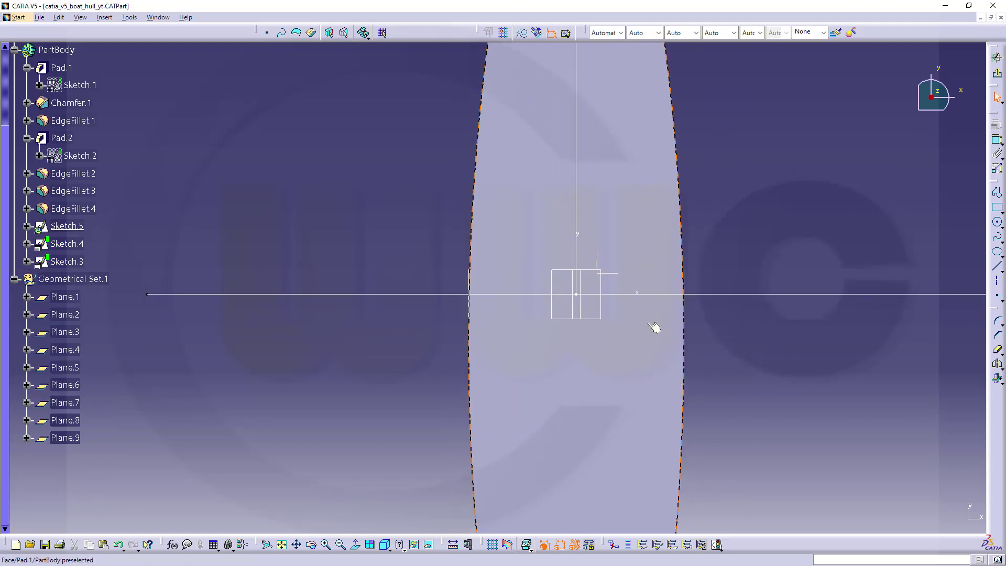
{"action": "mouse_move", "coordinate": [768, 254]}
{"action": "middle_mouse_down"}
{"action": "mouse_move", "coordinate": [752, 297]}
{"action": "mouse_move", "coordinate": [683, 231]}
{"action": "mouse_move", "coordinate": [693, 313]}
{"action": "middle_mouse_up"}
{"action": "left_click", "coordinate": [996, 221]}
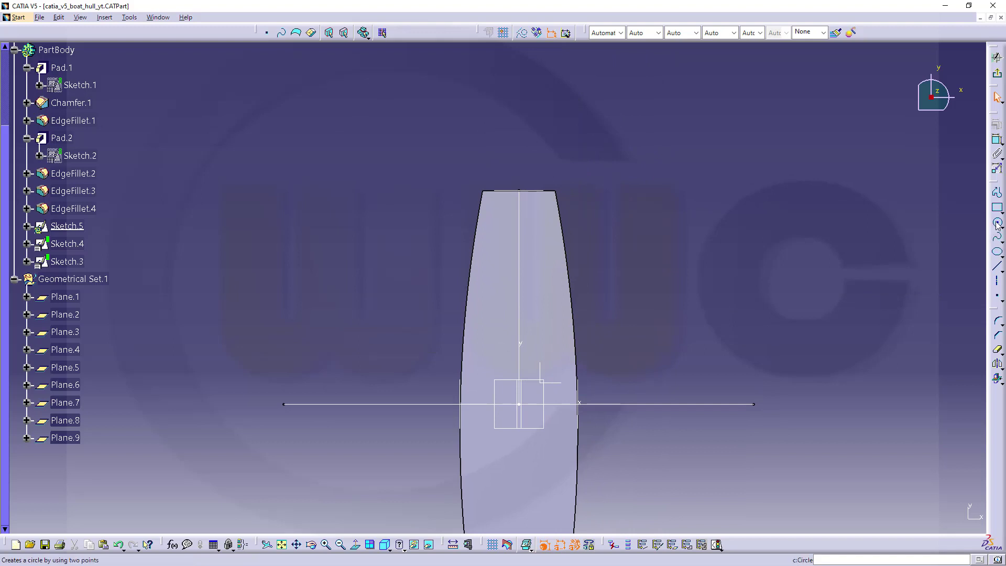
{"action": "left_click", "coordinate": [636, 280]}
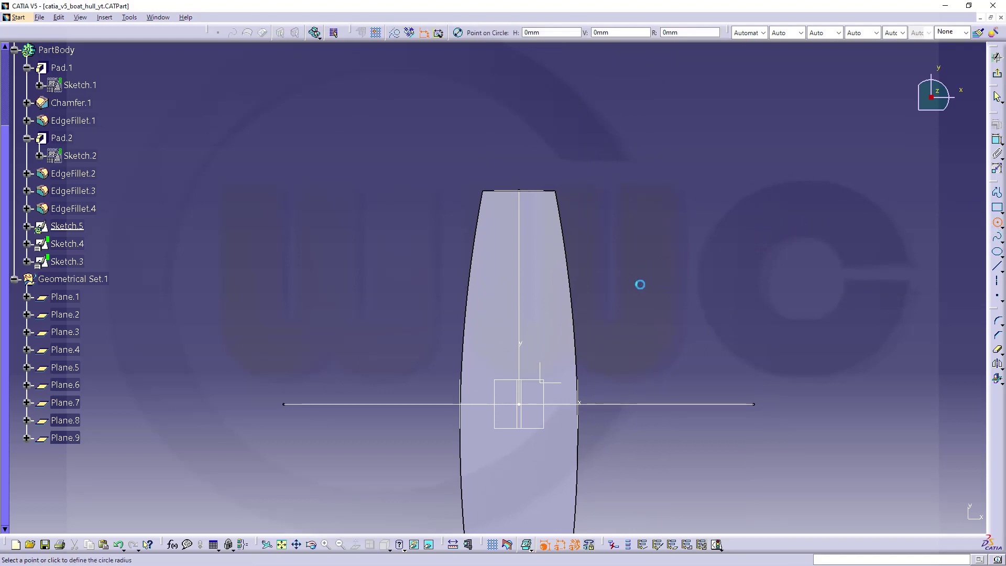
{"action": "left_click", "coordinate": [682, 279]}
- Constrain the circle's radius to 1900 mm
{"action": "left_click", "coordinate": [997, 140]}
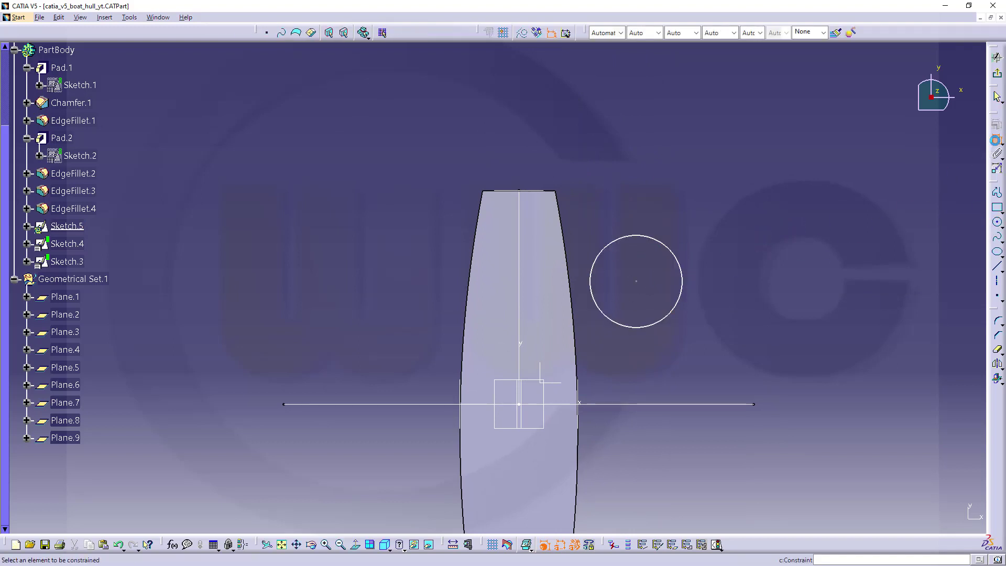
{"action": "left_click", "coordinate": [665, 245]}
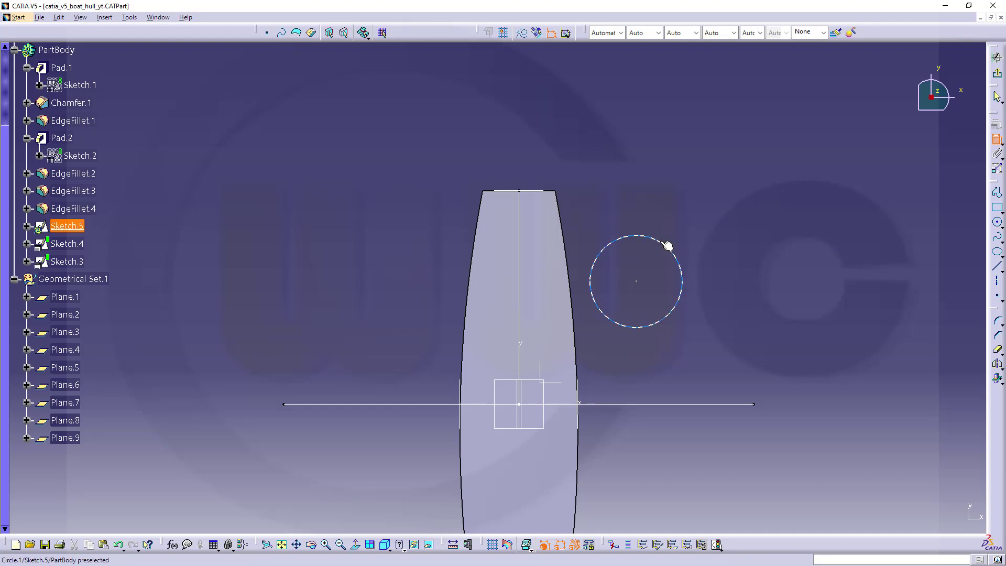
{"action": "left_click", "coordinate": [702, 199]}
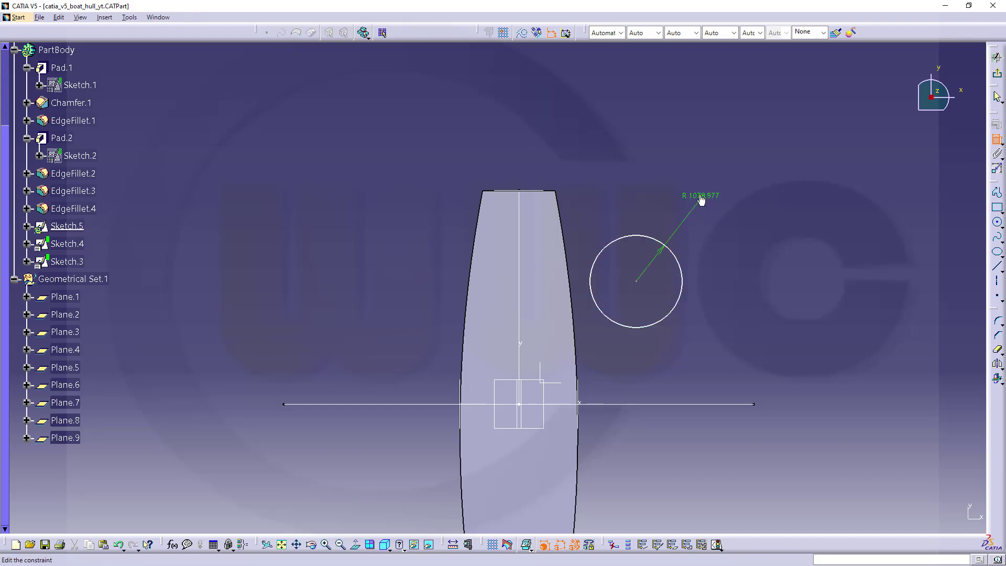
{"action": "double_click", "coordinate": [699, 195]}
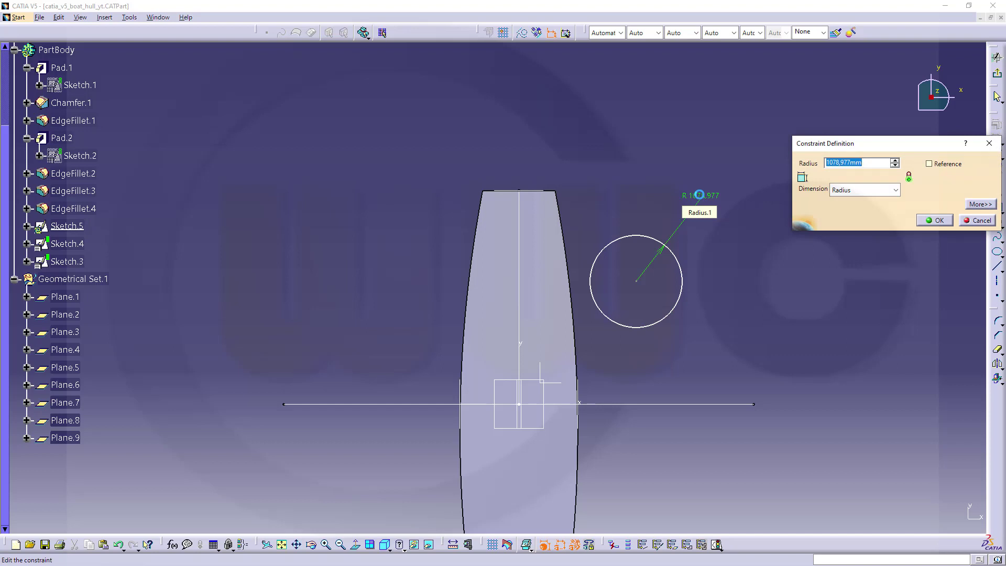
{"action": "type", "text": "1"}
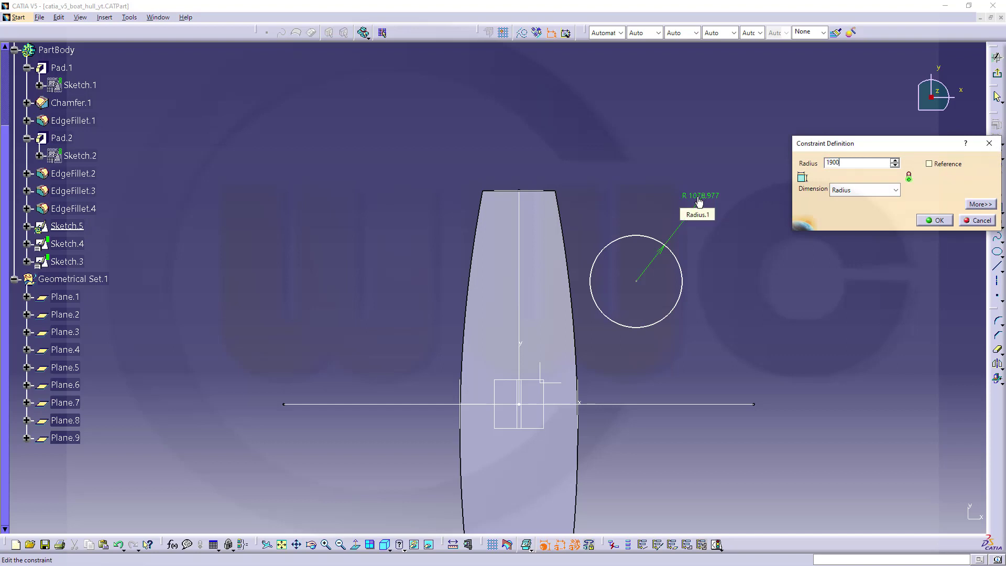
{"action": "type", "text": "900"}
{"action": "key", "text": "Return"}
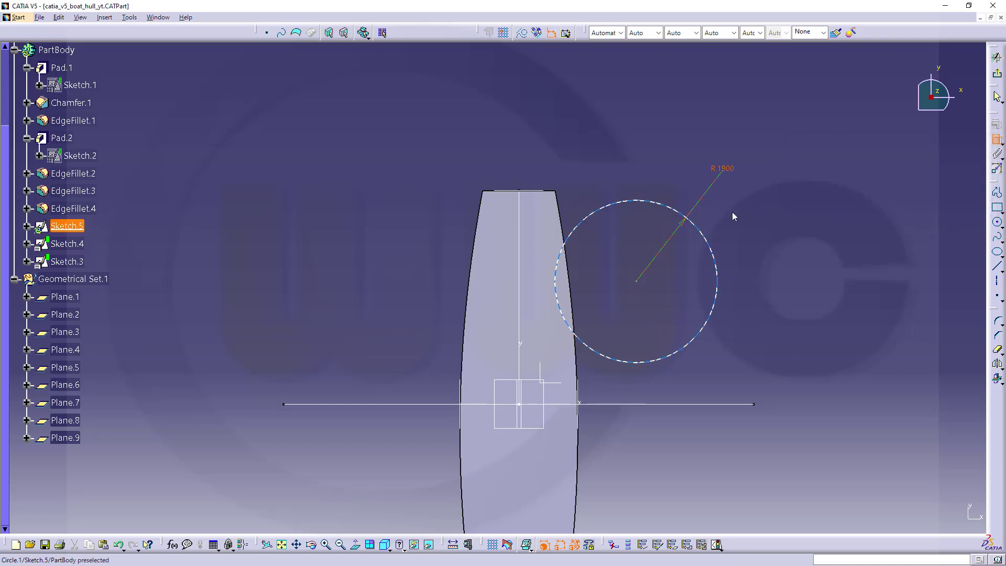
- Make the circle's centre coincident with the hull's lengthwise Y axis
{"action": "left_click", "coordinate": [639, 284]}
{"action": "left_click", "coordinate": [521, 346]}
{"action": "right_click", "coordinate": [587, 162]}
{"action": "left_click", "coordinate": [630, 211]}
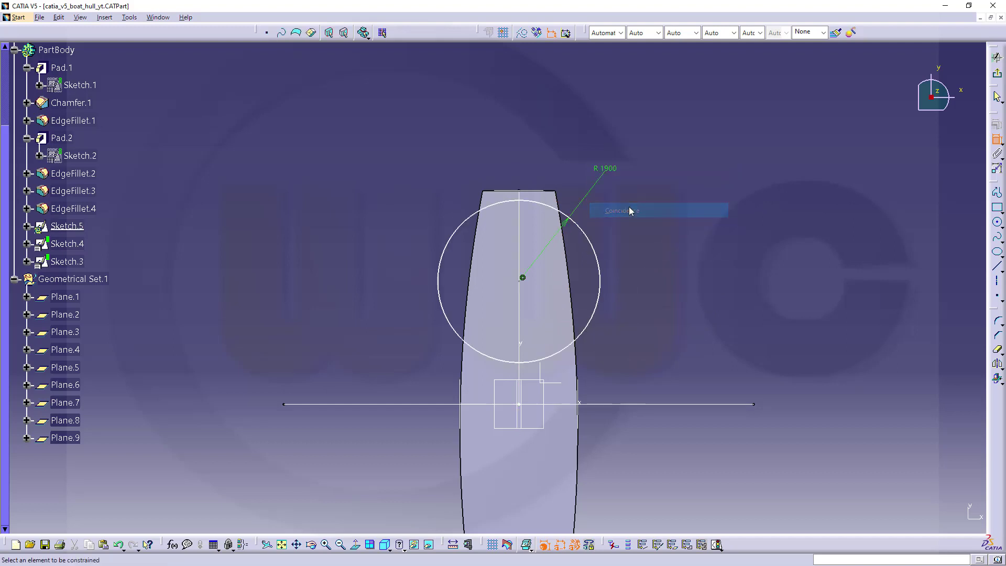
- Make the circle tangent to the plane at the hull's flat stern end
{"action": "left_click", "coordinate": [523, 202]}
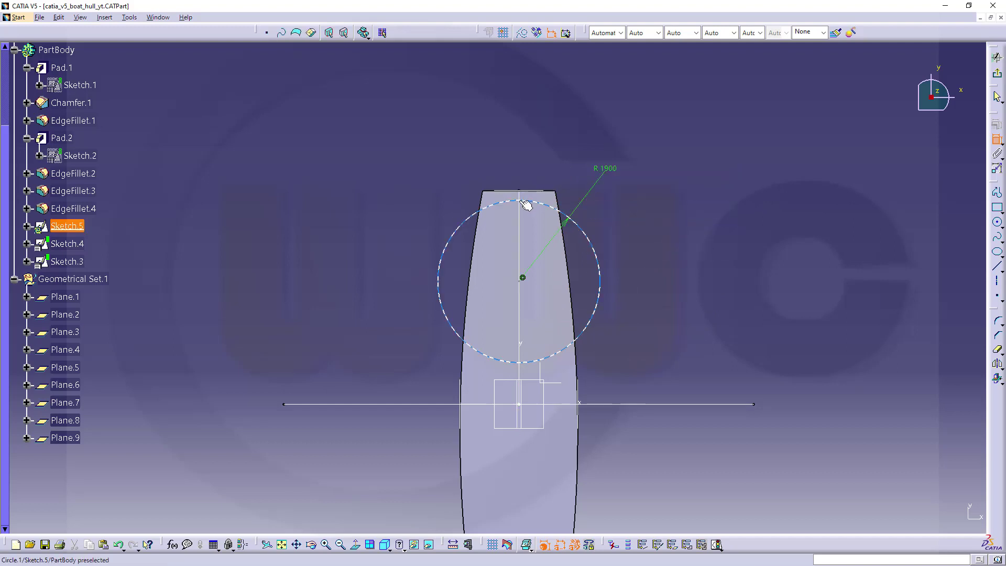
{"action": "left_click", "coordinate": [535, 194]}
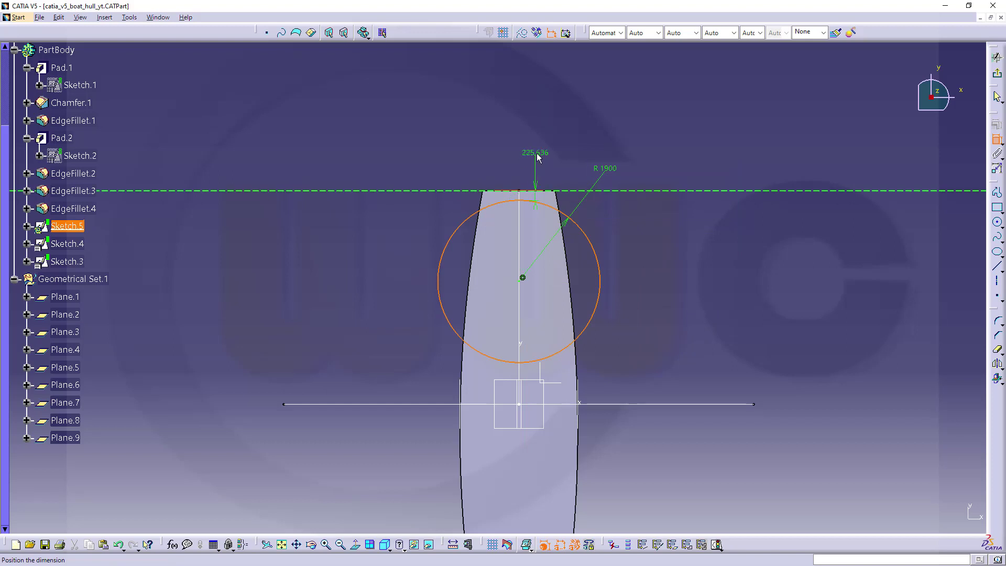
{"action": "right_click", "coordinate": [538, 153]}
{"action": "left_click", "coordinate": [600, 207]}
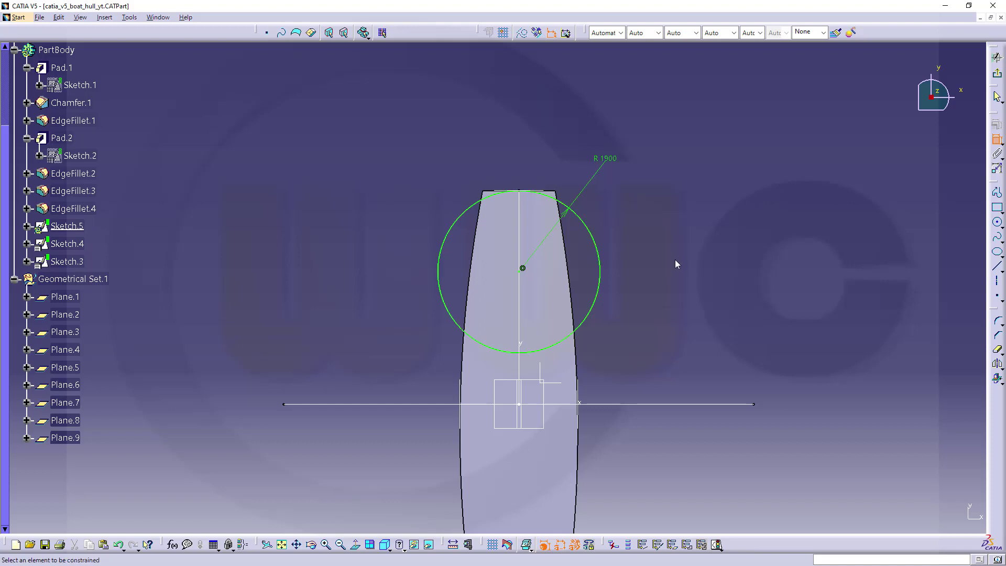
- Sketch a near-horizontal construction line across the circle above its centre, starting at about H -2865 mm, V 3918 mm
{"action": "left_click", "coordinate": [997, 268]}
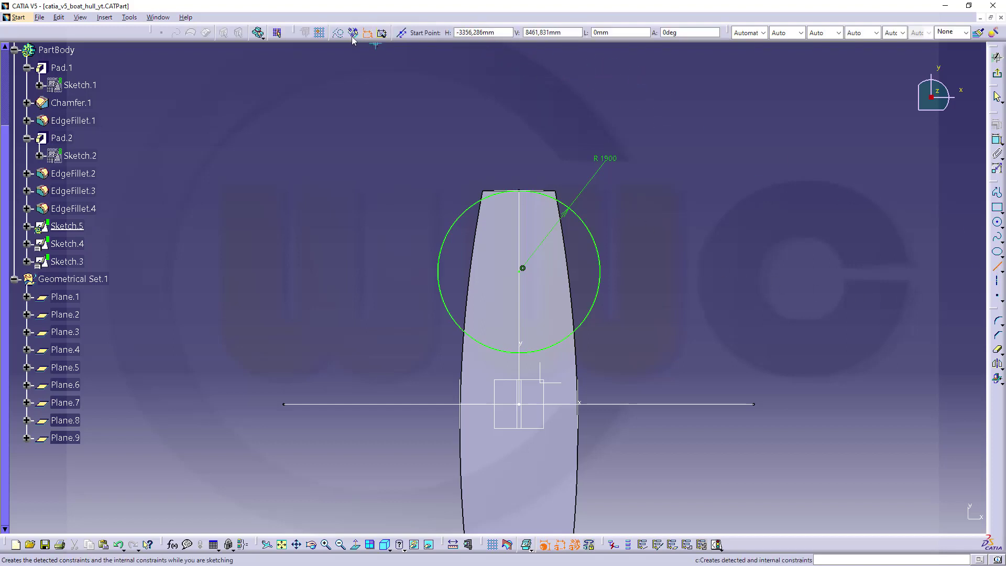
{"action": "left_click", "coordinate": [397, 236]}
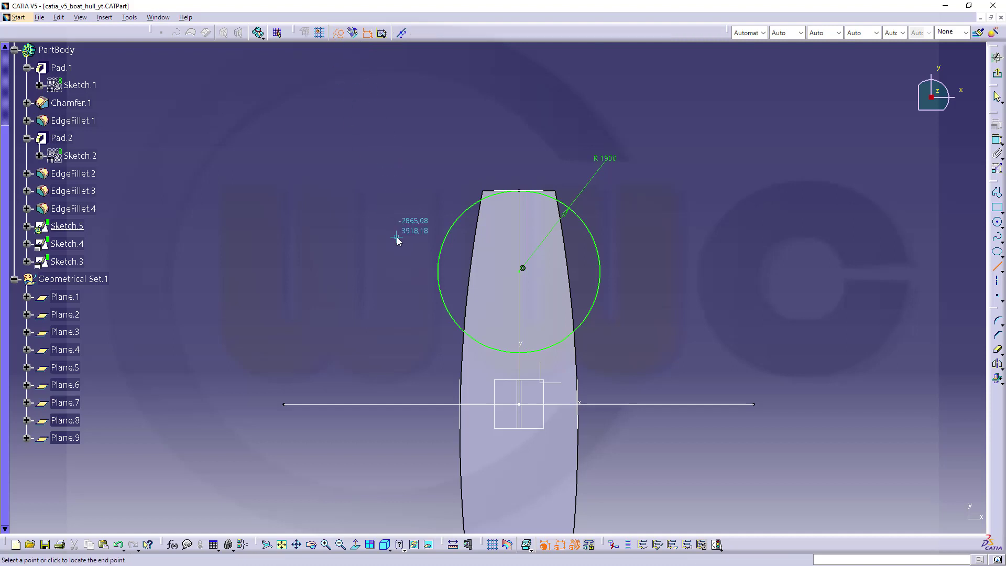
{"action": "left_click", "coordinate": [629, 226]}
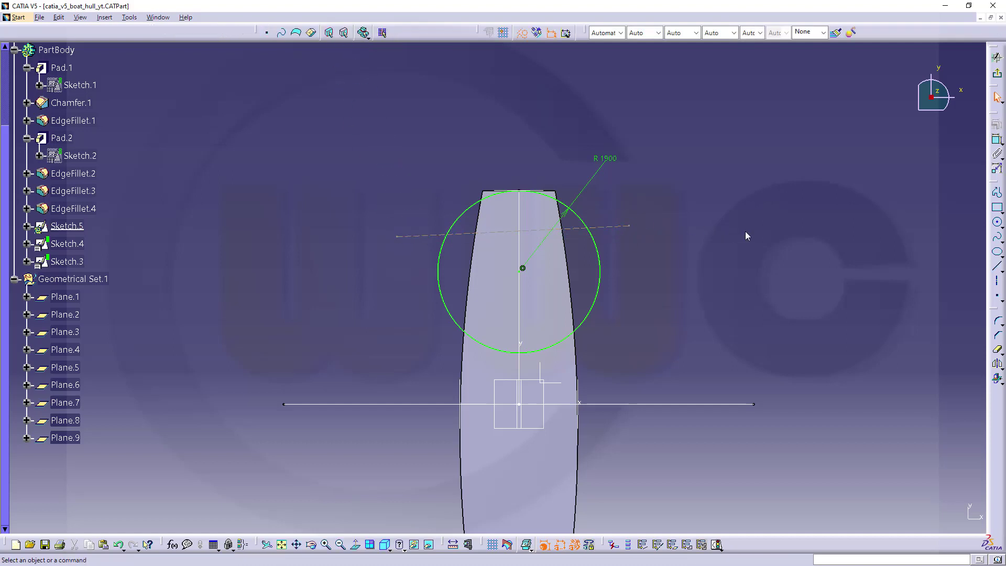
- Constrain the construction line's distance from the stern plane to 1000 mm
{"action": "left_click", "coordinate": [997, 138]}
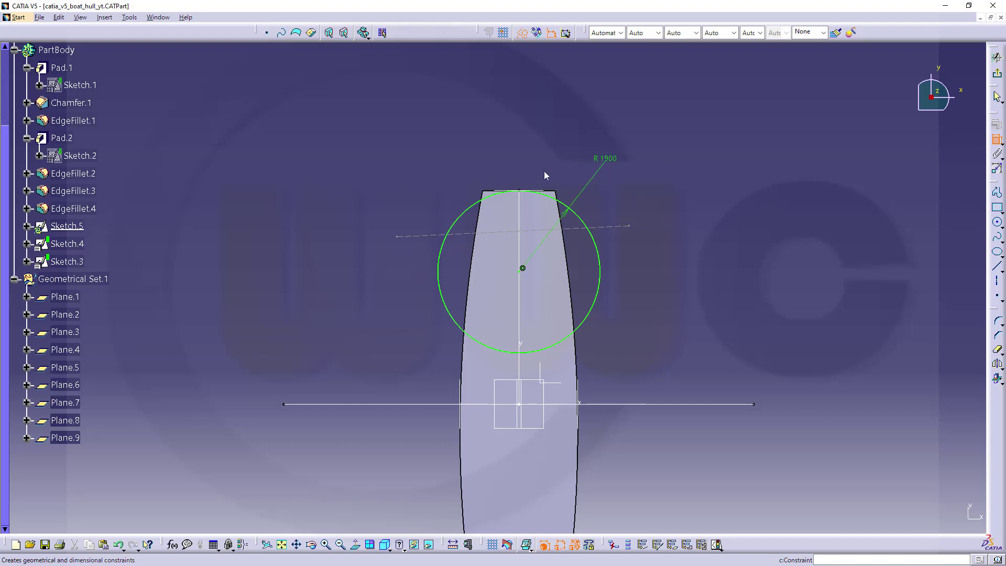
{"action": "left_click", "coordinate": [538, 191]}
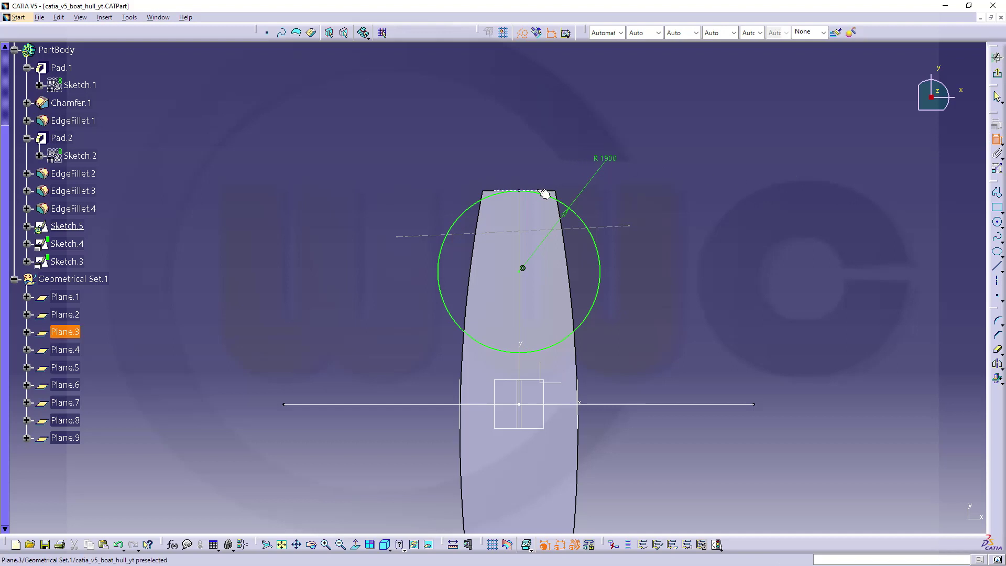
{"action": "left_click", "coordinate": [610, 226]}
{"action": "right_click", "coordinate": [649, 211]}
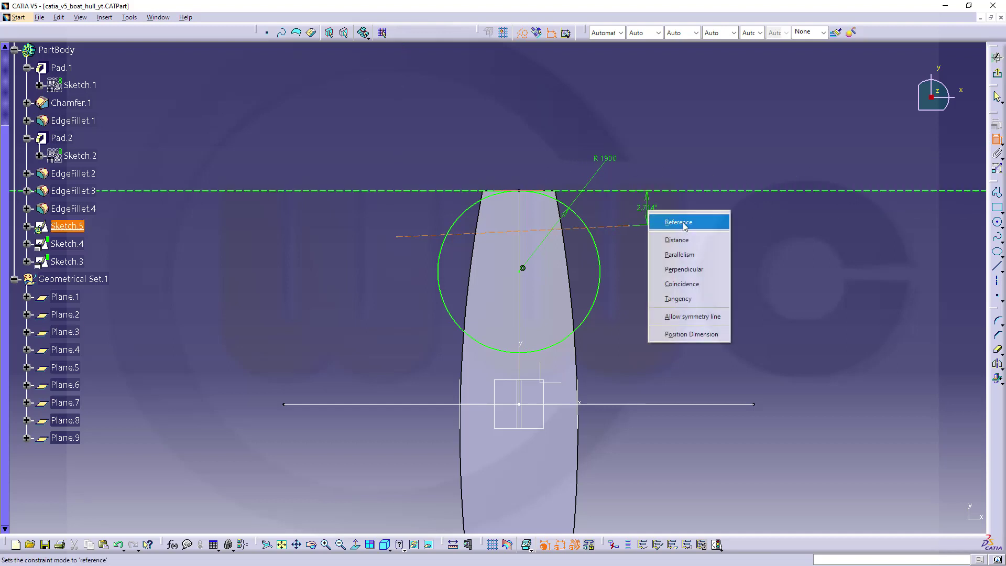
{"action": "left_click", "coordinate": [670, 234]}
{"action": "left_click", "coordinate": [677, 220]}
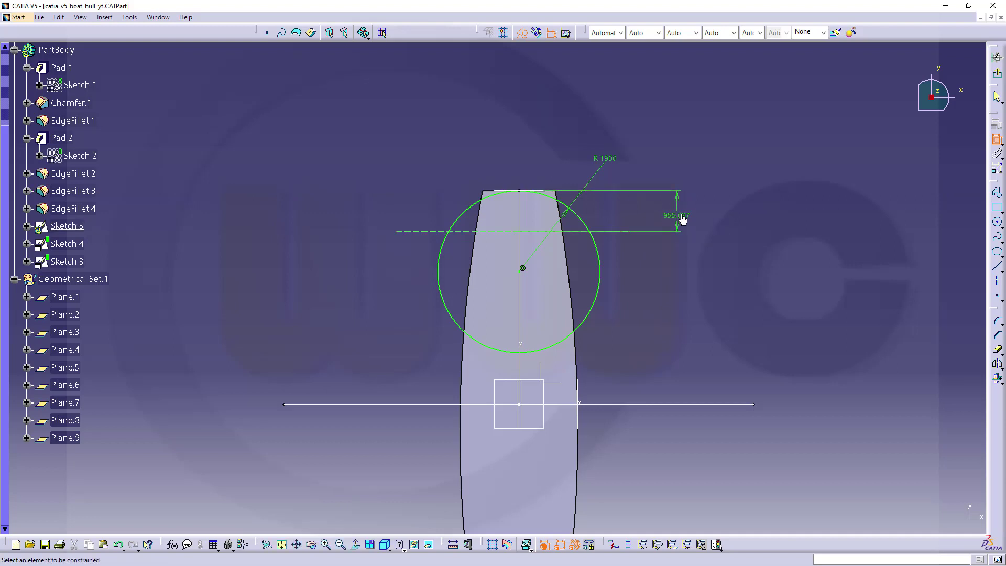
{"action": "double_click", "coordinate": [678, 210]}
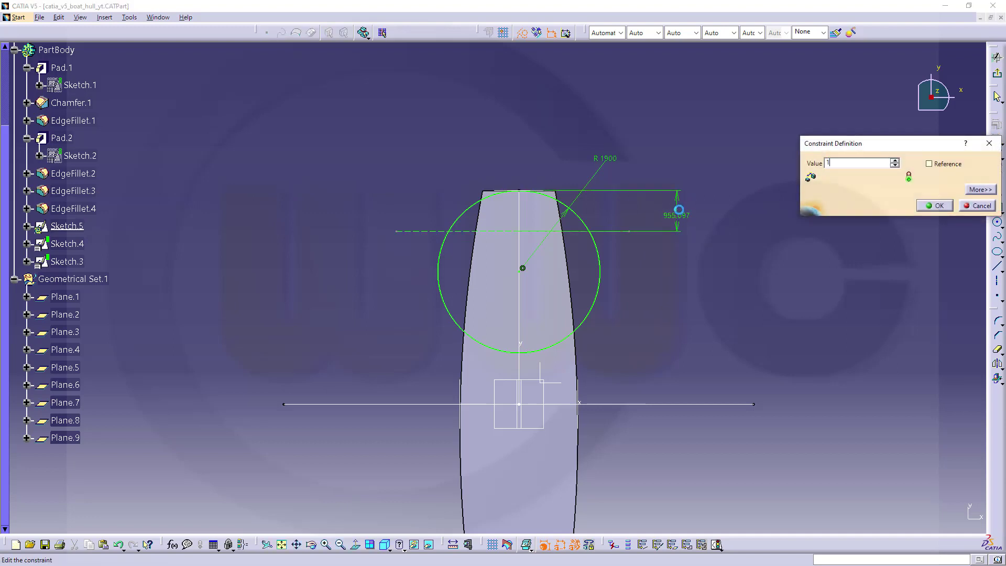
{"action": "key", "text": "Return"}
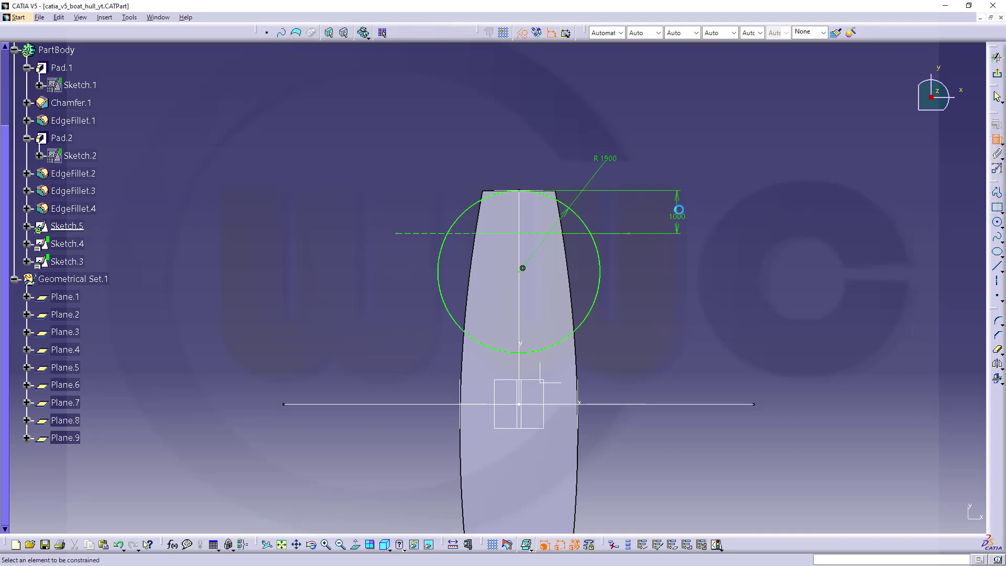
- Quick-trim the circle to the arc above the construction line and trim off the line's end beyond the arc
{"action": "left_click", "coordinate": [997, 350]}
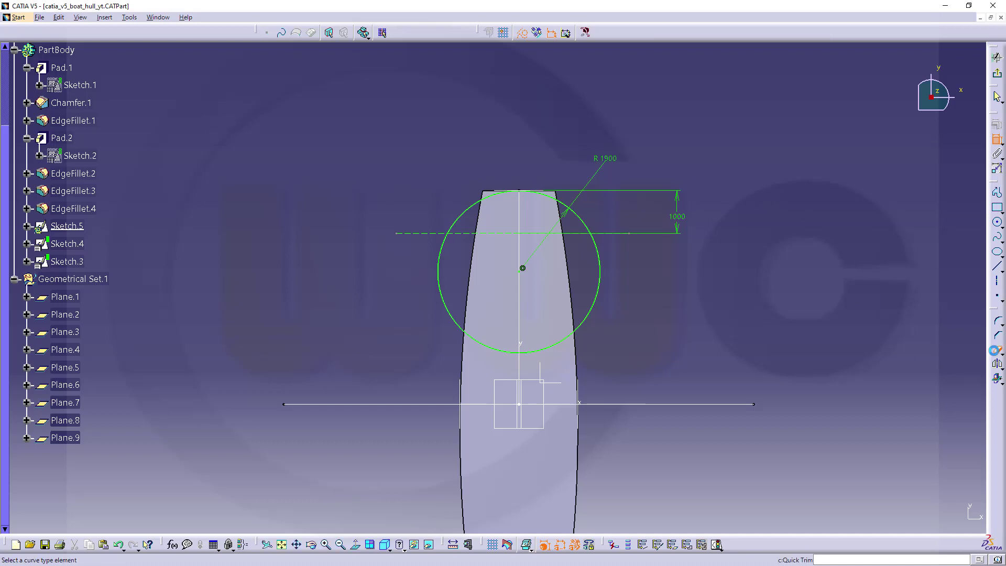
{"action": "left_click", "coordinate": [599, 289]}
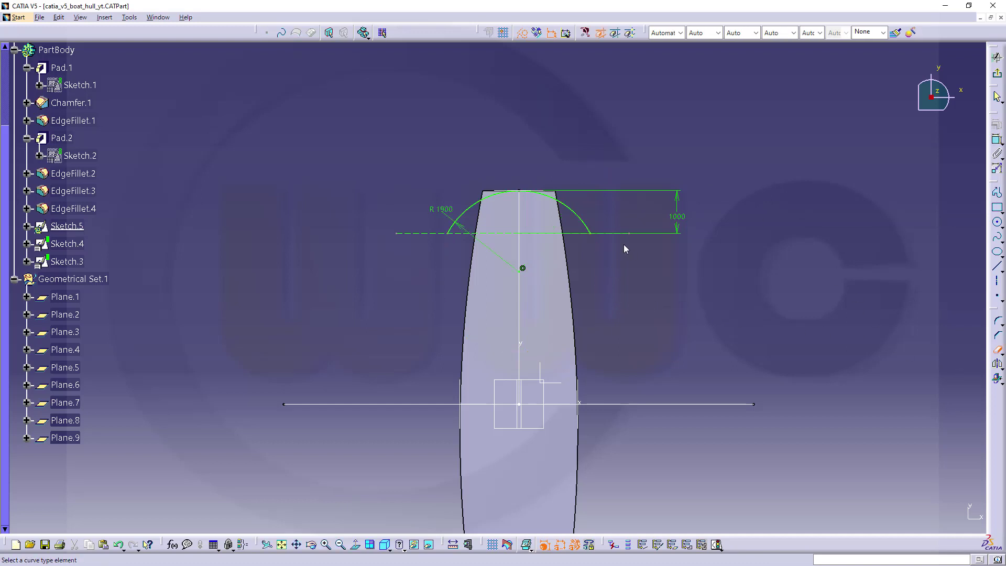
{"action": "left_click", "coordinate": [440, 233]}
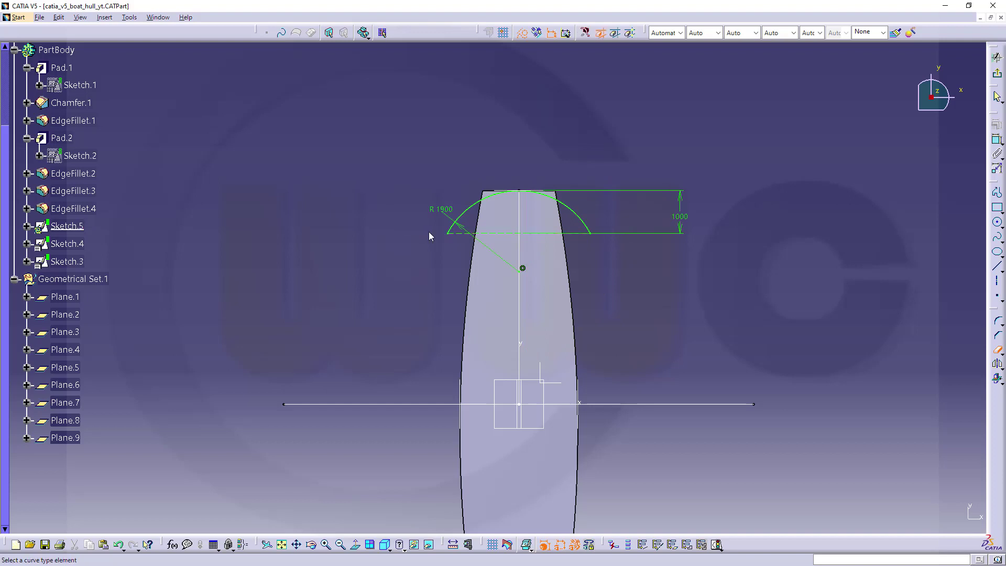
- Exit the sketch and switch to the Wireframe and Surface Design workbench
{"action": "left_click", "coordinate": [997, 73]}
{"action": "left_click", "coordinate": [768, 219]}
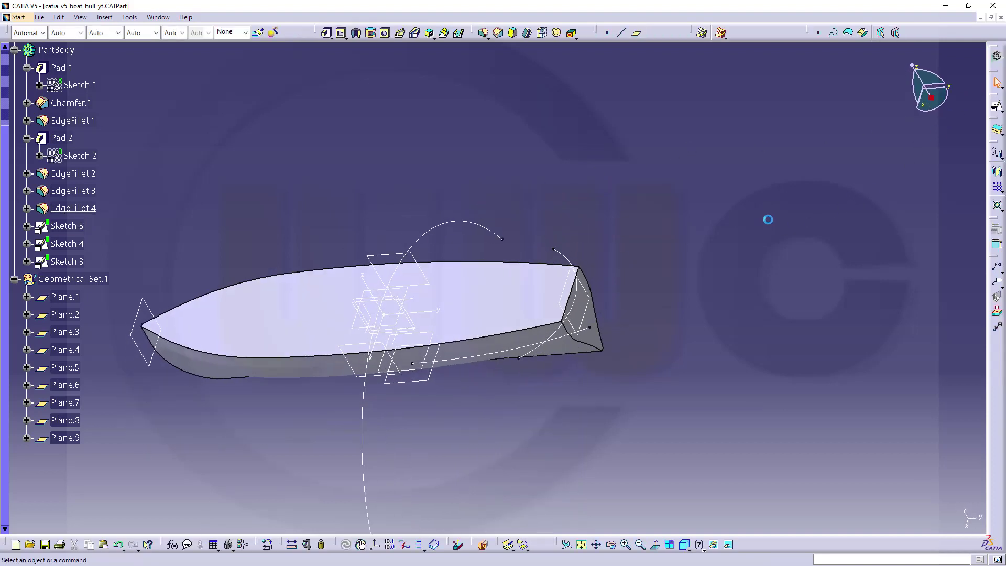
{"action": "left_click", "coordinate": [997, 59]}
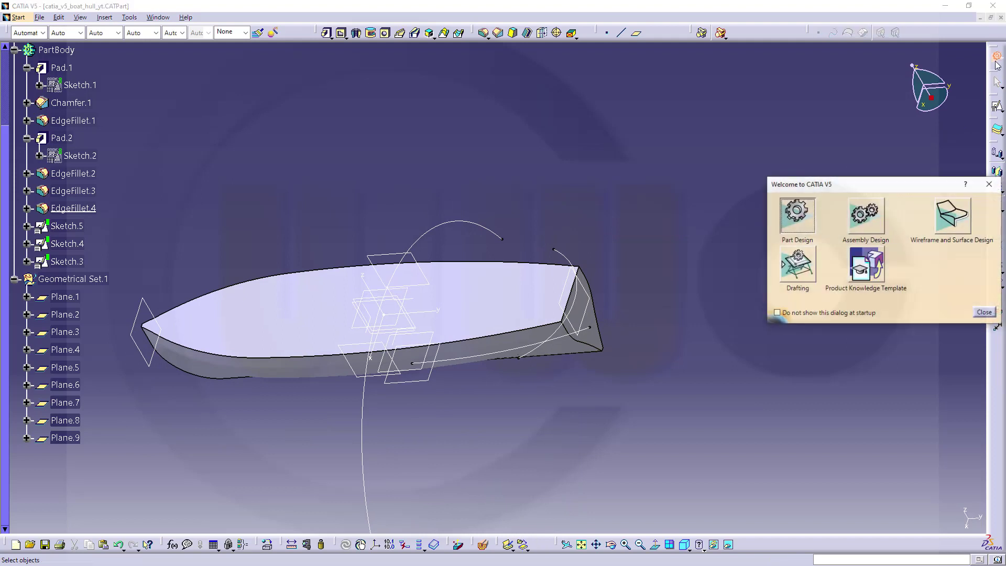
{"action": "left_click", "coordinate": [952, 219]}
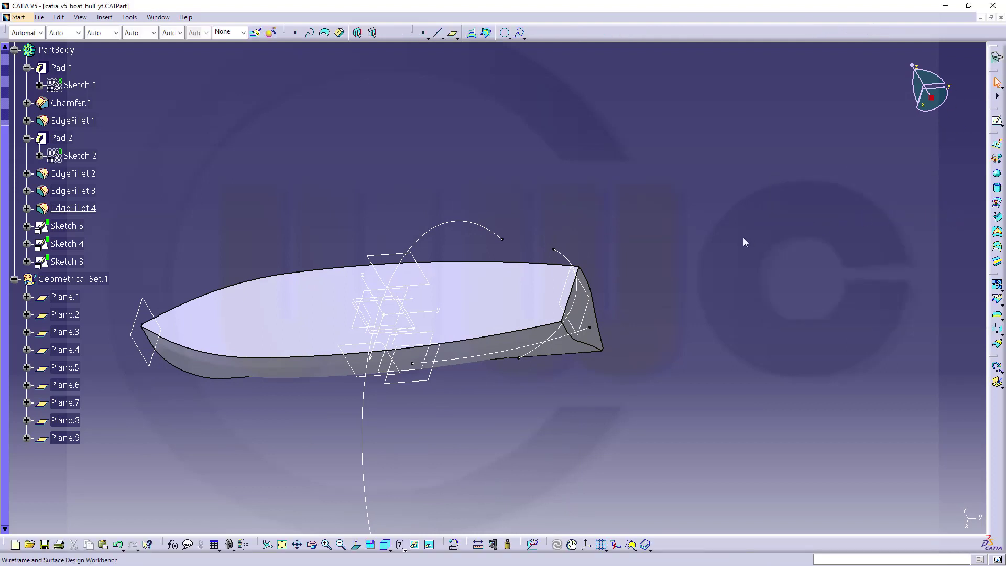
- Extrude the 1900 mm stern arc (Sketch.5) into a surface, limited up to Plane.5 on one side and Plane.9 on the other
{"action": "middle_click_drag", "start_coordinate": [624, 209], "coordinate": [714, 147]}
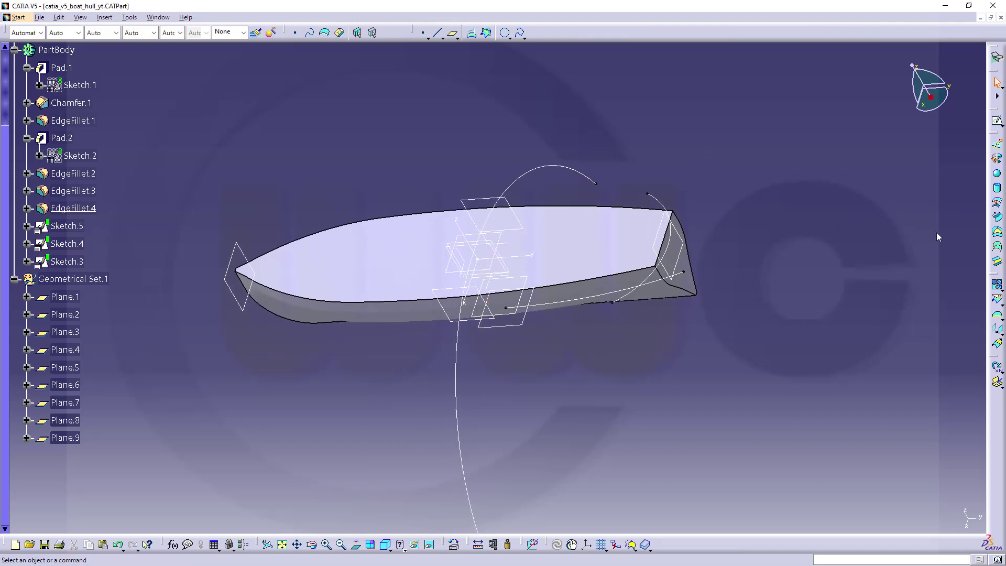
{"action": "left_click", "coordinate": [996, 145]}
{"action": "left_click", "coordinate": [664, 205]}
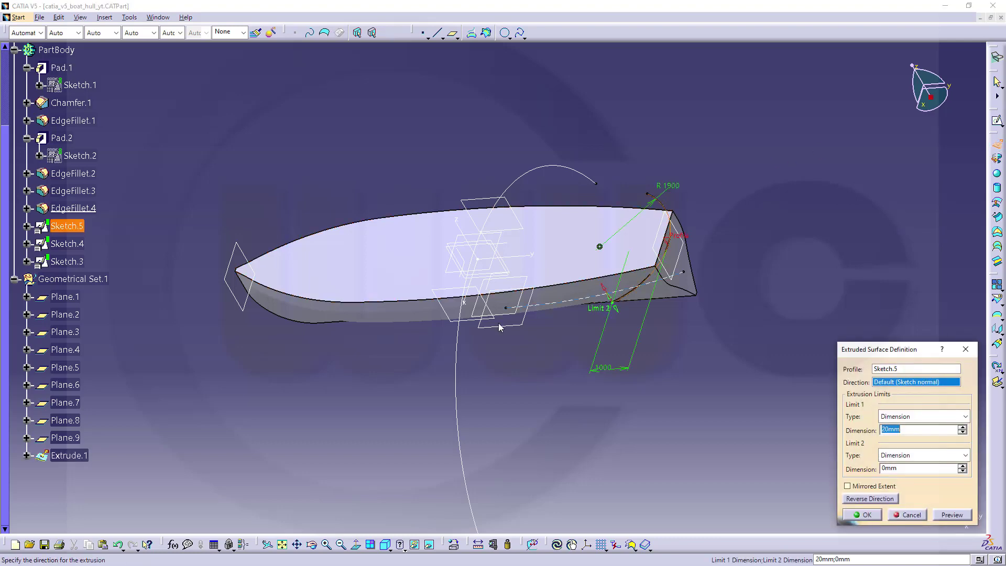
{"action": "middle_click_drag", "start_coordinate": [388, 348], "coordinate": [400, 249]}
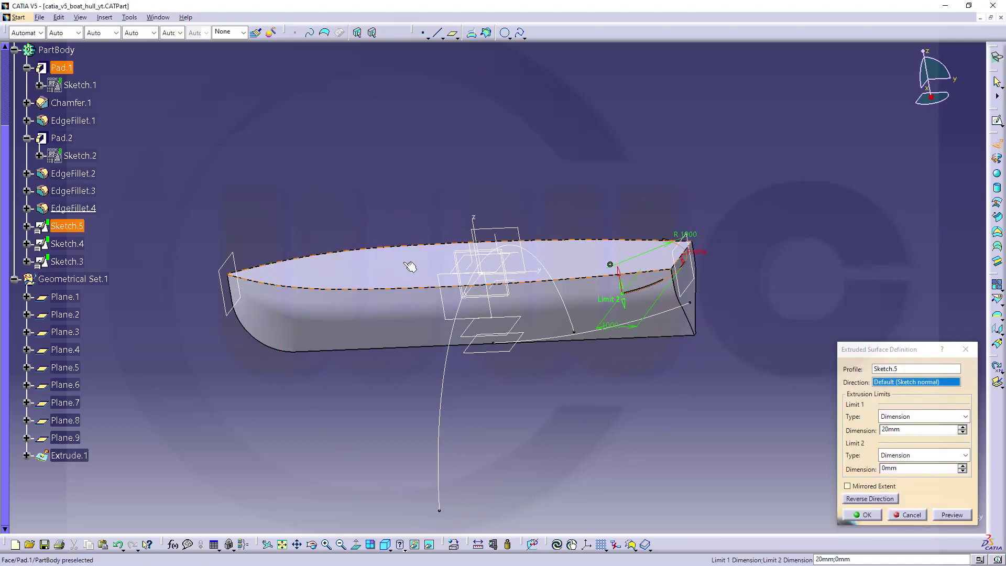
{"action": "left_click", "coordinate": [965, 417]}
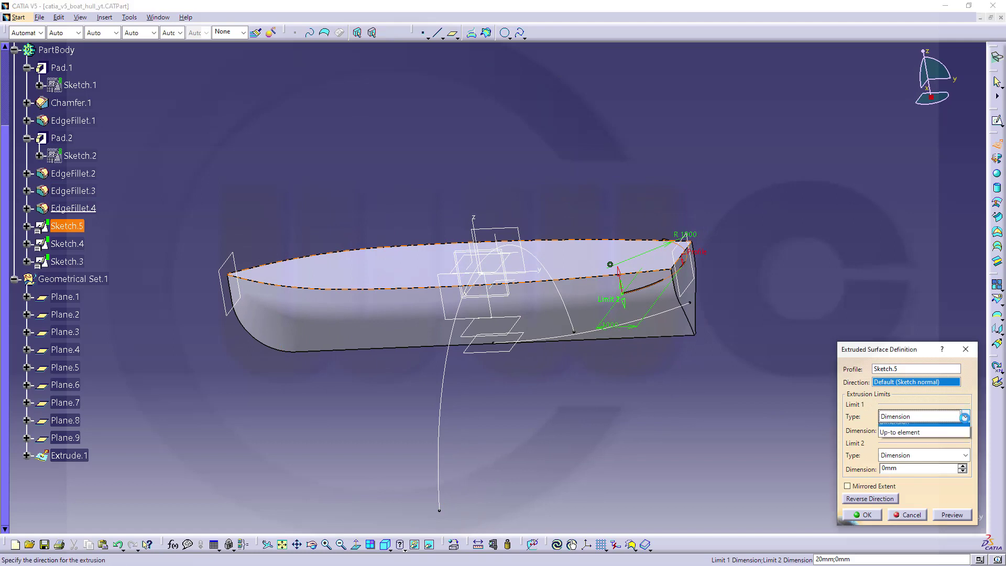
{"action": "left_click", "coordinate": [917, 441]}
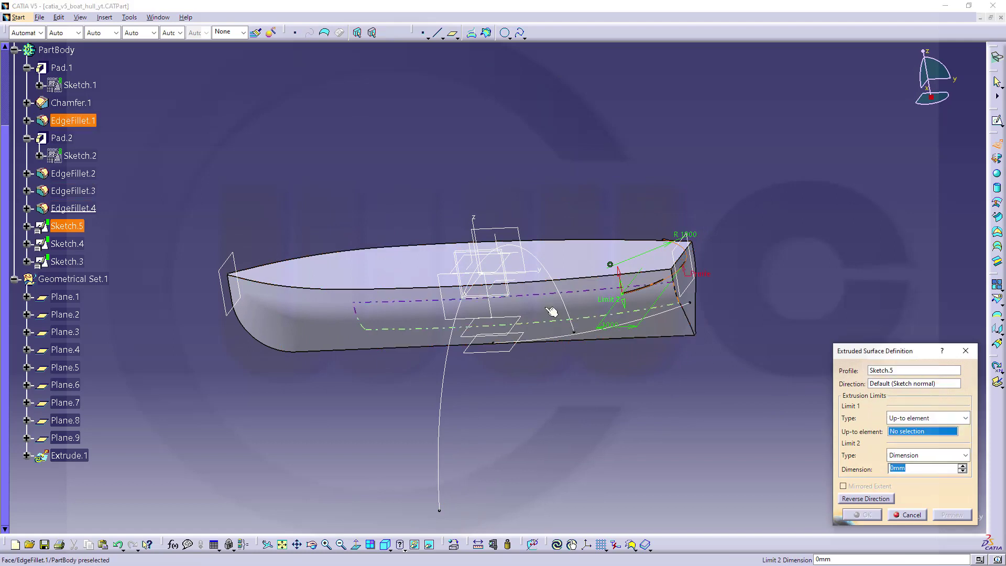
{"action": "middle_click_drag", "start_coordinate": [519, 296], "coordinate": [501, 243]}
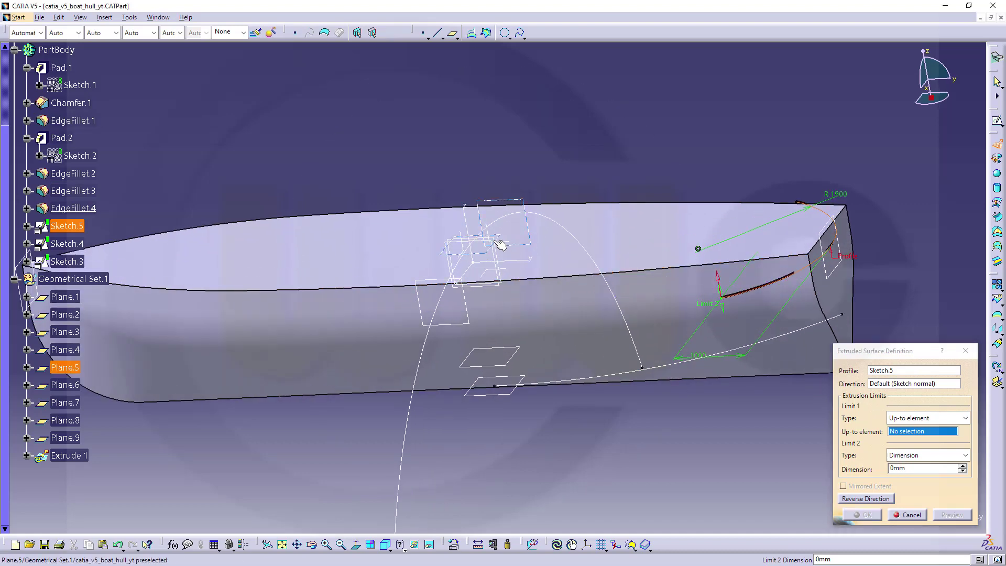
{"action": "left_click", "coordinate": [509, 262]}
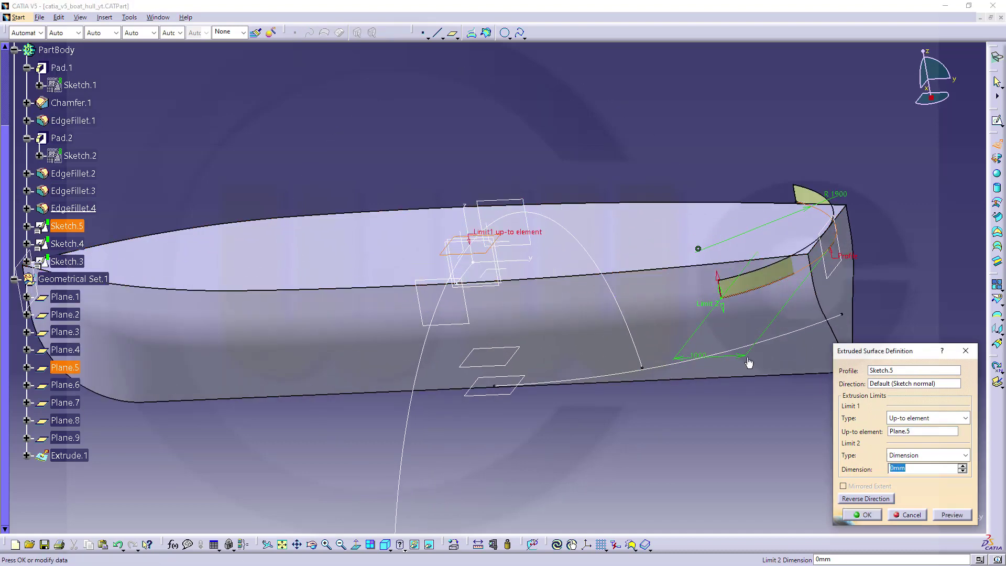
{"action": "left_click", "coordinate": [966, 455]}
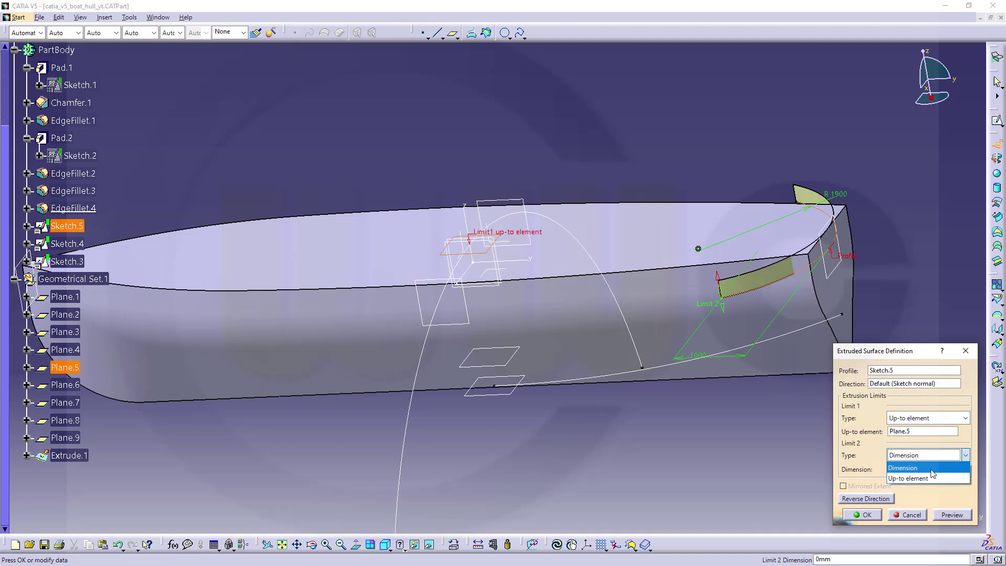
{"action": "left_click", "coordinate": [921, 479]}
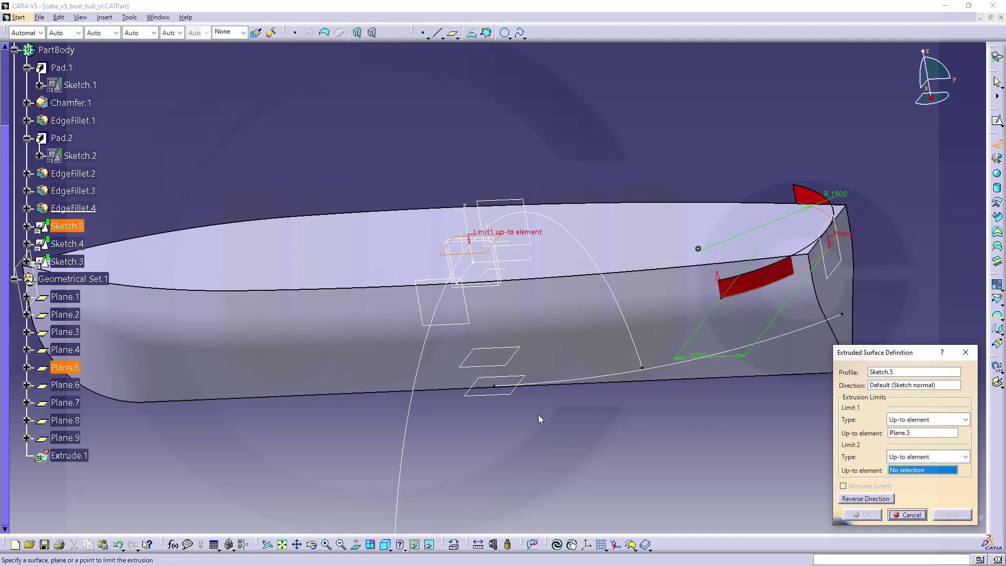
{"action": "left_click", "coordinate": [498, 400]}
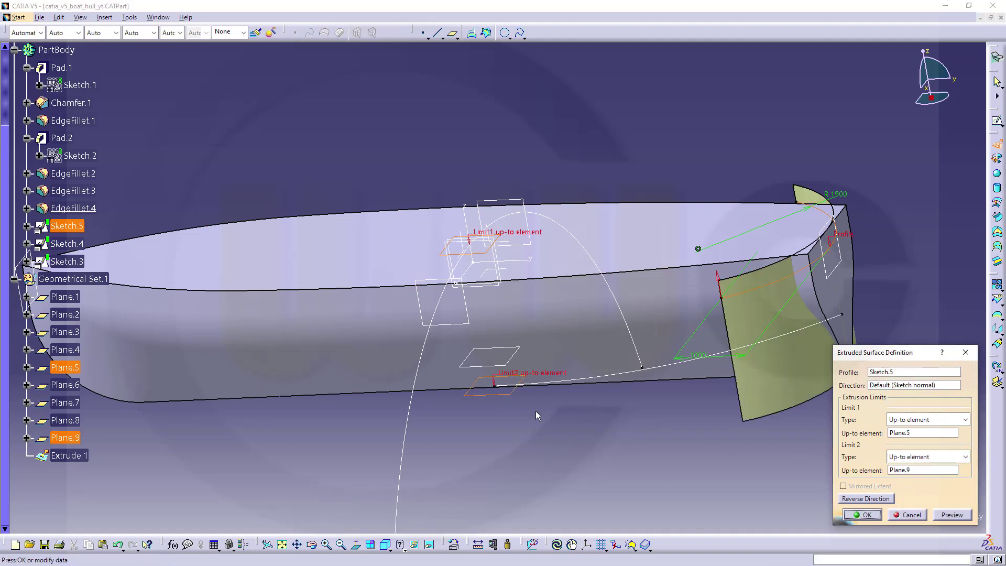
{"action": "left_click", "coordinate": [866, 515]}
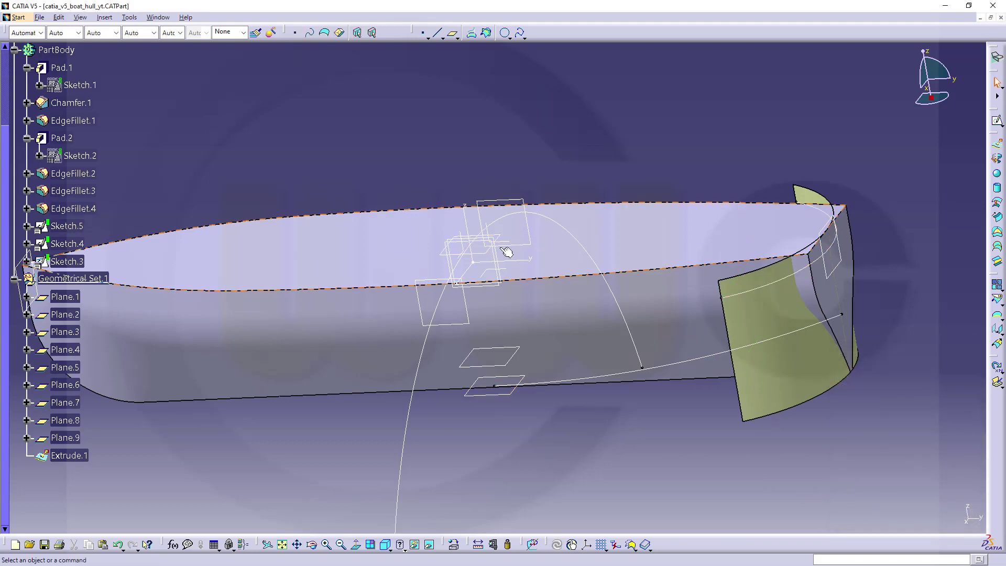
- Extrude the large cross-section arc (Sketch.4) into a surface along the hull, limited up to Plane.4 at the bow and Plane.3 at the stern
{"action": "middle_click_drag", "start_coordinate": [505, 187], "coordinate": [587, 169]}
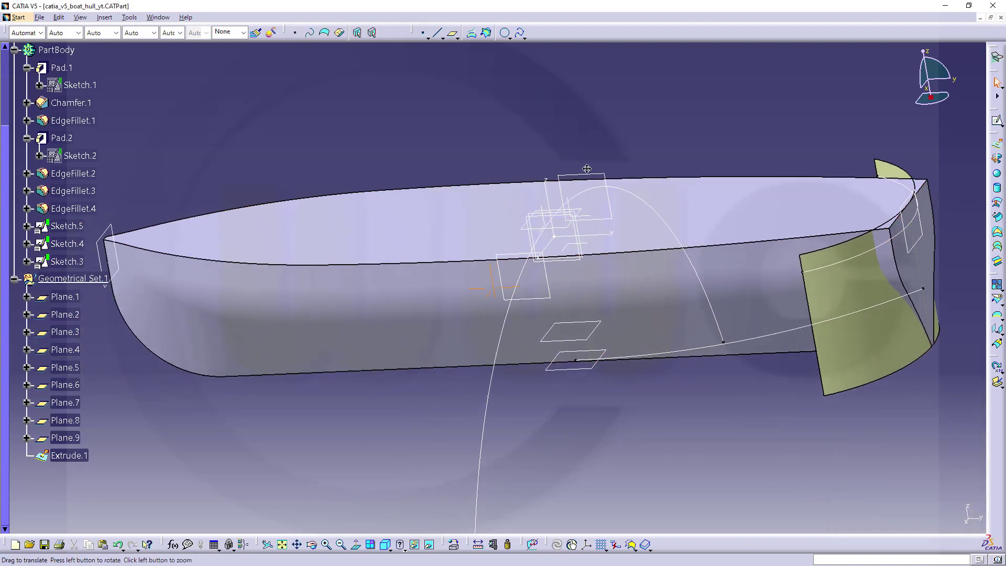
{"action": "left_click", "coordinate": [997, 146]}
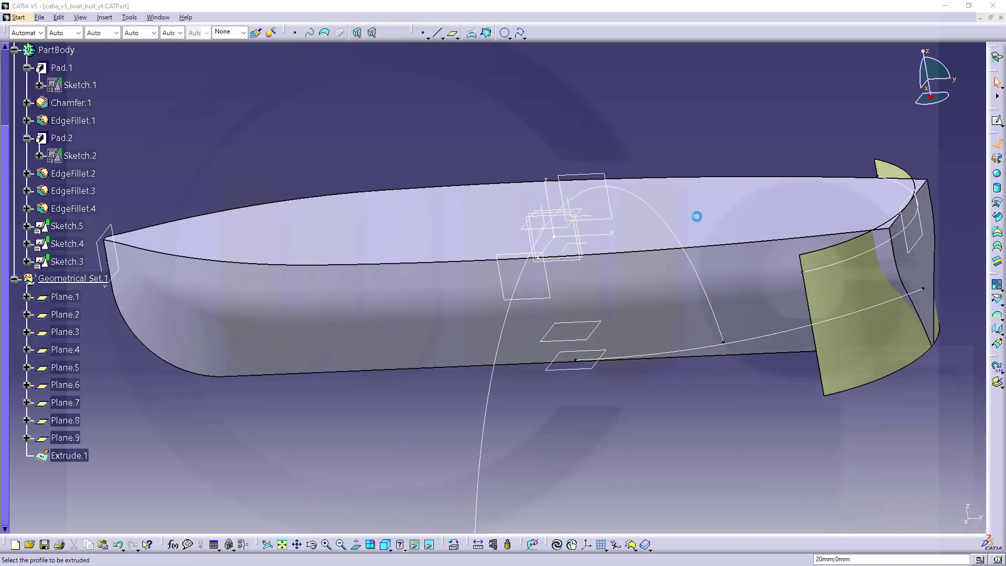
{"action": "left_click", "coordinate": [494, 372]}
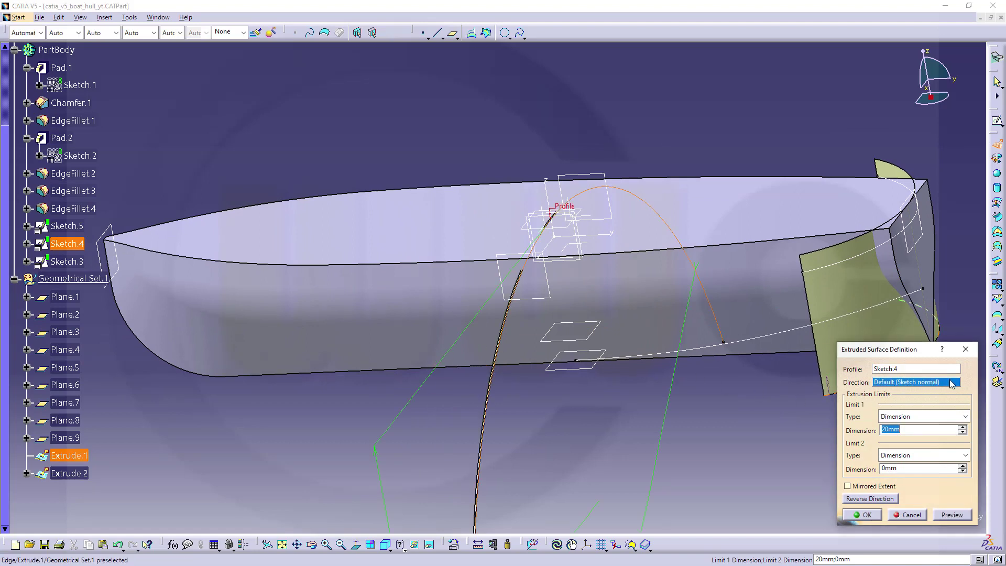
{"action": "left_click", "coordinate": [965, 417]}
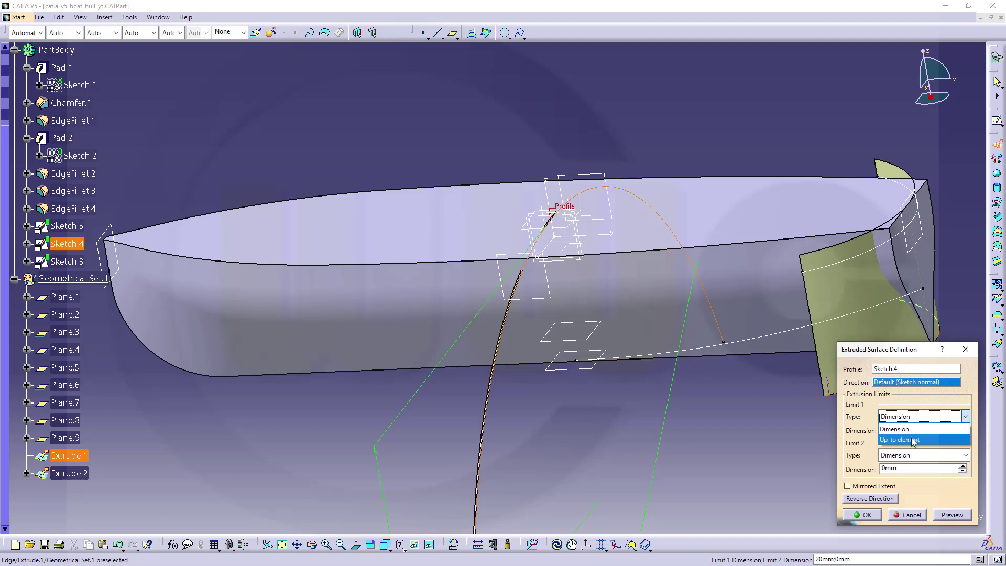
{"action": "left_click", "coordinate": [915, 443]}
{"action": "left_click", "coordinate": [106, 230]}
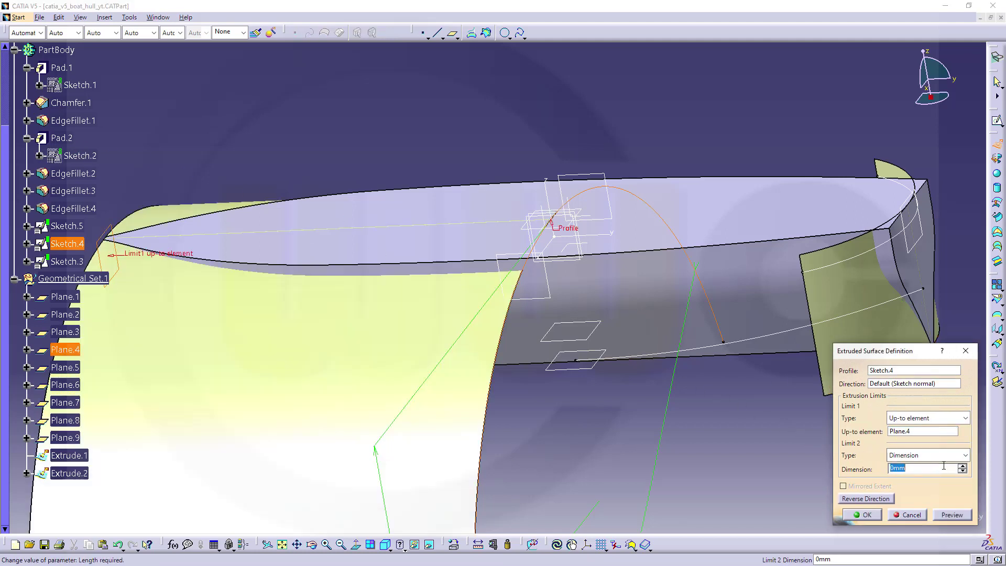
{"action": "left_click", "coordinate": [965, 455]}
{"action": "left_click", "coordinate": [922, 478]}
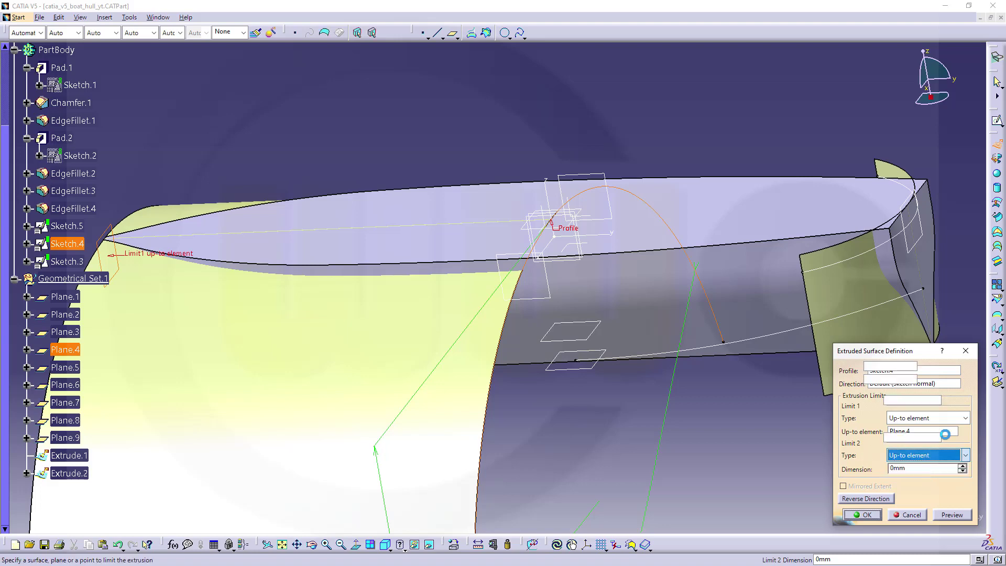
{"action": "left_click", "coordinate": [915, 250]}
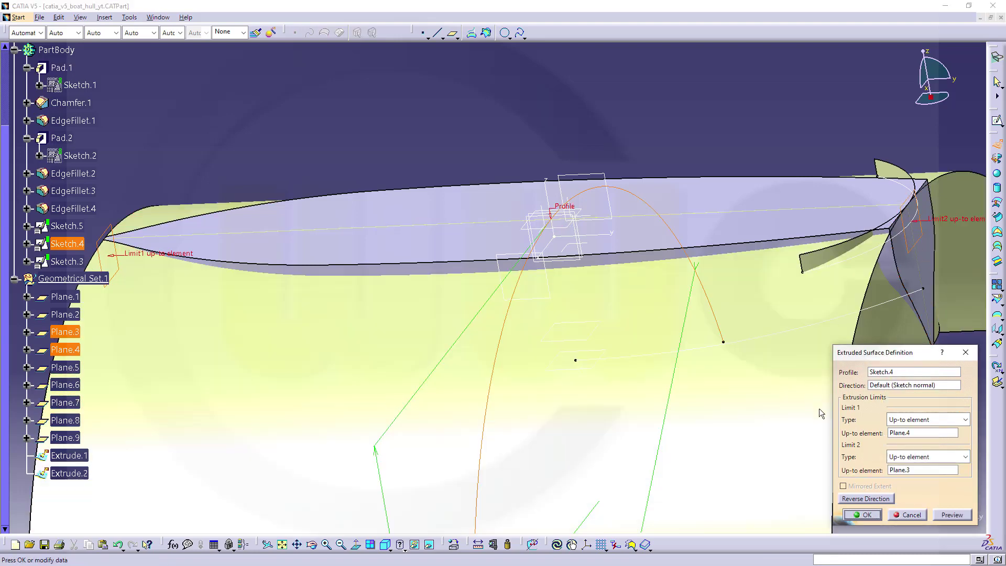
{"action": "left_click", "coordinate": [865, 516]}
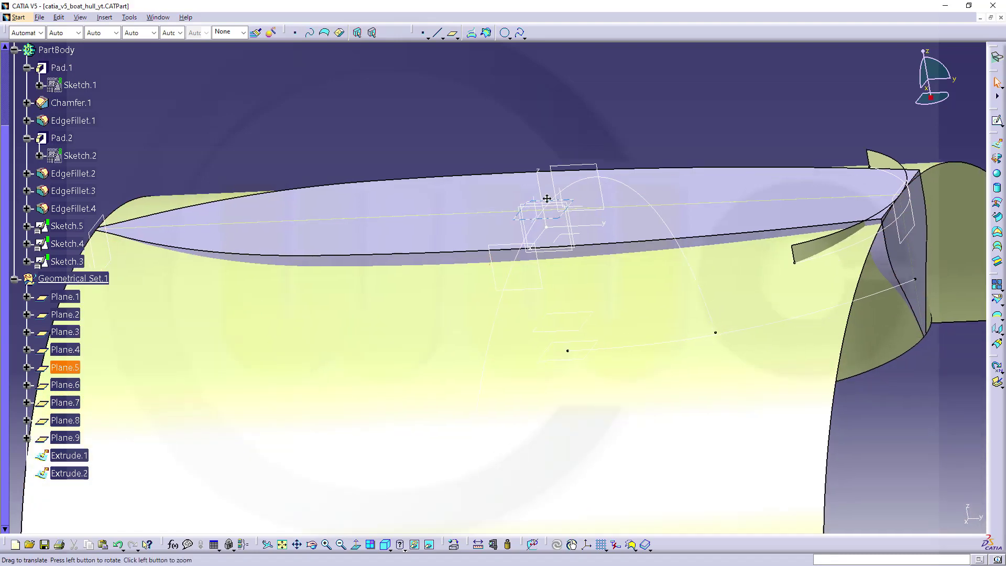
- Extrude the 15000 mm keel arc (Sketch.3) into a surface, limited up to Plane.2 on one side and Plane.1 on the other
{"action": "middle_click_drag", "start_coordinate": [545, 198], "coordinate": [744, 215], "text": "ctrl"}
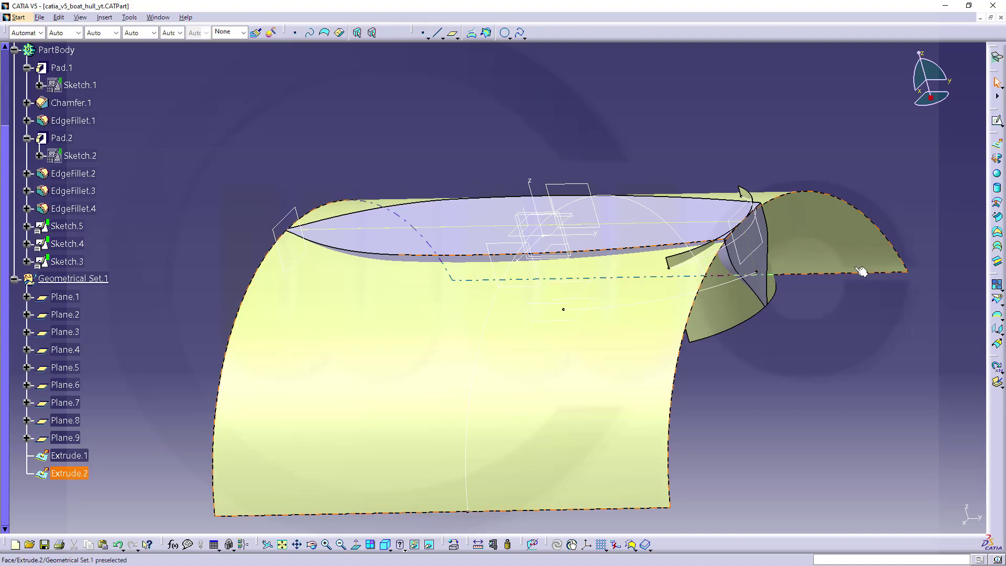
{"action": "middle_click_drag", "start_coordinate": [861, 271], "coordinate": [665, 240]}
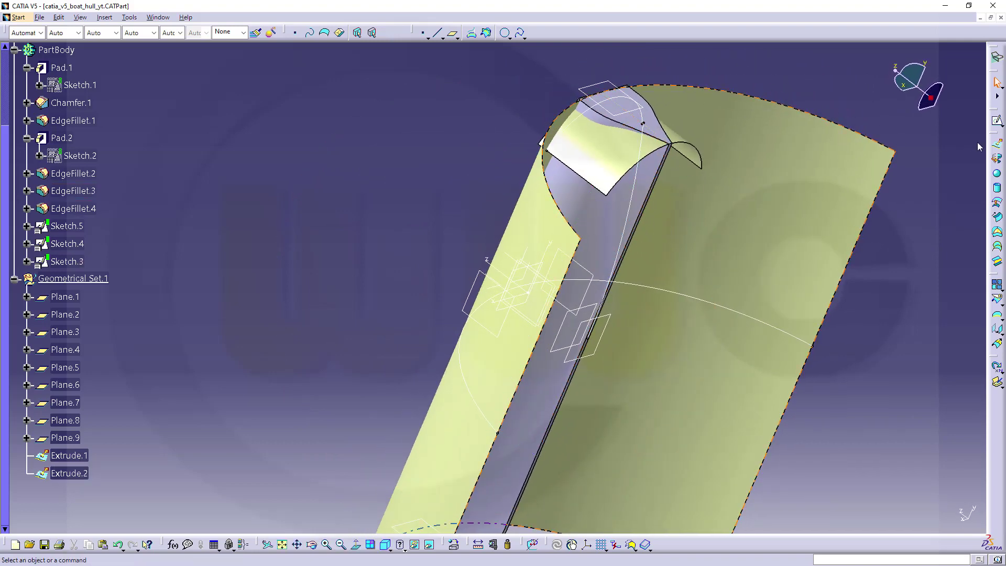
{"action": "left_click", "coordinate": [997, 147]}
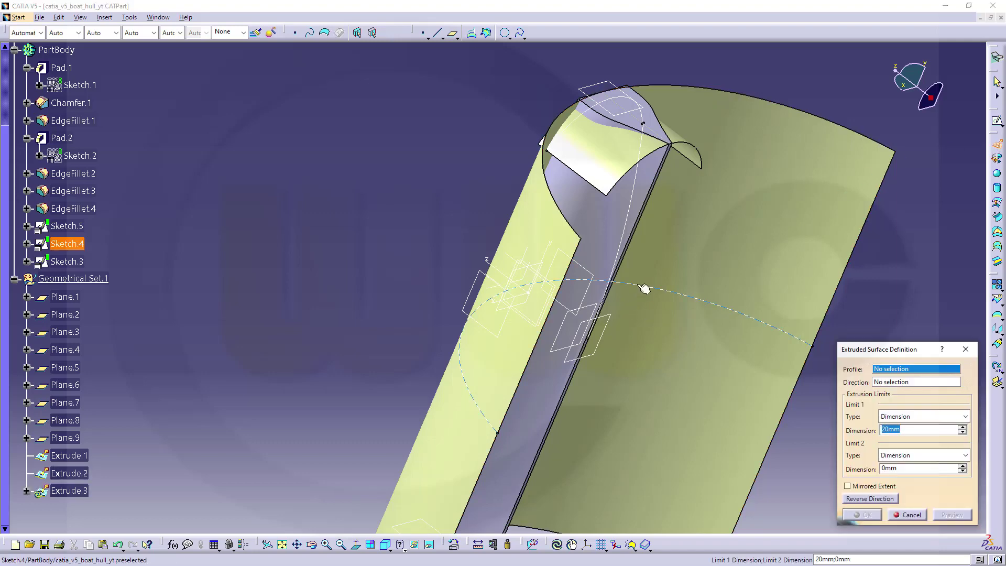
{"action": "mouse_move", "coordinate": [633, 311]}
{"action": "middle_mouse_down"}
{"action": "mouse_move", "coordinate": [580, 299]}
{"action": "mouse_move", "coordinate": [580, 290]}
{"action": "middle_mouse_up"}
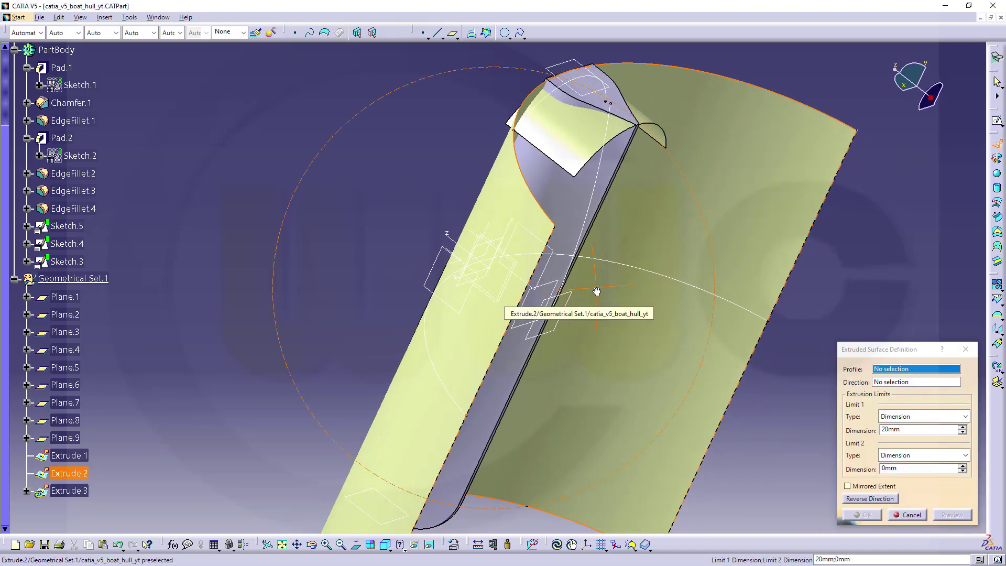
{"action": "left_click", "coordinate": [583, 234]}
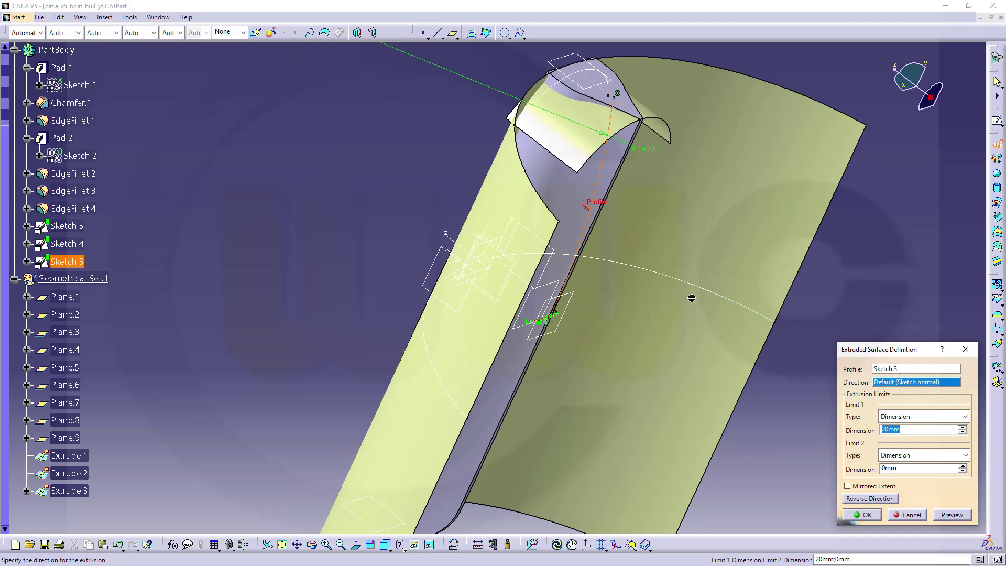
{"action": "left_click", "coordinate": [962, 417]}
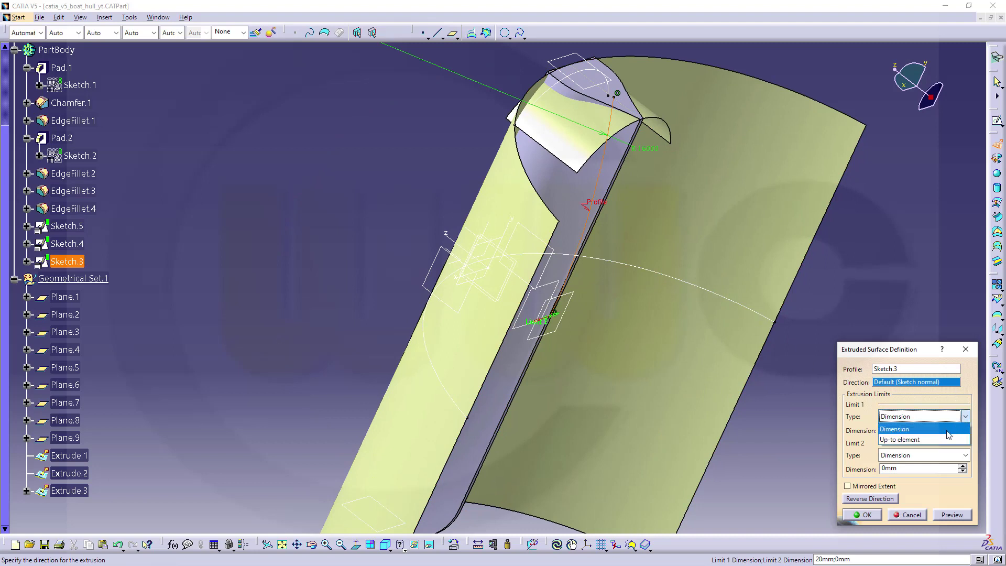
{"action": "left_click", "coordinate": [912, 439]}
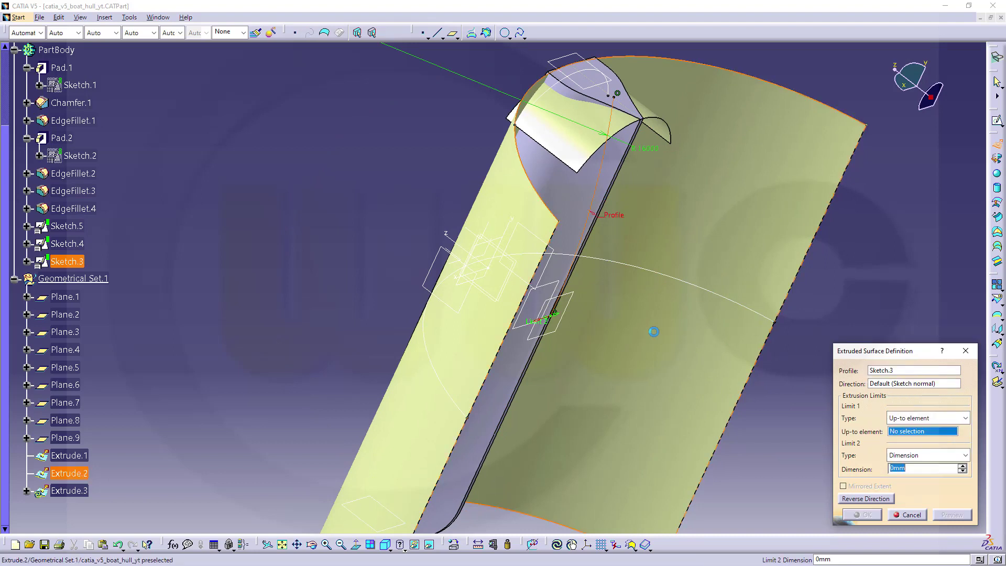
{"action": "left_click", "coordinate": [553, 247]}
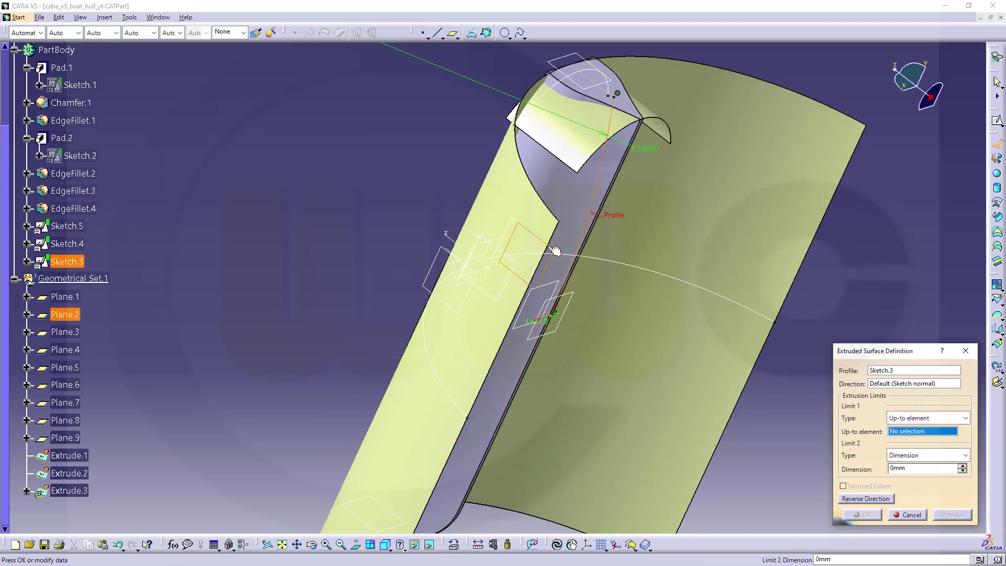
{"action": "left_click", "coordinate": [963, 455]}
{"action": "left_click", "coordinate": [912, 476]}
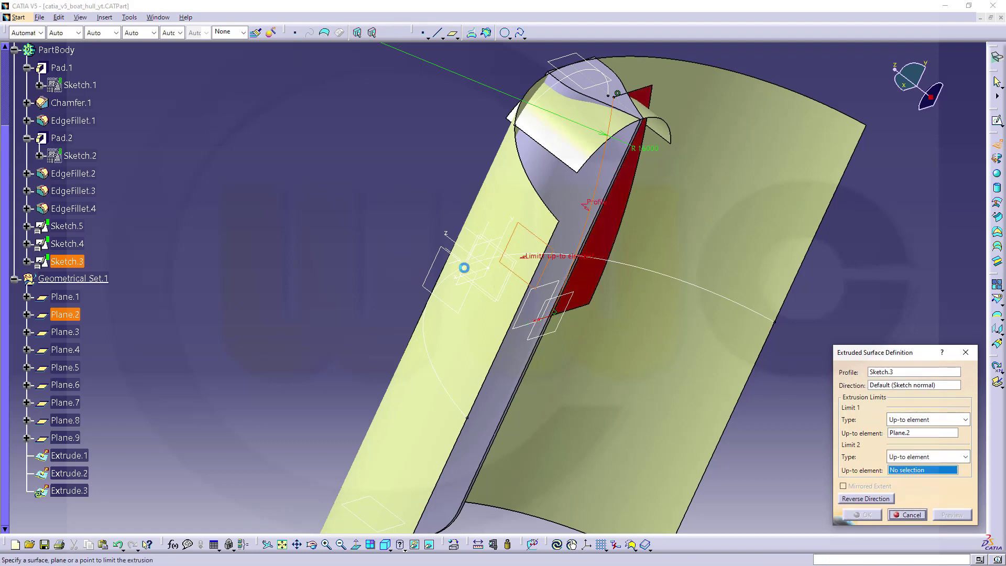
{"action": "left_click", "coordinate": [435, 271]}
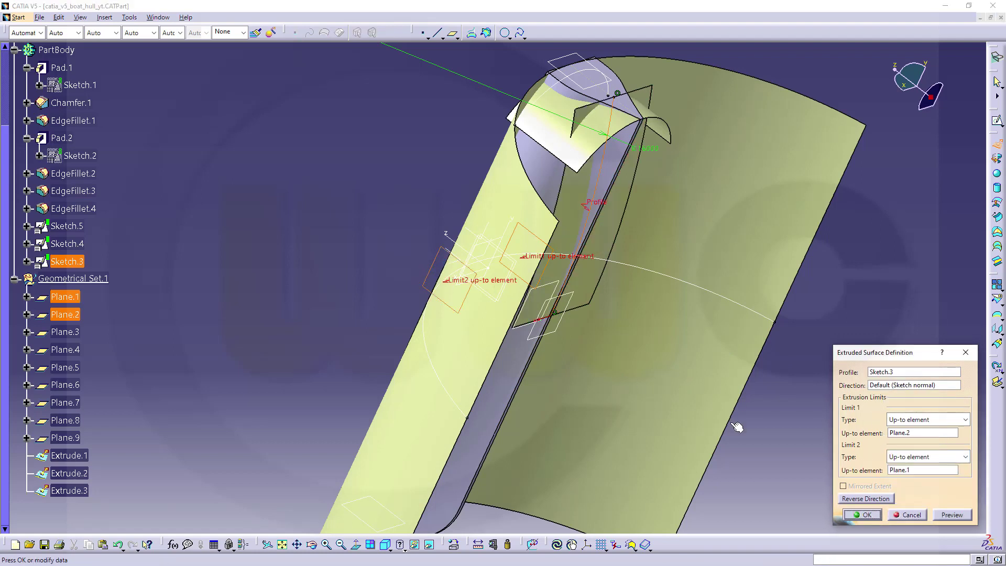
{"action": "left_click", "coordinate": [865, 514]}
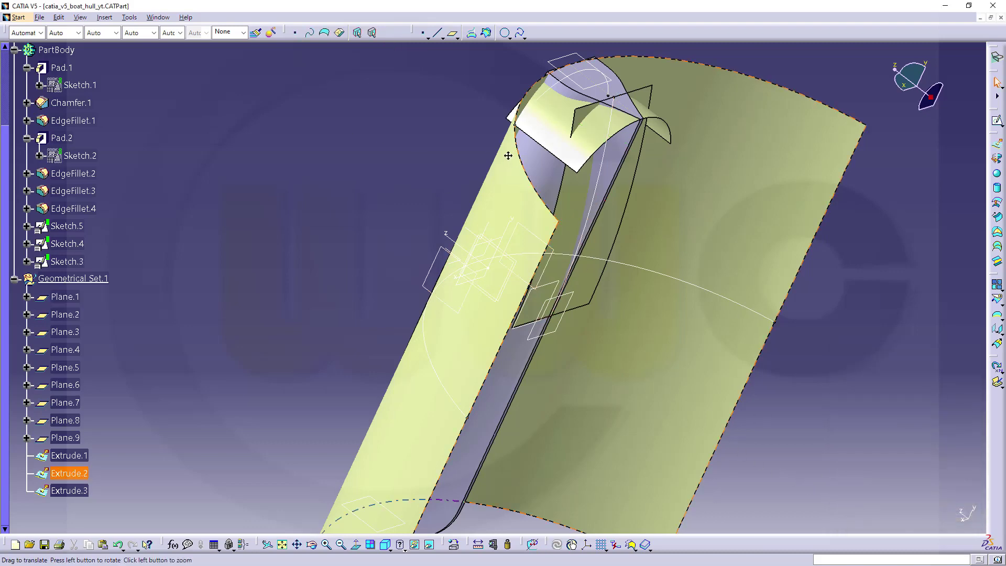
- Switch from surface modelling to the Part Design workbench
{"action": "middle_click_drag", "start_coordinate": [759, 262], "coordinate": [746, 198]}
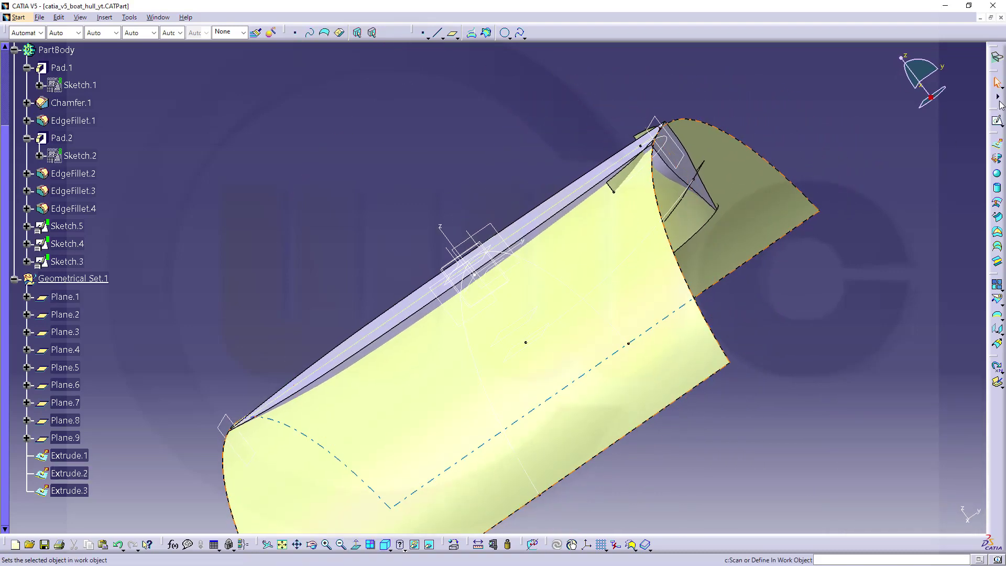
{"action": "left_click", "coordinate": [997, 61]}
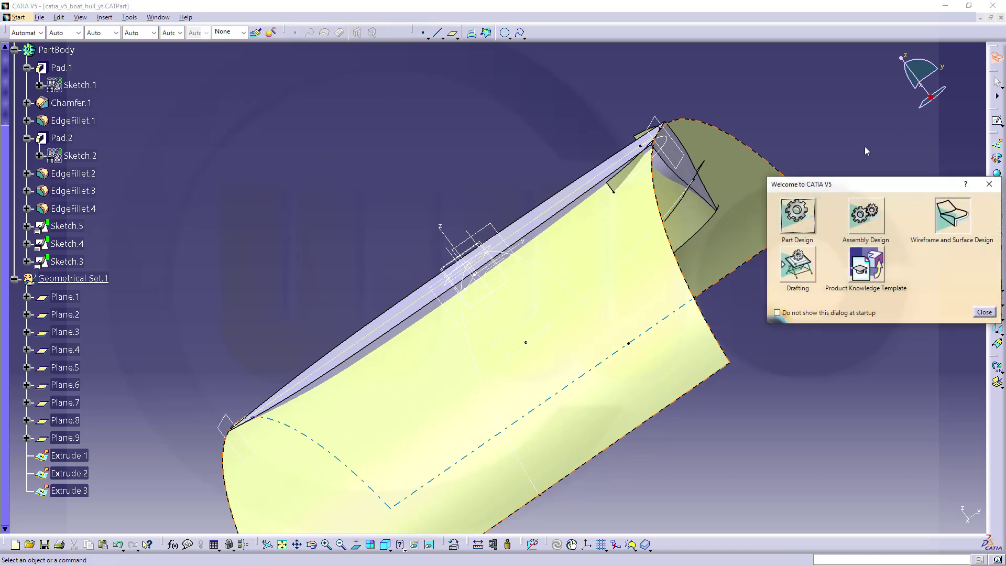
{"action": "left_click", "coordinate": [797, 216]}
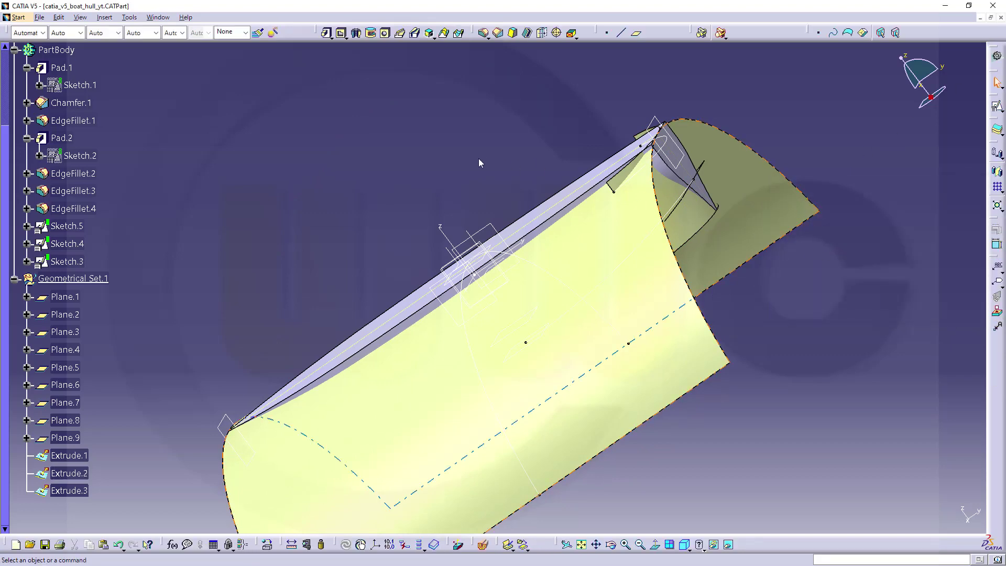
- Split the hull solid with the large lengthwise surface (Extrude.2), reversing the direction to keep the material below it
{"action": "middle_click_drag", "start_coordinate": [478, 163], "coordinate": [529, 246]}
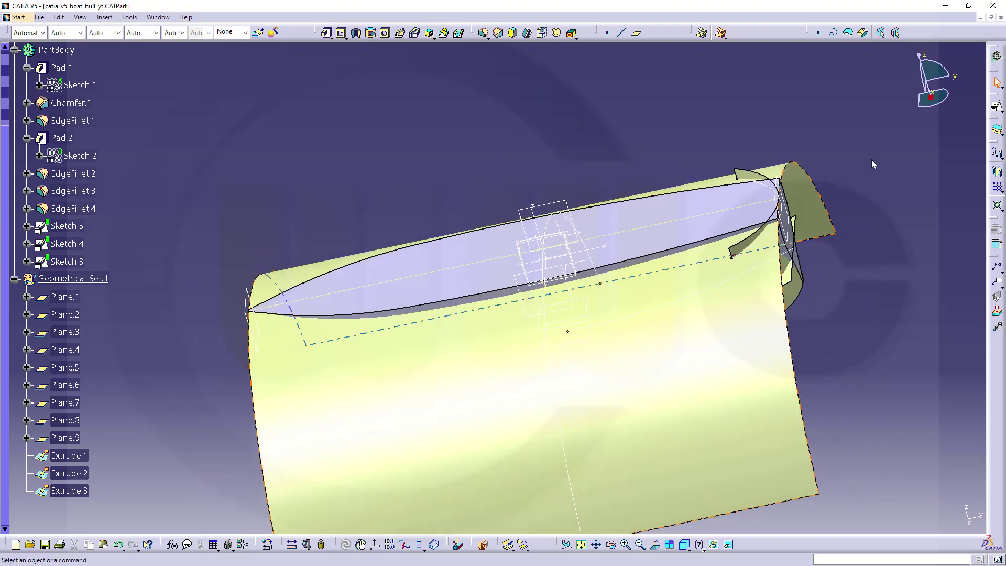
{"action": "left_click", "coordinate": [1002, 134]}
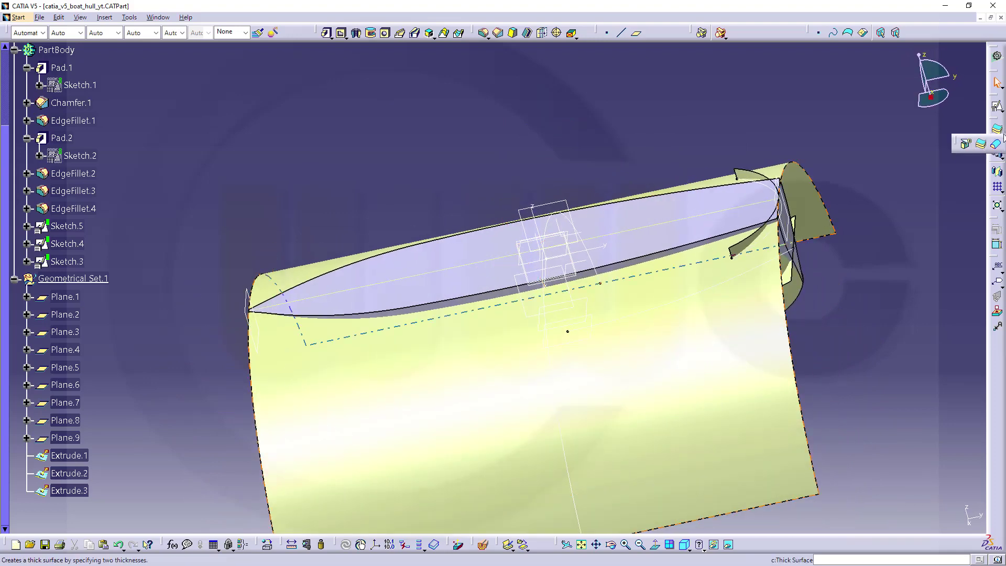
{"action": "left_click", "coordinate": [966, 145]}
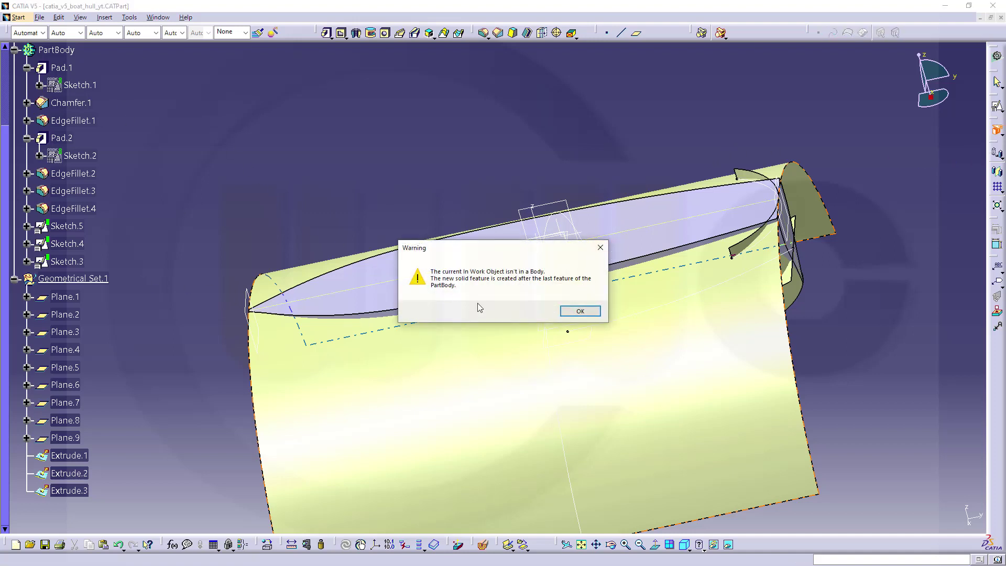
{"action": "left_click", "coordinate": [579, 311]}
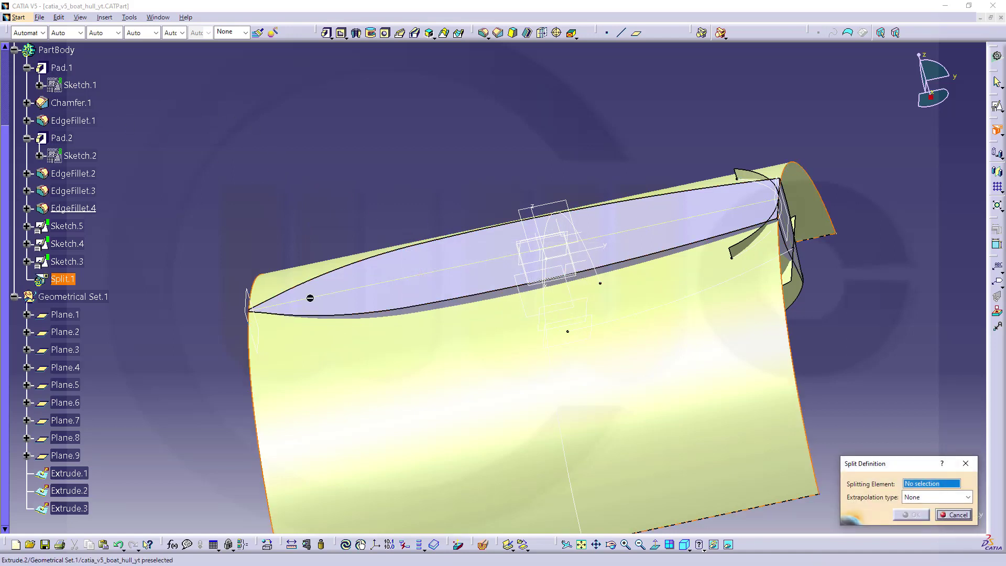
{"action": "left_click", "coordinate": [400, 394]}
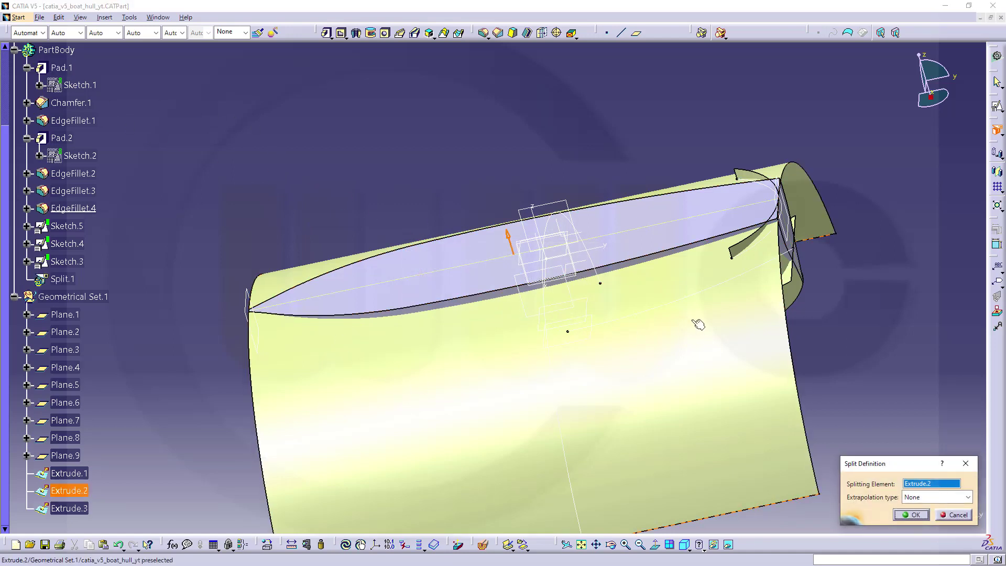
{"action": "left_click", "coordinate": [508, 234]}
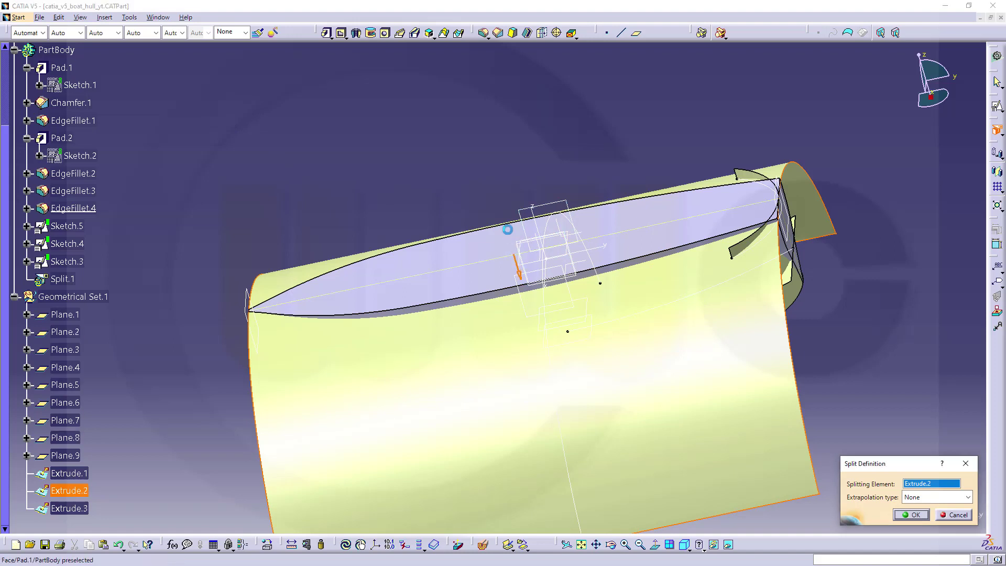
{"action": "left_click", "coordinate": [912, 515]}
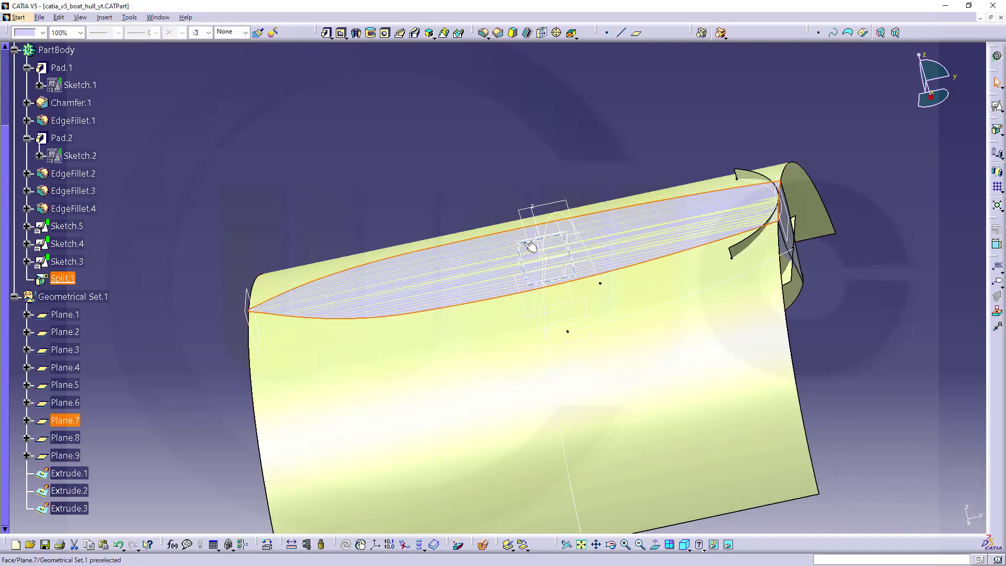
- Split the hull with the curved stern surface (Extrude.1), reversing the direction to keep the material towards the bow
{"action": "middle_click_drag", "start_coordinate": [529, 242], "coordinate": [739, 205]}
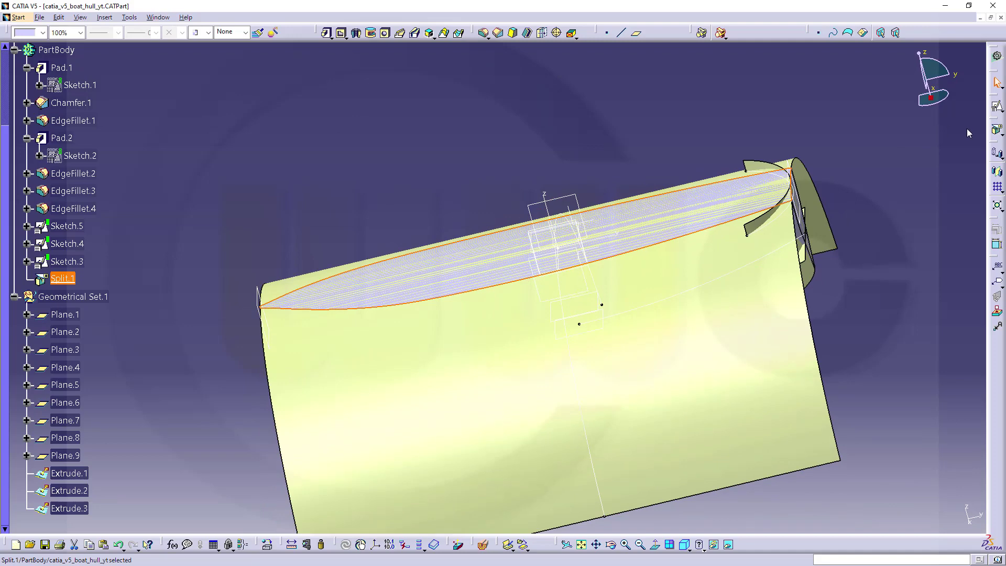
{"action": "left_click", "coordinate": [996, 129]}
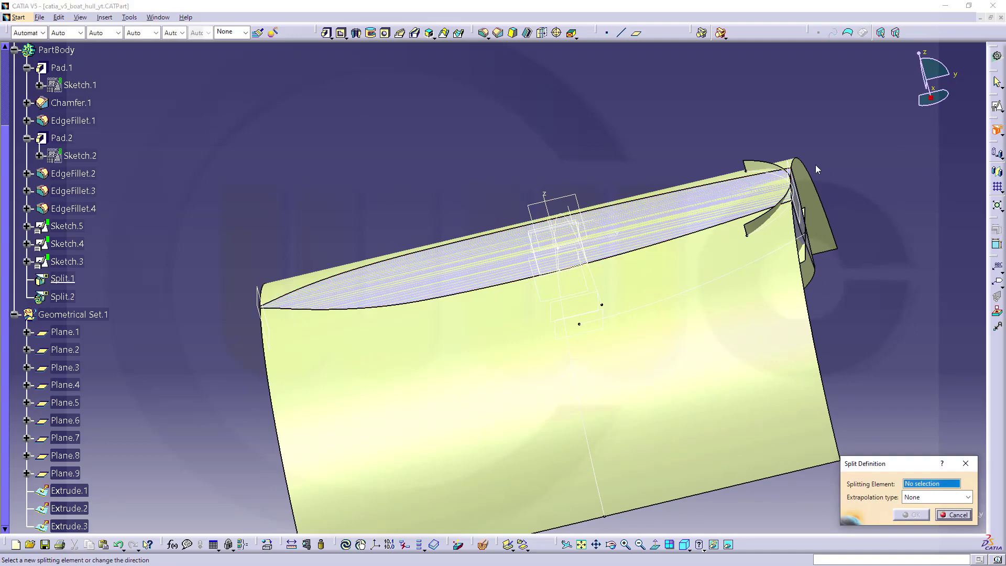
{"action": "left_click", "coordinate": [763, 168]}
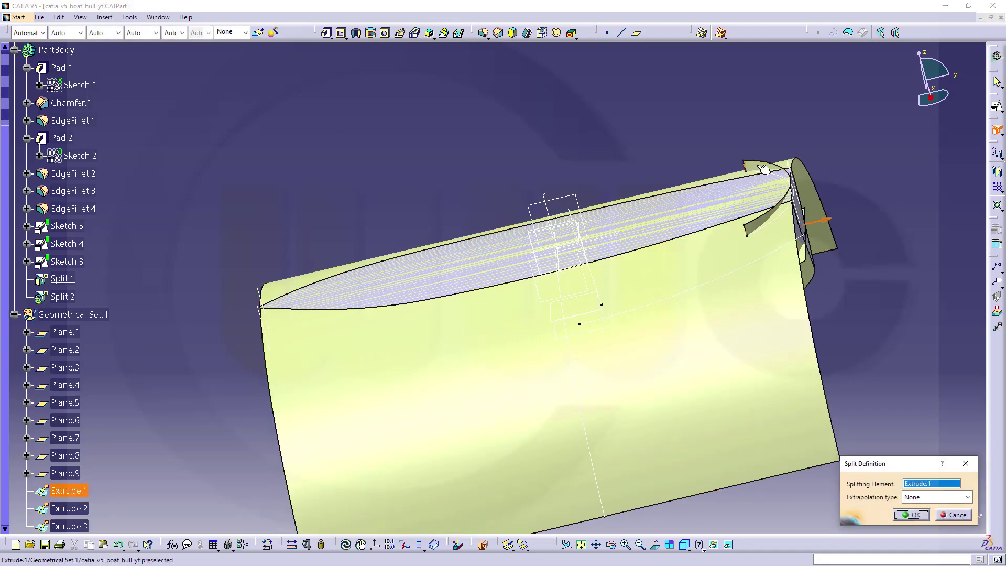
{"action": "left_click", "coordinate": [829, 224]}
{"action": "left_click", "coordinate": [911, 515]}
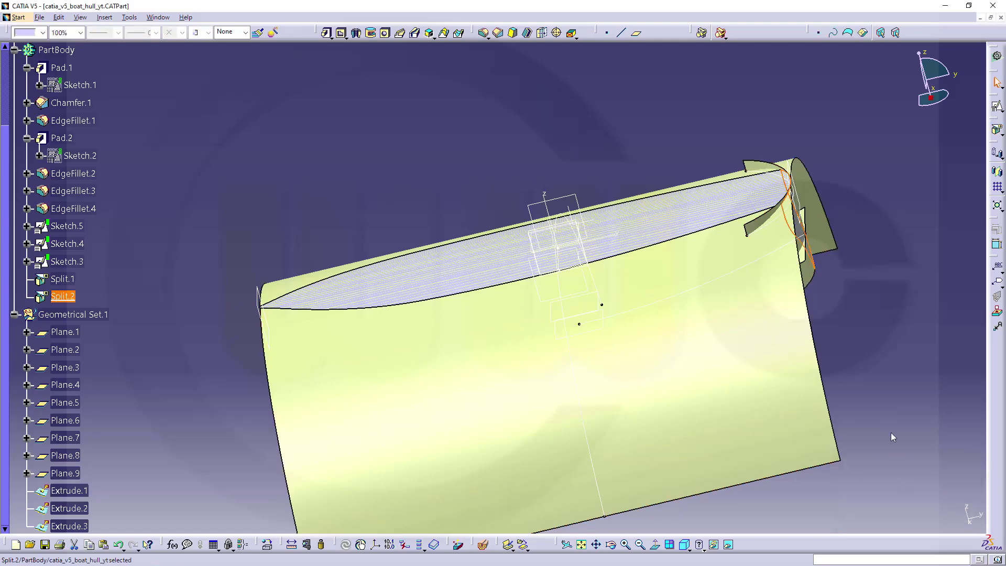
- Split the hull with the keel surface (Extrude.3), reversing the direction to keep the upper hull body
{"action": "left_click", "coordinate": [997, 130]}
{"action": "middle_click_drag", "start_coordinate": [913, 260], "coordinate": [597, 265]}
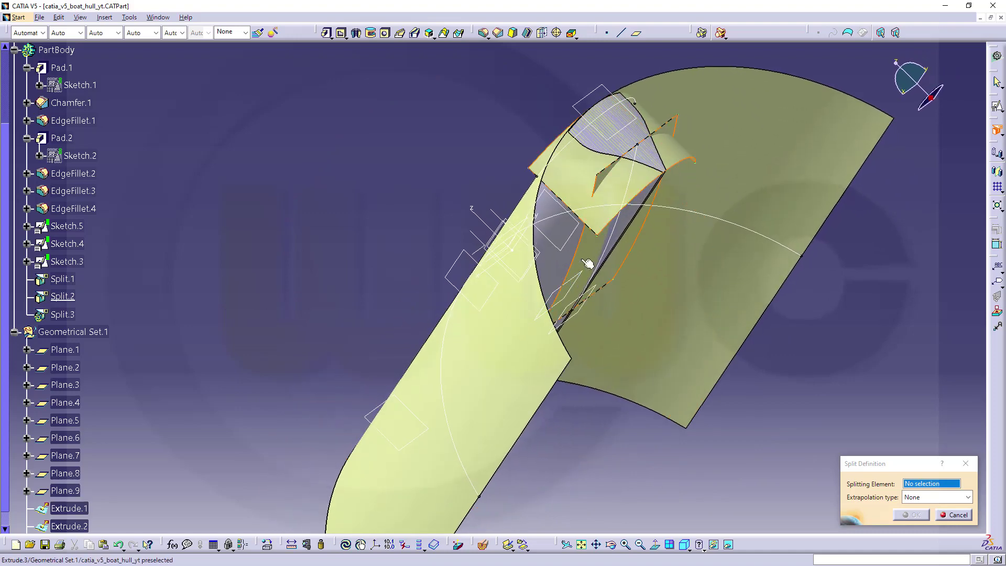
{"action": "left_click", "coordinate": [590, 264]}
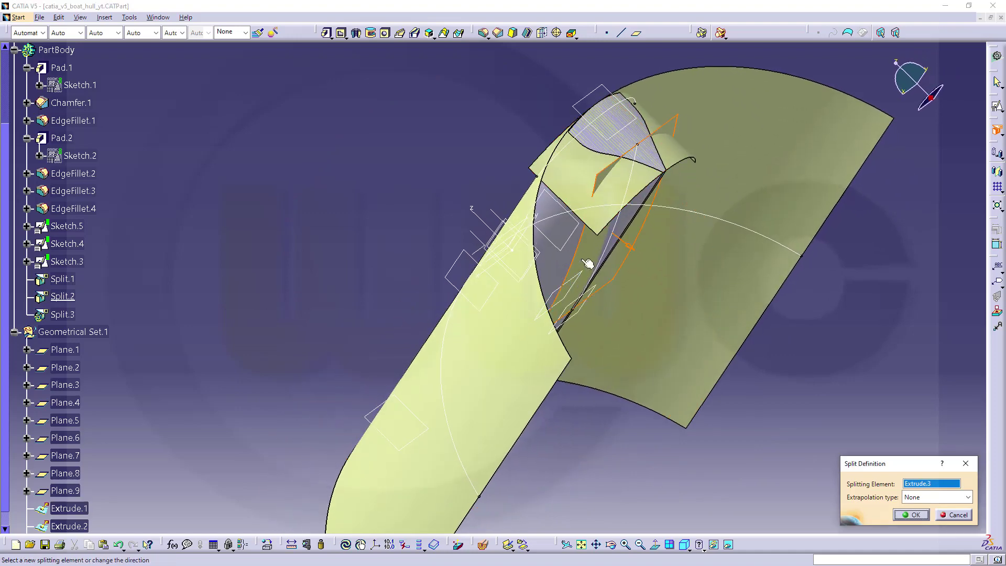
{"action": "left_click", "coordinate": [635, 256]}
{"action": "left_click", "coordinate": [910, 515]}
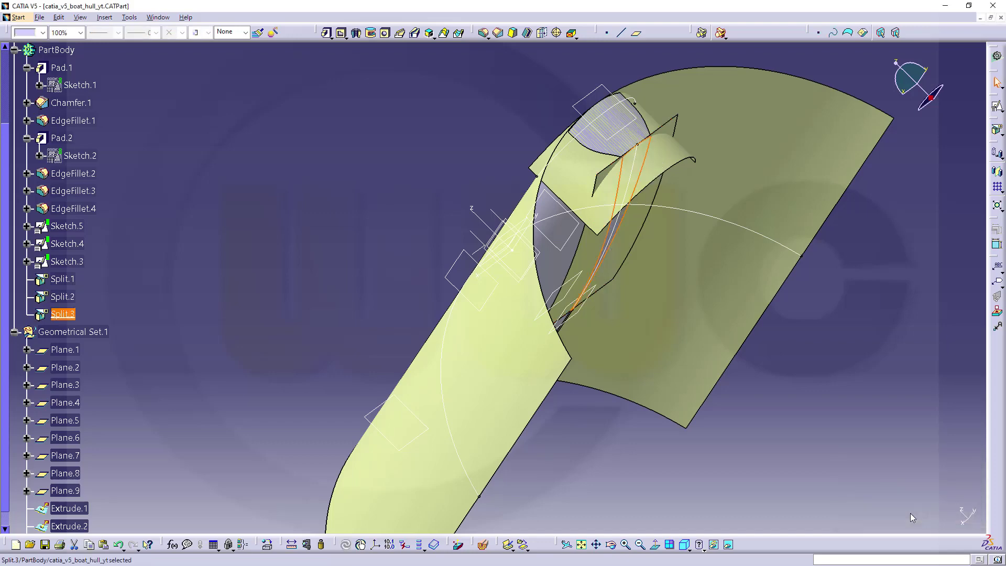
- Hide Geometrical Set.1 with its reference planes and extruded surfaces
{"action": "middle_click_drag", "start_coordinate": [341, 179], "coordinate": [406, 177]}
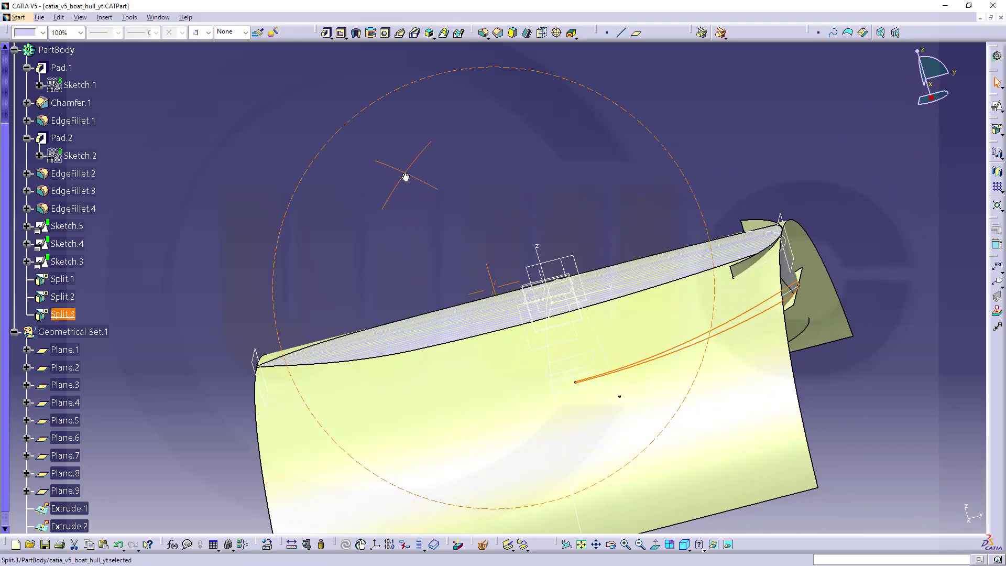
{"action": "left_click", "coordinate": [86, 331]}
{"action": "right_click", "coordinate": [77, 331]}
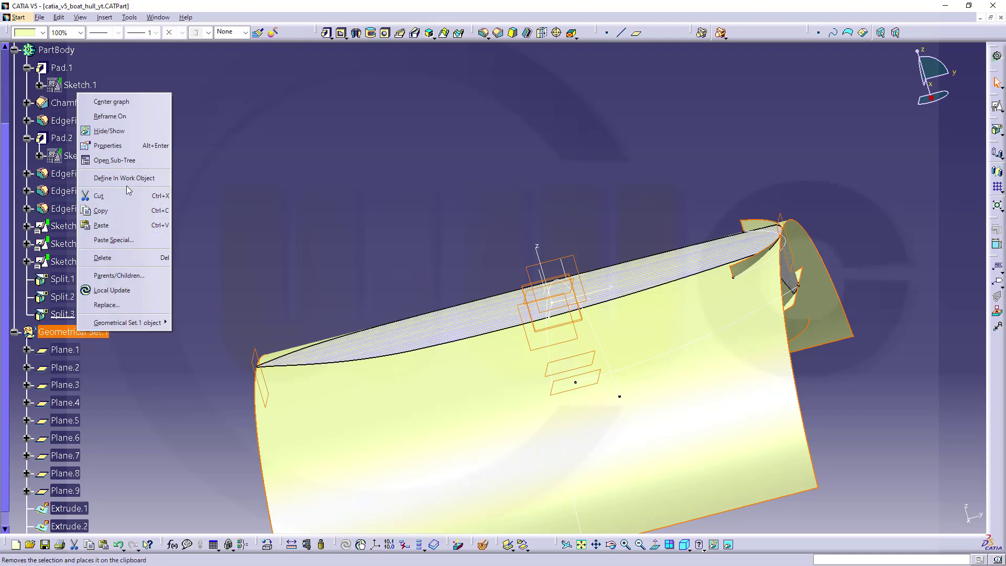
{"action": "left_click", "coordinate": [110, 130]}
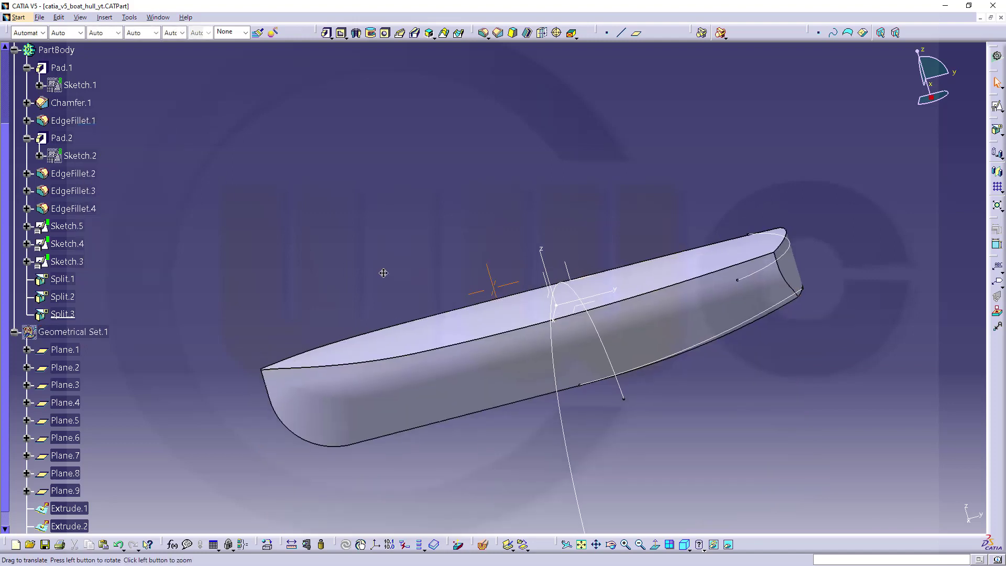
- Hide the three arc sketches, Sketch.5, Sketch.4 and Sketch.3
{"action": "middle_click_drag", "start_coordinate": [384, 273], "coordinate": [388, 252]}
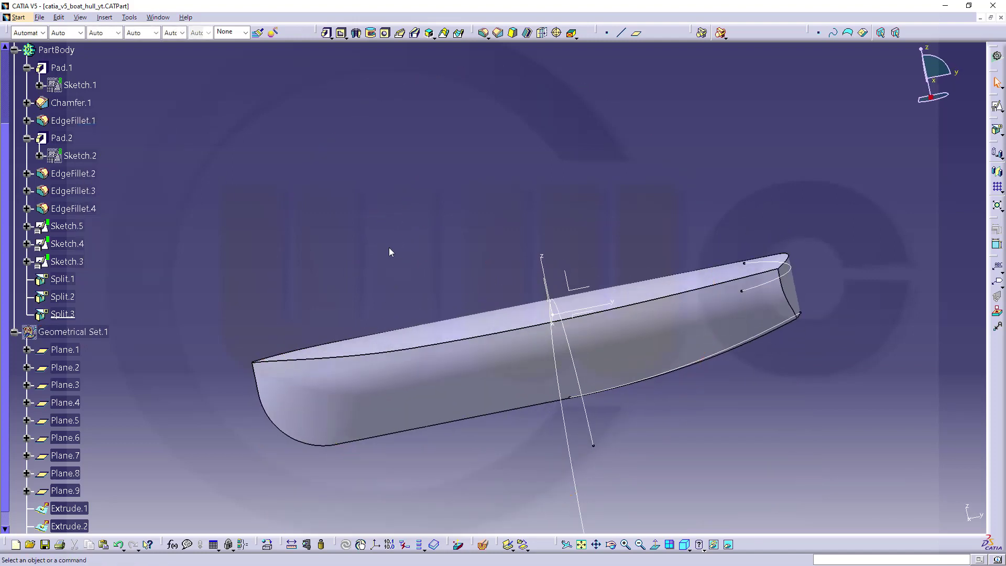
{"action": "left_click", "coordinate": [73, 226]}
{"action": "left_click", "coordinate": [83, 262], "text": "shift"}
{"action": "right_click", "coordinate": [81, 262]}
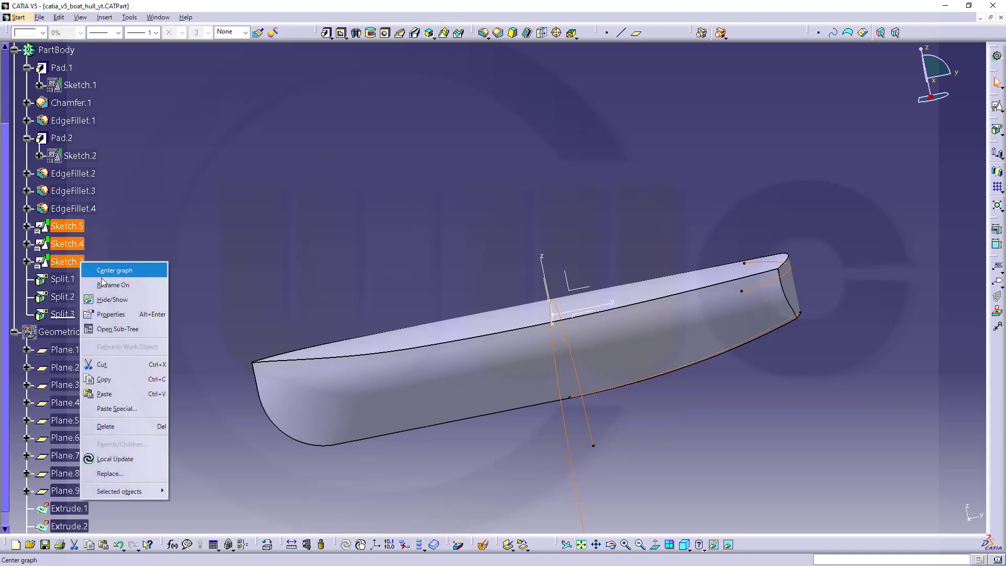
{"action": "left_click", "coordinate": [111, 299]}
- Fillet the two long edges along the narrow bow and keel face with a 40 mm radius
{"action": "middle_click_drag", "start_coordinate": [402, 236], "coordinate": [648, 309]}
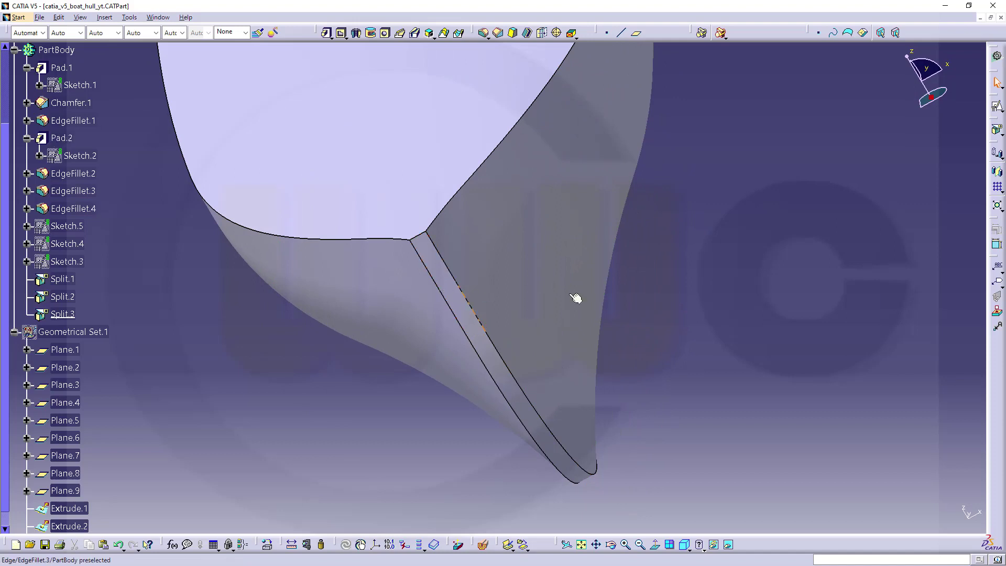
{"action": "left_click", "coordinate": [482, 36]}
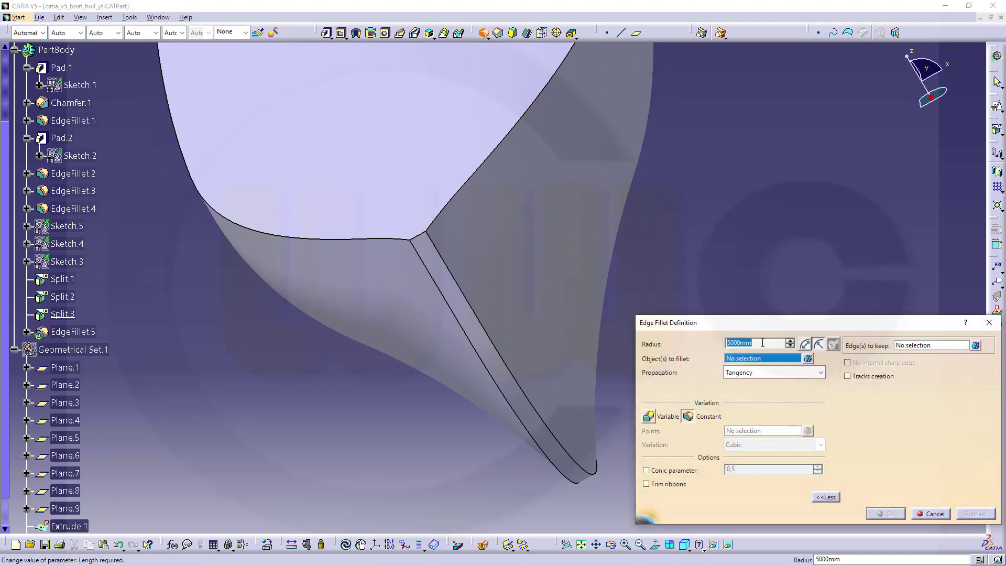
{"action": "key", "text": "Return"}
{"action": "type", "text": "40"}
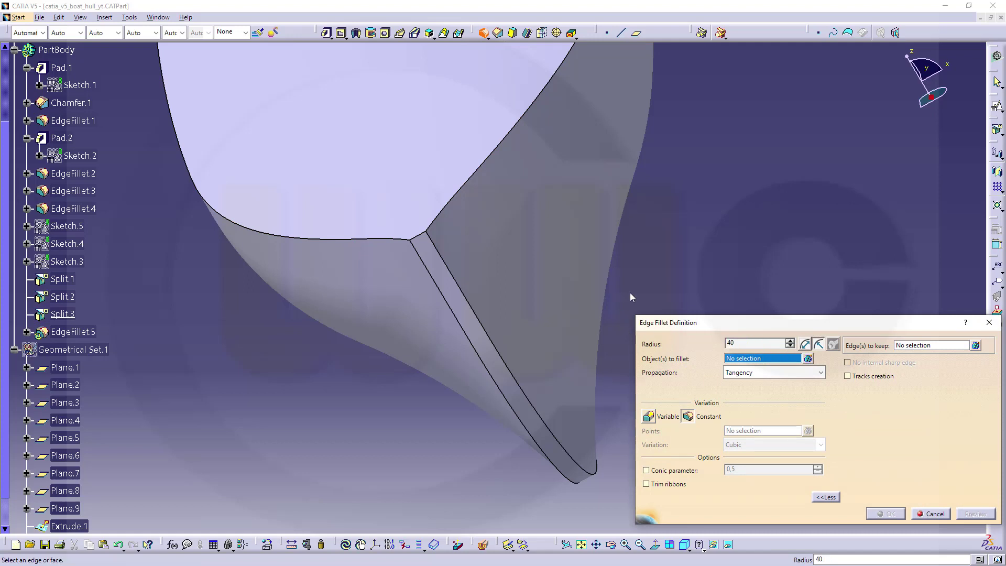
{"action": "left_click", "coordinate": [442, 286]}
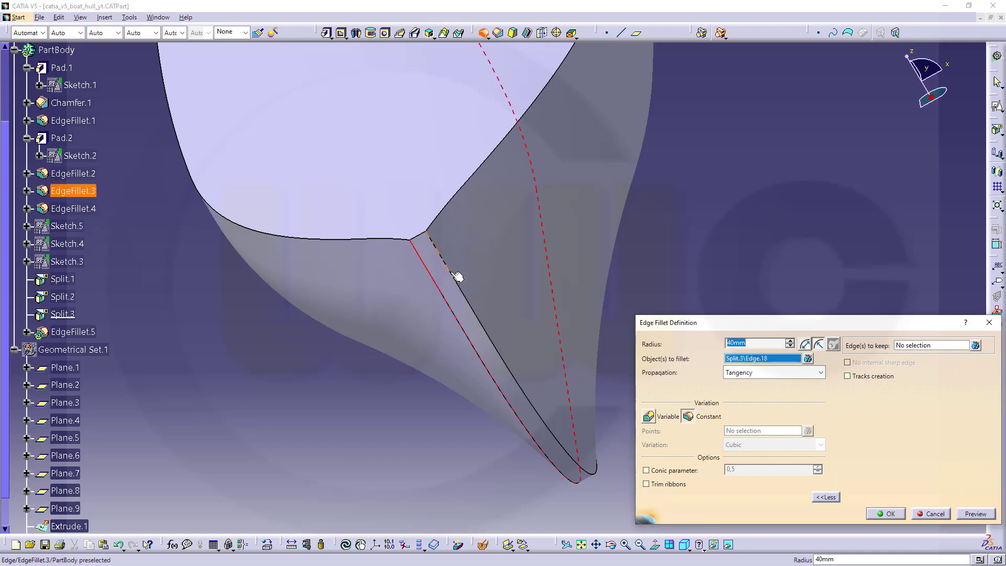
{"action": "left_click", "coordinate": [457, 276]}
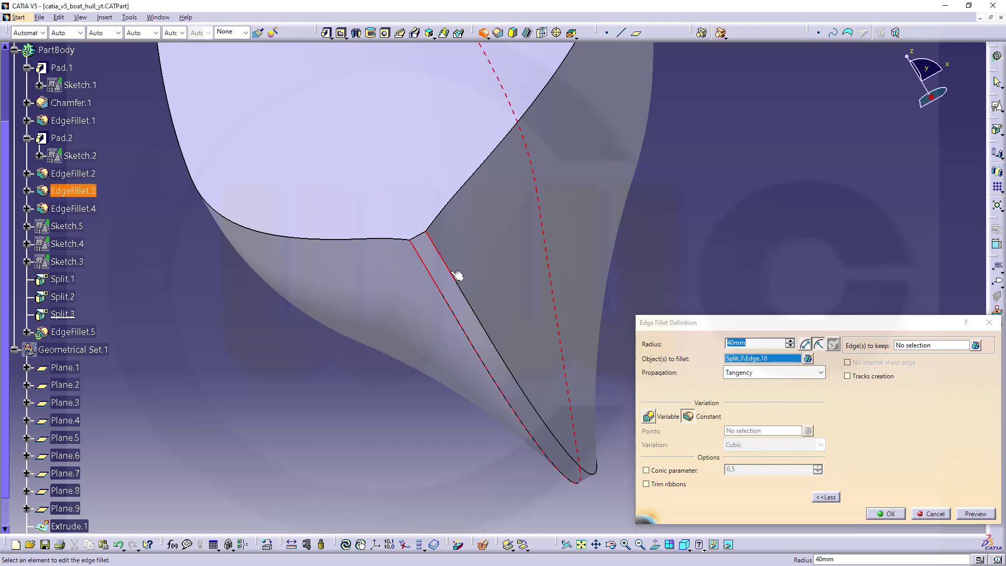
{"action": "left_click", "coordinate": [889, 514]}
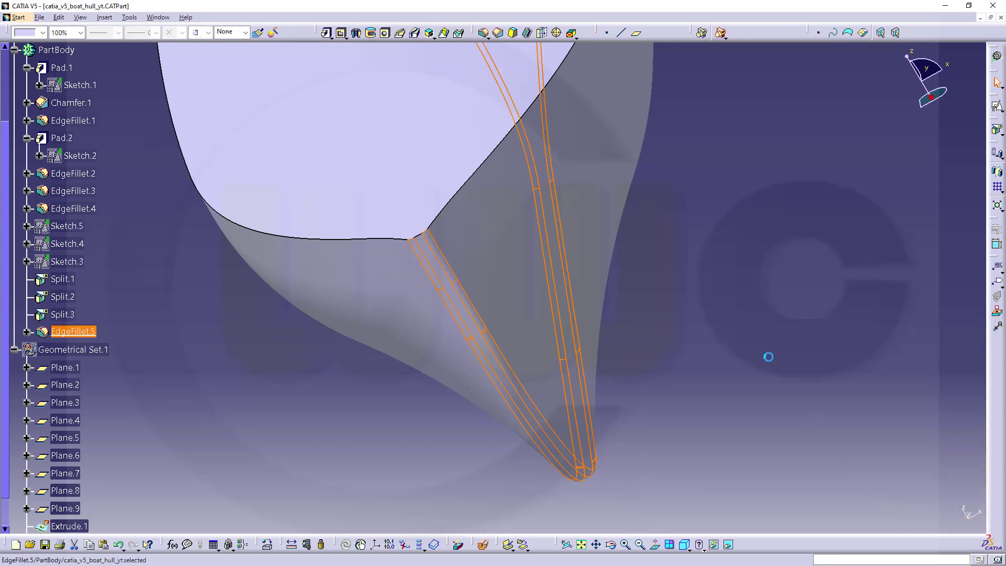
{"action": "middle_click_drag", "start_coordinate": [734, 252], "coordinate": [635, 242]}
{"action": "middle_click_drag", "start_coordinate": [734, 238], "coordinate": [584, 283]}
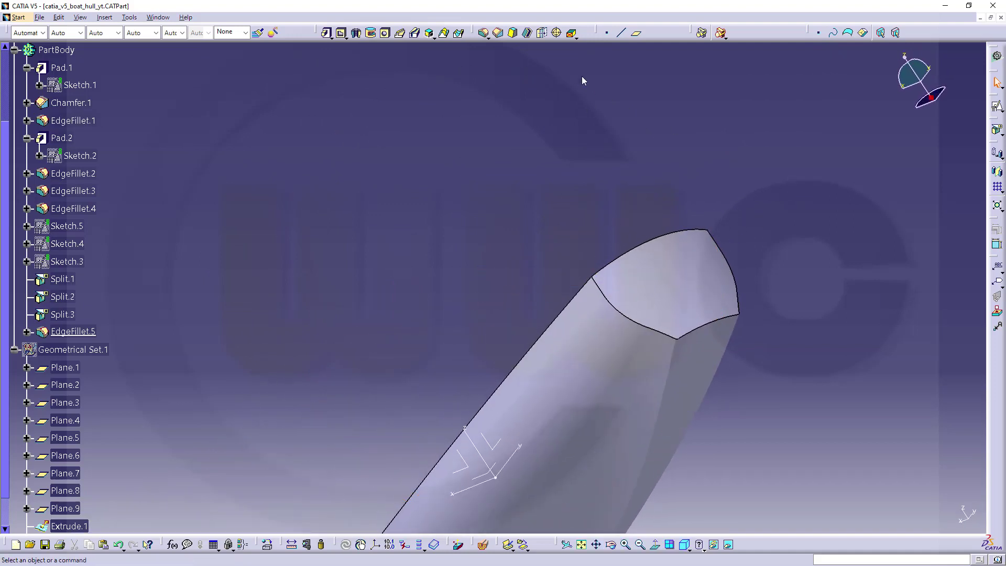
{"action": "left_click", "coordinate": [483, 33]}
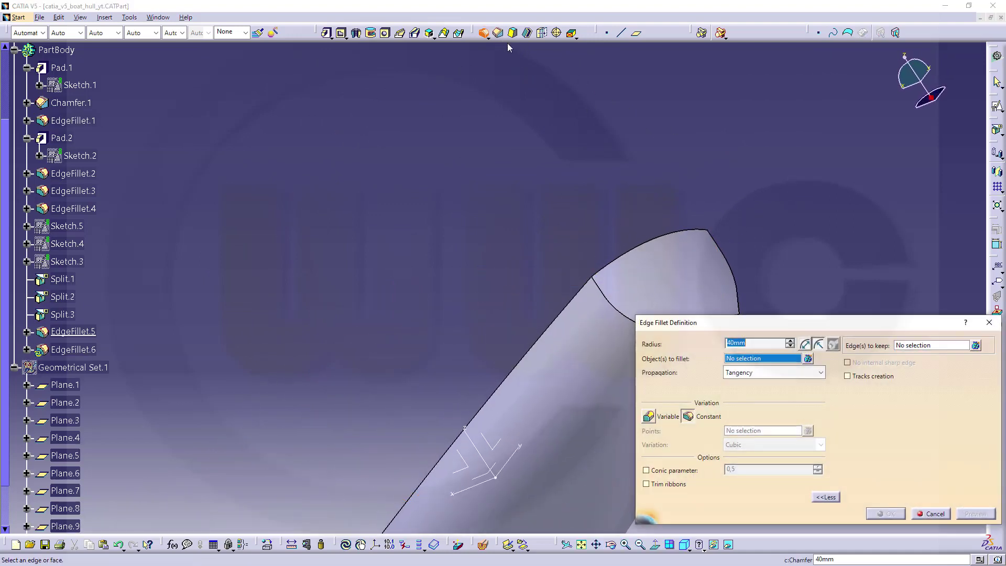
{"action": "left_click", "coordinate": [619, 309]}
{"action": "middle_click_drag", "start_coordinate": [809, 239], "coordinate": [671, 140]}
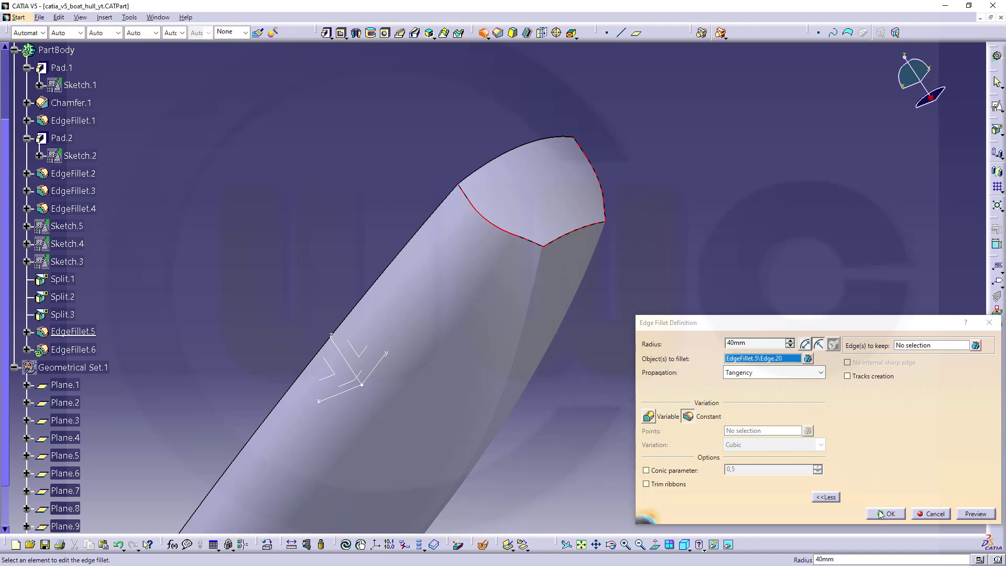
{"action": "left_click", "coordinate": [933, 514]}
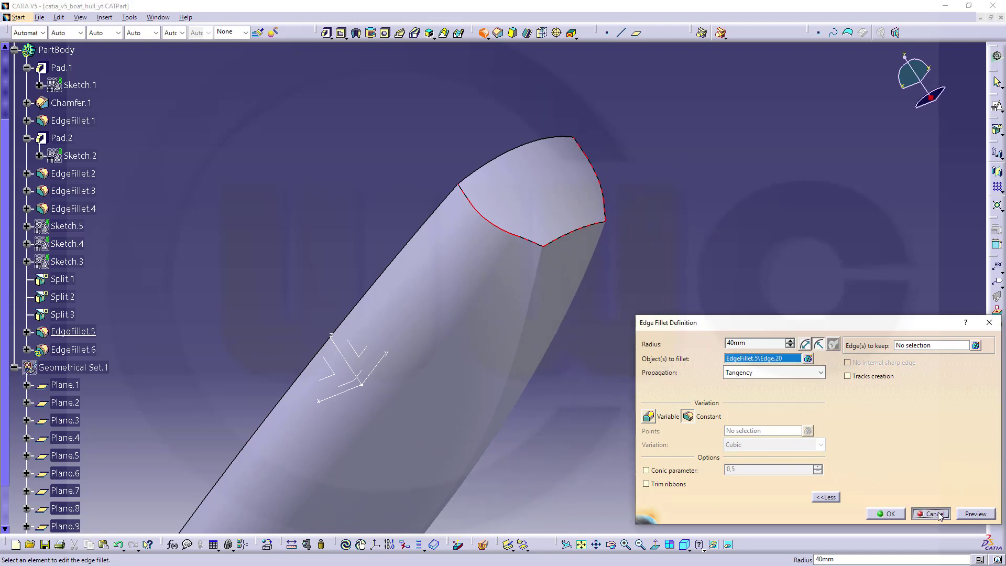
- Fillet the edge around the stern face with a 40 mm radius, using tangency propagation
{"action": "middle_click_drag", "start_coordinate": [639, 370], "coordinate": [428, 160]}
{"action": "scroll", "coordinate": [429, 160], "scroll_direction": "up", "scroll_amount": 3}
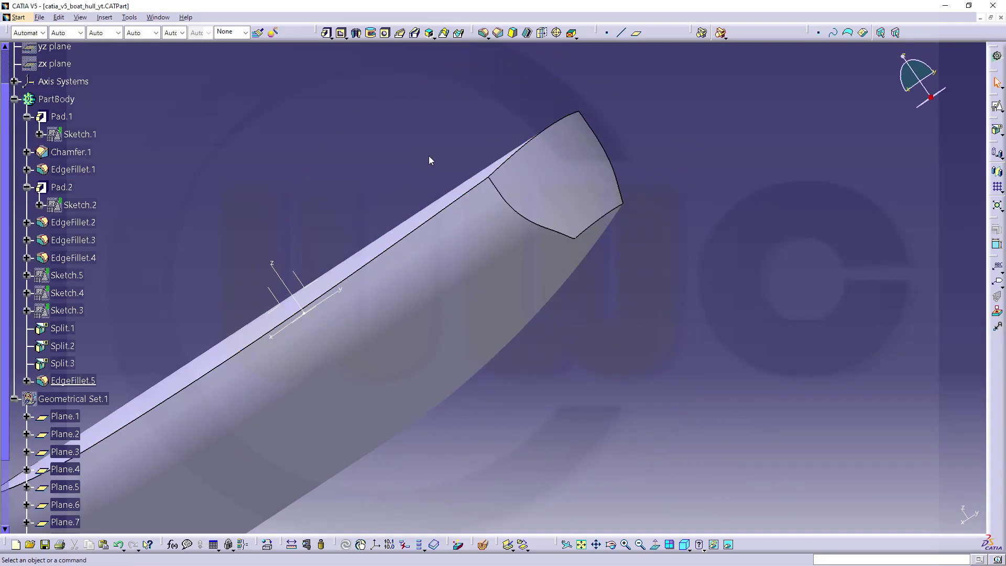
{"action": "left_click", "coordinate": [517, 210]}
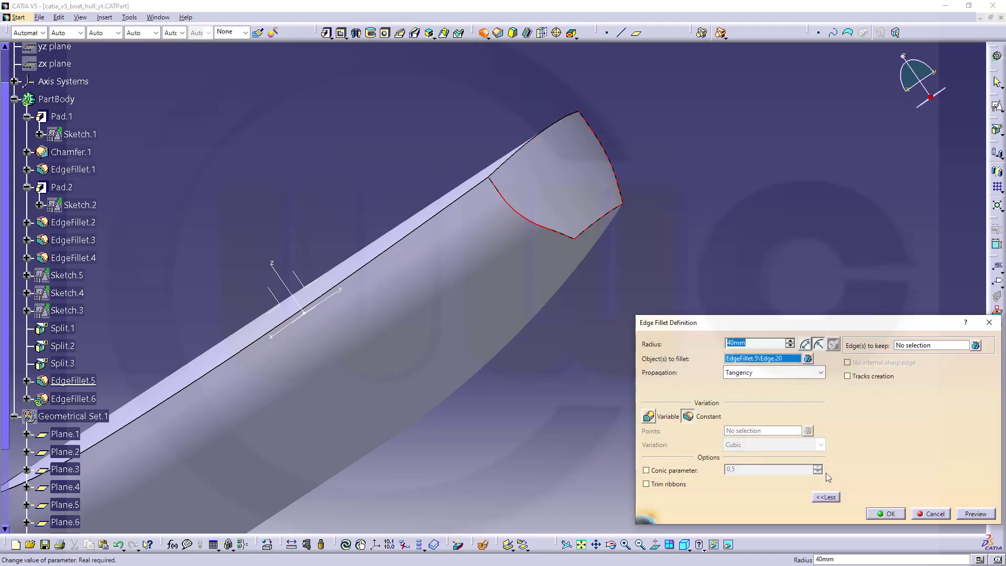
{"action": "left_click", "coordinate": [886, 514]}
- Shell the hull with an inside thickness of 100 mm, removing the deck face
{"action": "middle_click_drag", "start_coordinate": [774, 300], "coordinate": [520, 250]}
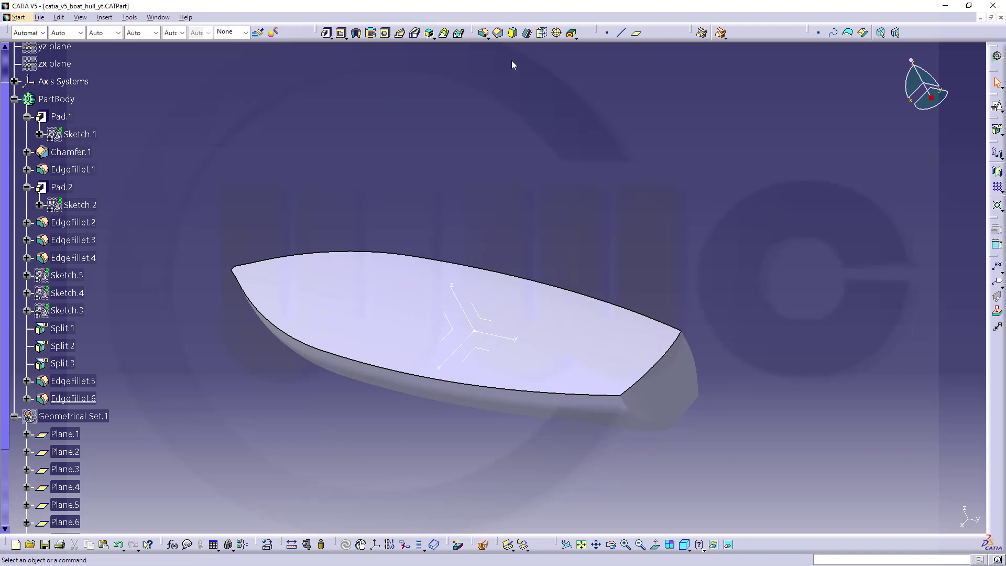
{"action": "left_click", "coordinate": [526, 33]}
{"action": "left_click", "coordinate": [393, 306]}
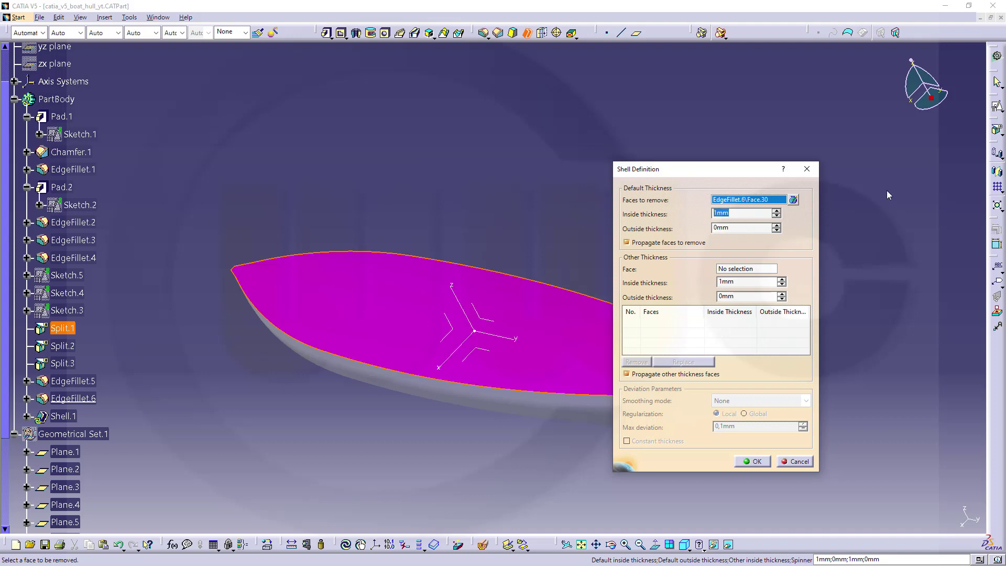
{"action": "key", "text": "Return"}
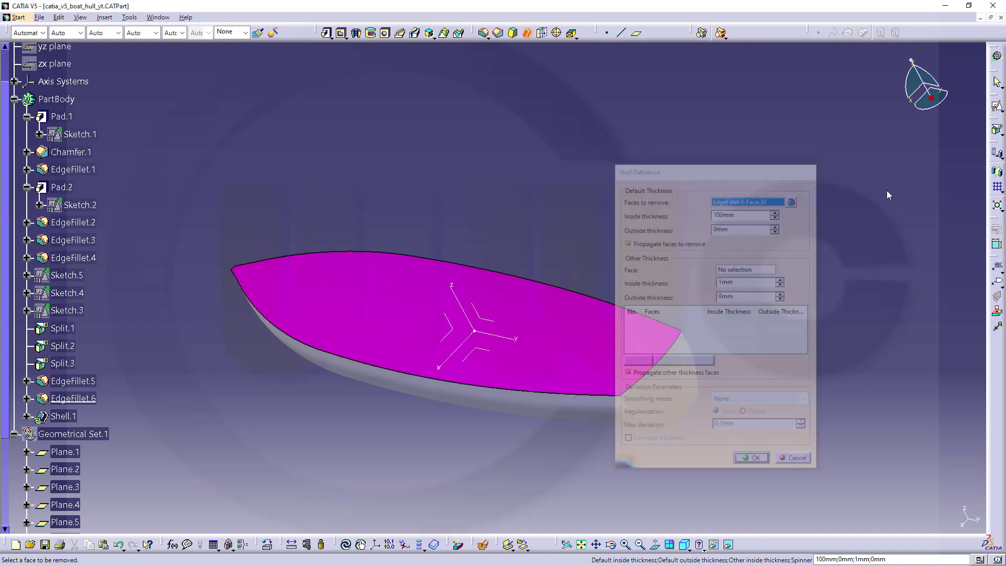
- Set the offset of Plane.9, the lower plane under the keel, to -1560 mm by adding 200 mm
{"action": "middle_click_drag", "start_coordinate": [668, 260], "coordinate": [500, 223]}
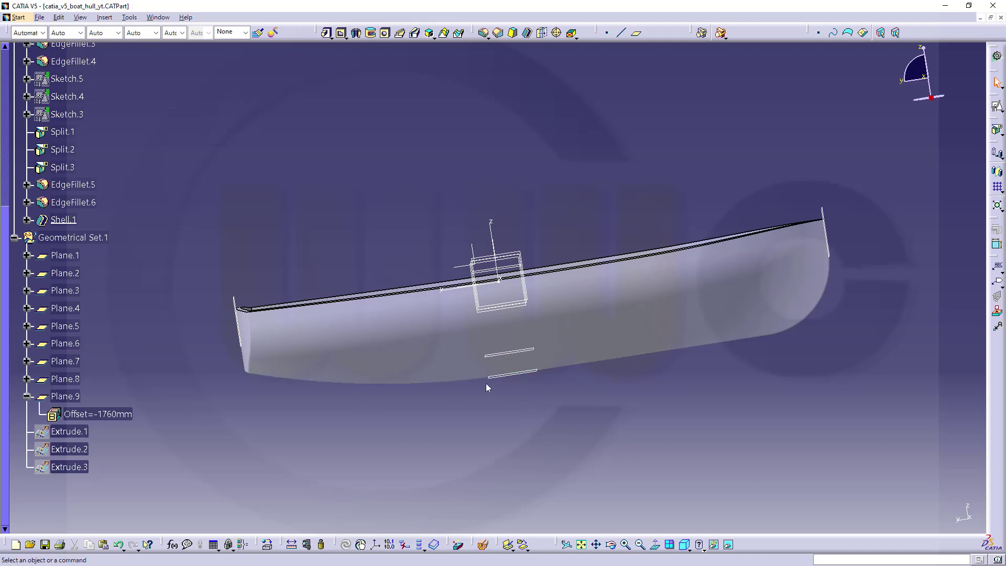
{"action": "left_click", "coordinate": [511, 376]}
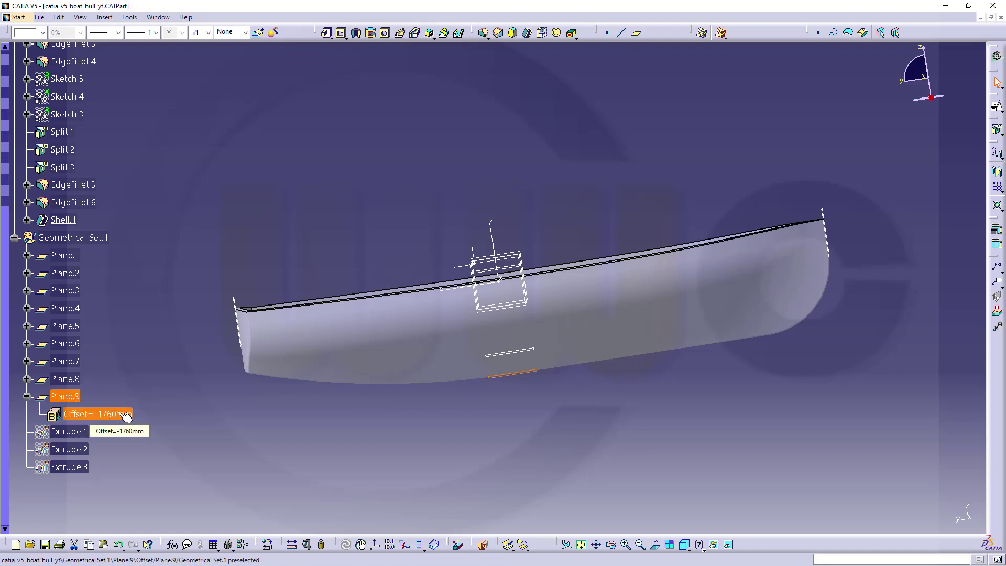
{"action": "double_click", "coordinate": [125, 415]}
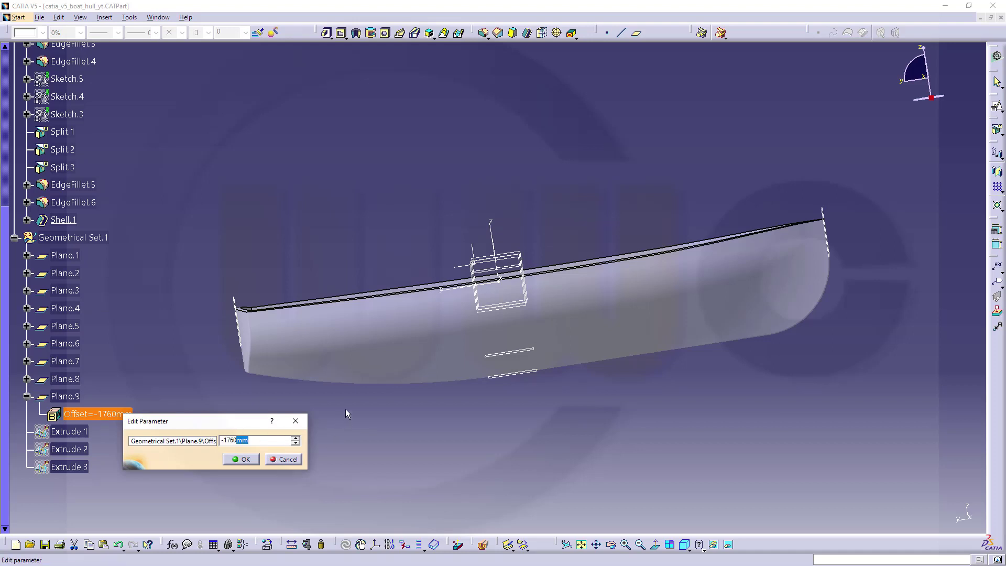
{"action": "type", "text": "+200"}
{"action": "key", "text": "Return"}
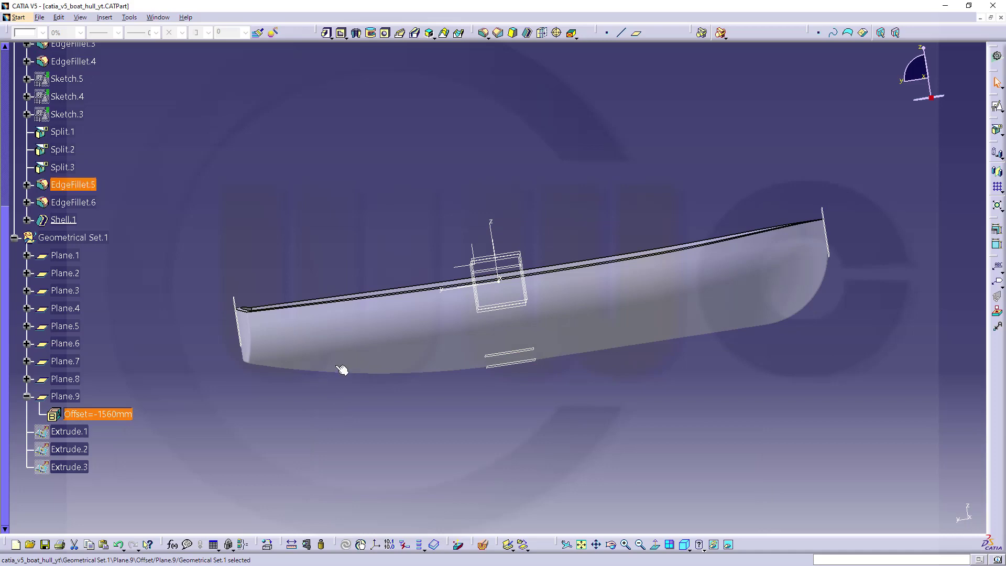
- Set the offset of Plane.6, the plane above the keel, to -1250 mm by adding 100 mm, and inspect the updated hull
{"action": "middle_click_drag", "start_coordinate": [342, 366], "coordinate": [555, 312]}
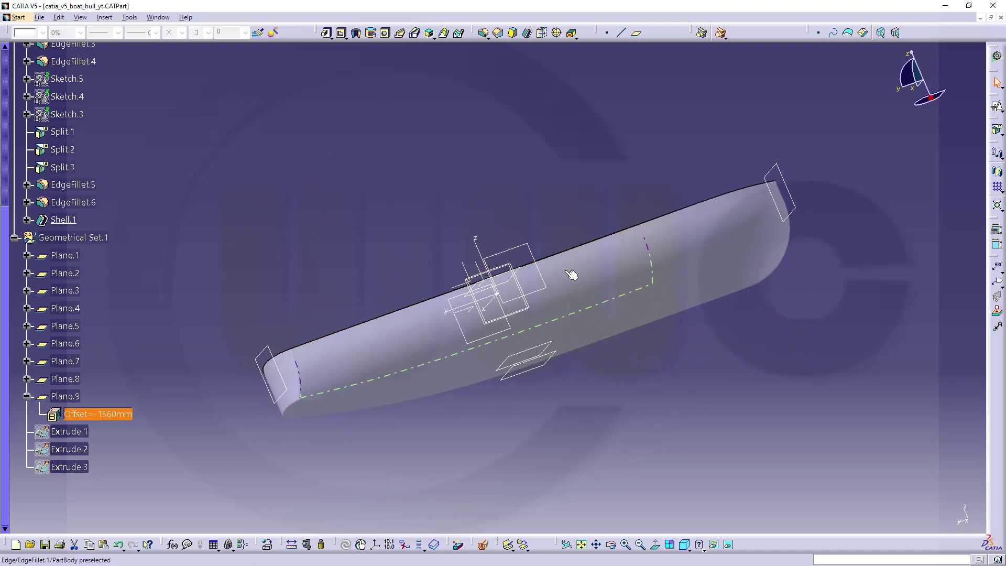
{"action": "middle_click_drag", "start_coordinate": [617, 375], "coordinate": [530, 405]}
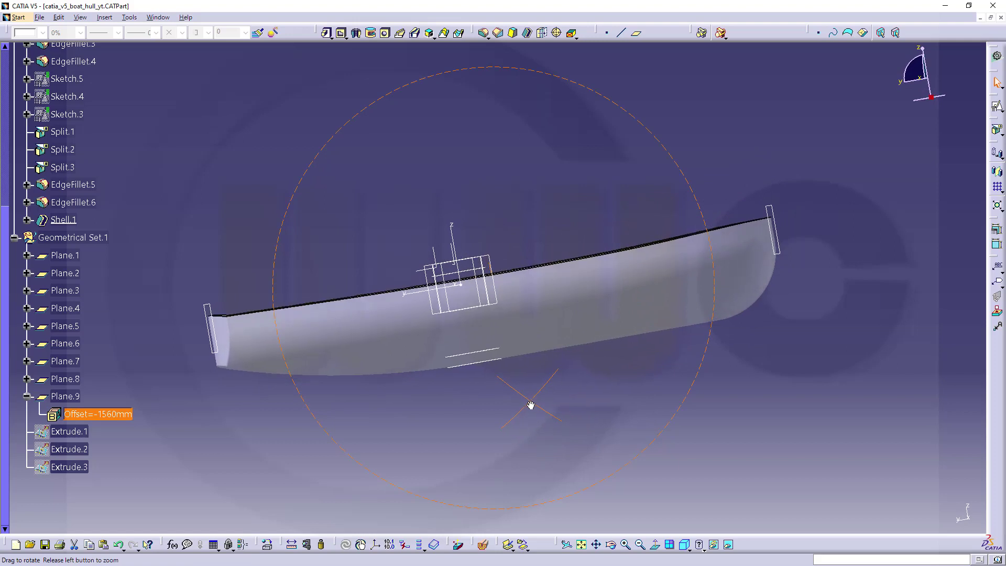
{"action": "left_click", "coordinate": [471, 353]}
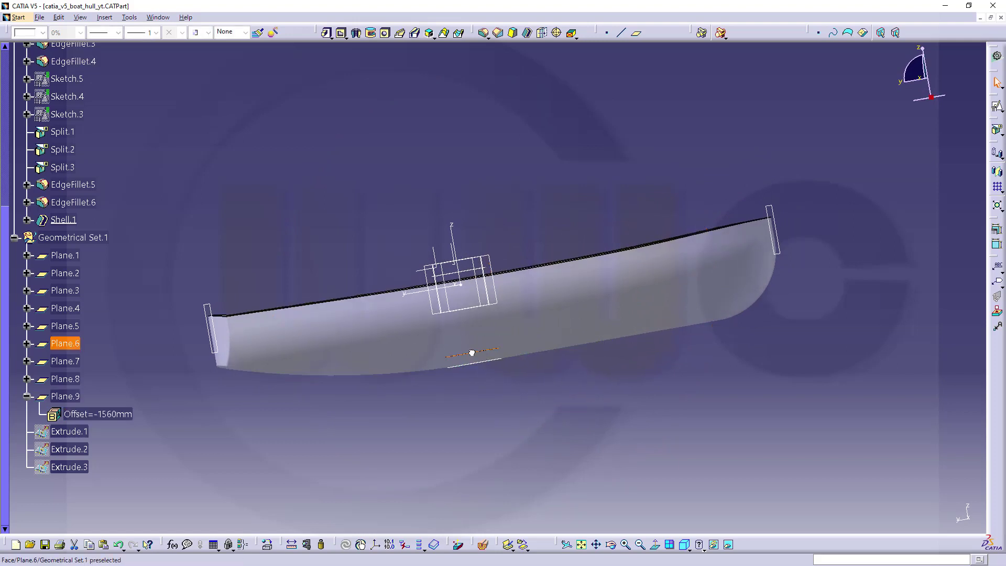
{"action": "left_click", "coordinate": [27, 344]}
{"action": "left_click", "coordinate": [116, 362]}
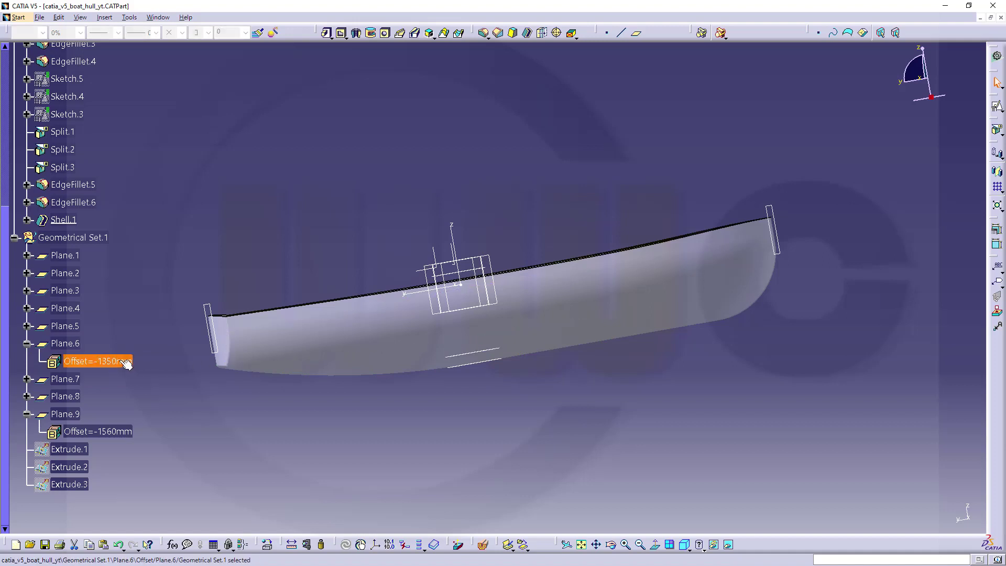
{"action": "double_click", "coordinate": [125, 362]}
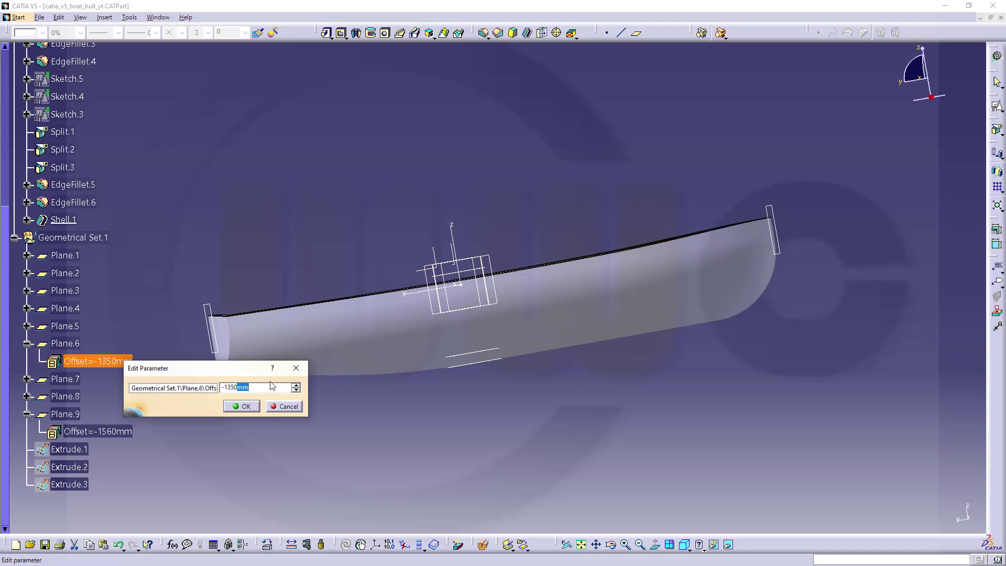
{"action": "type", "text": "-1350+100"}
{"action": "key", "text": "Return"}
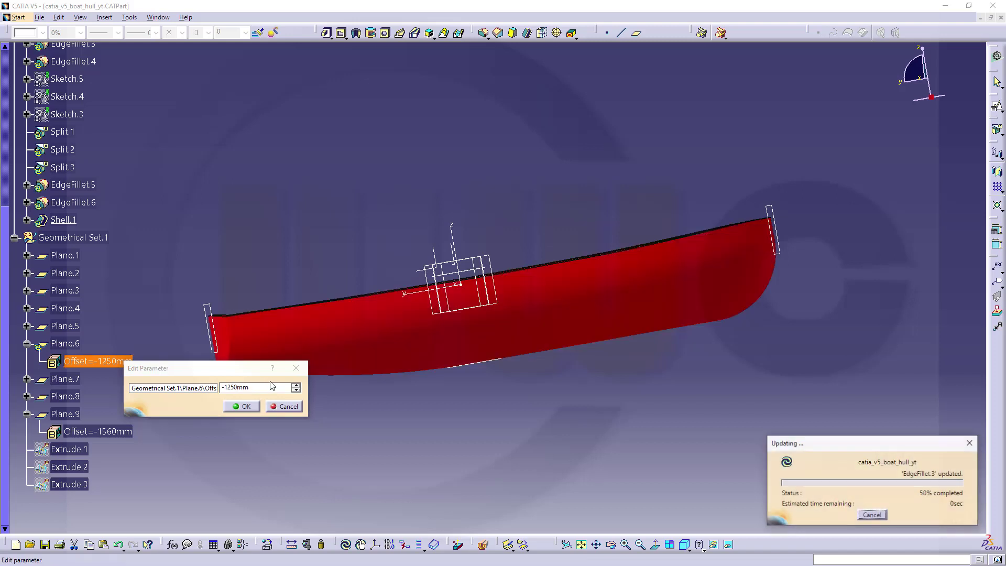
{"action": "middle_click_drag", "start_coordinate": [516, 362], "coordinate": [362, 345]}
{"action": "middle_click_drag", "start_coordinate": [728, 313], "coordinate": [606, 415]}
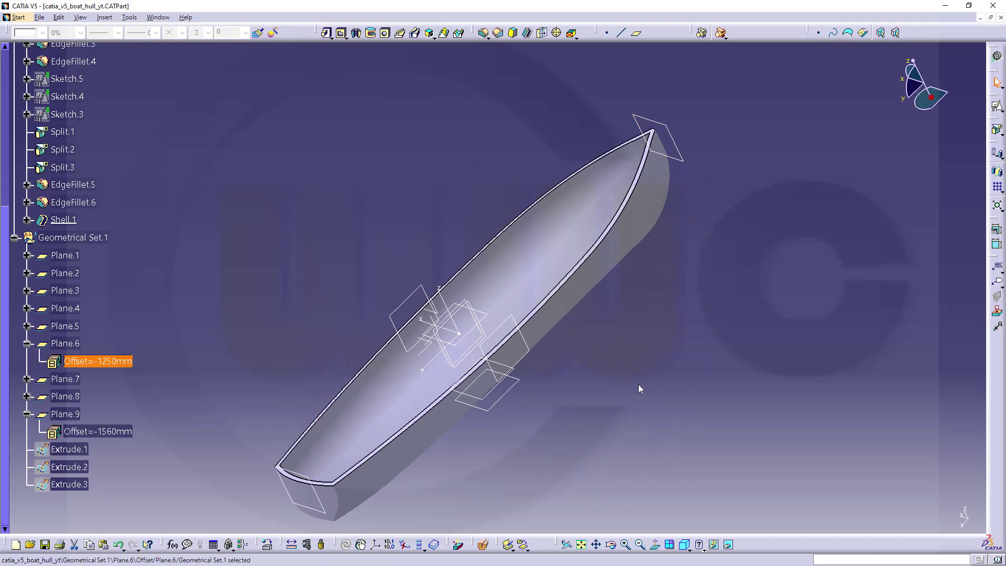